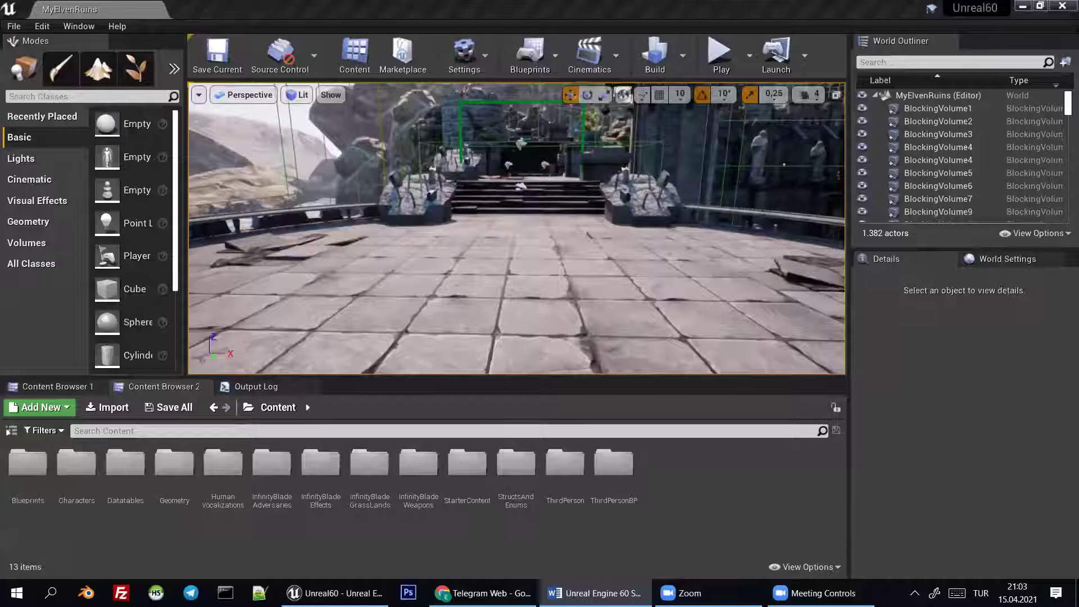
Fly up the stairs and select EnemySpawner_BP to show its two targets and IlkOlay function
scroll(635, 297, up, 3)
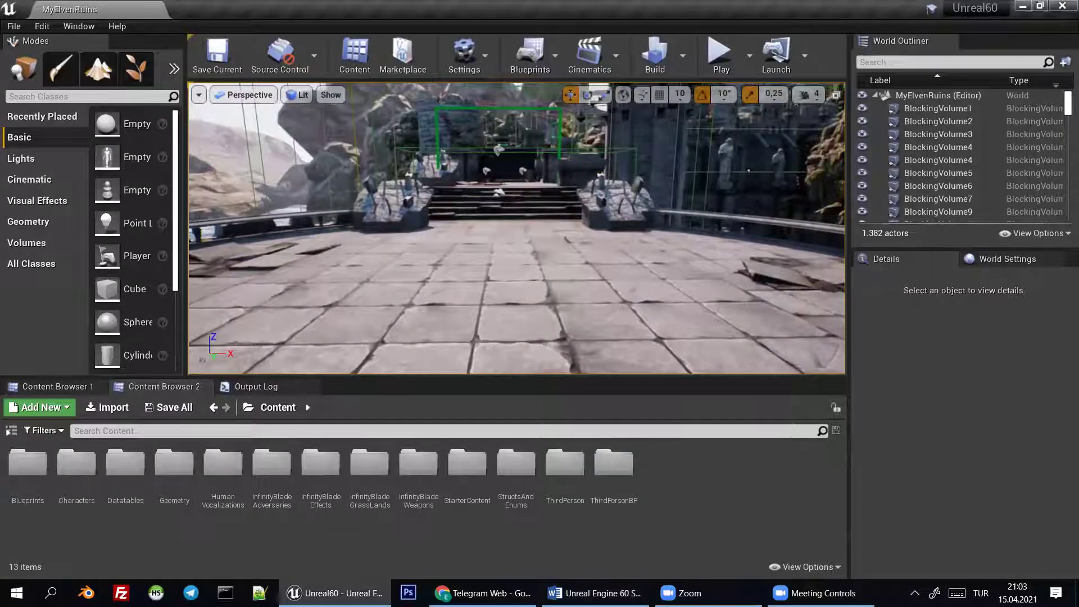
scroll(517, 227, up, 2)
scroll(517, 228, up, 3)
mouse_move(517, 228)
mouse_down()
mouse_move(495, 214)
mouse_move(540, 217)
mouse_up()
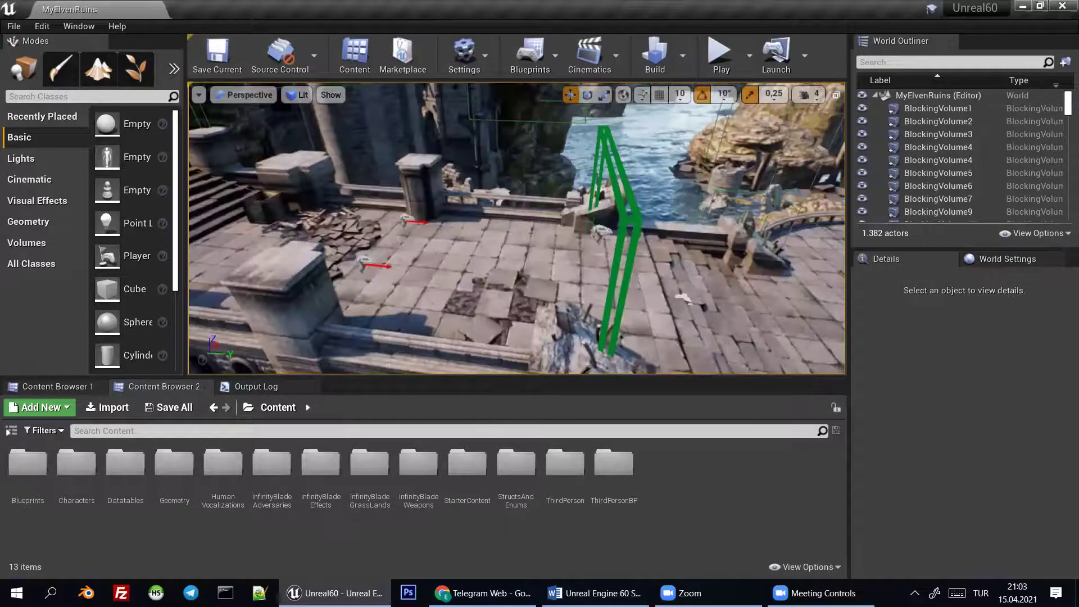
click(632, 253)
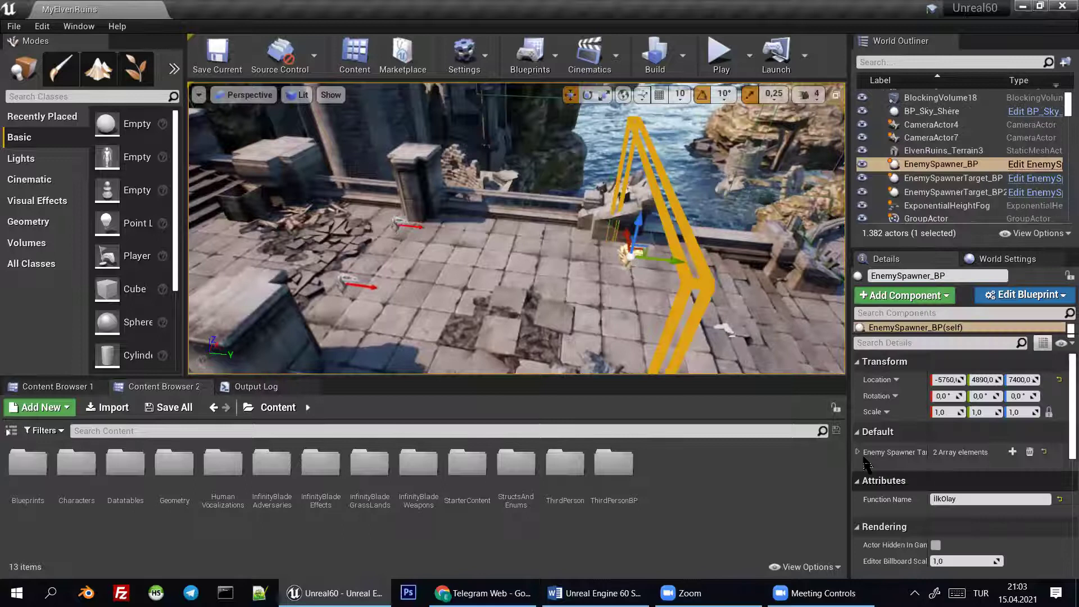
drag(618, 281, 518, 265)
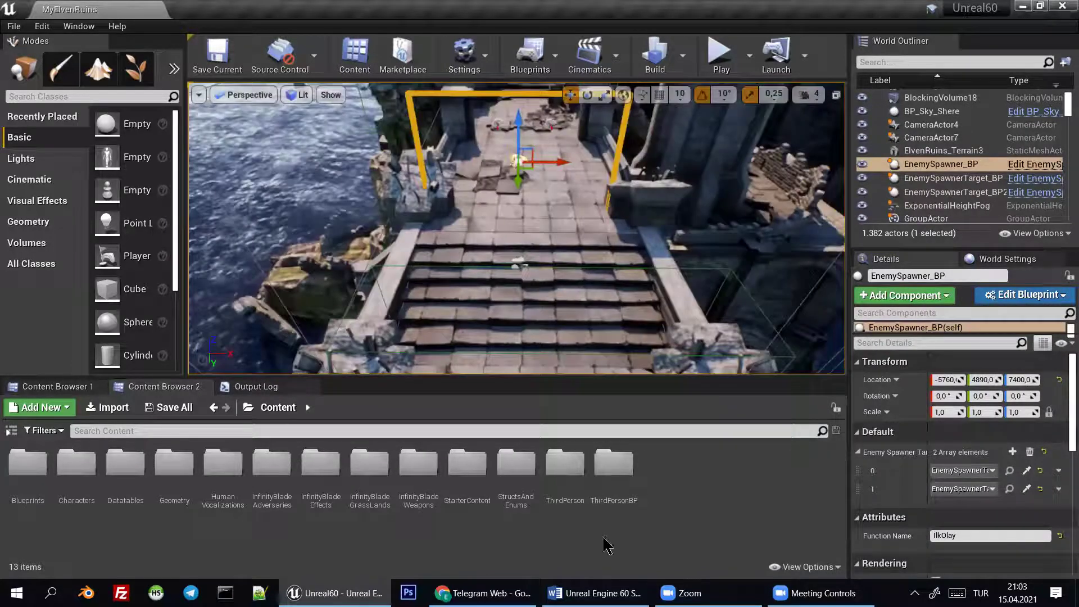
key(alt+p)
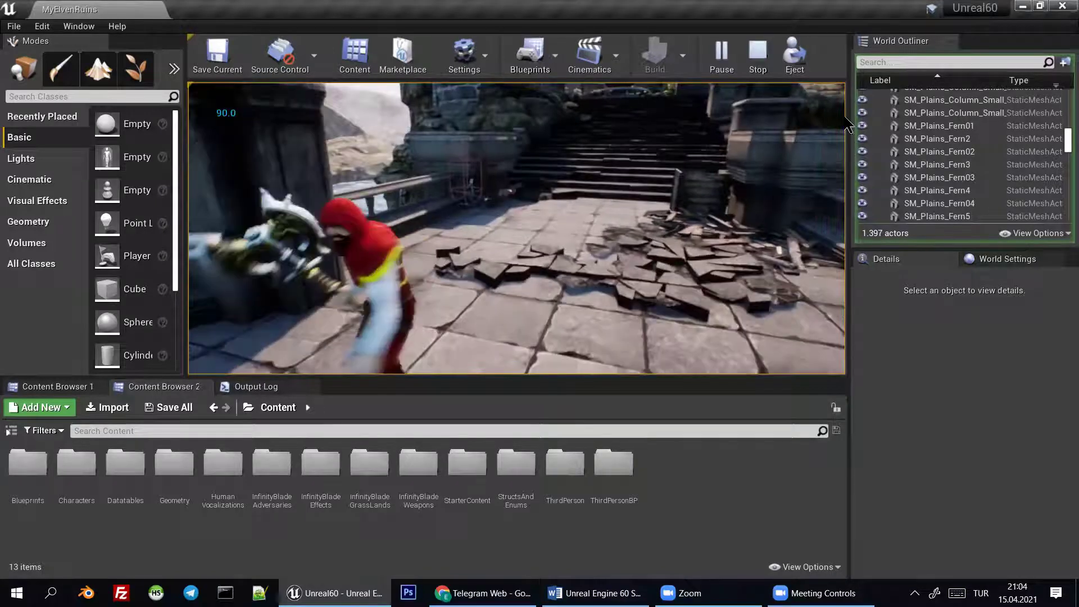
key(Escape)
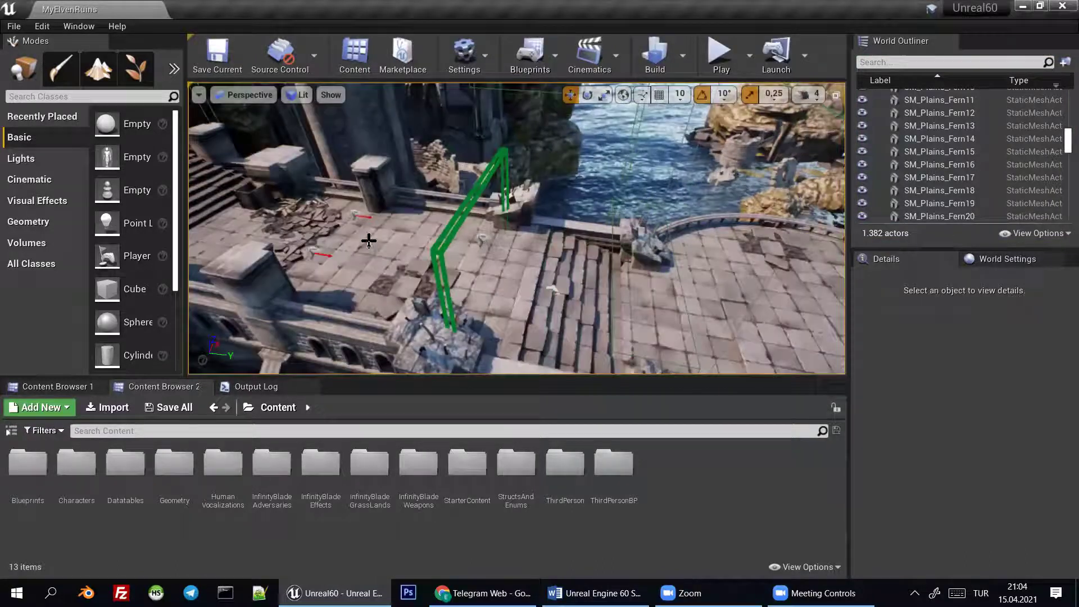
Move EnemySpawner_BP and its two spawner targets onto the round platform
click(354, 215)
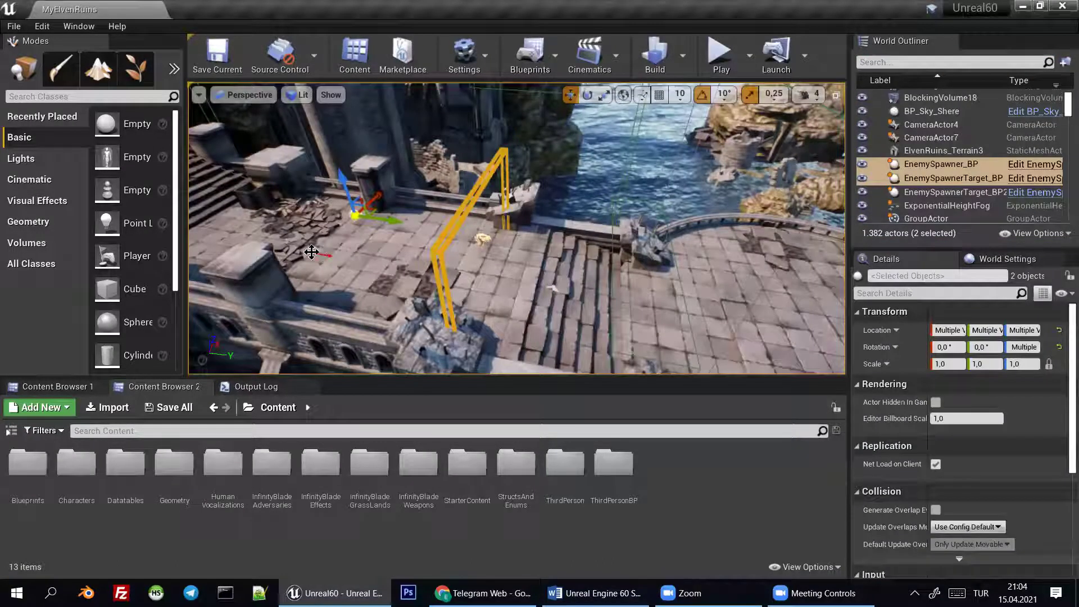
ctrl+click(405, 216)
key(f)
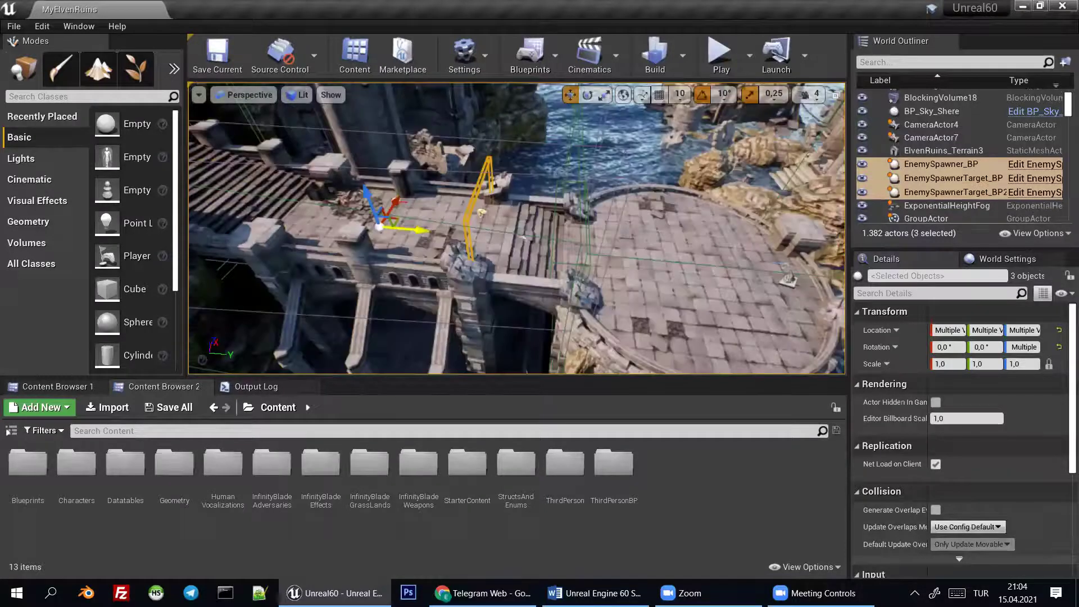
right_drag(641, 234, 595, 225)
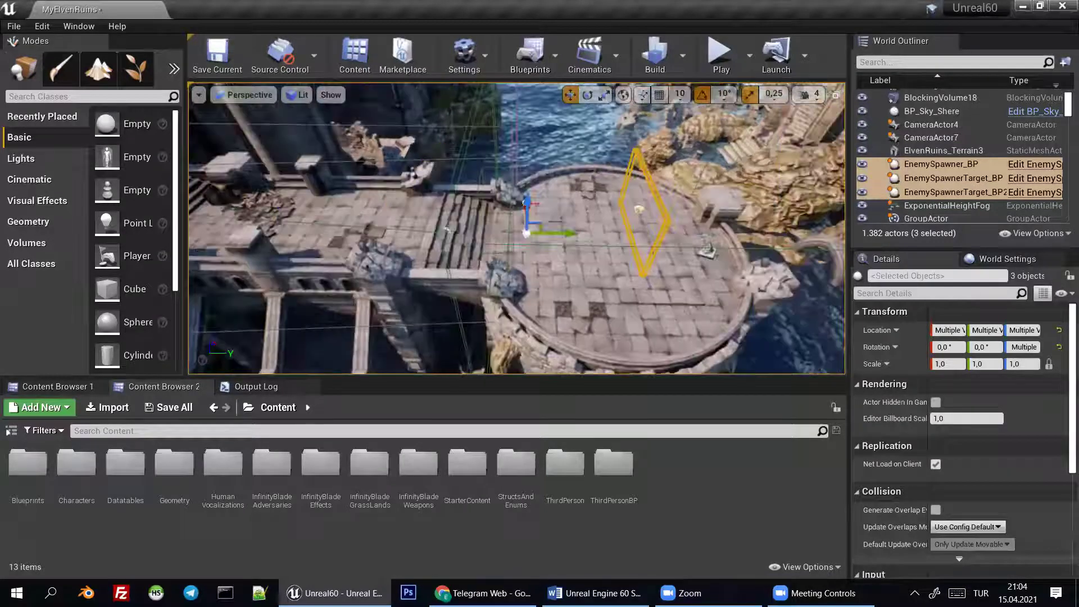
key(f)
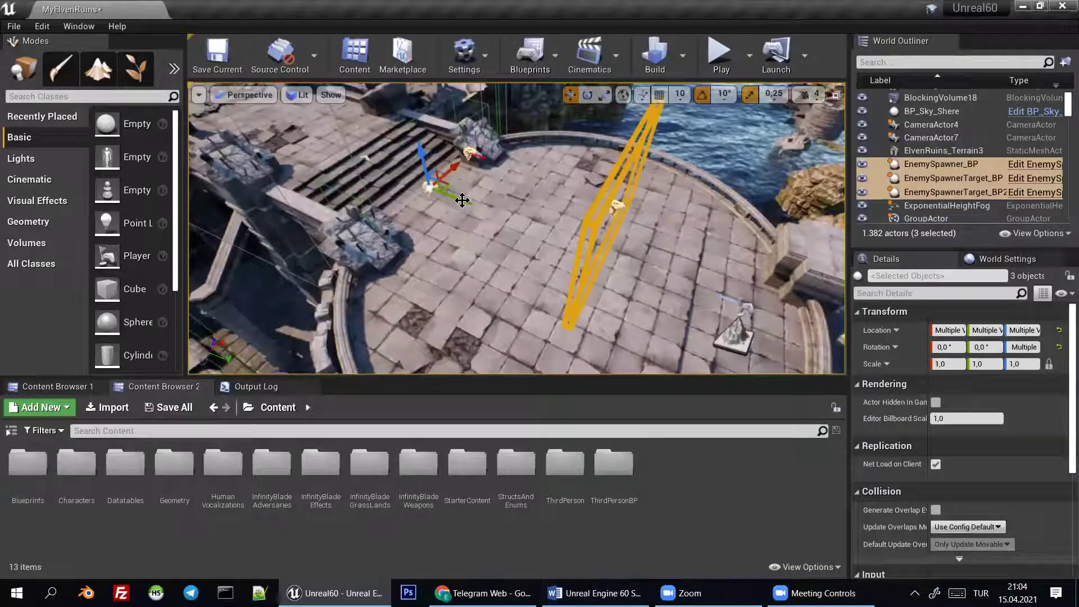
drag(468, 186, 654, 250)
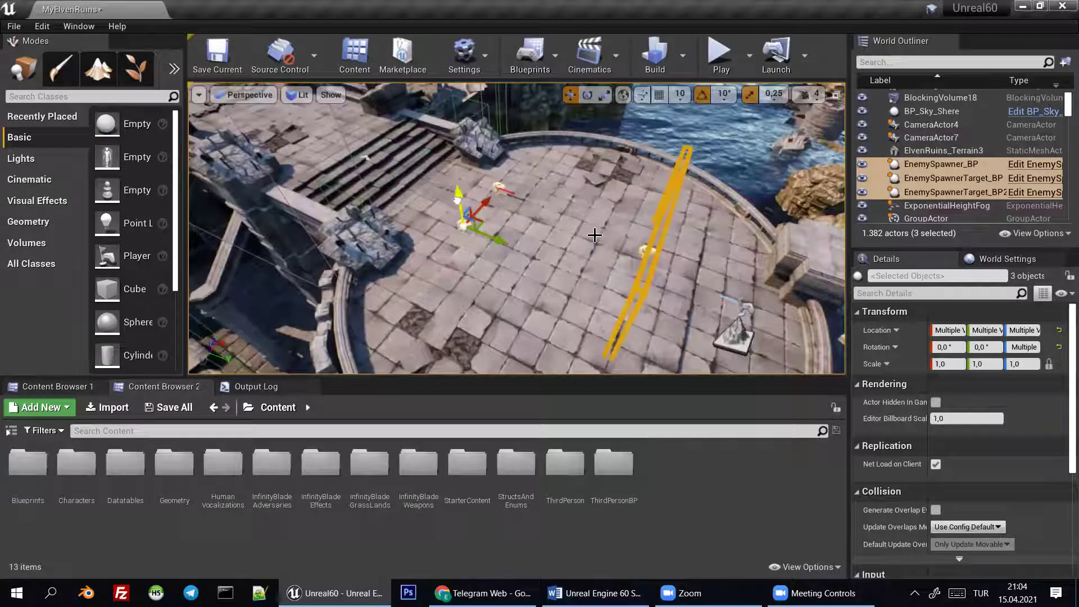
Scale EnemySpawner_BP to 2.75 along X and playtest the level against the enemies
click(654, 251)
key(f)
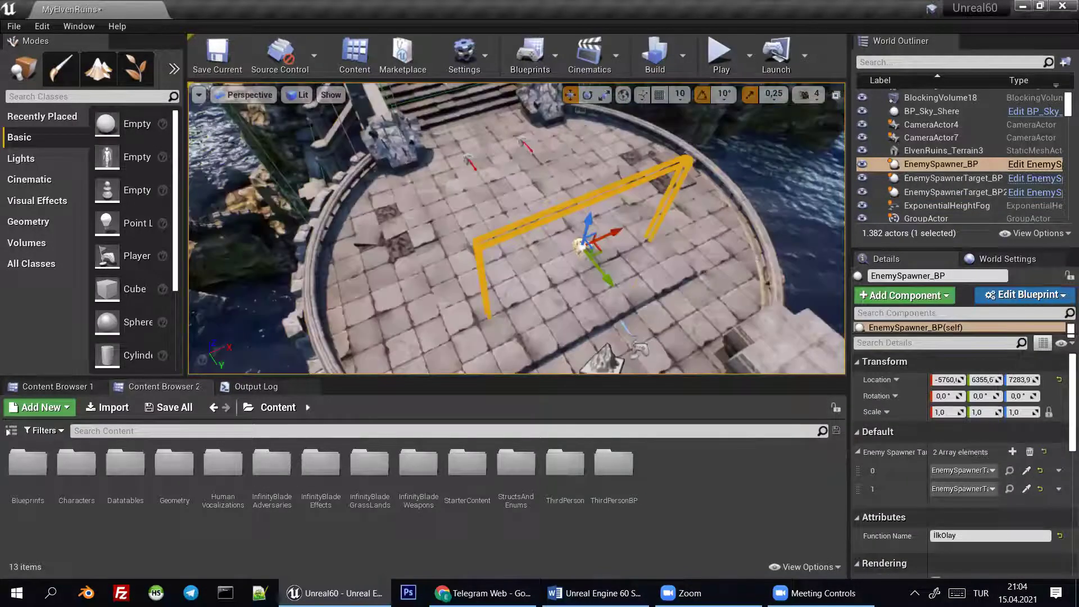
key(r)
drag(577, 221, 587, 219)
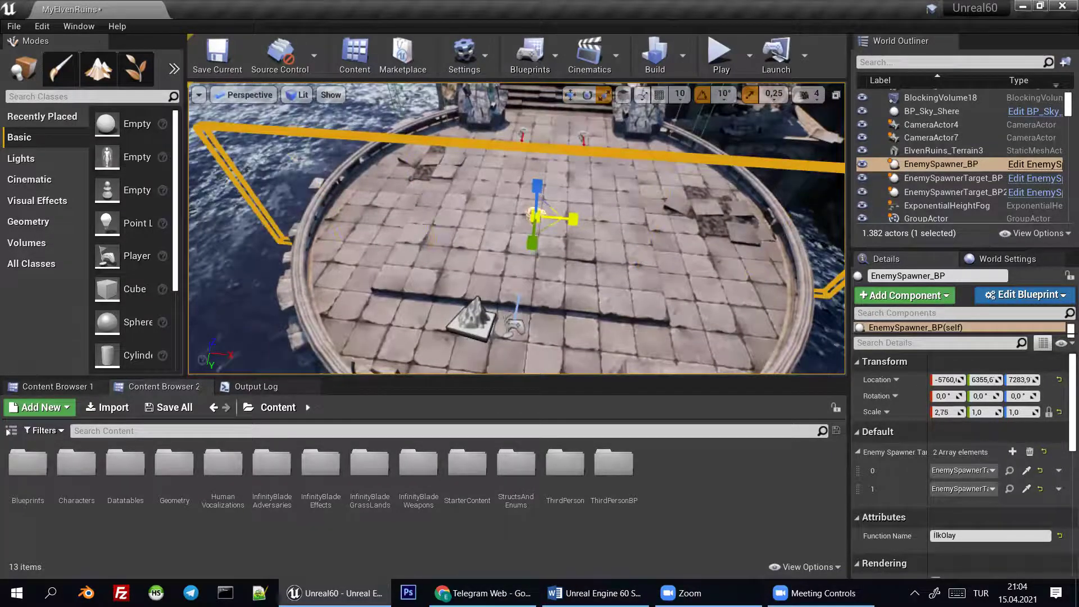
scroll(693, 84, up, 5)
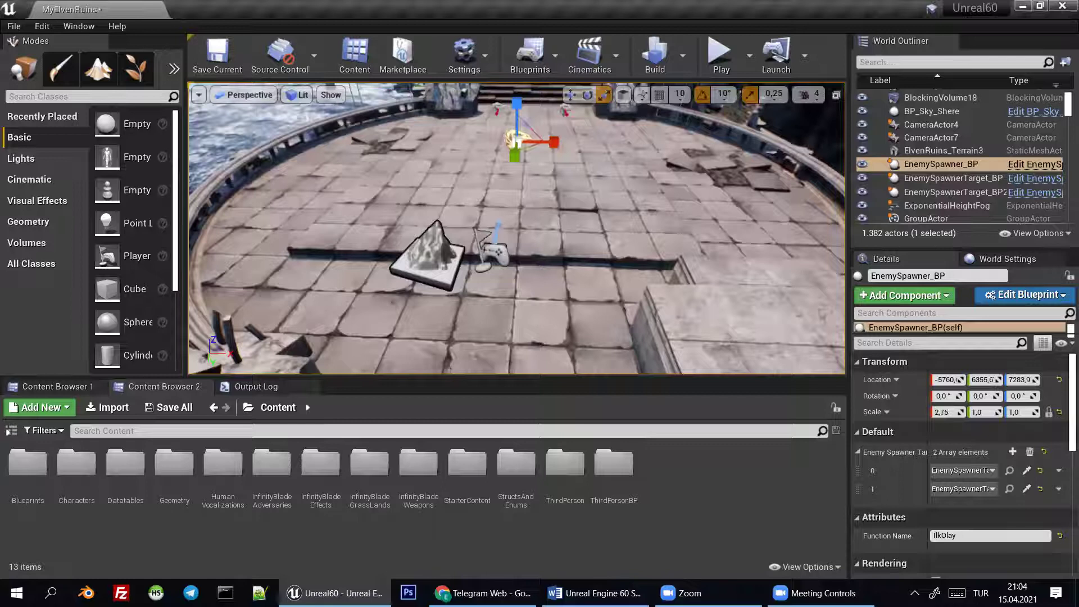
key(alt+p)
key(w)
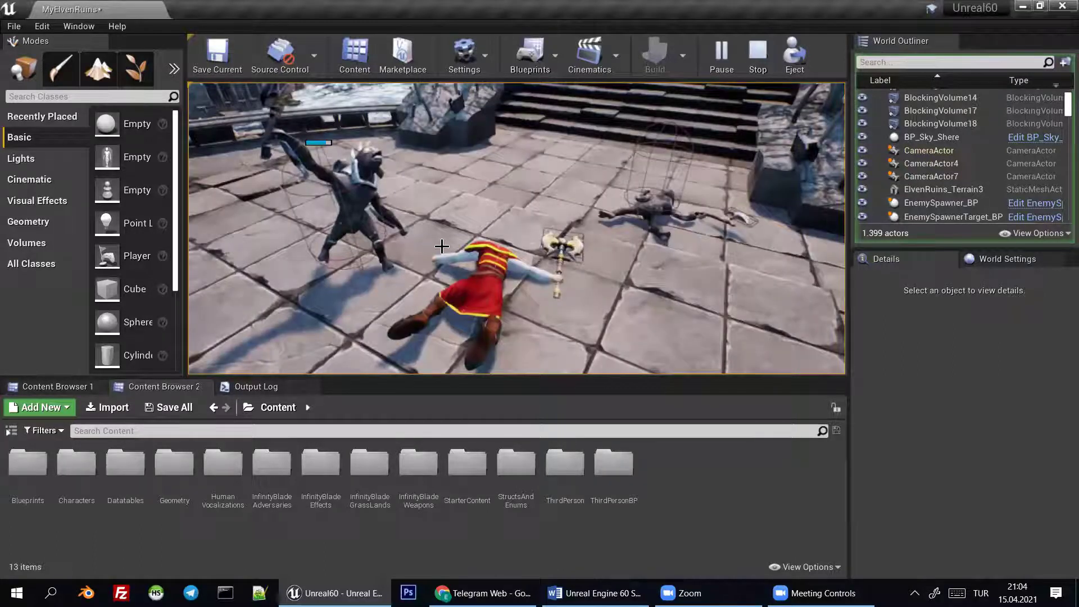
key(Escape)
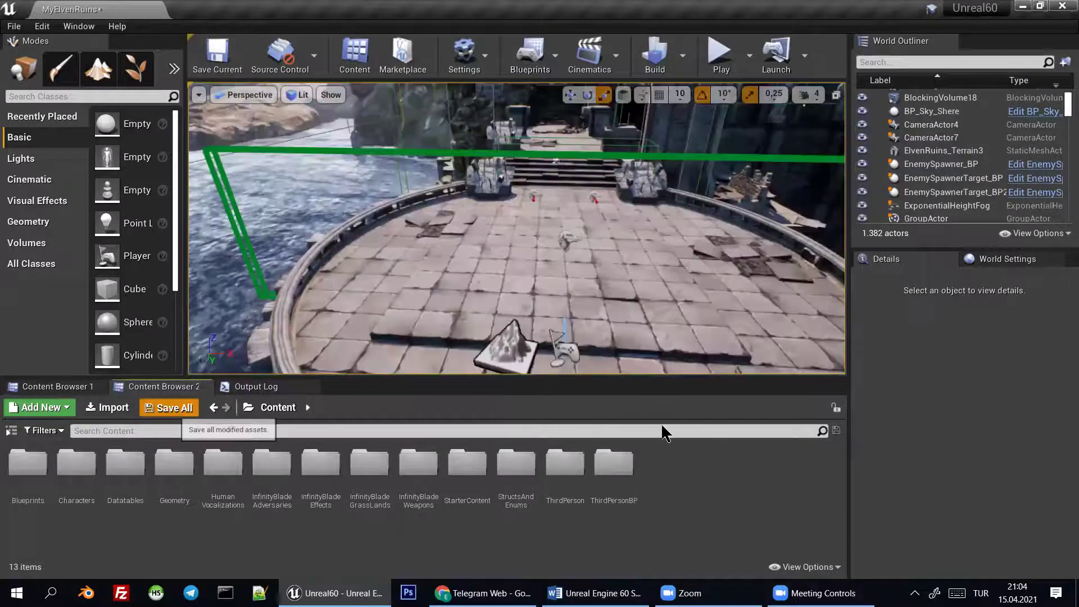
Save the level and browse to Blueprints/EnemyChars in the Content Browser
key(ctrl+s)
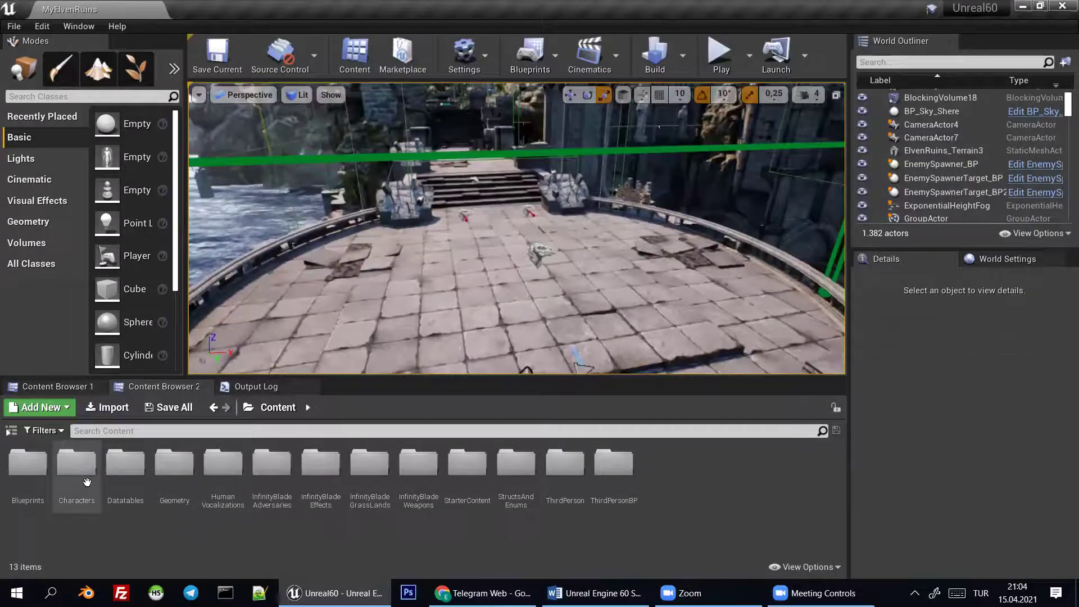
double_click(27, 475)
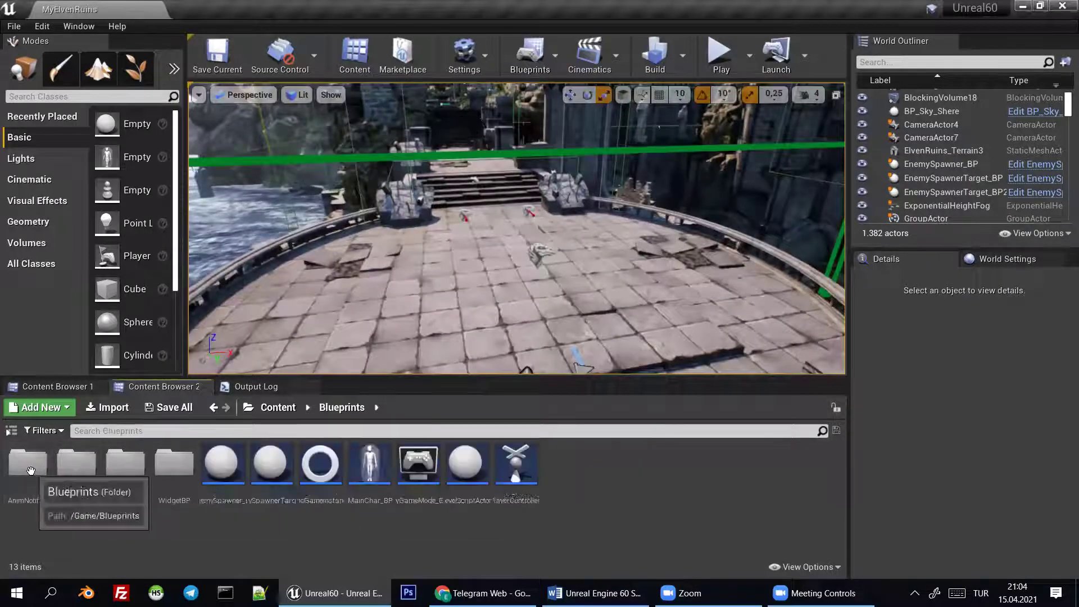
double_click(76, 477)
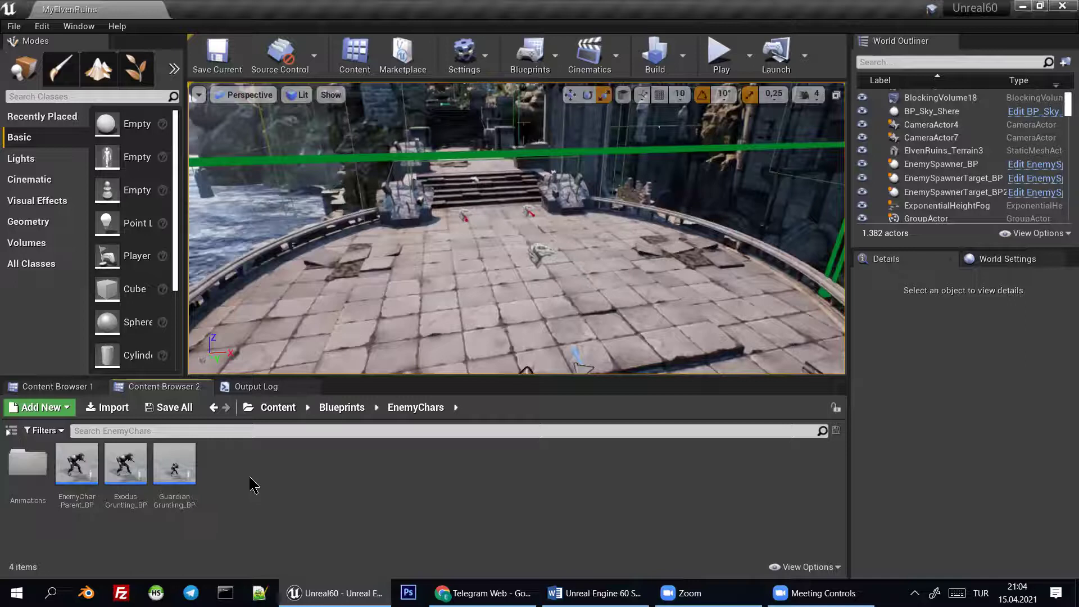
Make a copy of GuardianGruntling_BP inside the EnemyChars folder
drag(190, 465, 244, 469)
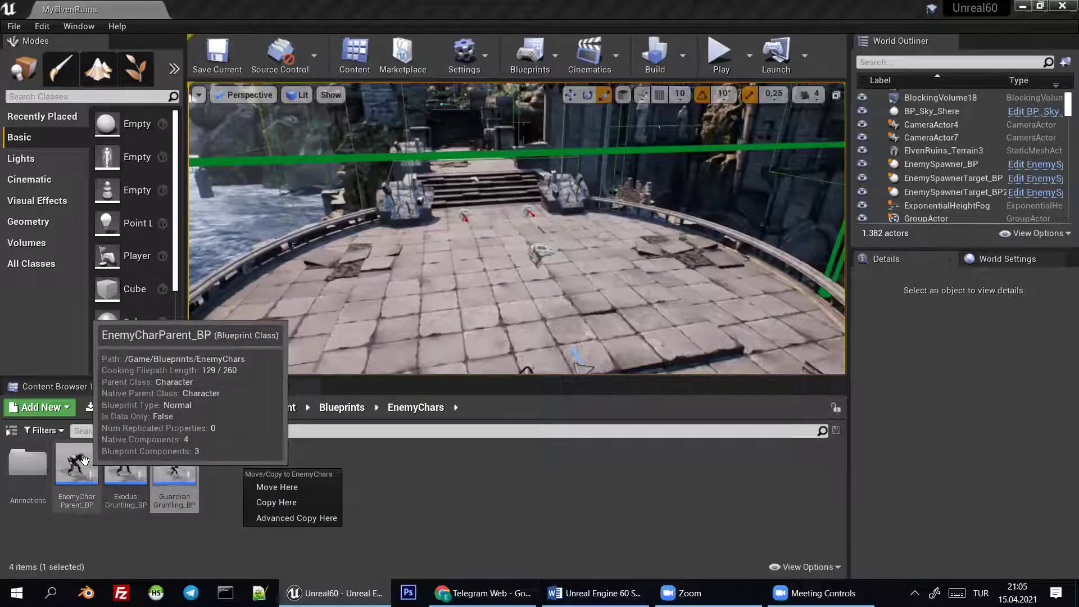
click(174, 467)
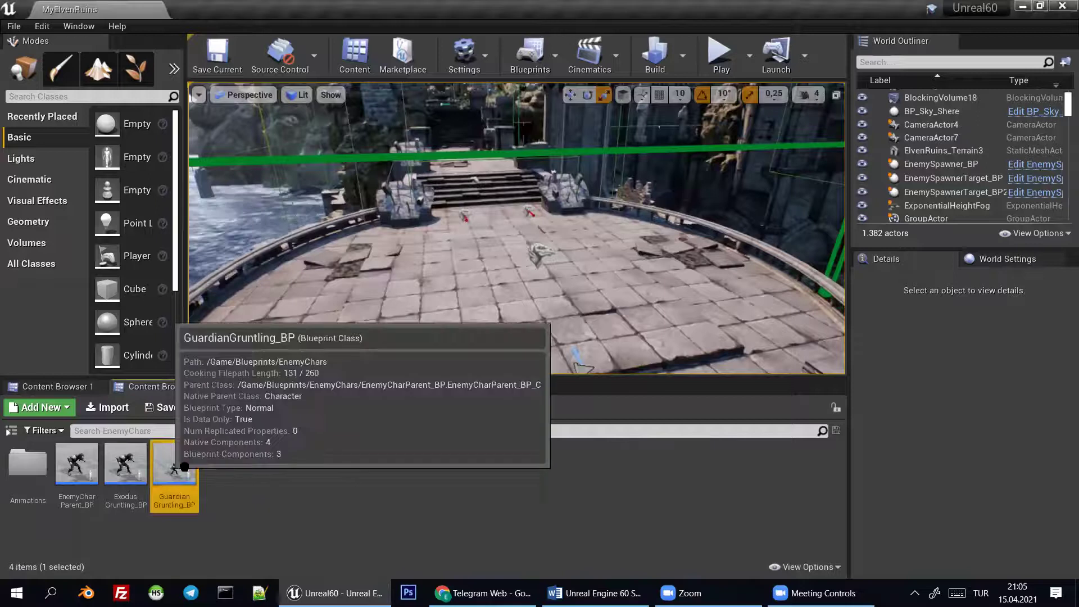
drag(220, 472, 169, 477)
click(205, 508)
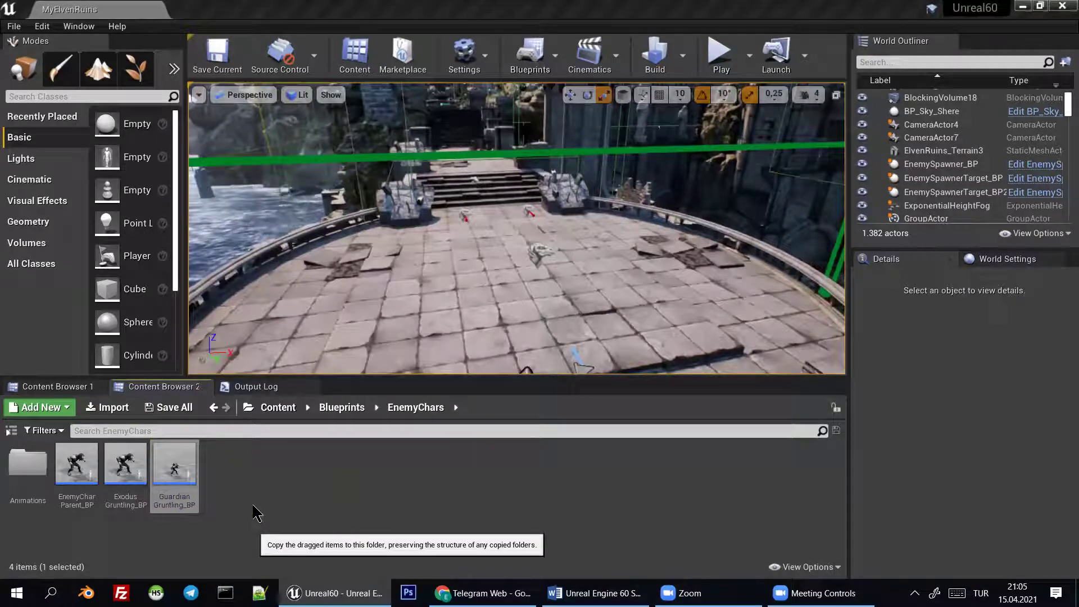
Rename the copy to AvalanceGruntling_BP
key(F2)
key(BackSpace)
key(BackSpace)
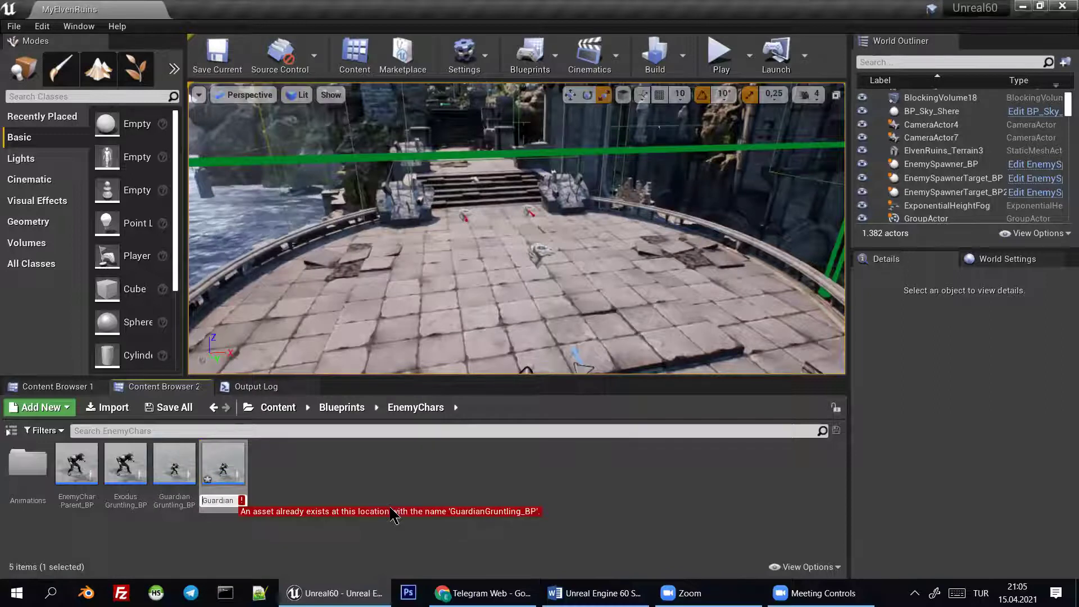
key(BackSpace)
key(BackSpace)
key(BackSpace)
key(Home)
key(Delete)
key(Delete)
key(Delete)
text(Avalance)
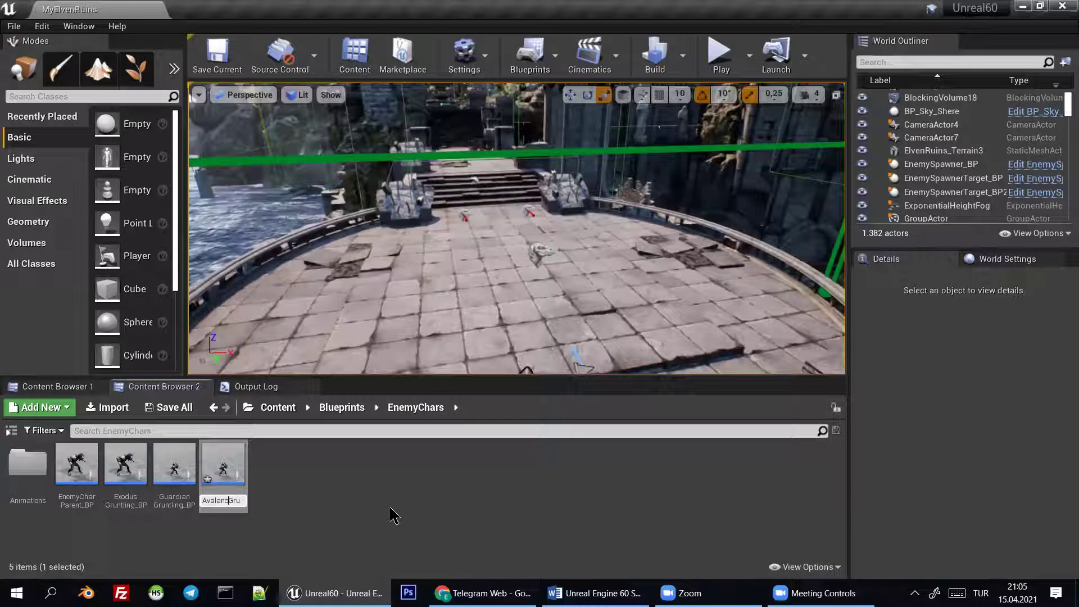
key(Return)
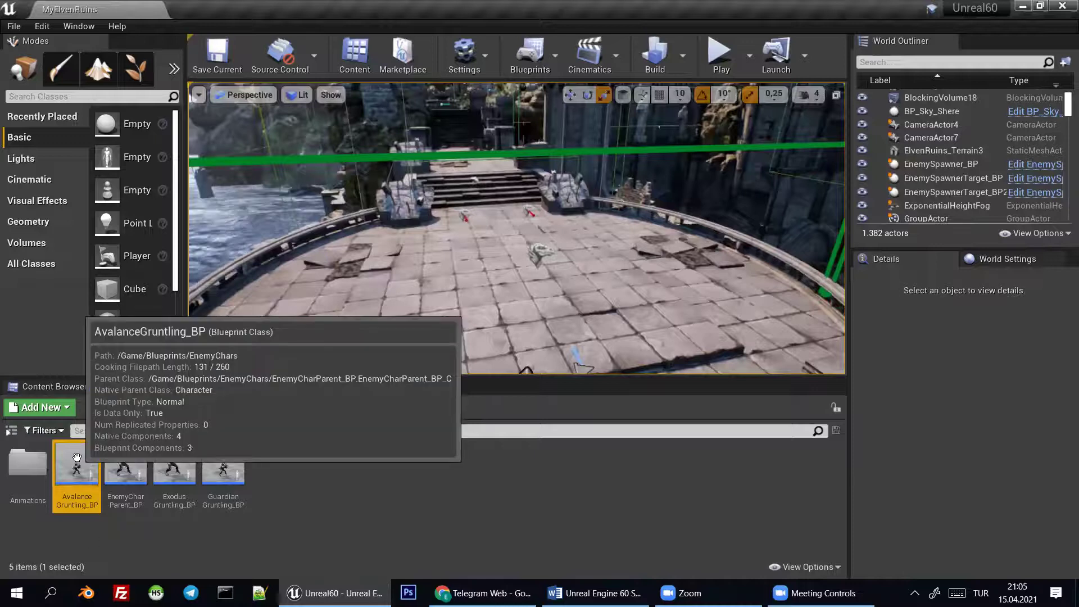
In AvalanceGruntling_BP, set the Mesh component's skeletal mesh to SK_Gruntling_Avalanche
double_click(77, 457)
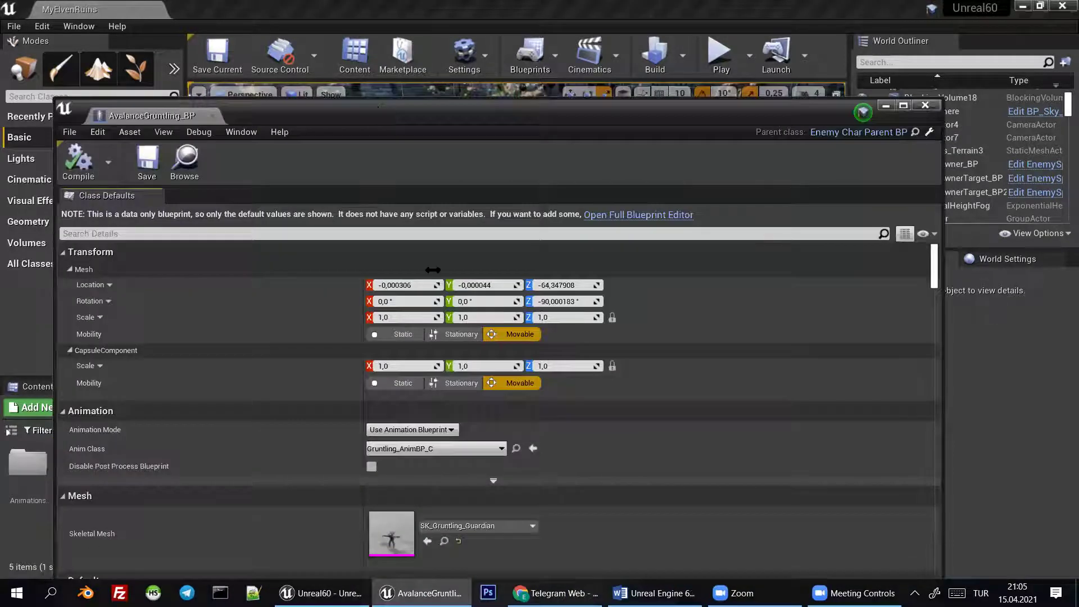
double_click(605, 110)
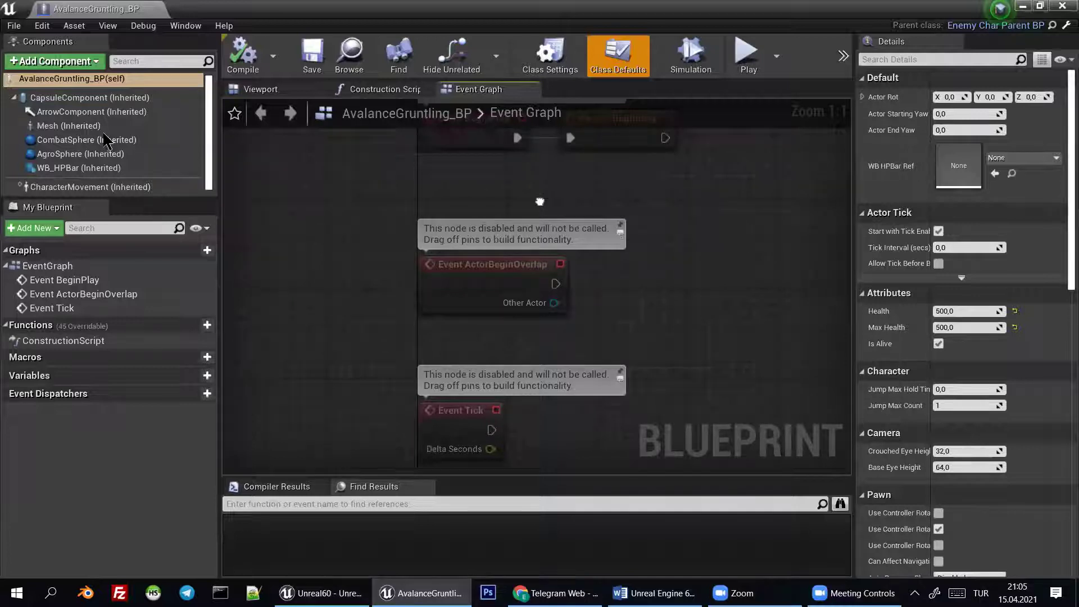
click(99, 127)
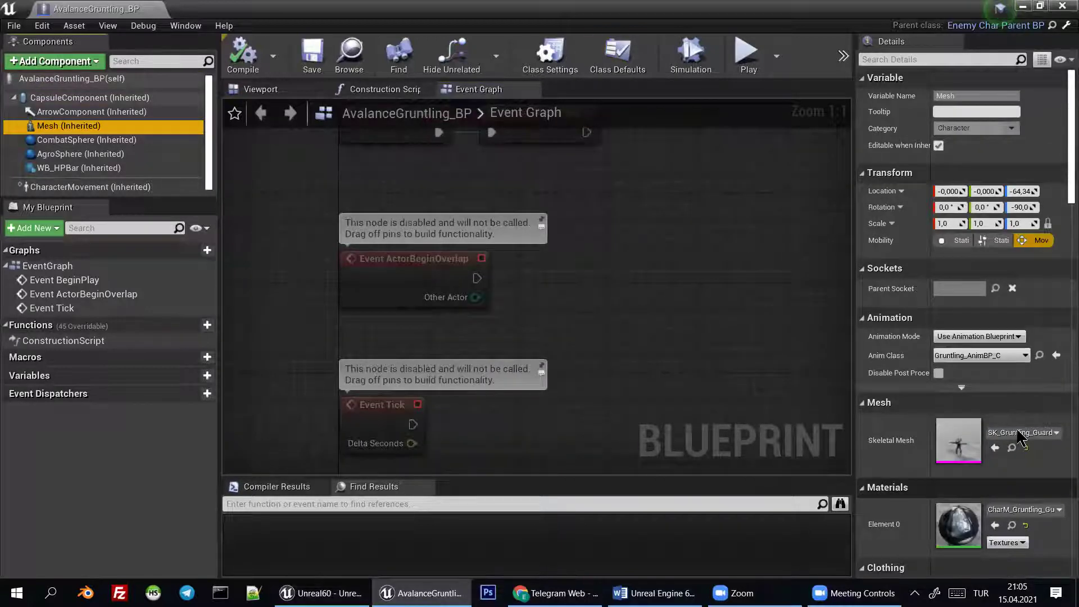
click(1021, 434)
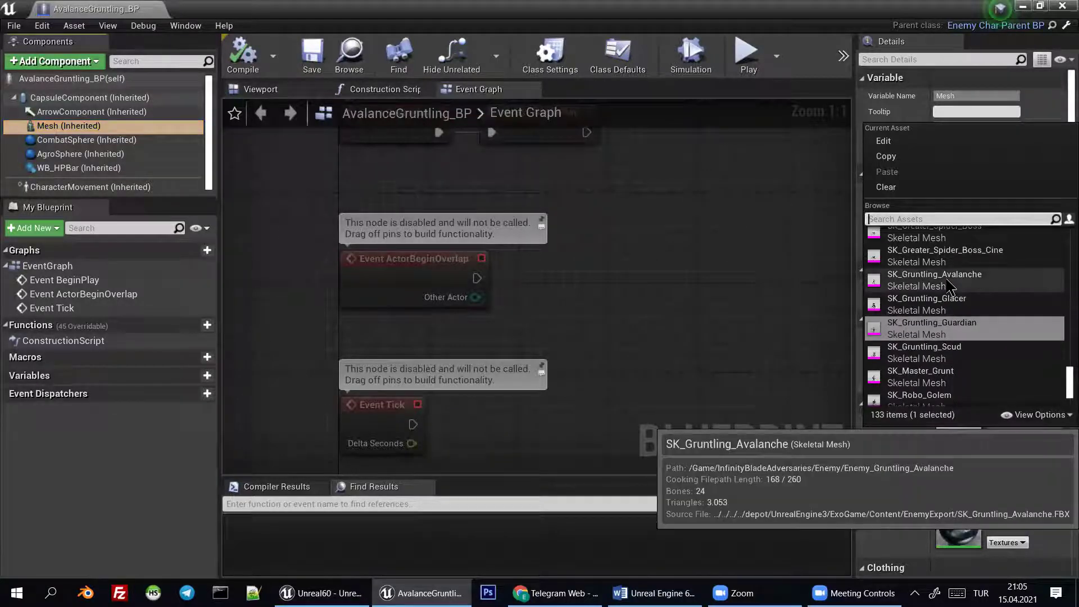
click(949, 284)
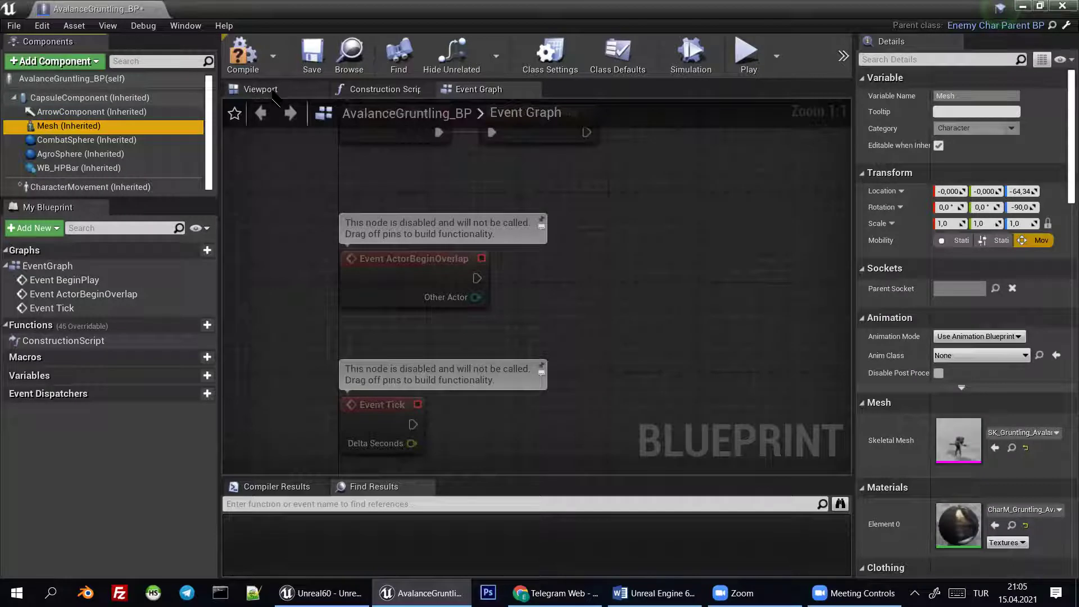
Preview the Avalanche gruntling model, leave Anim Class as None, and minimize the blueprint editor
click(273, 93)
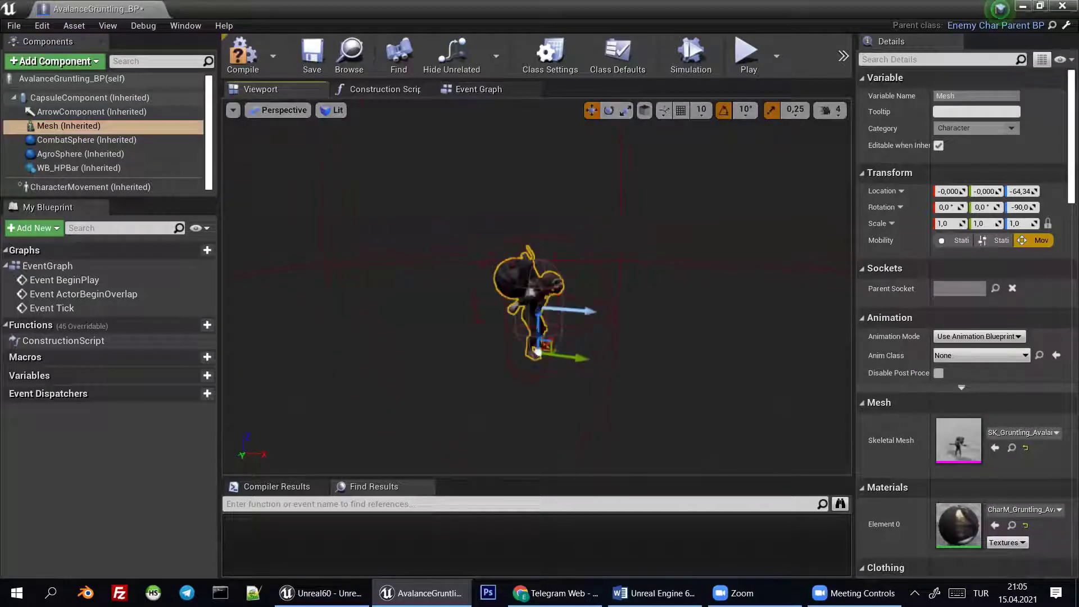
key(f)
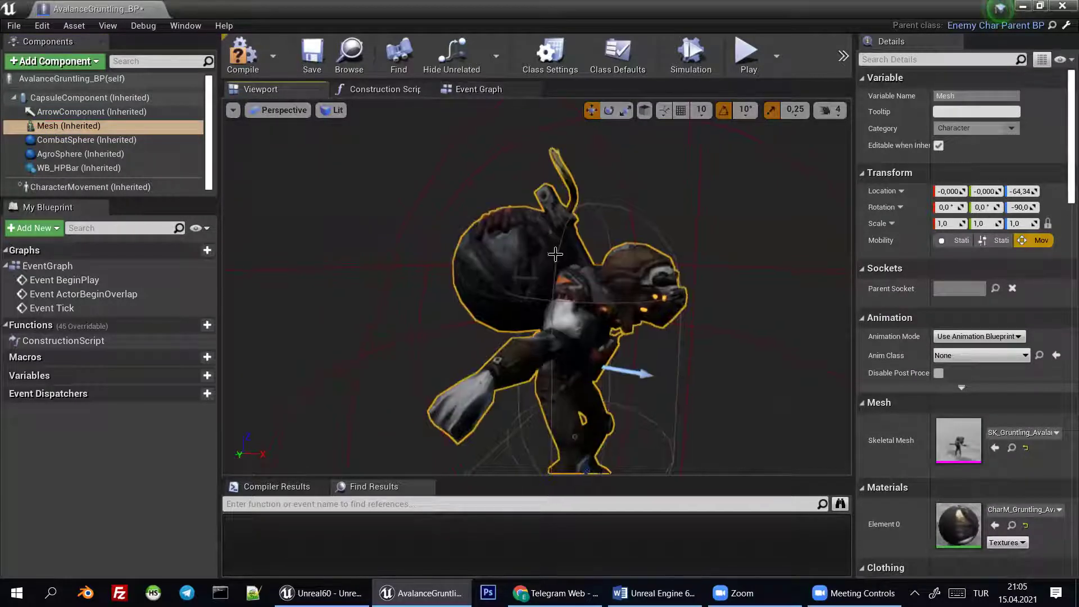
scroll(556, 293, down, 5)
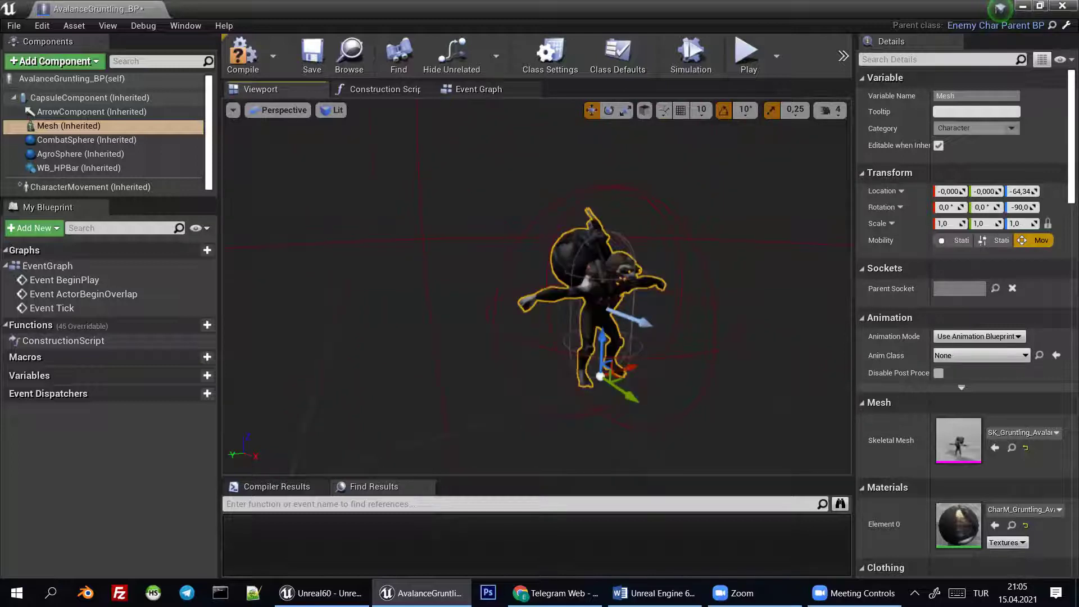
key(f)
scroll(578, 265, down, 5)
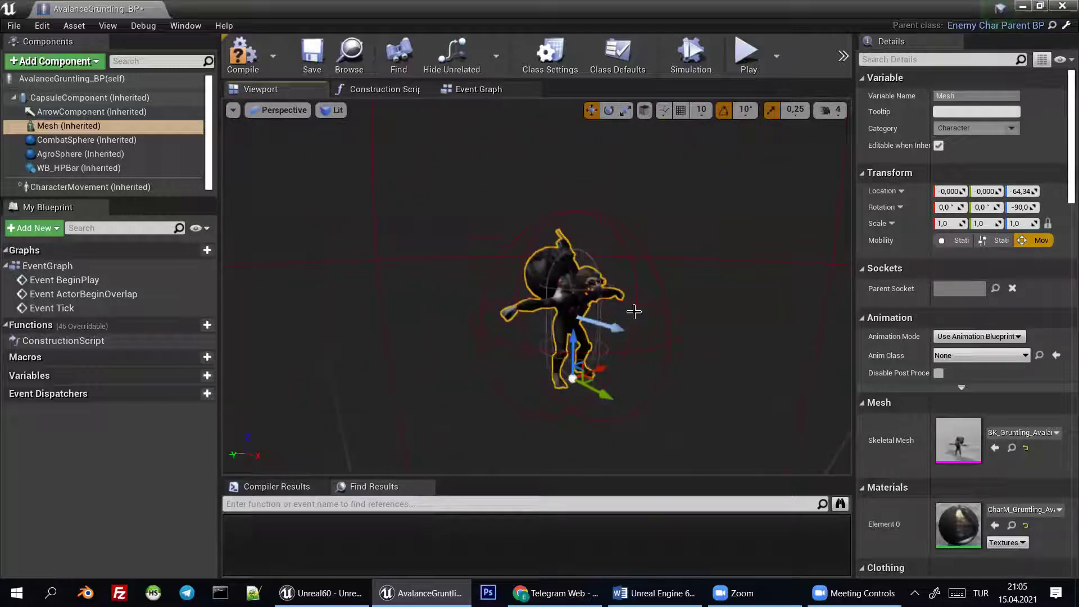
click(1002, 356)
click(1002, 356)
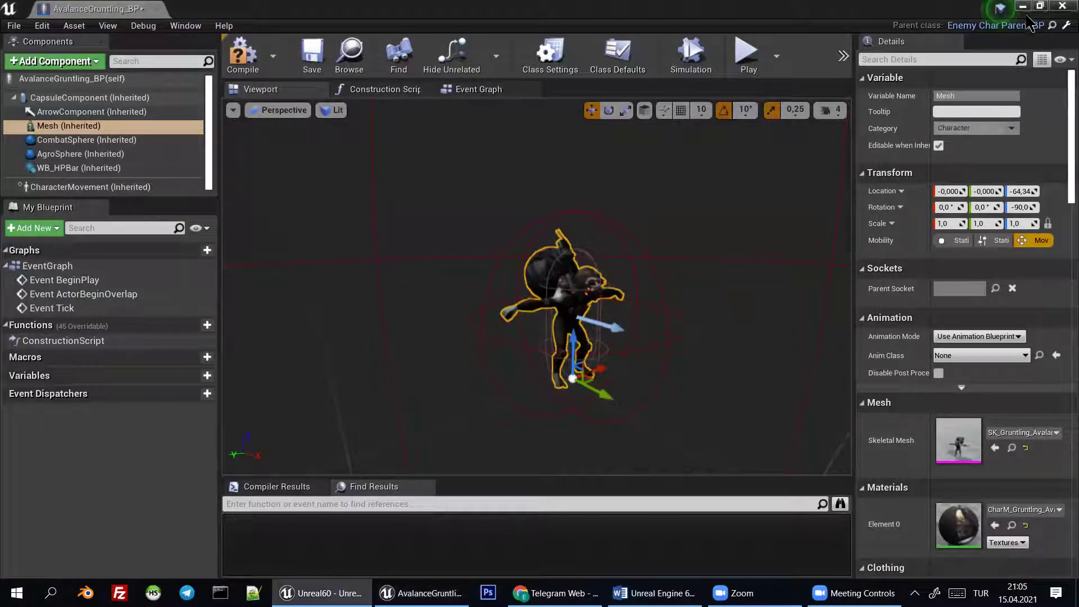
click(1023, 6)
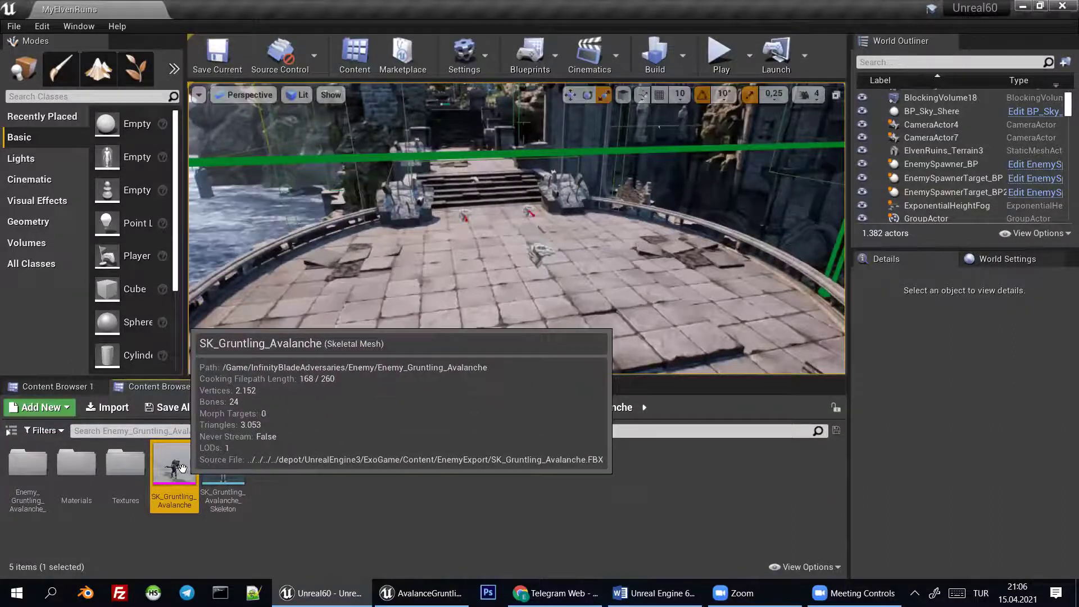
Assign SK_Exodus_Gruntling_Skeleton to SK_Gruntling_Avalanche, merging in the b_MF_Bomb bone
right_click(174, 465)
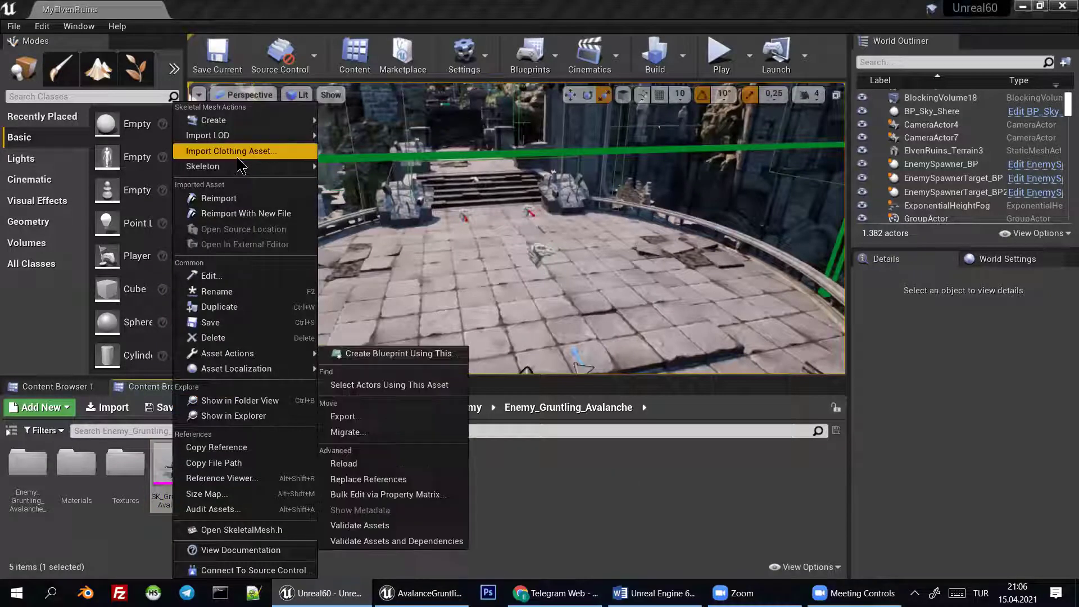
mouse_move(279, 171)
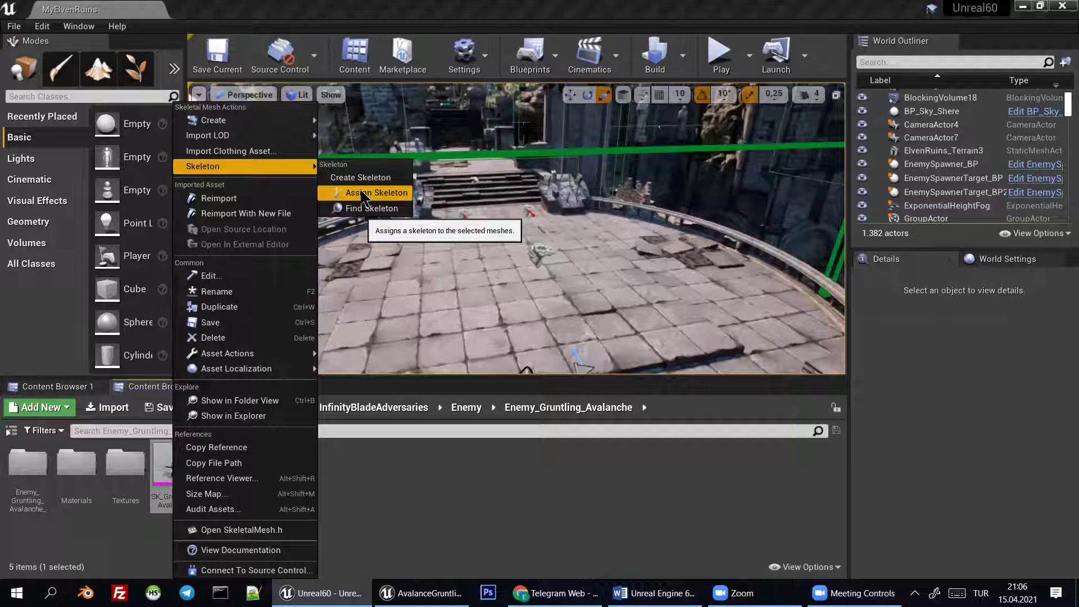
click(362, 194)
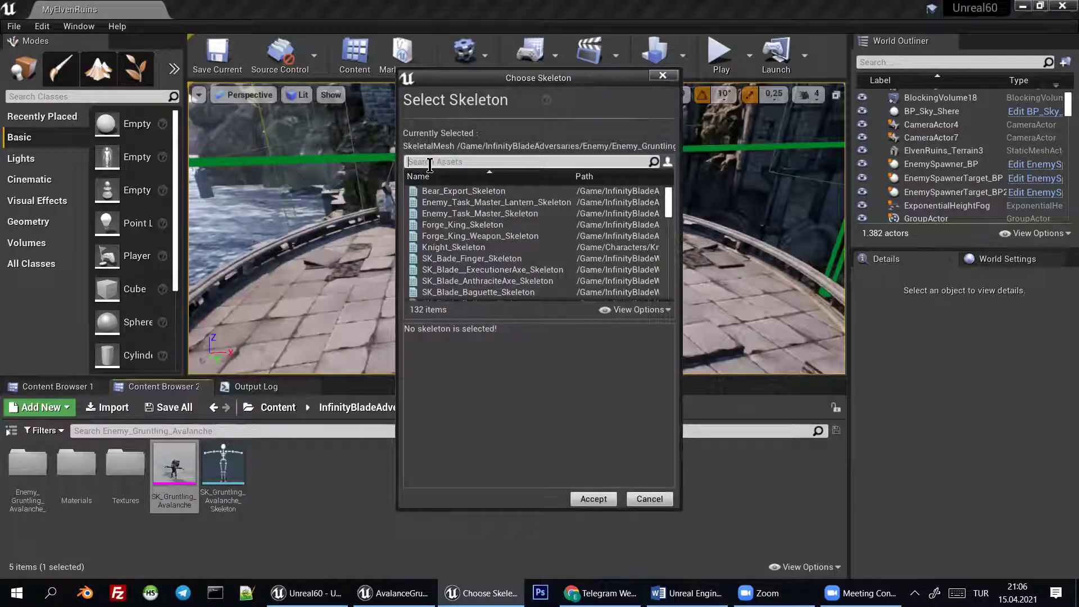
text(ex)
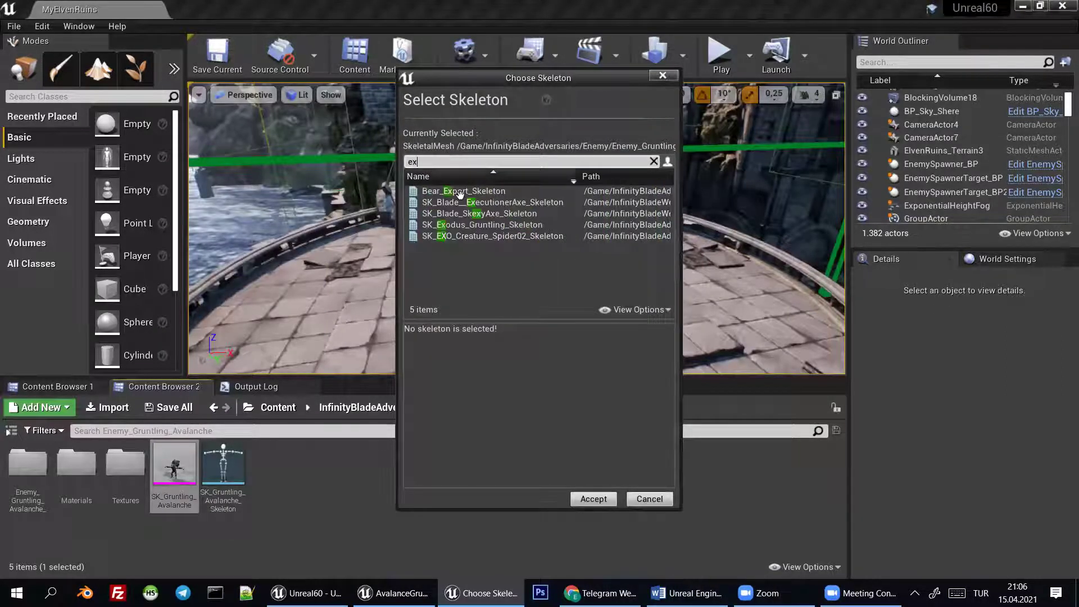
click(497, 223)
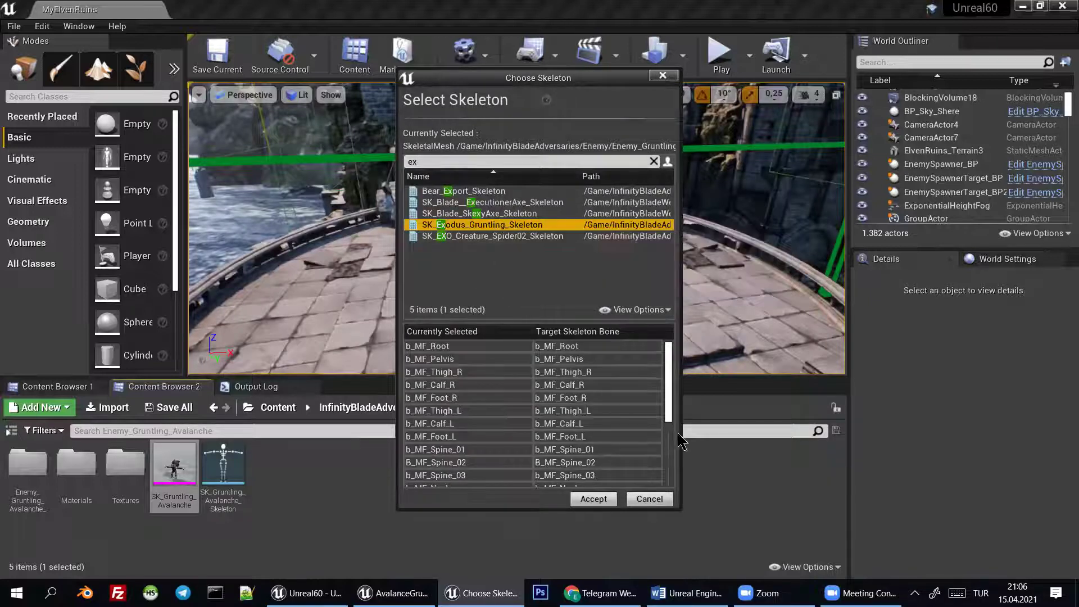
drag(678, 365, 682, 456)
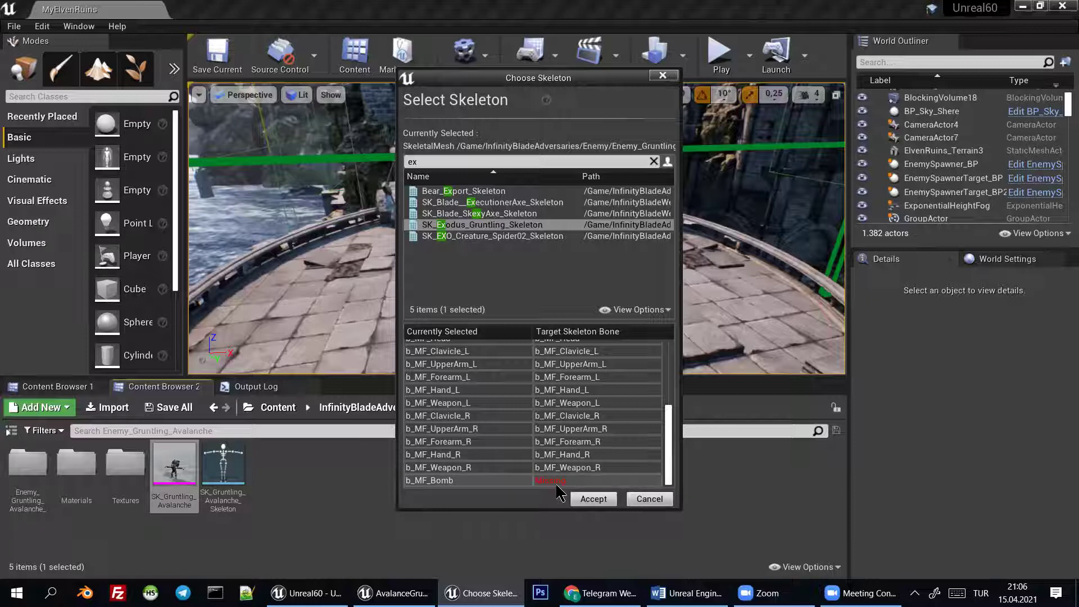
click(585, 501)
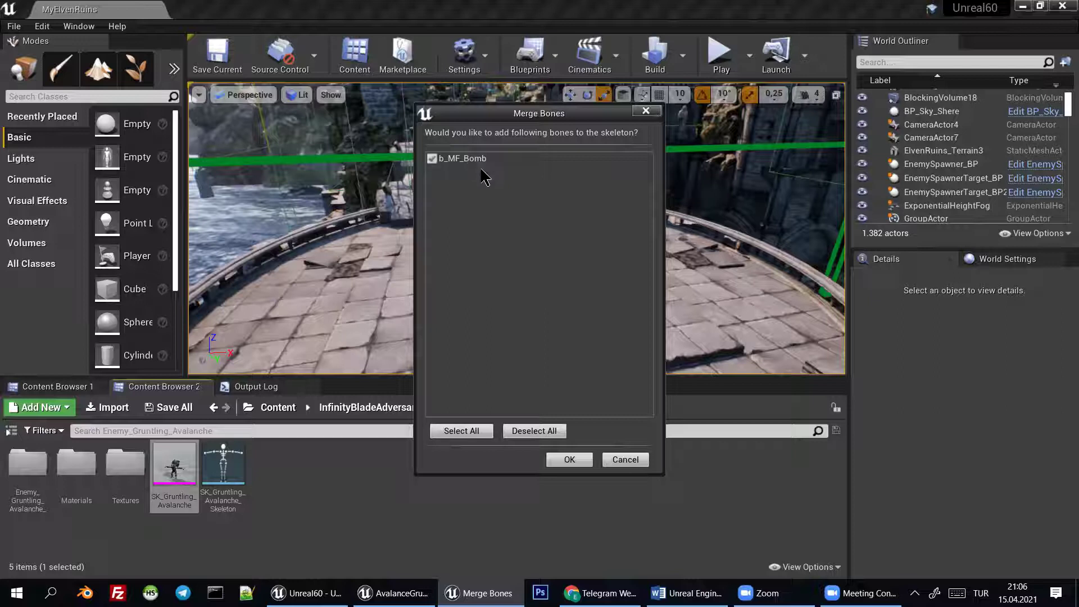
click(569, 459)
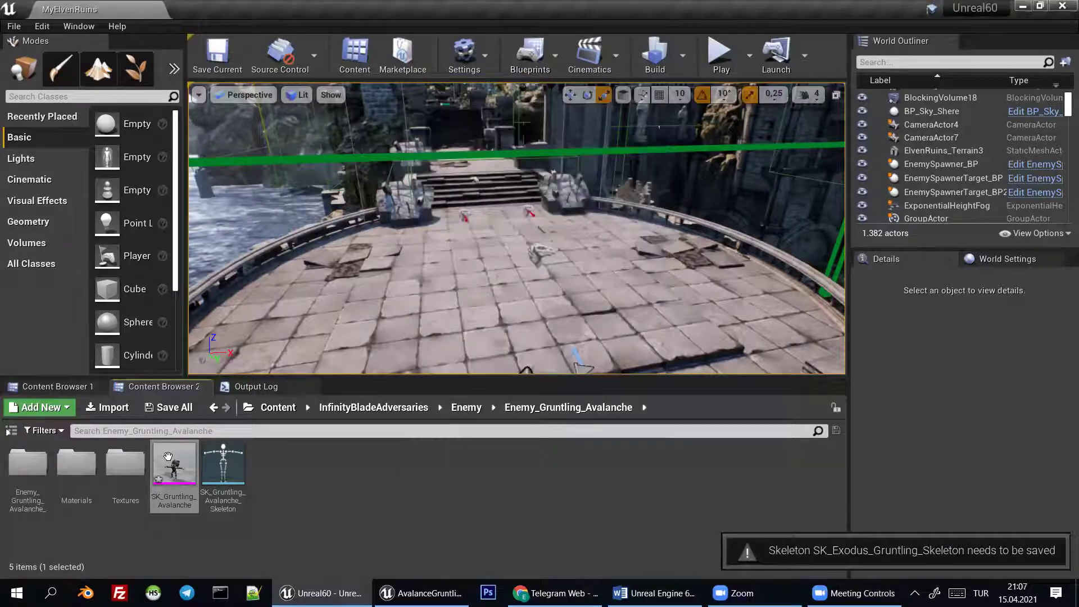
Set AvalanceGruntling_BP's Mesh Anim Class to Gruntling_AnimBP and view the animated character
mouse_move(168, 456)
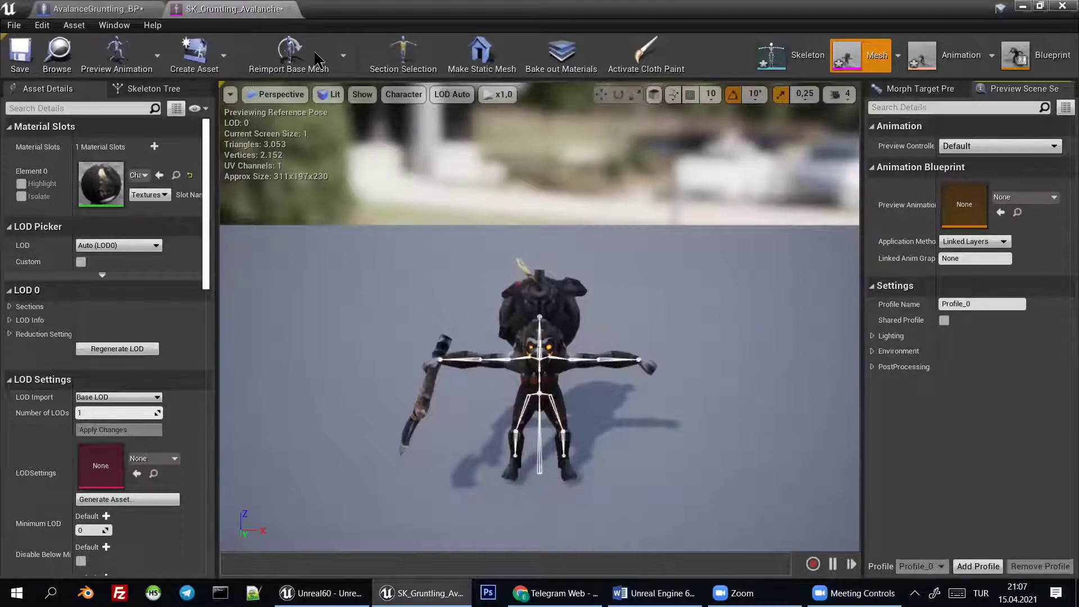
key(ctrl+Tab)
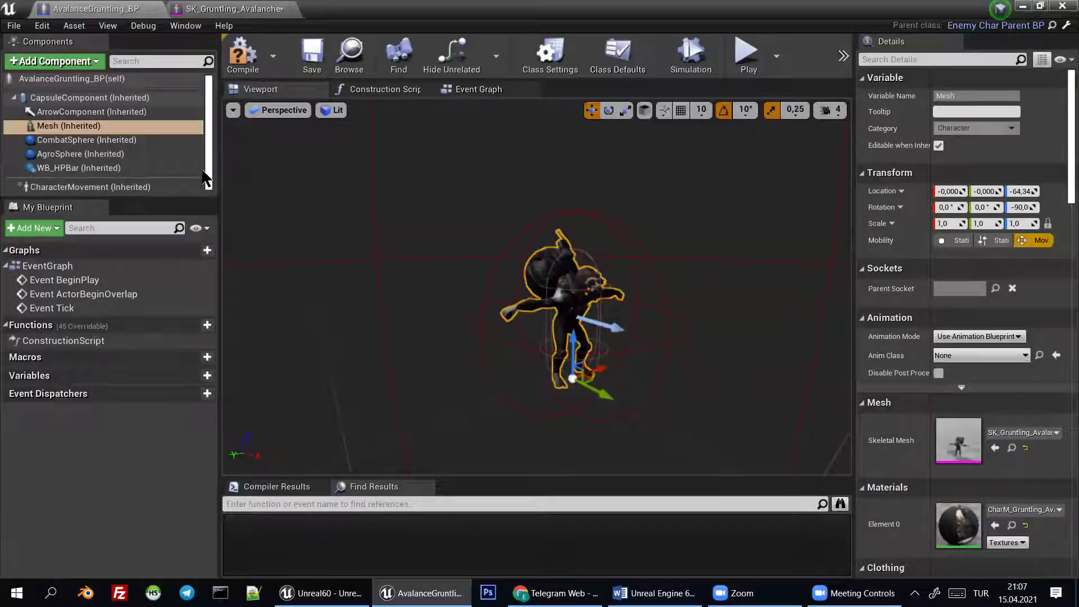
click(975, 356)
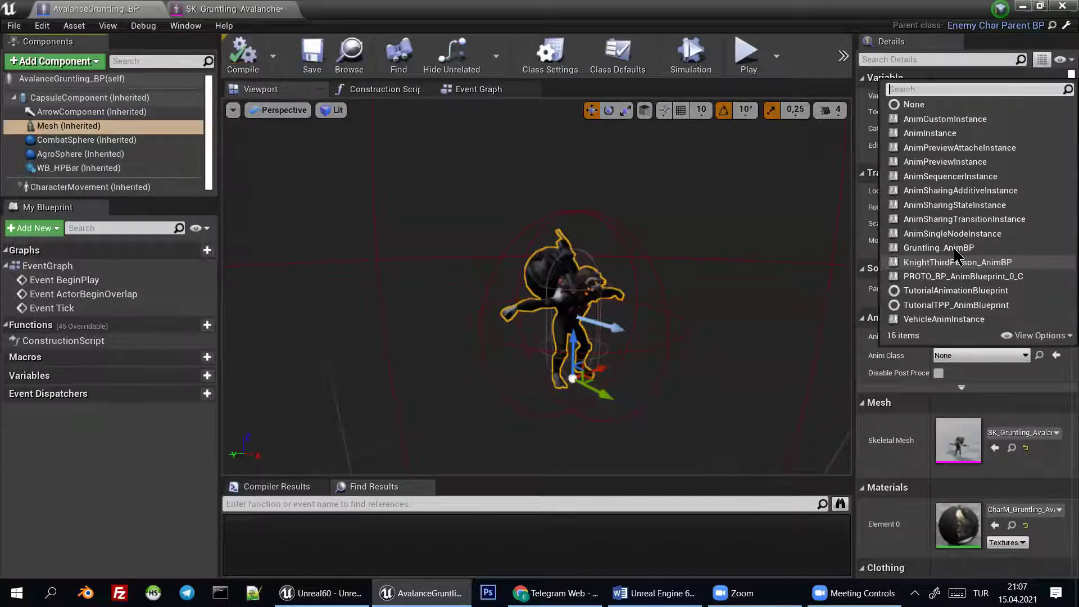
click(954, 249)
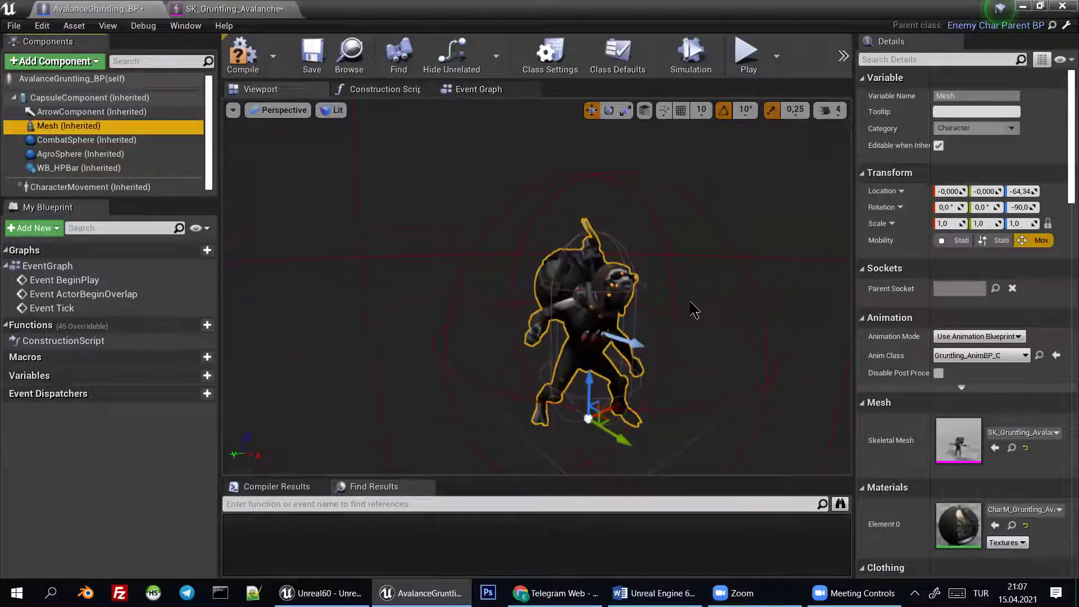
scroll(695, 309, up, 4)
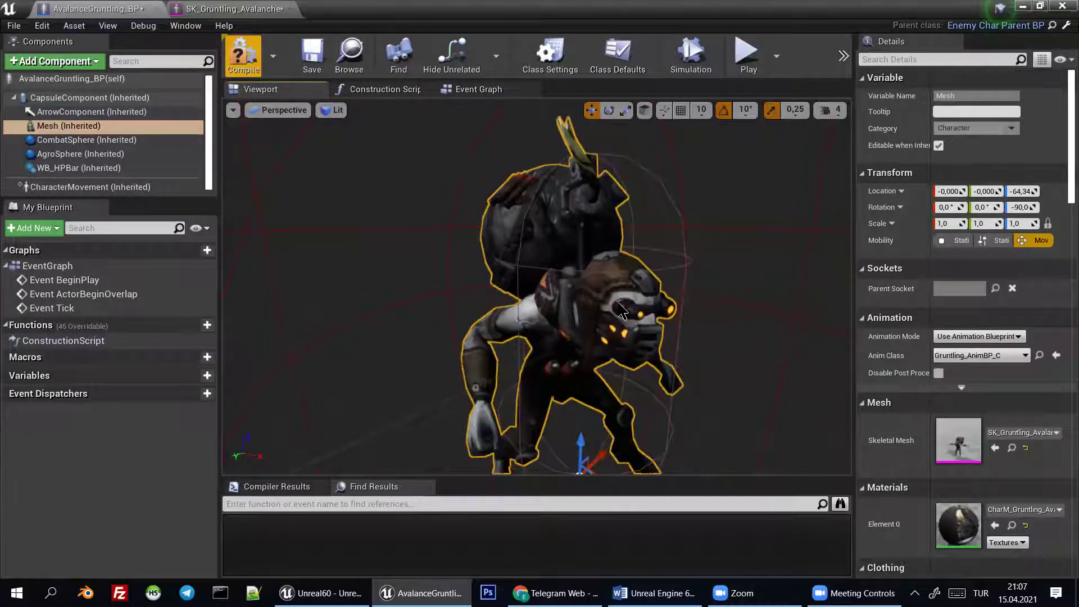
drag(621, 311, 605, 304)
Set Health and Max Health to 1000 in the class defaults, then close the editor
click(67, 78)
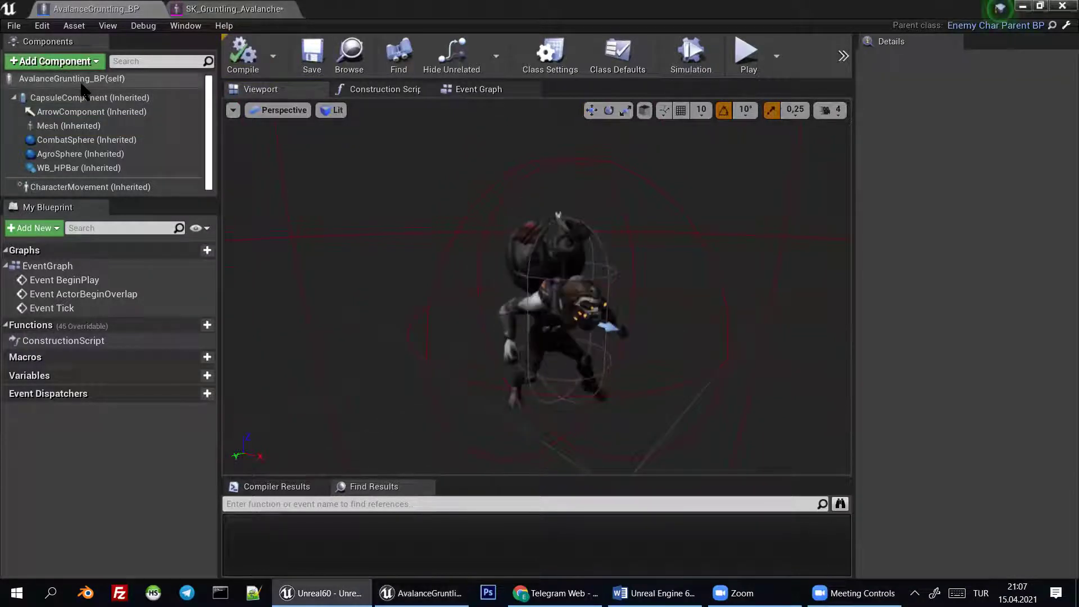
click(904, 60)
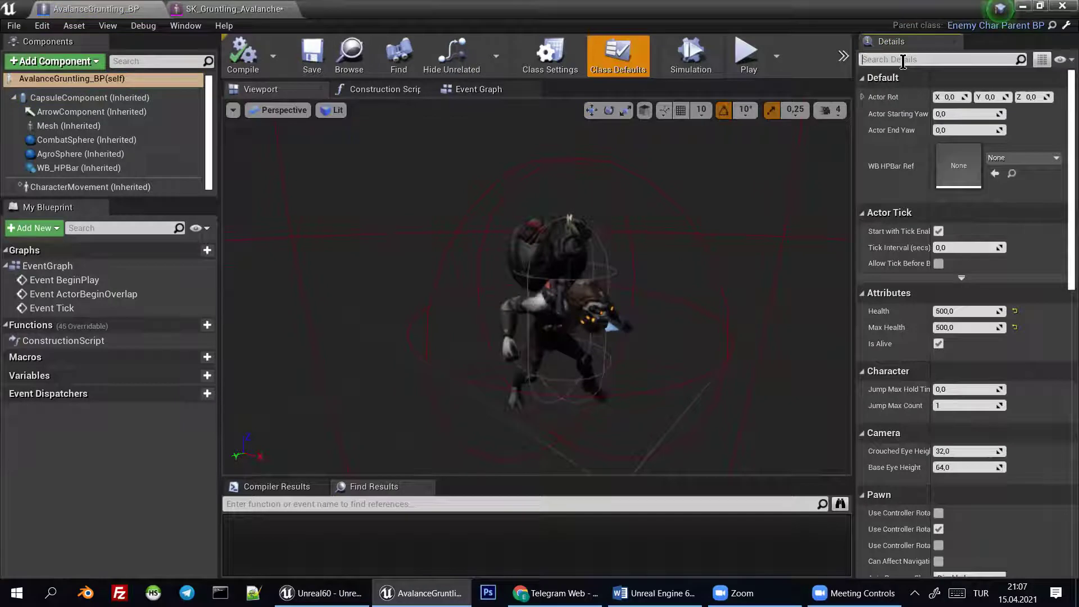
text(h)
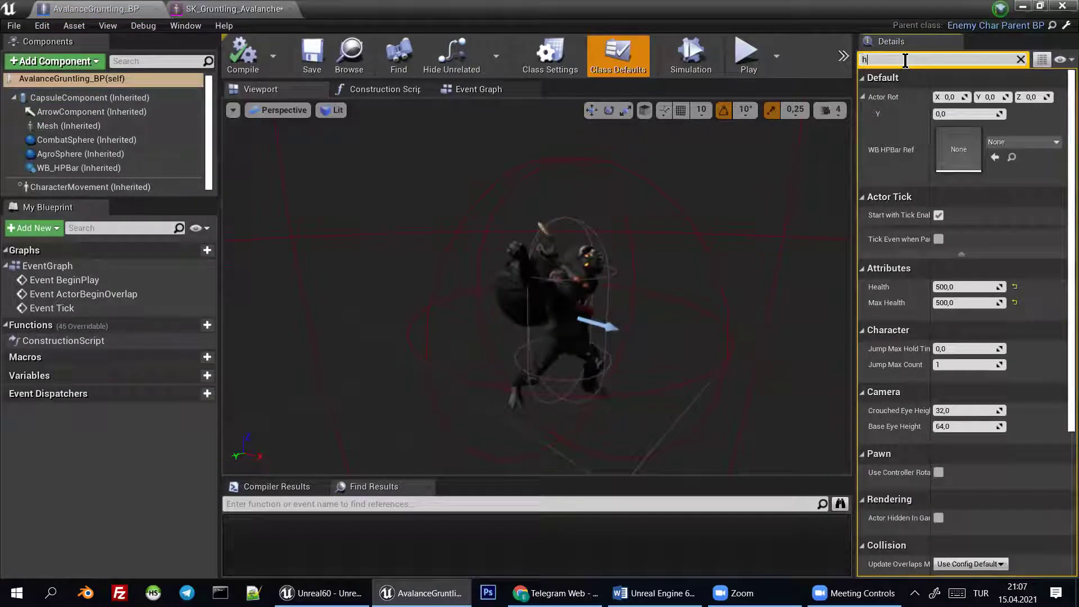
text(ea)
key(Tab)
text(1000)
key(Tab)
text(1000)
key(Return)
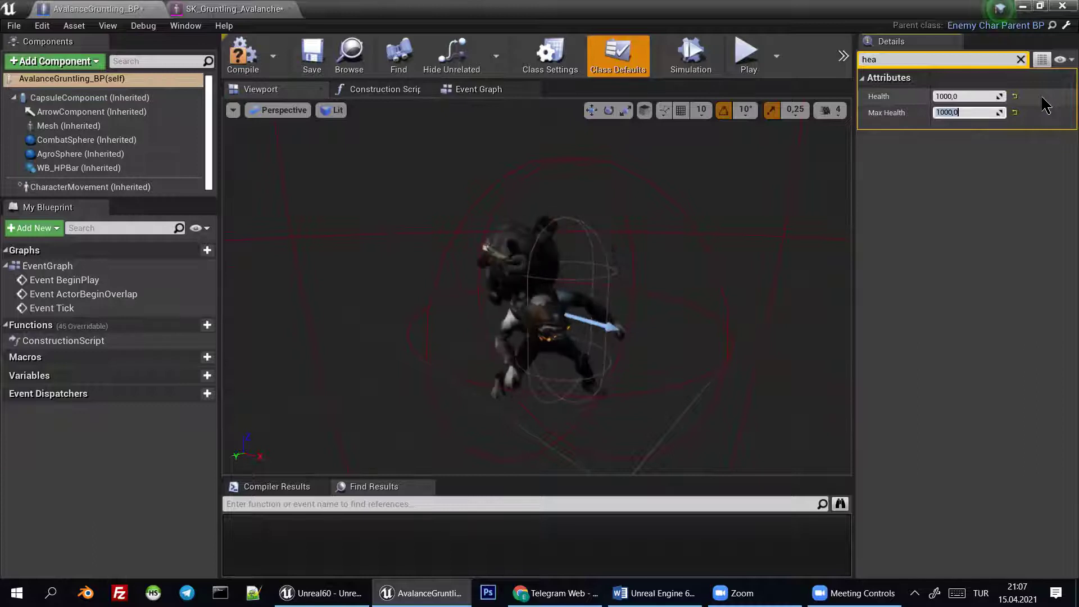
mouse_move(747, 248)
mouse_down()
mouse_move(731, 253)
mouse_move(746, 236)
mouse_up()
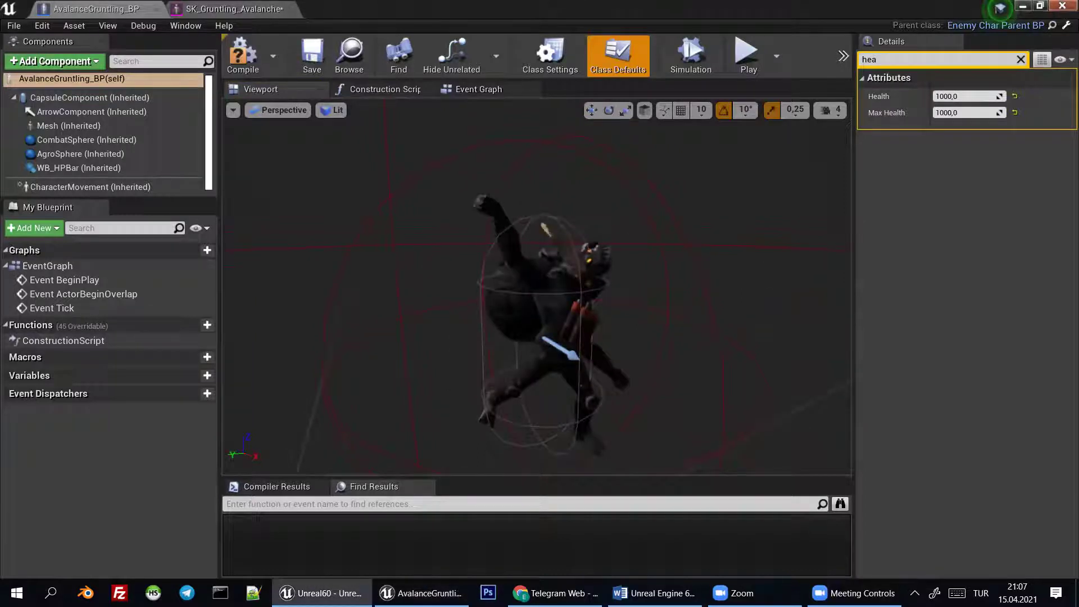
click(1063, 6)
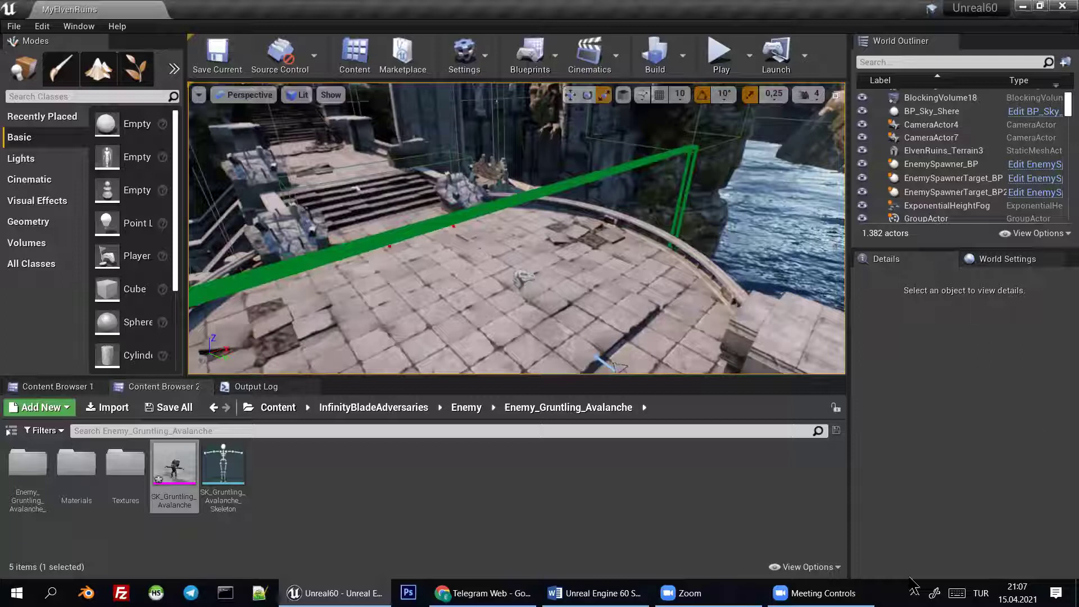
Duplicate an EnemySpawnerTarget_BP onto the arena floor
click(915, 593)
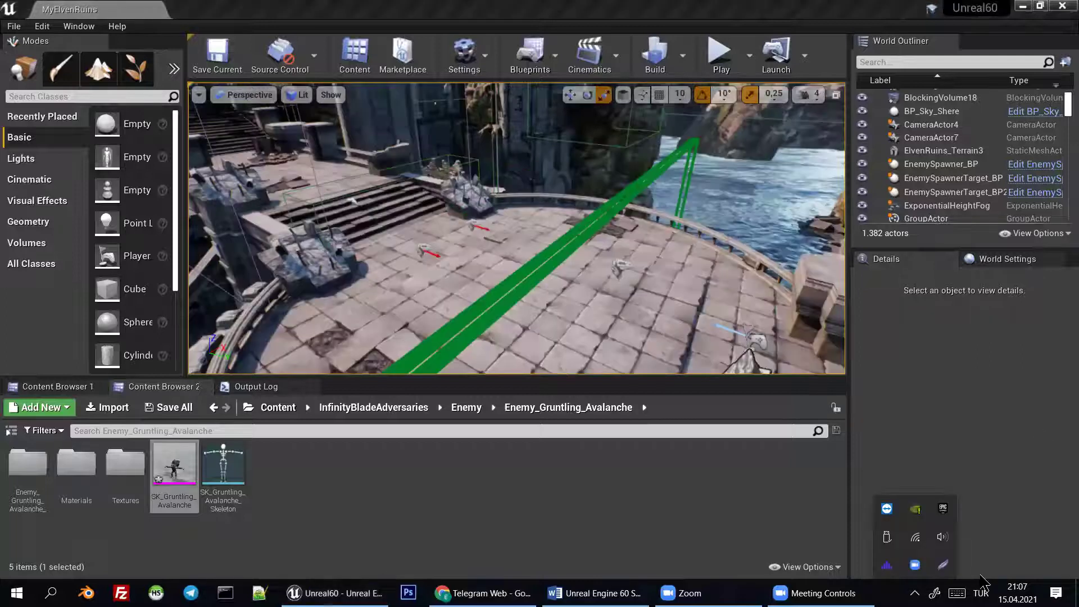
click(963, 398)
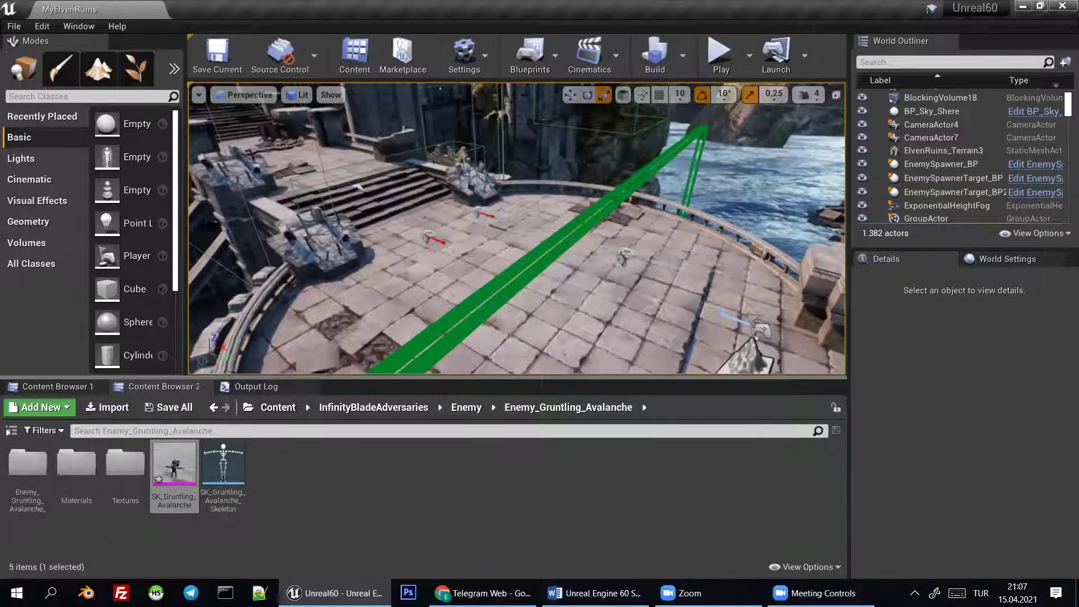
key(w)
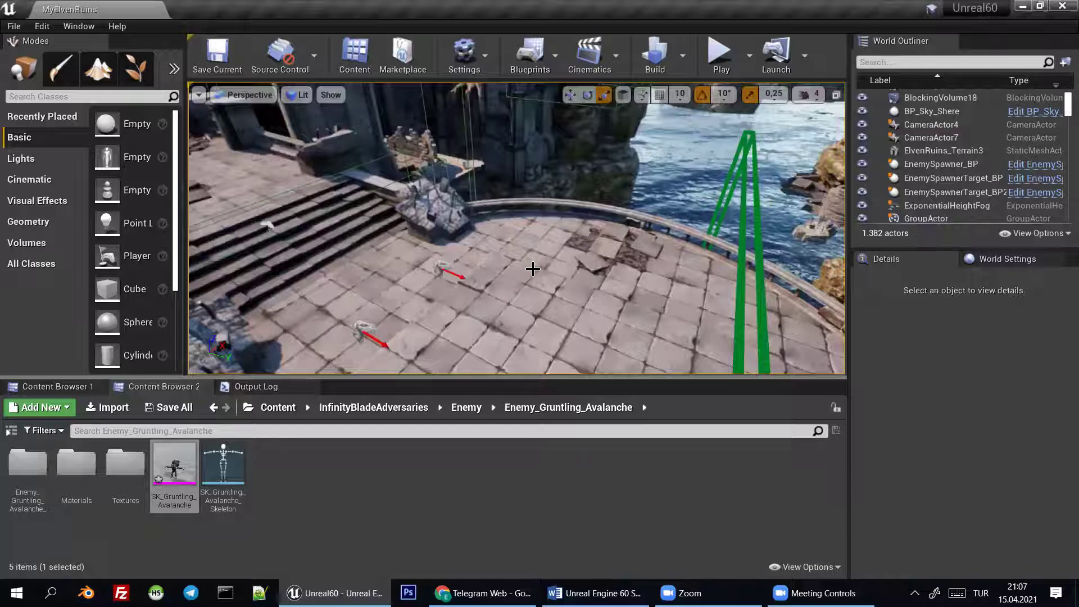
drag(532, 269, 530, 265)
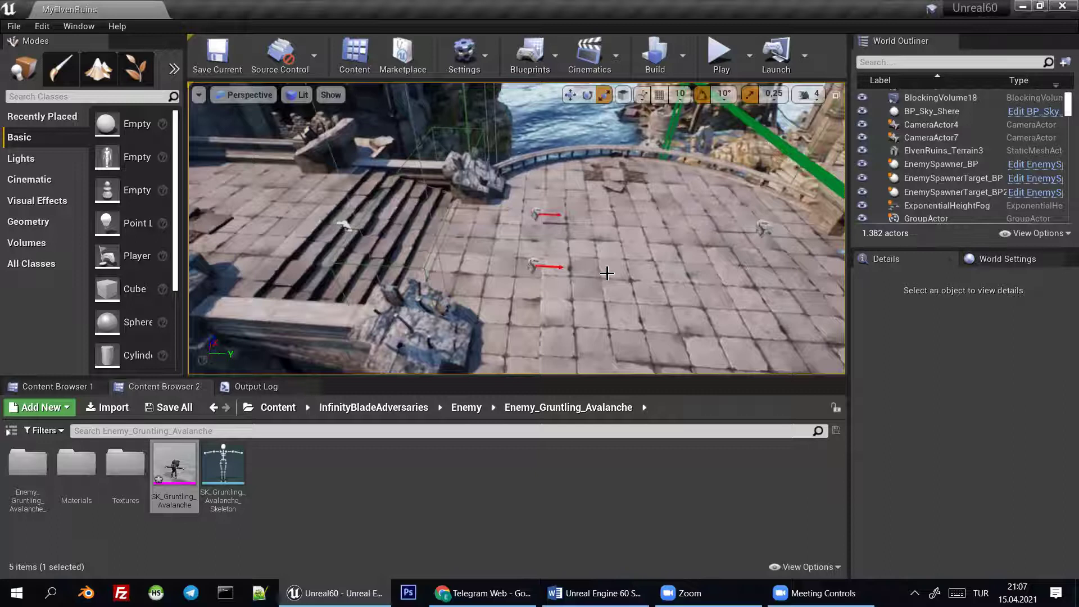
click(559, 261)
key(ctrl+w)
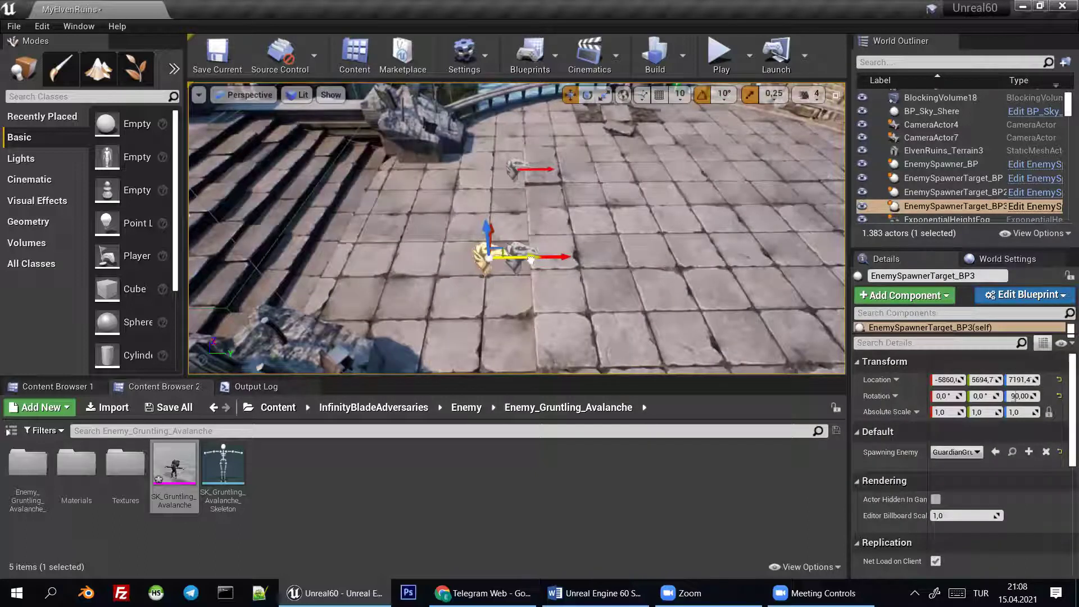
Set the new target's Spawning Enemy to AvalanceGruntling_BP, then select EnemySpawner_BP
click(952, 453)
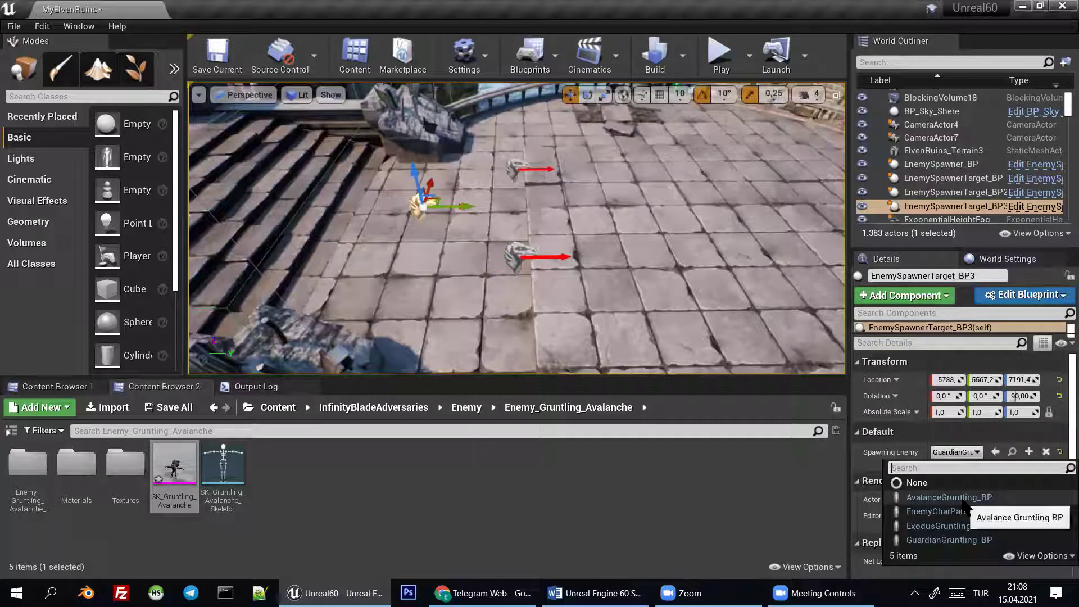
click(963, 499)
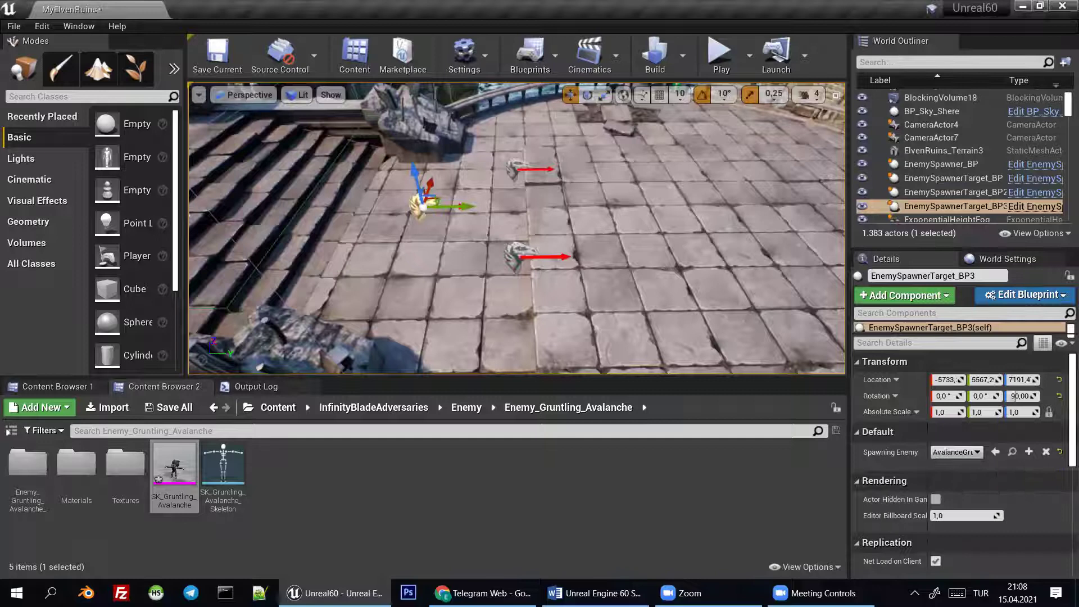
scroll(517, 227, down, 3)
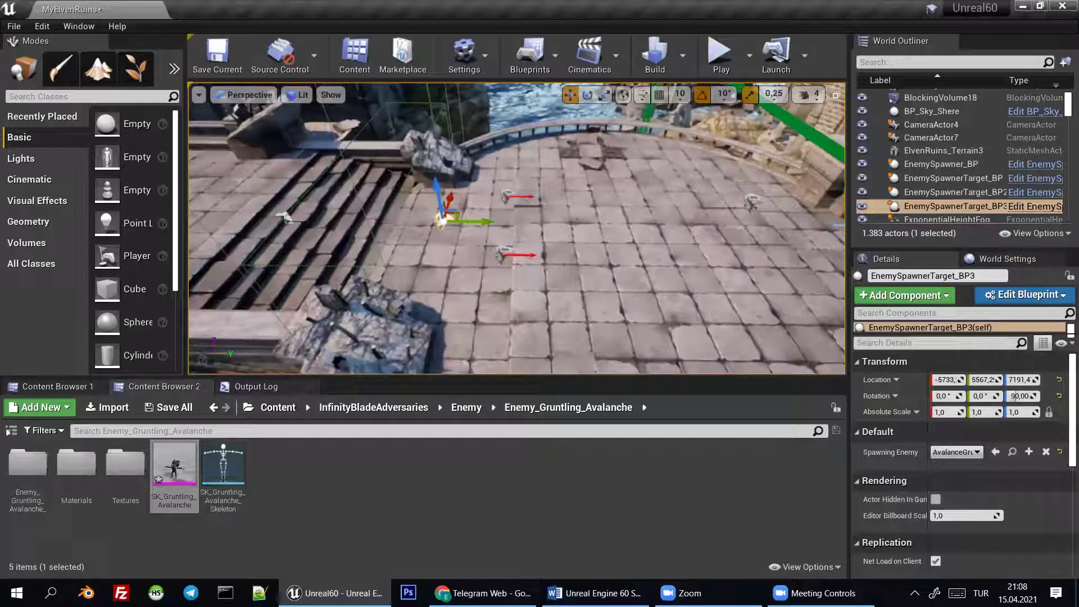
click(595, 210)
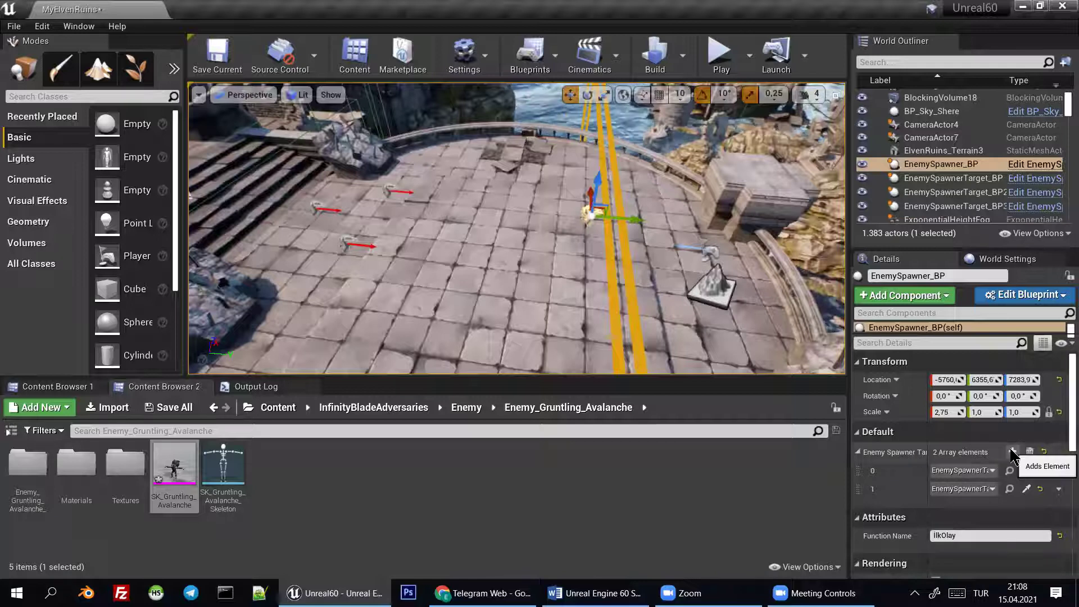
Add EnemySpawnerTarget_BP3 as element 2 of Enemy Spawner Targets, then playtest and stop
click(1012, 452)
click(975, 508)
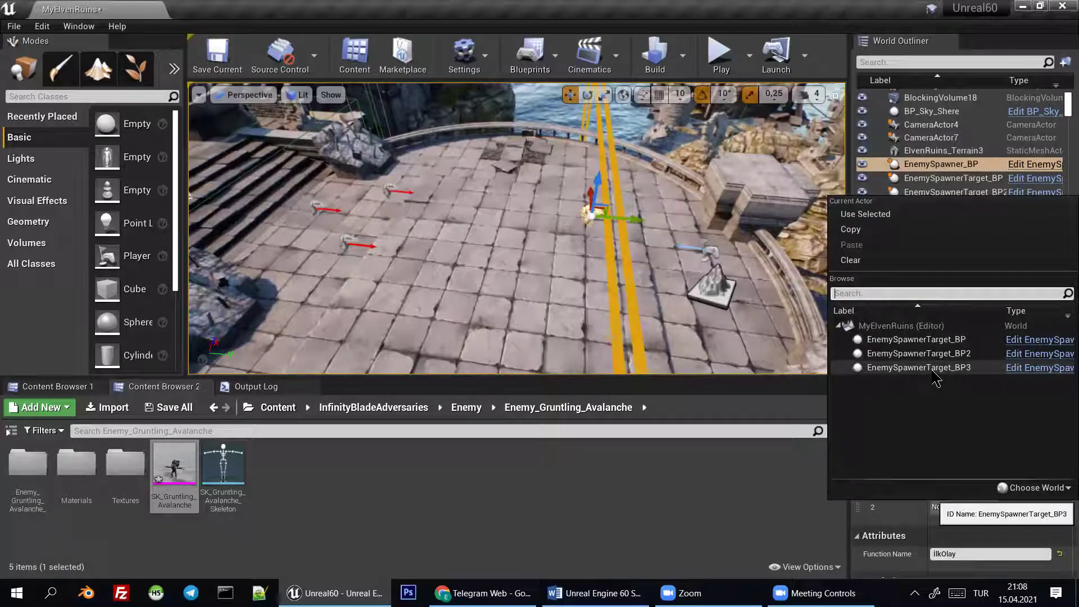
click(933, 369)
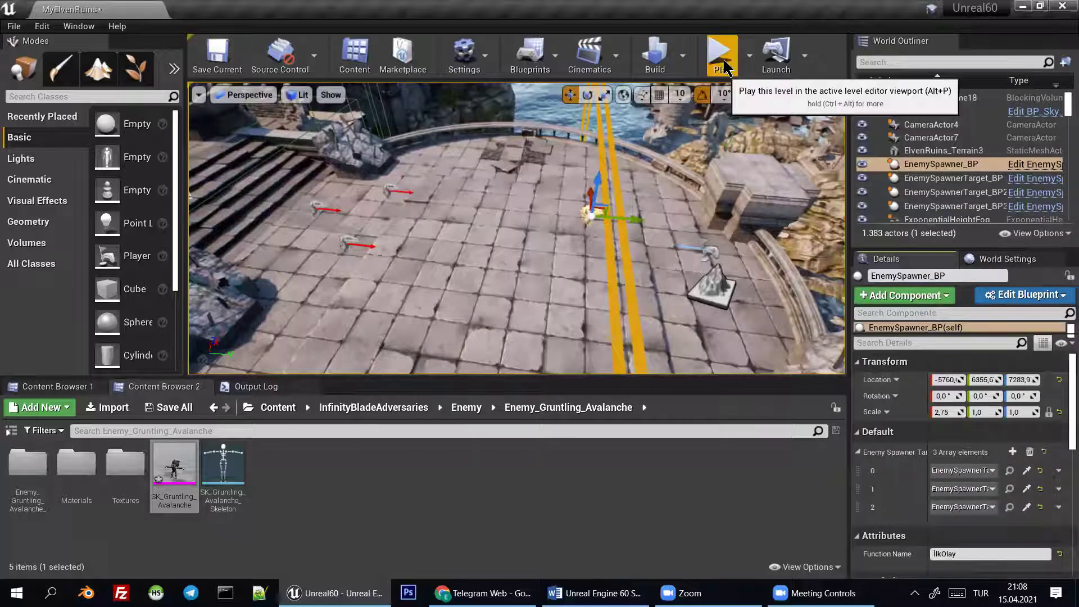
click(719, 55)
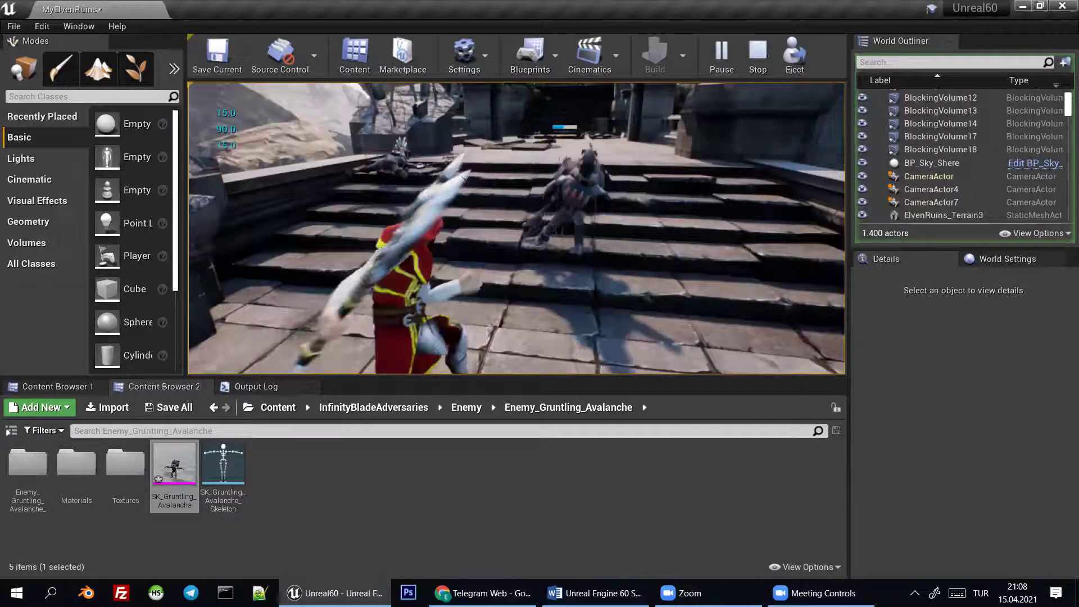
key(Escape)
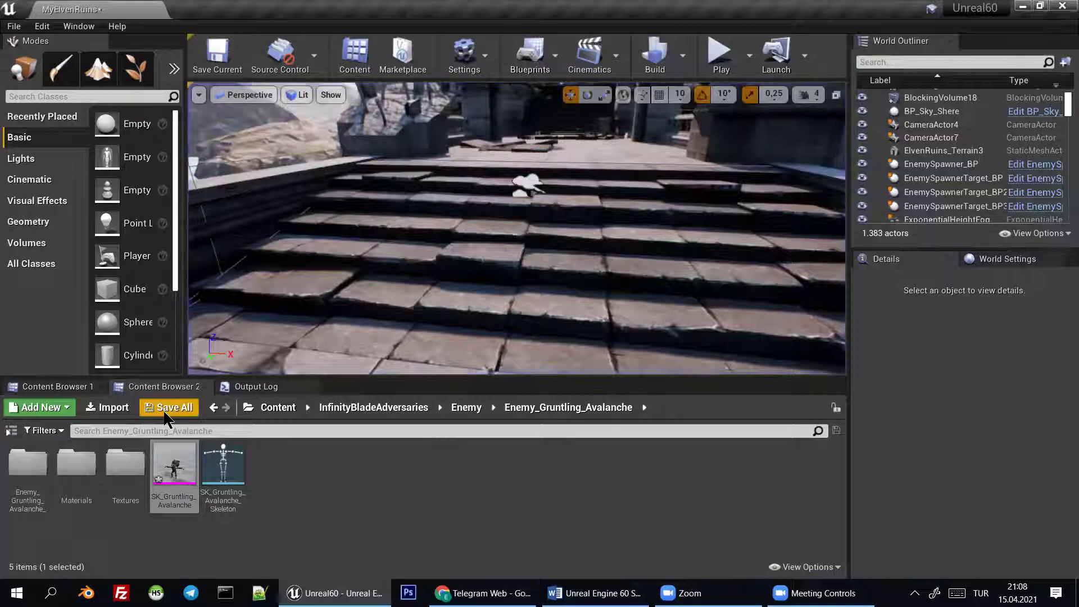
Save all modified content and return the Content Browser to the Content root
click(168, 407)
click(651, 426)
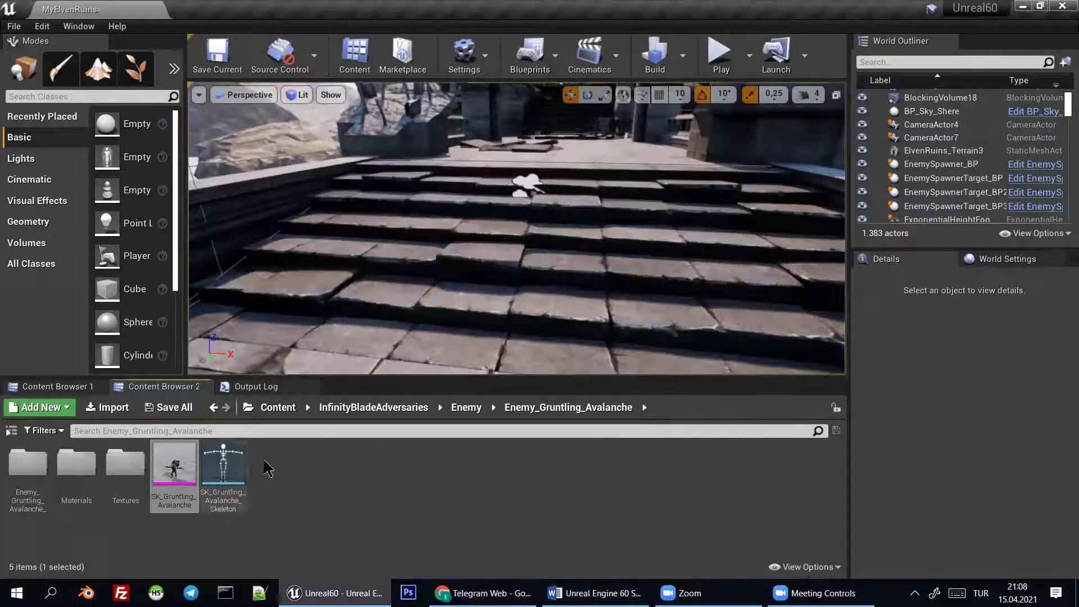
click(354, 407)
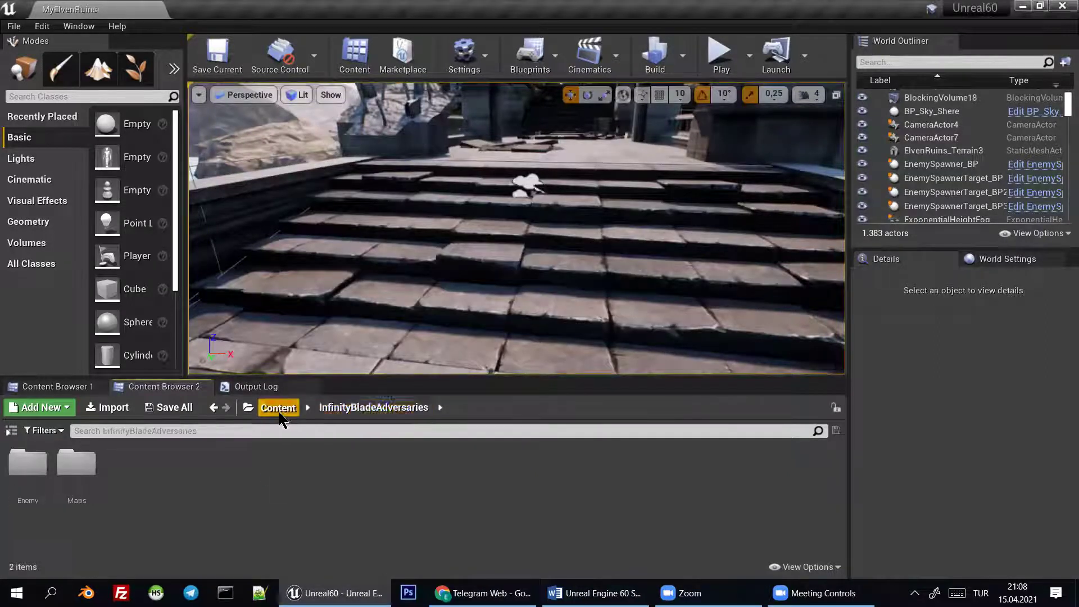
click(278, 408)
Open AvalanceGruntling_BP from Content > Blueprints > EnemyChars for editing
click(28, 477)
double_click(28, 477)
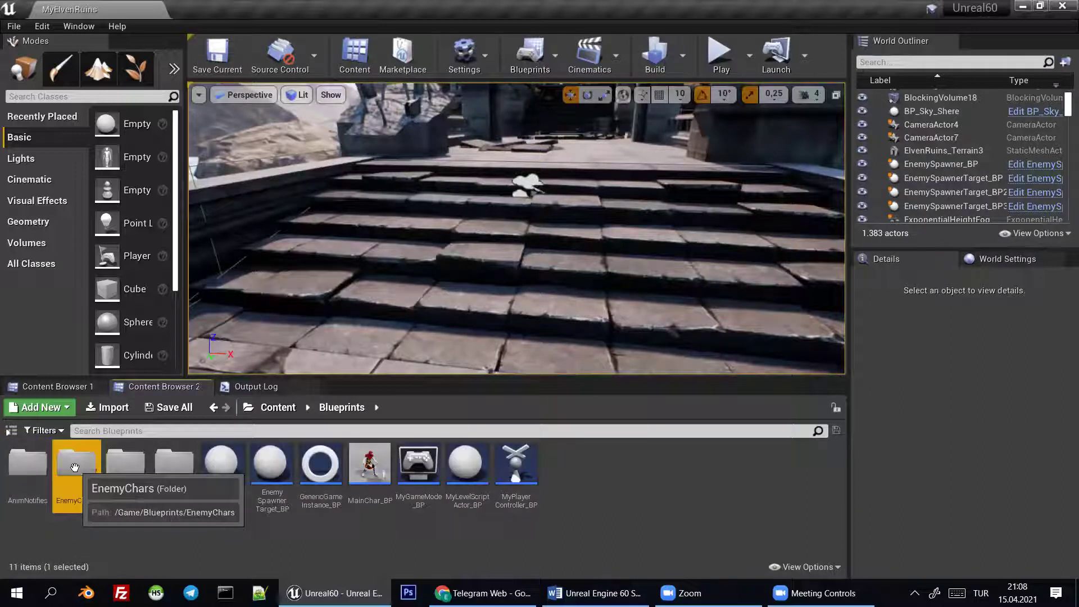
double_click(77, 463)
click(223, 466)
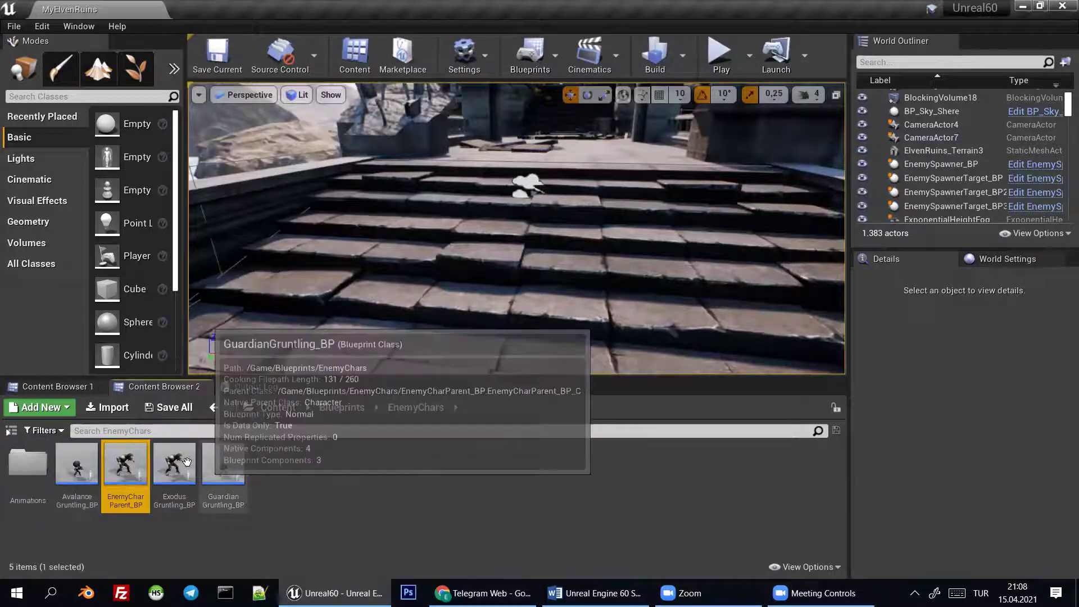
double_click(77, 463)
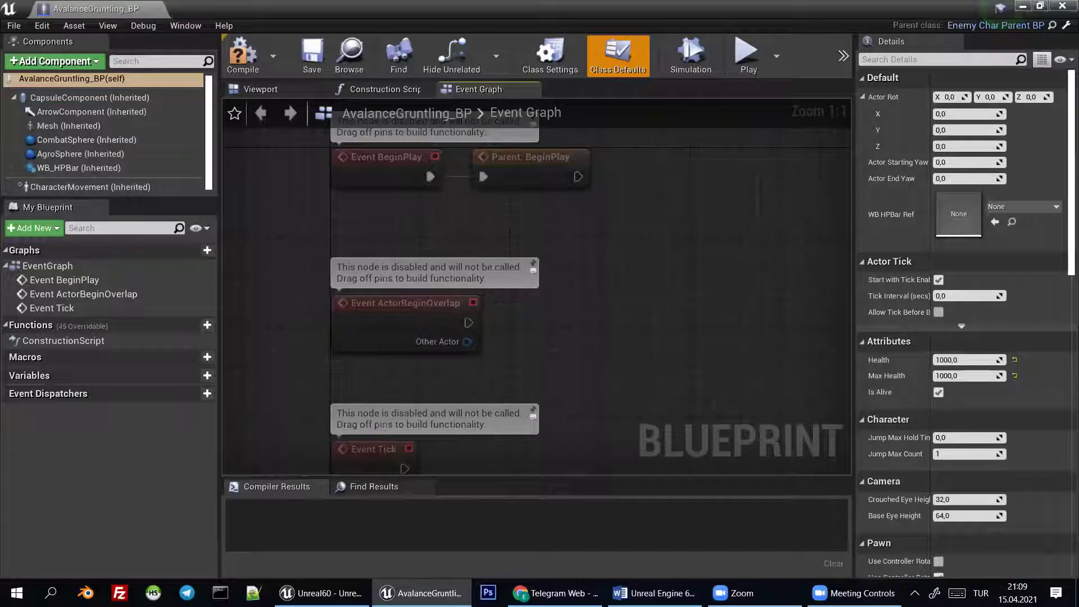
Add an Event Death node to the AvalanceGruntling_BP graph and compile
right_click(445, 194)
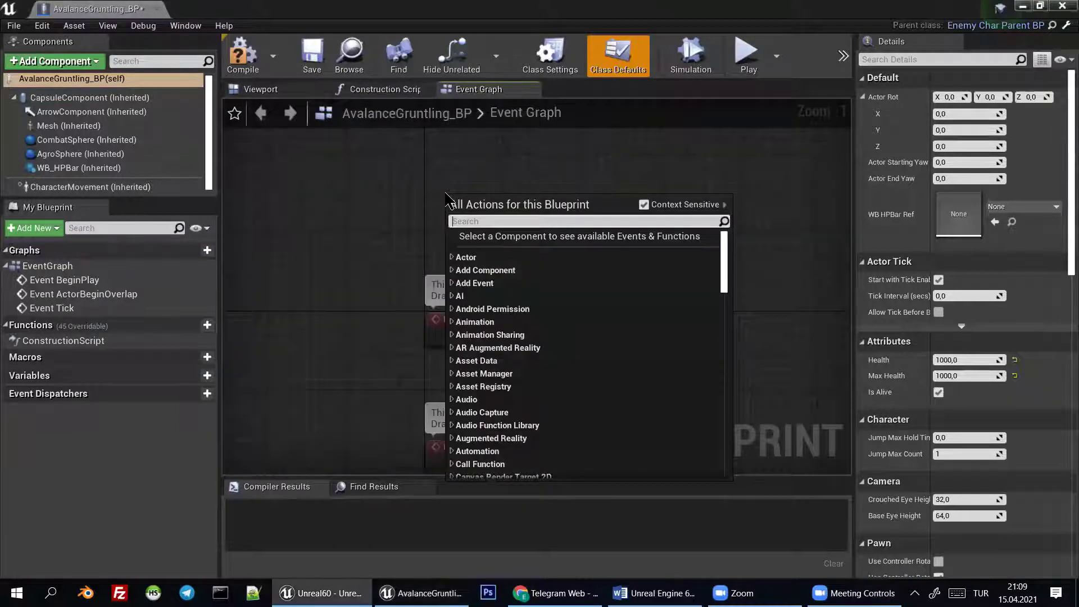
text(death)
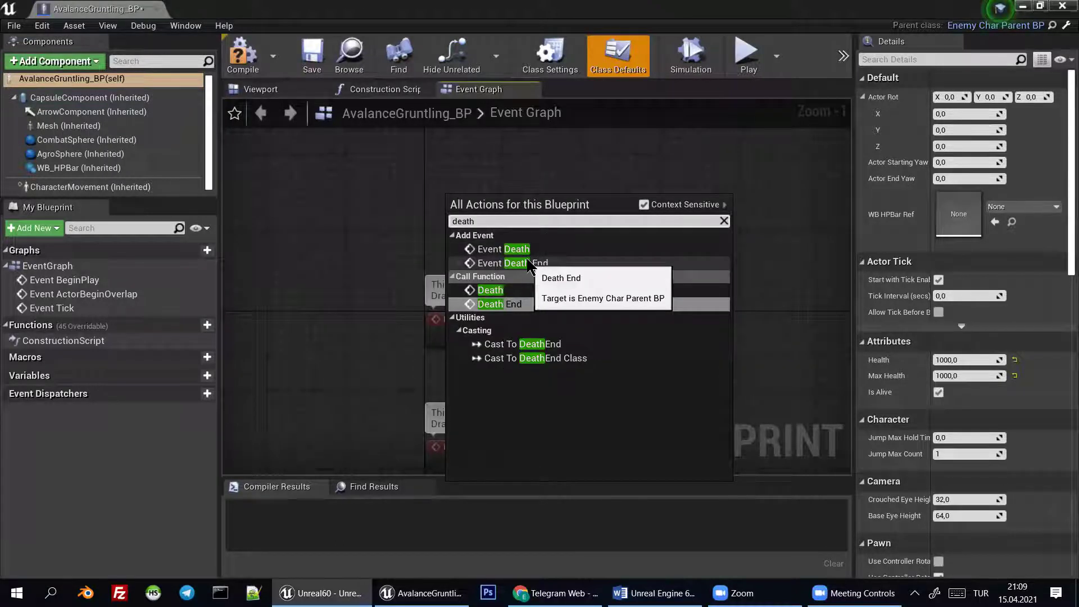
click(501, 249)
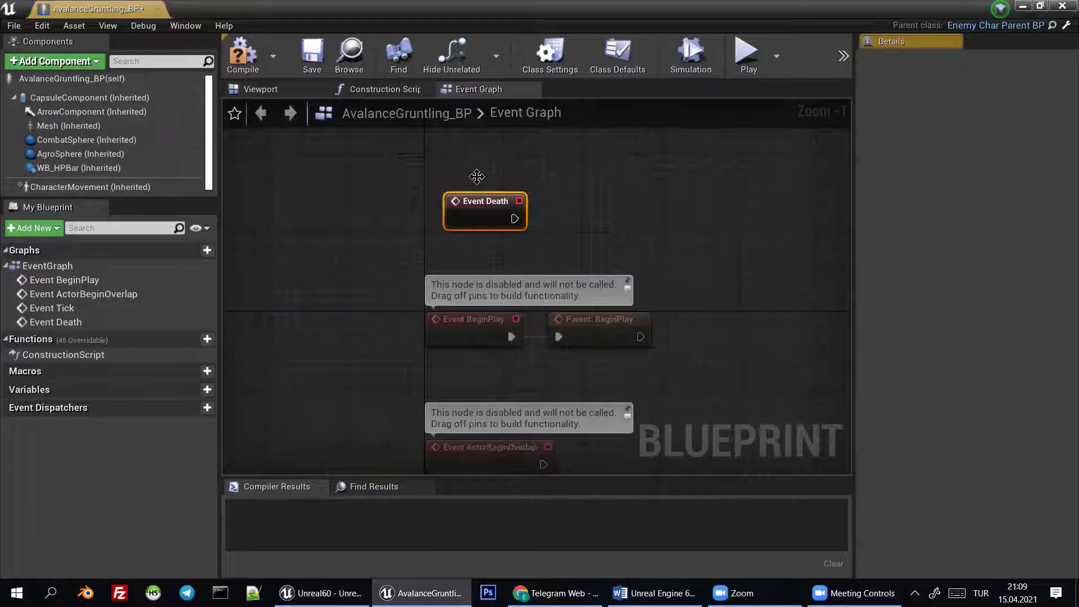
scroll(476, 176, up, 1)
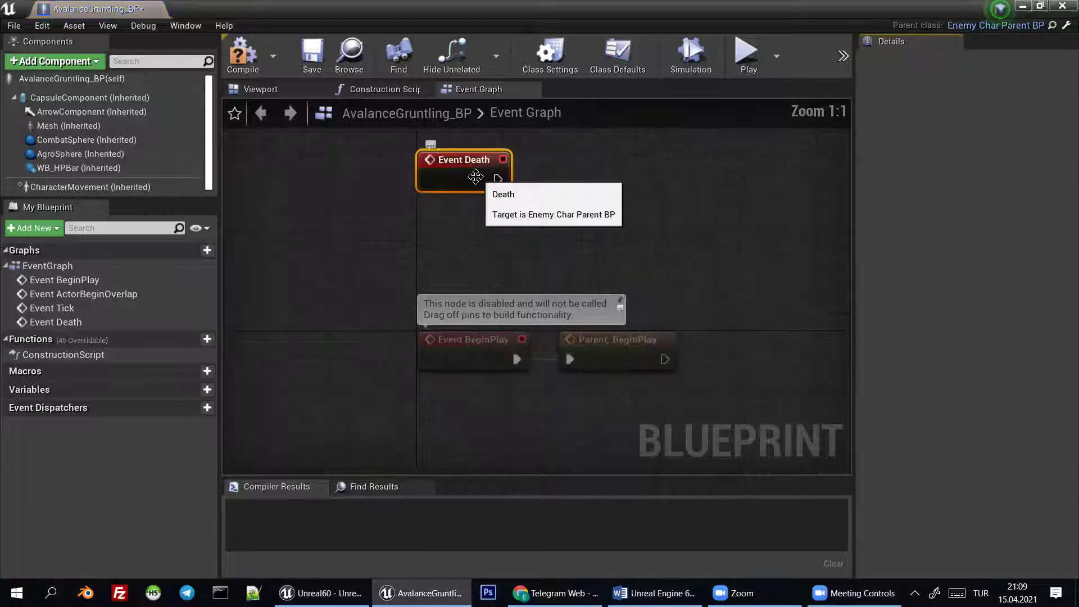
click(236, 63)
Add a Parent: Death call, wire Event Death into it, and recompile
right_drag(521, 181, 497, 261)
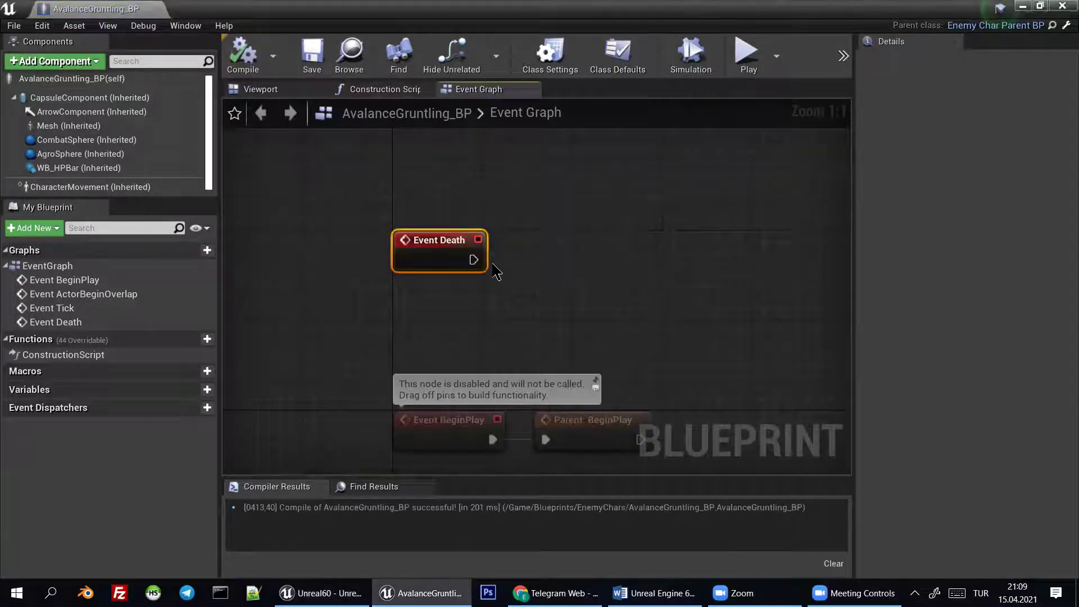
right_click(461, 264)
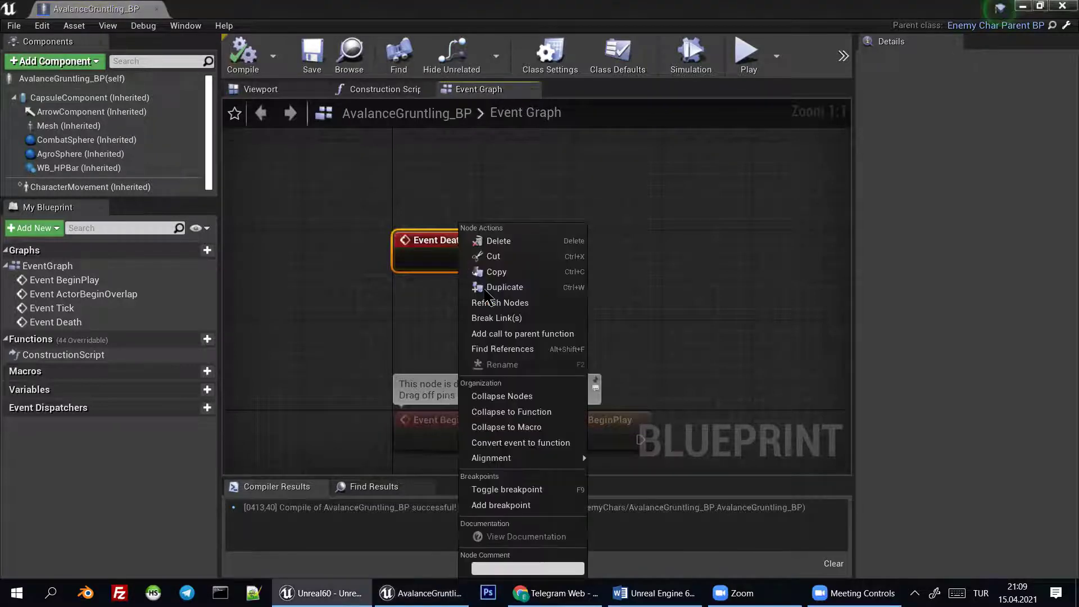
click(523, 334)
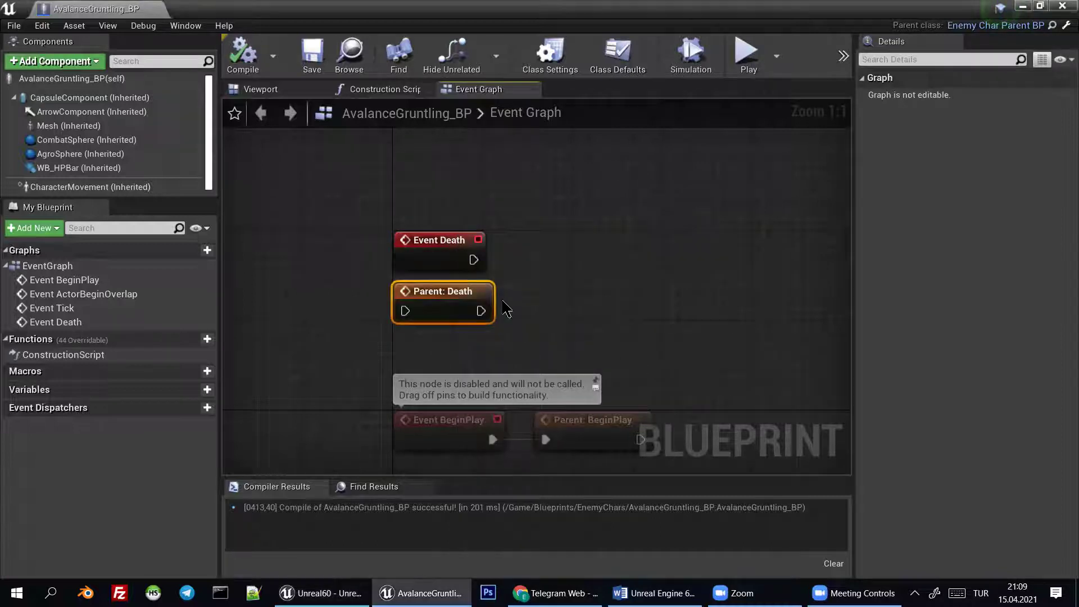
drag(474, 261, 516, 262)
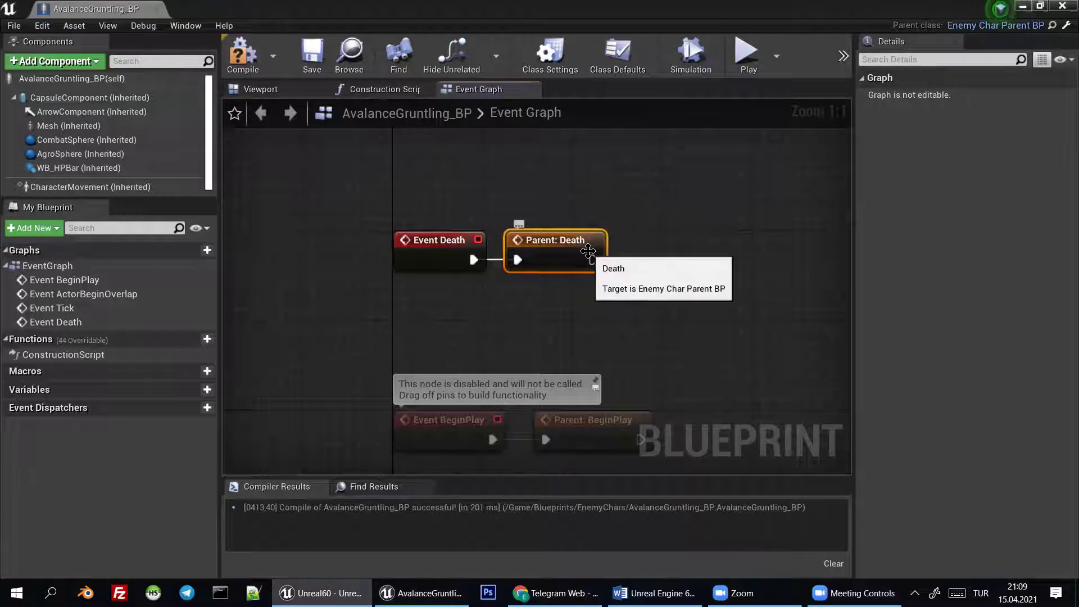
mouse_move(593, 259)
mouse_down()
mouse_move(708, 232)
mouse_move(686, 248)
mouse_up()
right_drag(630, 304, 577, 308)
click(242, 56)
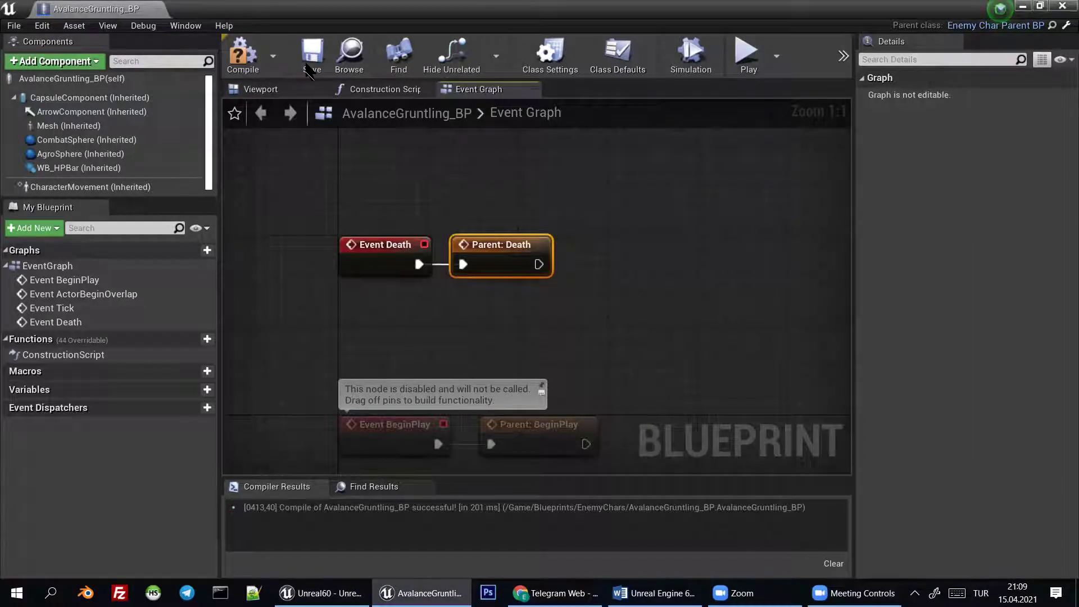
Explore follow-up actions from Parent: Death's output without adding a node, then minimize the editor
drag(539, 264, 664, 263)
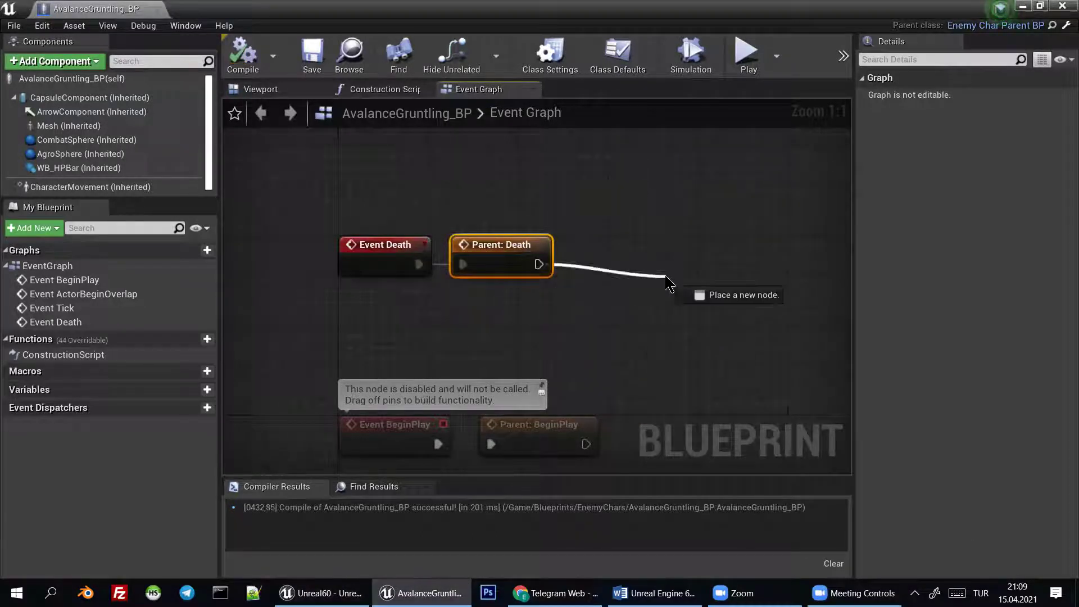
mouse_move(583, 305)
right_down()
mouse_move(487, 333)
mouse_move(565, 309)
right_up()
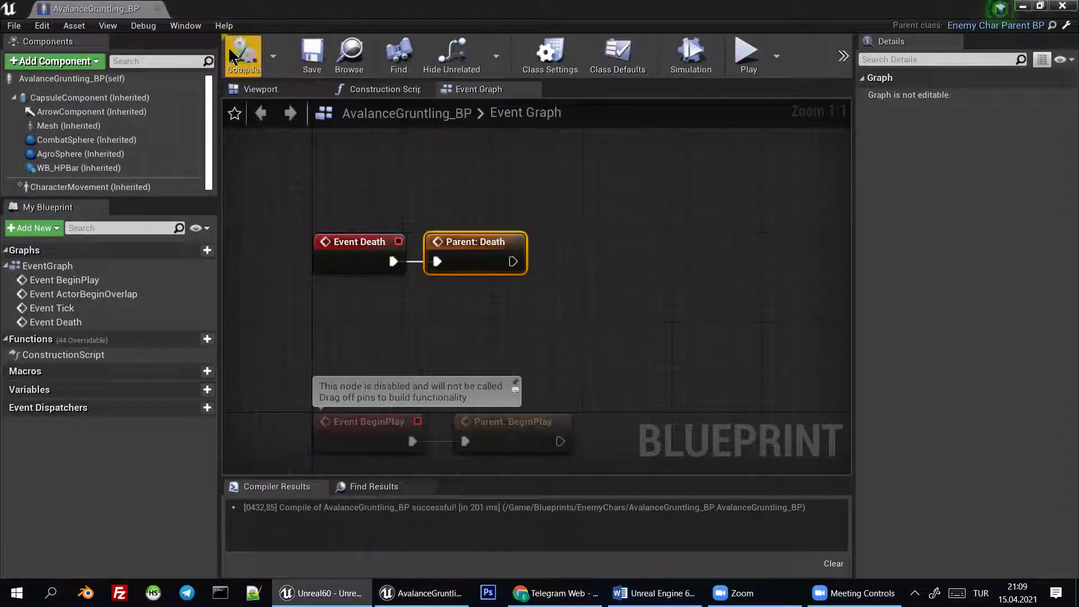
right_drag(584, 272, 592, 247)
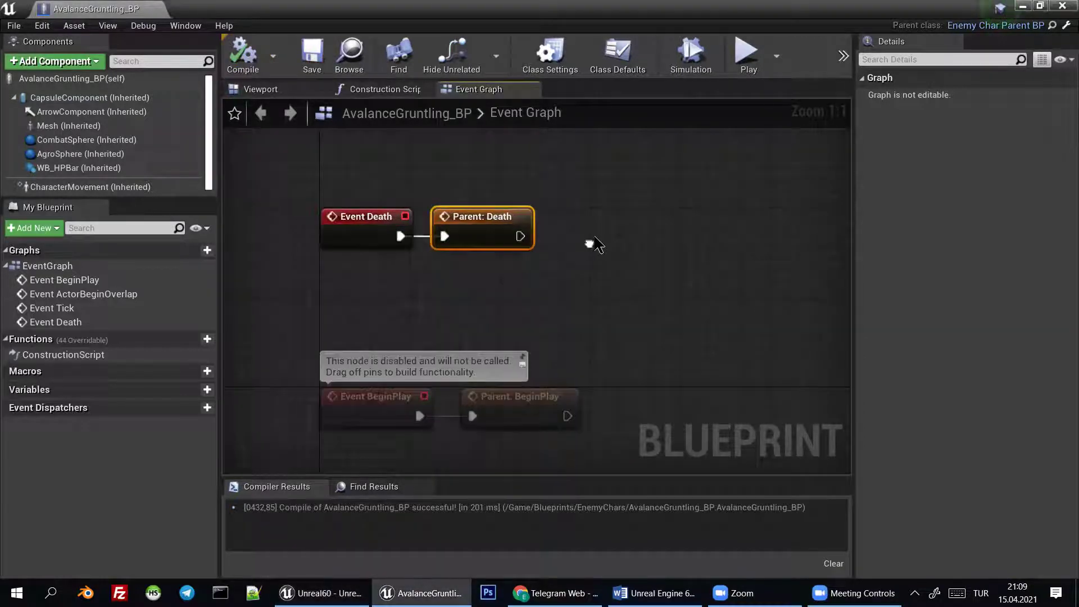
drag(520, 236, 584, 248)
mouse_move(492, 216)
mouse_down()
mouse_move(481, 149)
mouse_move(493, 340)
mouse_up()
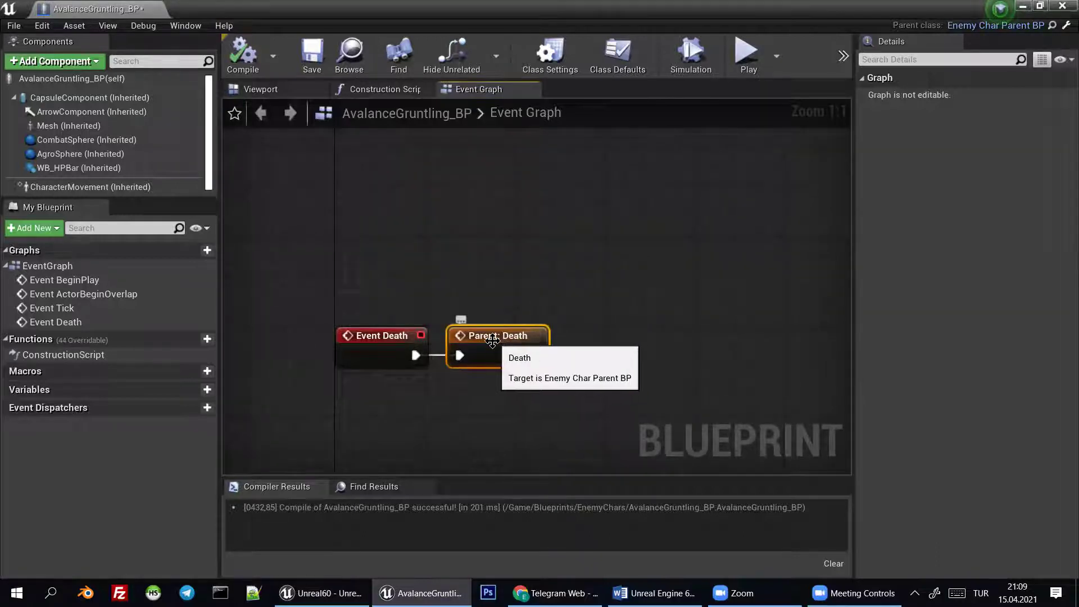
right_drag(493, 340, 491, 282)
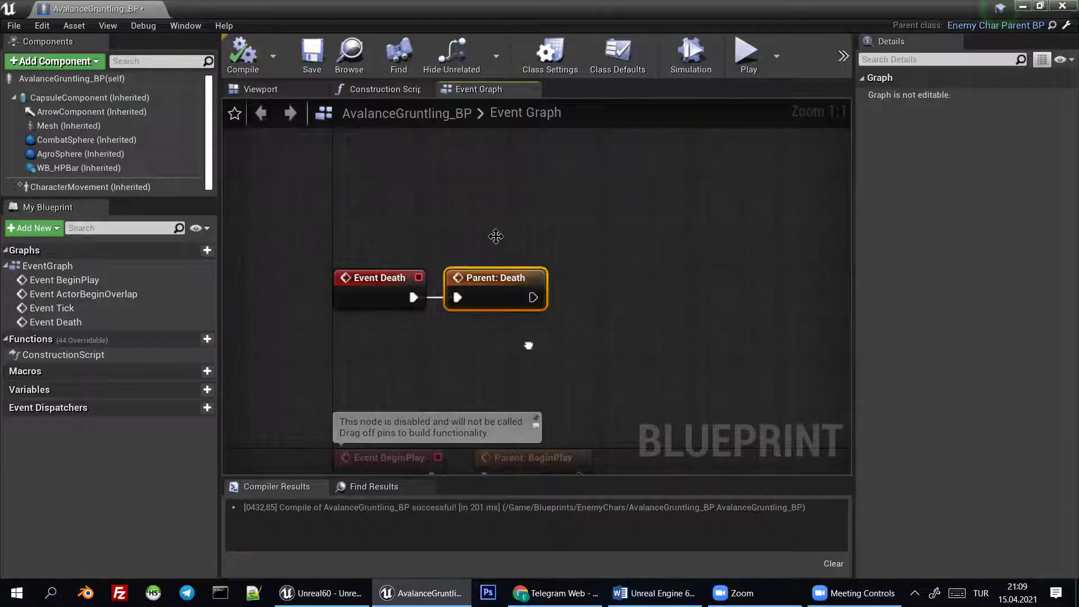
right_drag(573, 320, 573, 269)
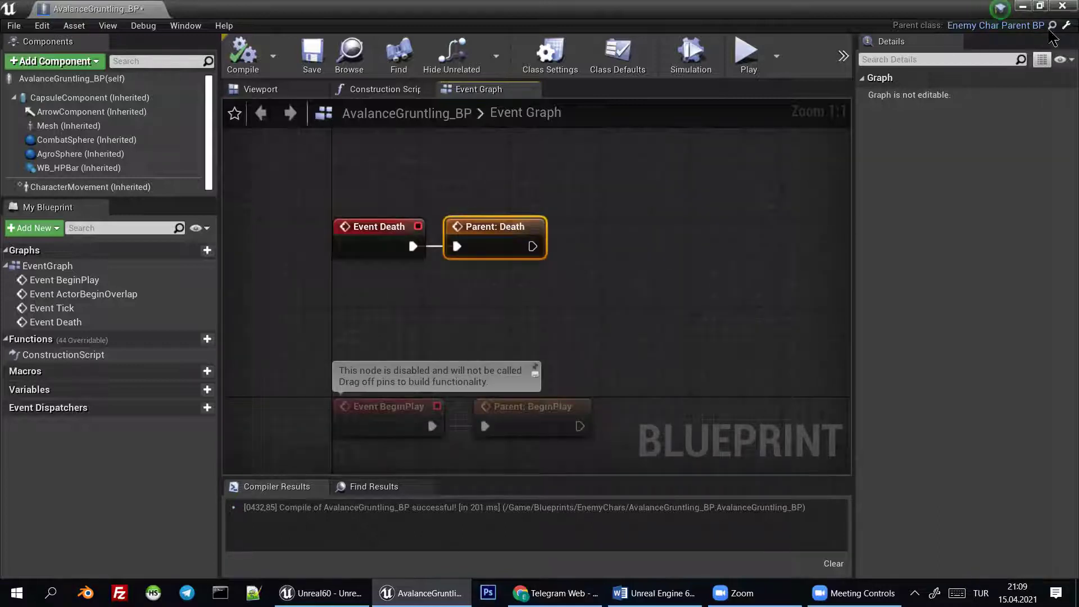
click(1023, 7)
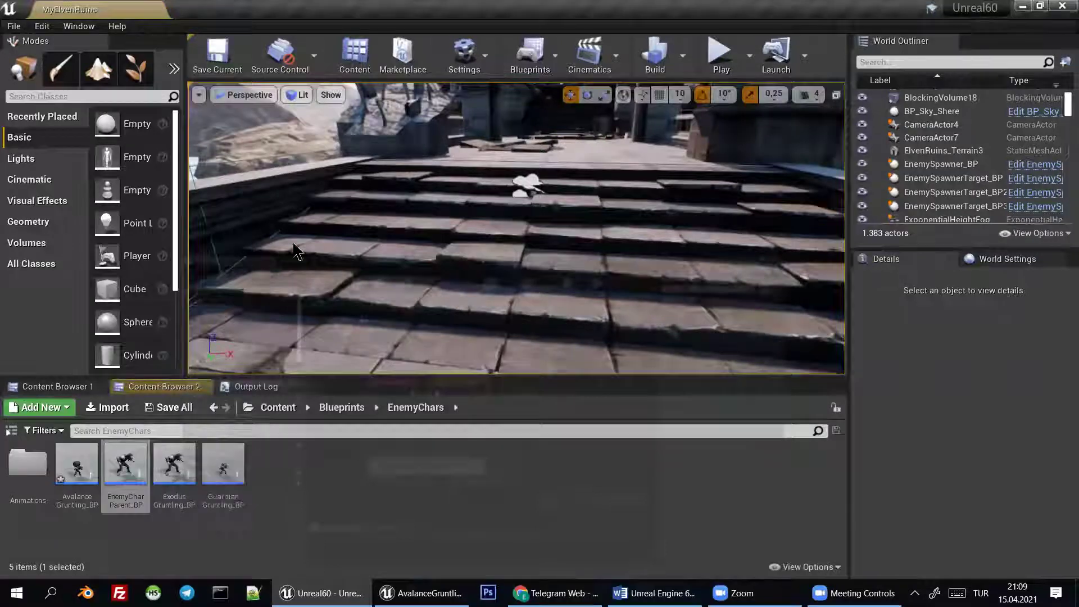
Open EnemyCharParent_BP and jump to its Death custom event
key(Return)
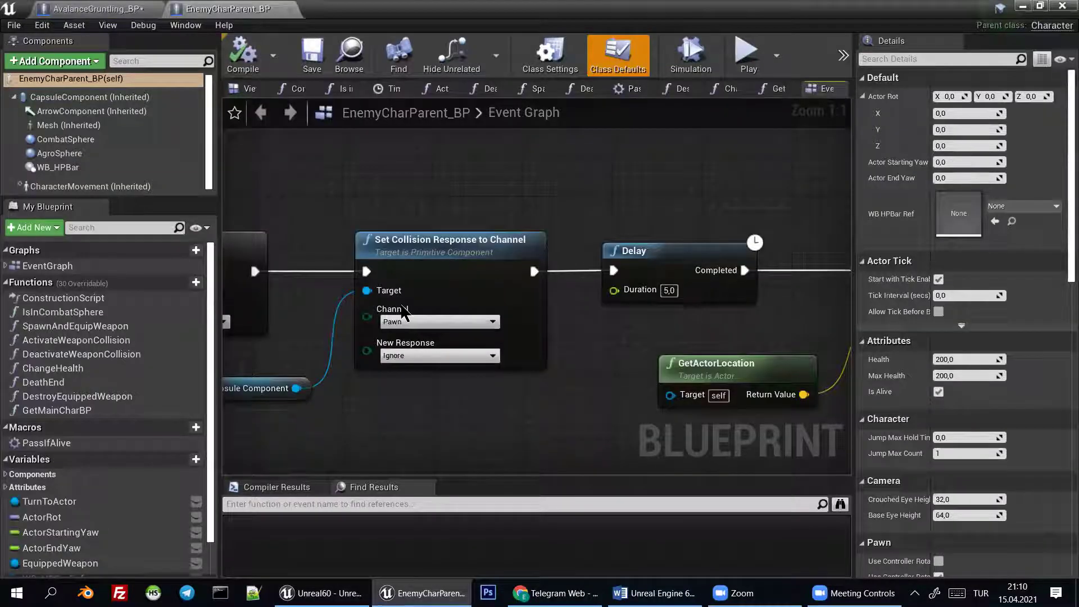
click(133, 8)
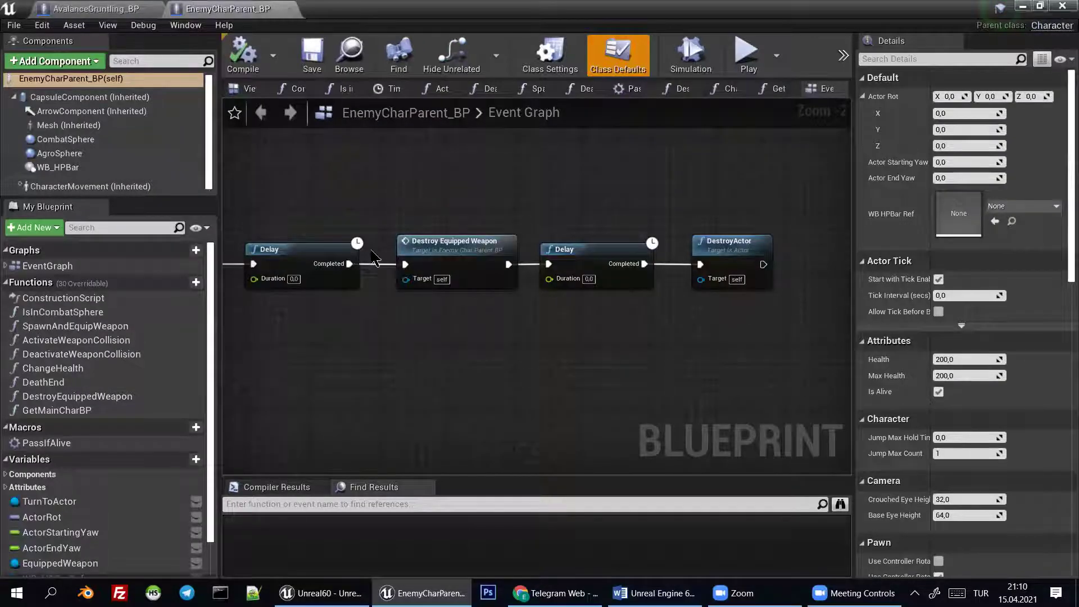
double_click(478, 256)
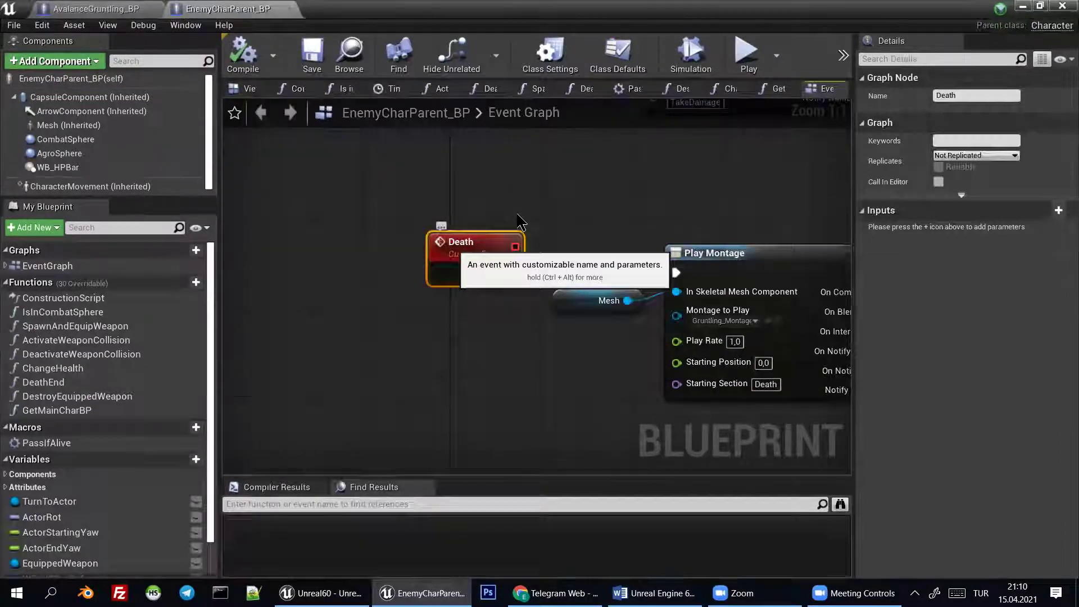
Return to the AvalanceGruntling_BP graph and close its editor window
key(ctrl+Tab)
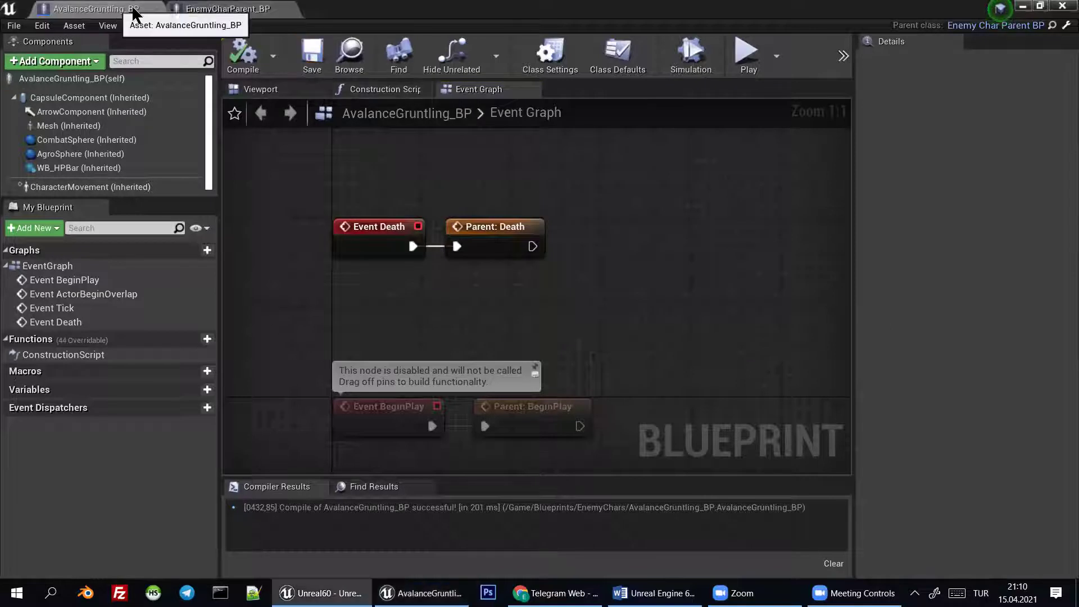
mouse_move(564, 296)
right_down()
mouse_move(579, 311)
mouse_move(540, 252)
right_up()
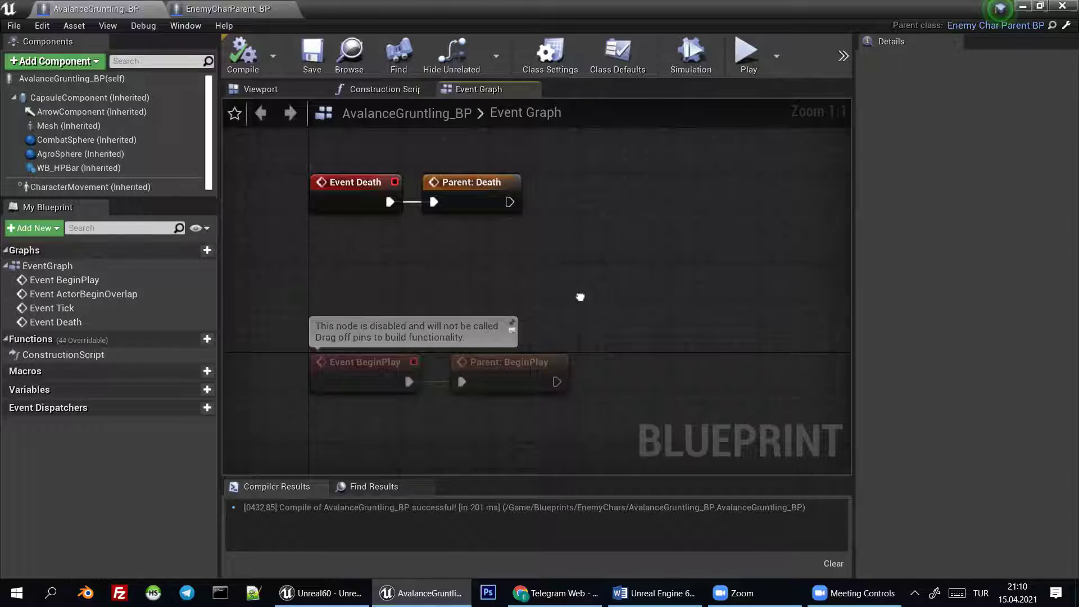
key(alt+F4)
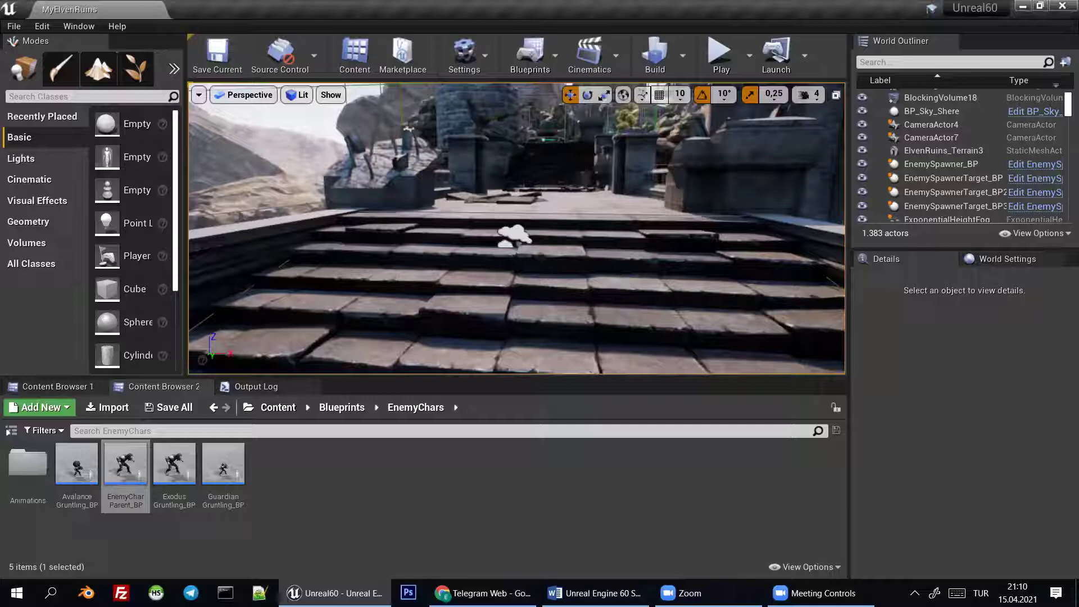
Confirm EnemySpawnerTarget_BP3 spawns AvalanceGruntling_BP, focus on it, and open EnemyCharParent_BP
key(1)
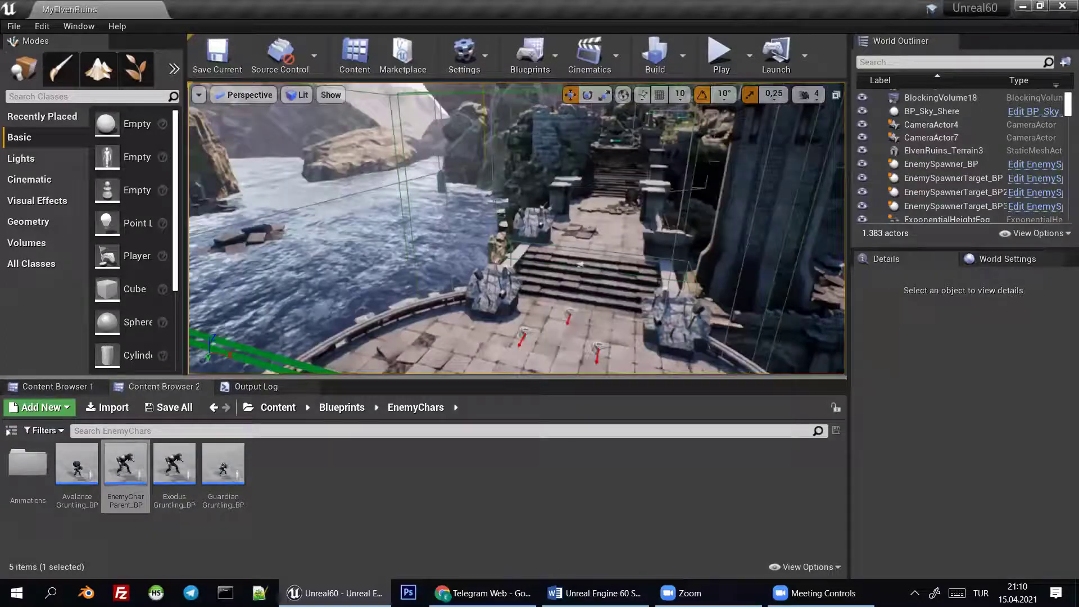
key(2)
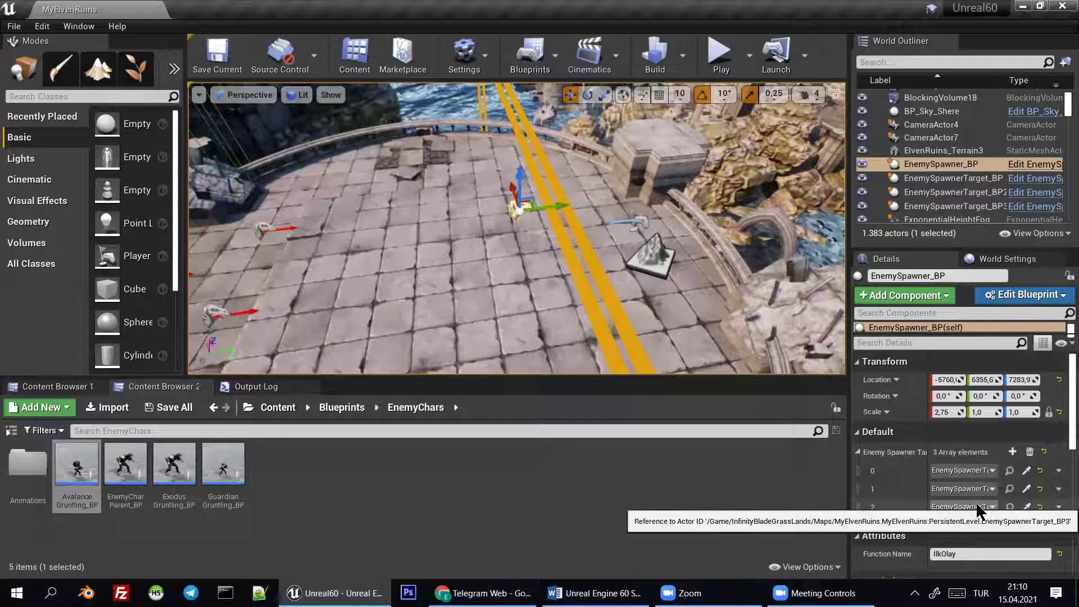
drag(341, 219, 357, 225)
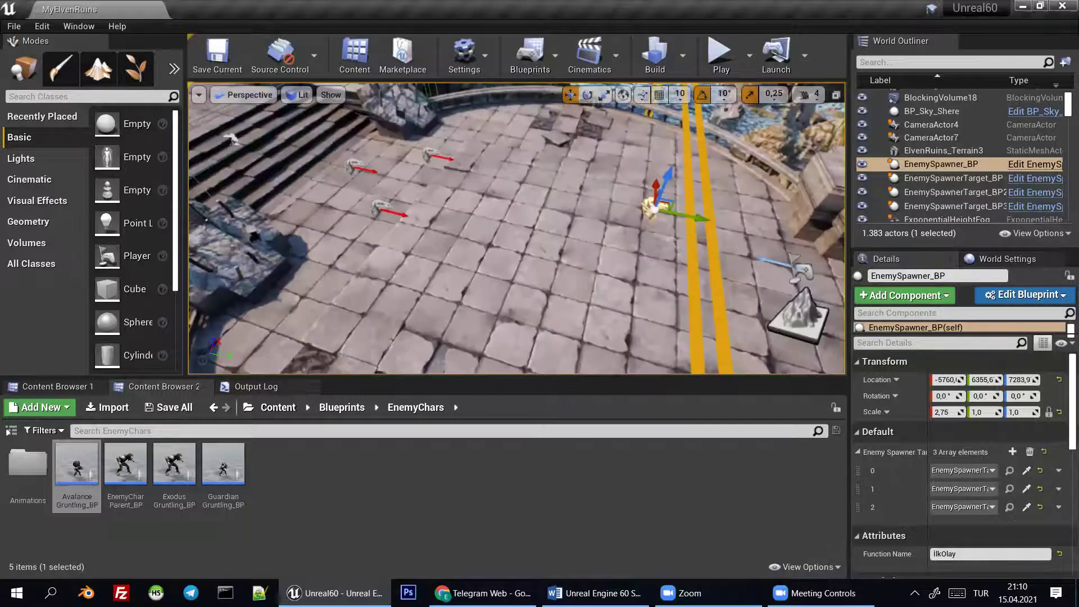
click(962, 460)
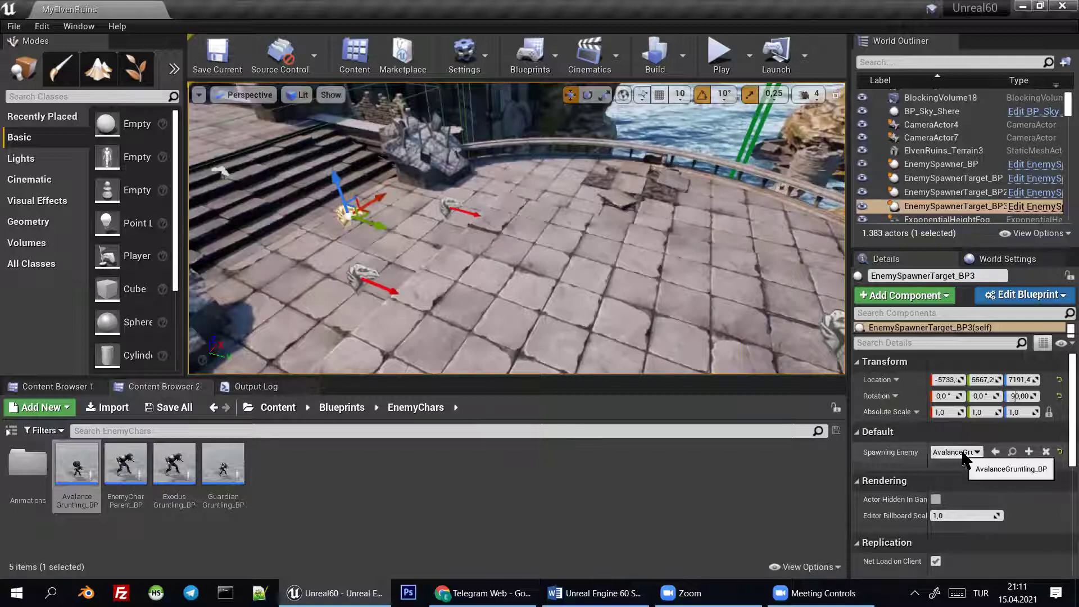
click(961, 453)
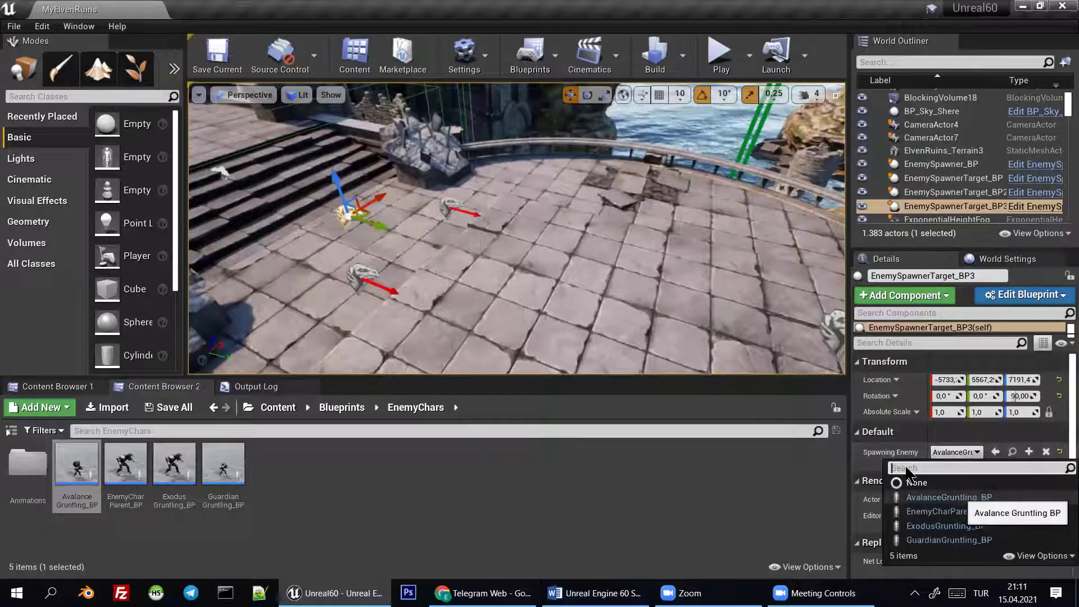
click(962, 497)
drag(562, 247, 598, 260)
scroll(598, 260, down, 3)
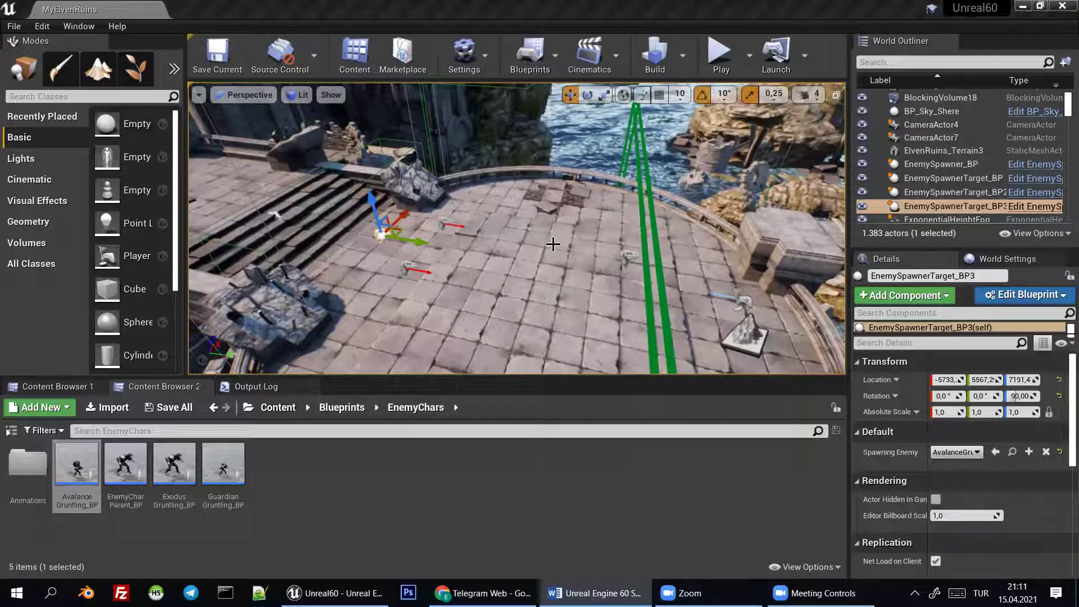
key(f)
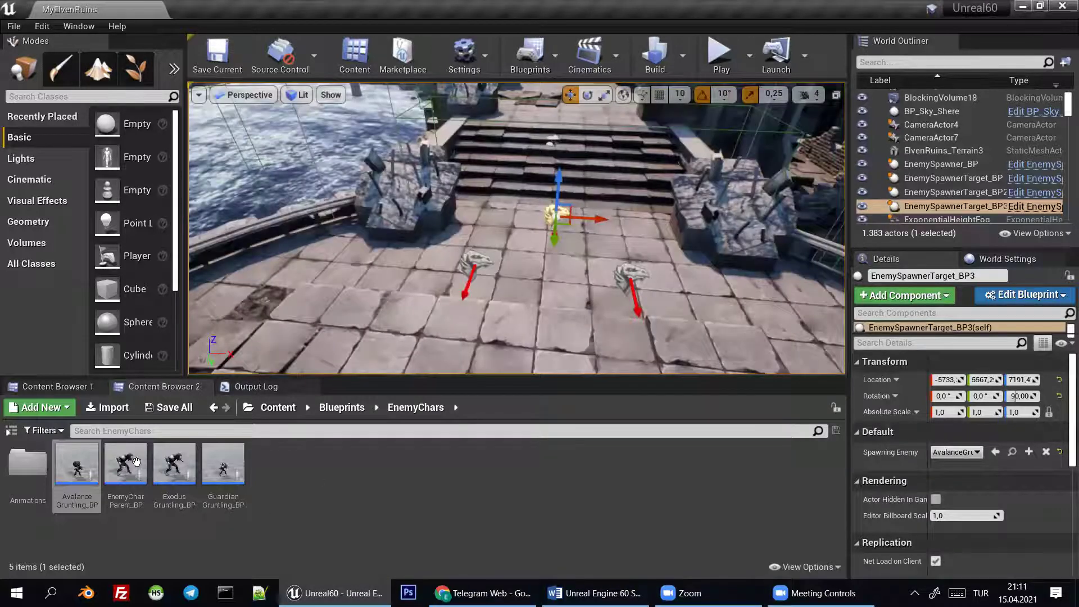
double_click(126, 465)
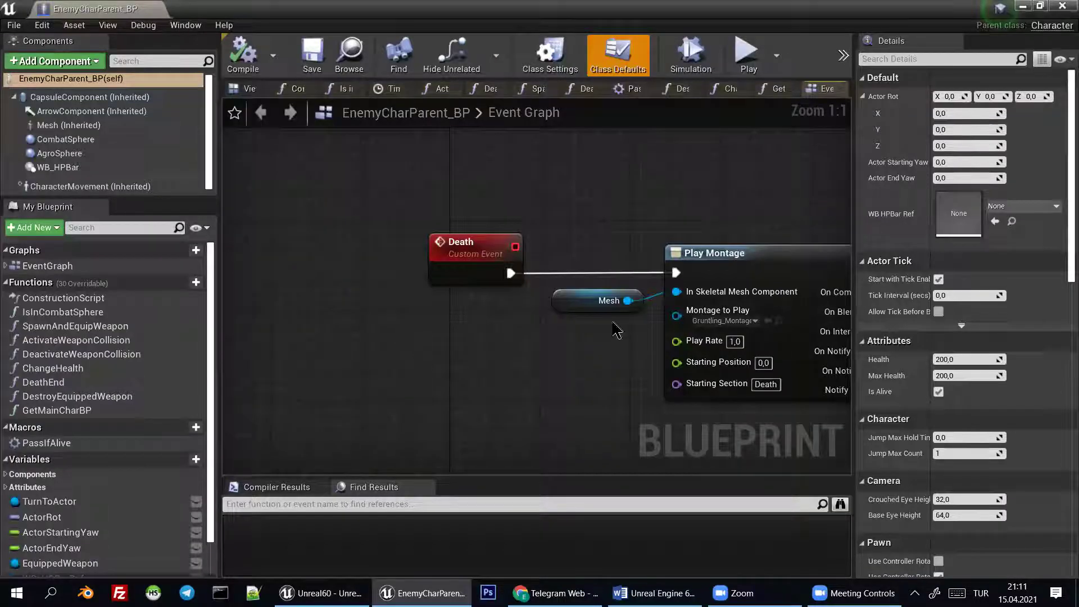
Inspect Spawn and Equip Weapon's DualBladeAxe7 Weapon Name and drag out that pin for actions
scroll(605, 225, down, 4)
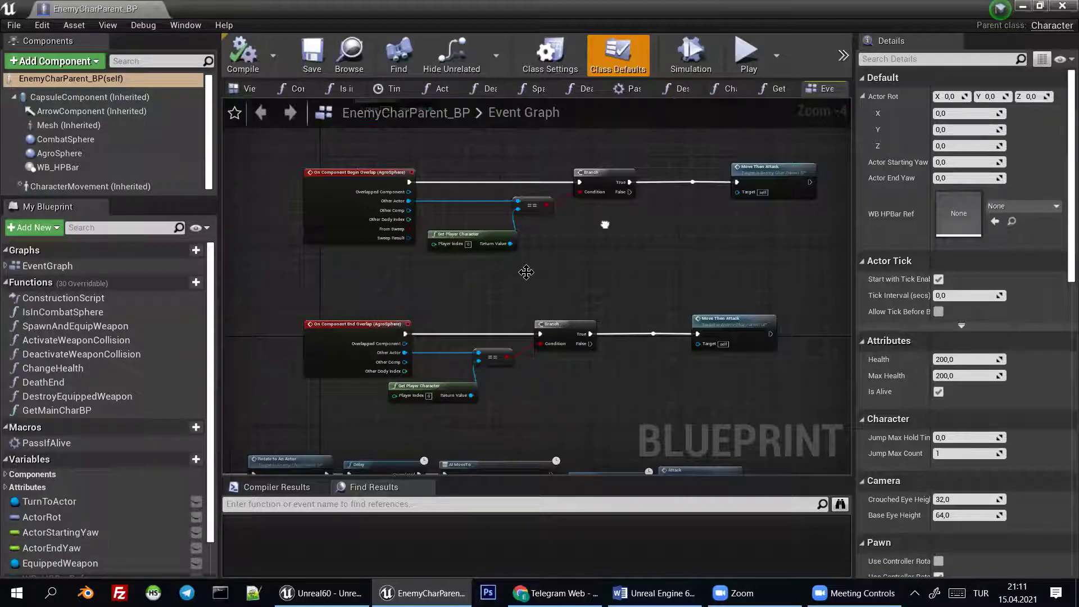
scroll(526, 267, up, 4)
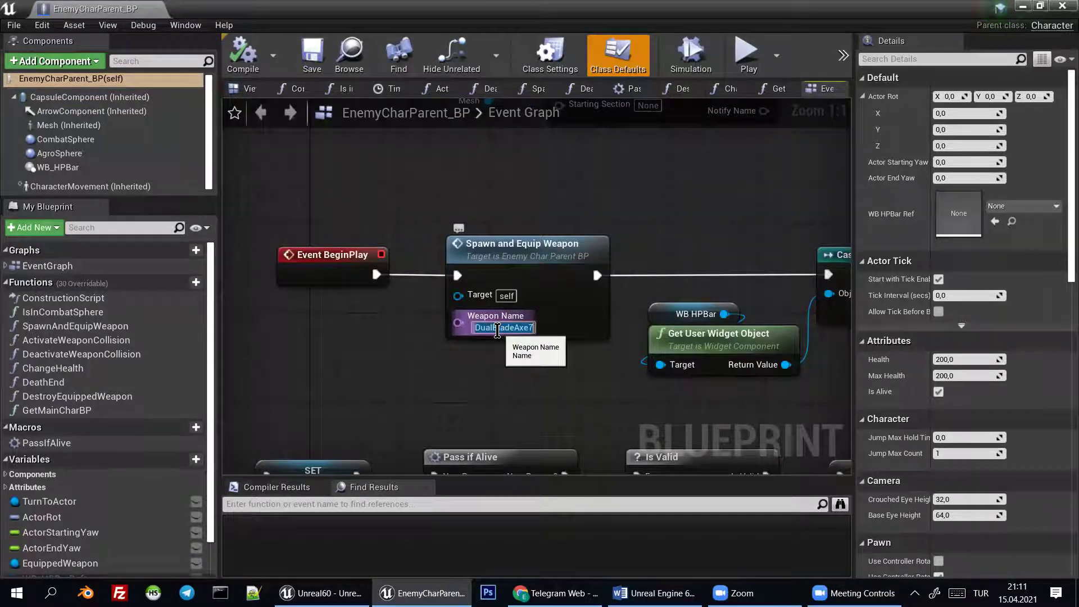
double_click(497, 330)
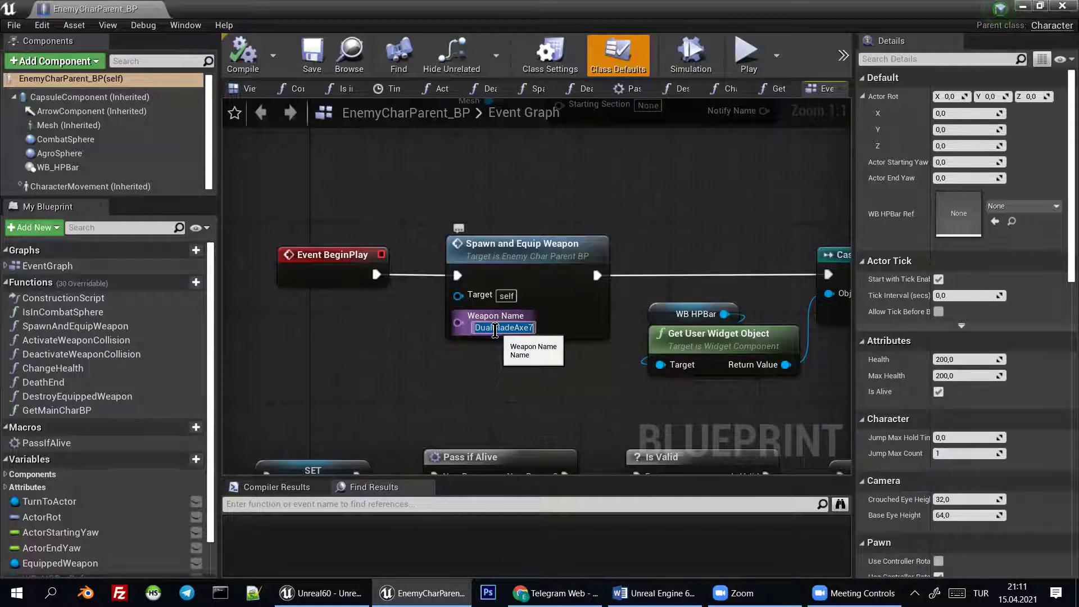
click(404, 351)
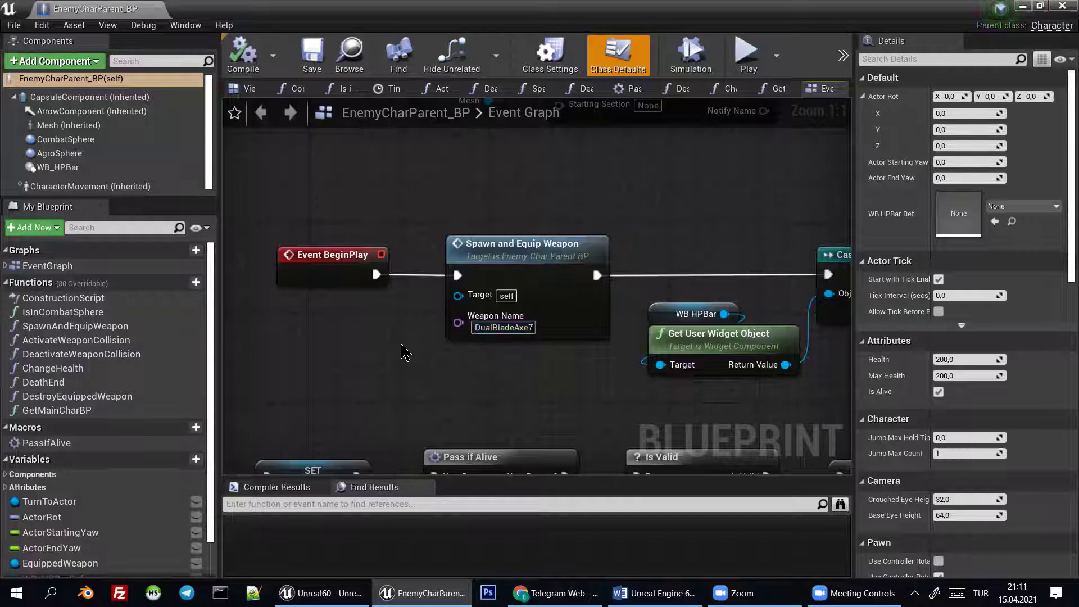
right_drag(404, 351, 436, 360)
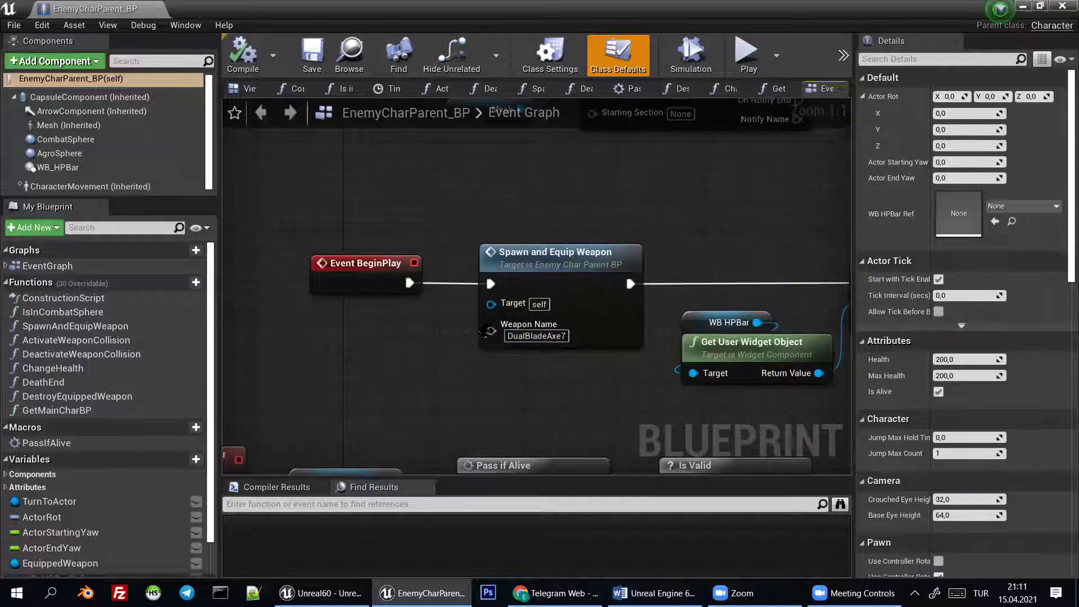
right_drag(445, 385, 474, 377)
click(396, 282)
drag(570, 329, 480, 350)
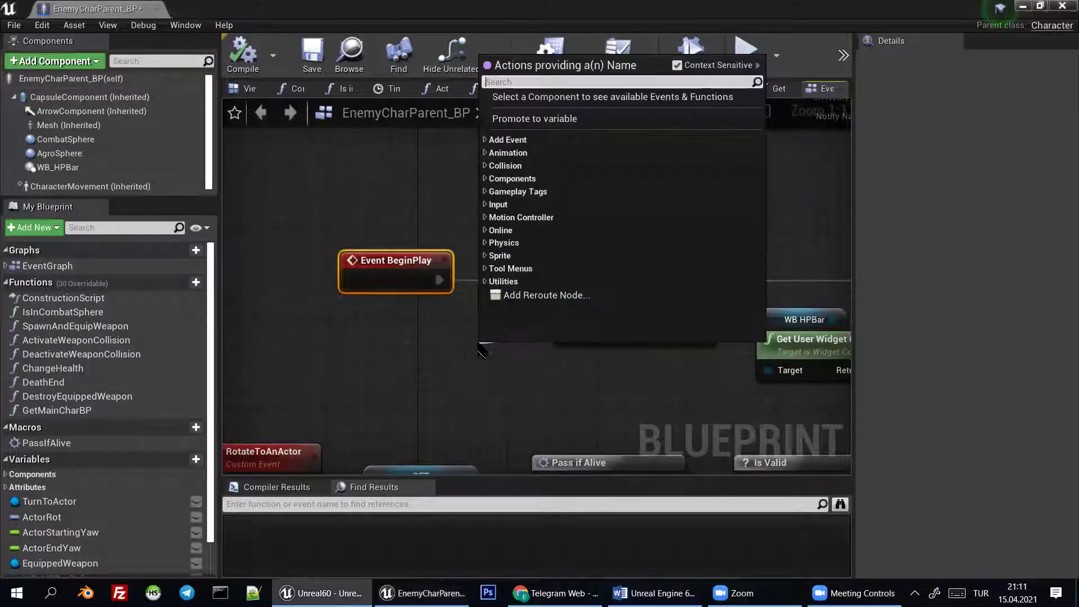
Promote Weapon Name to a variable named DefaultRightWeaponName, then save and compile
click(548, 119)
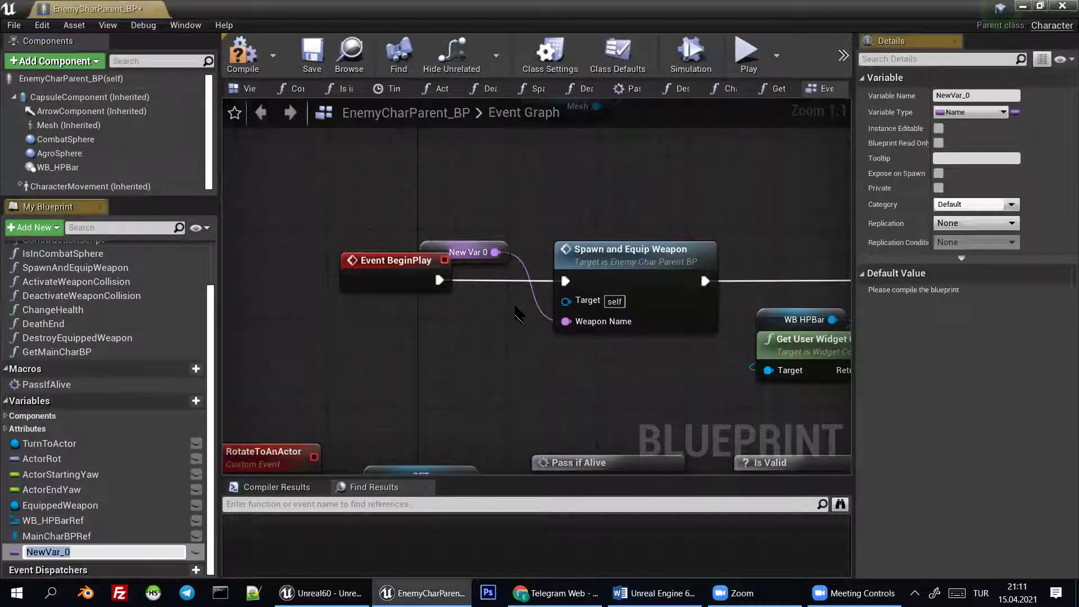
click(955, 95)
text(D)
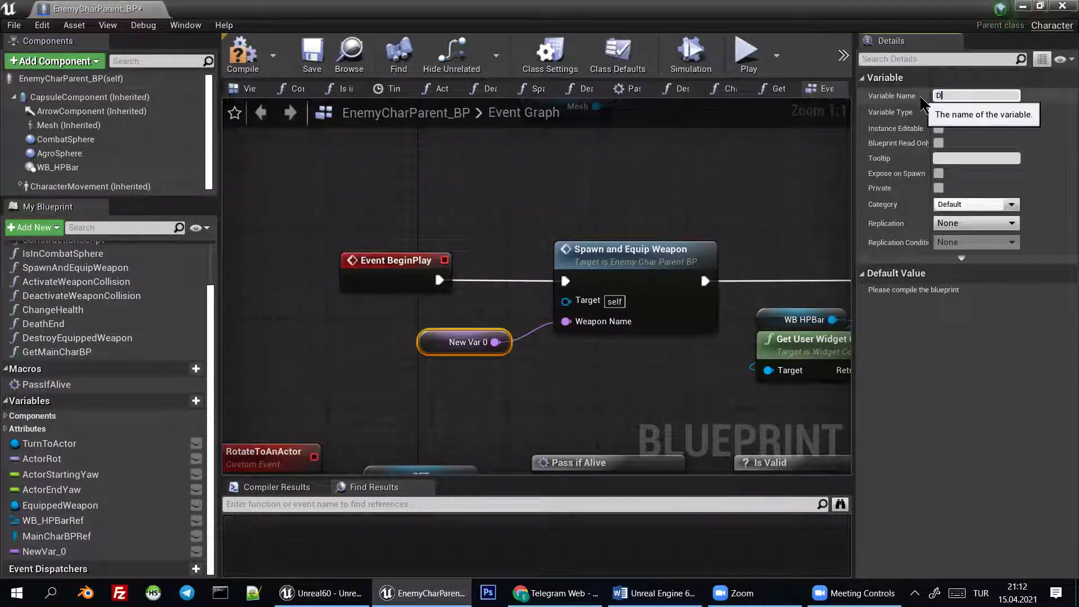
text(eaultRightWeaponName)
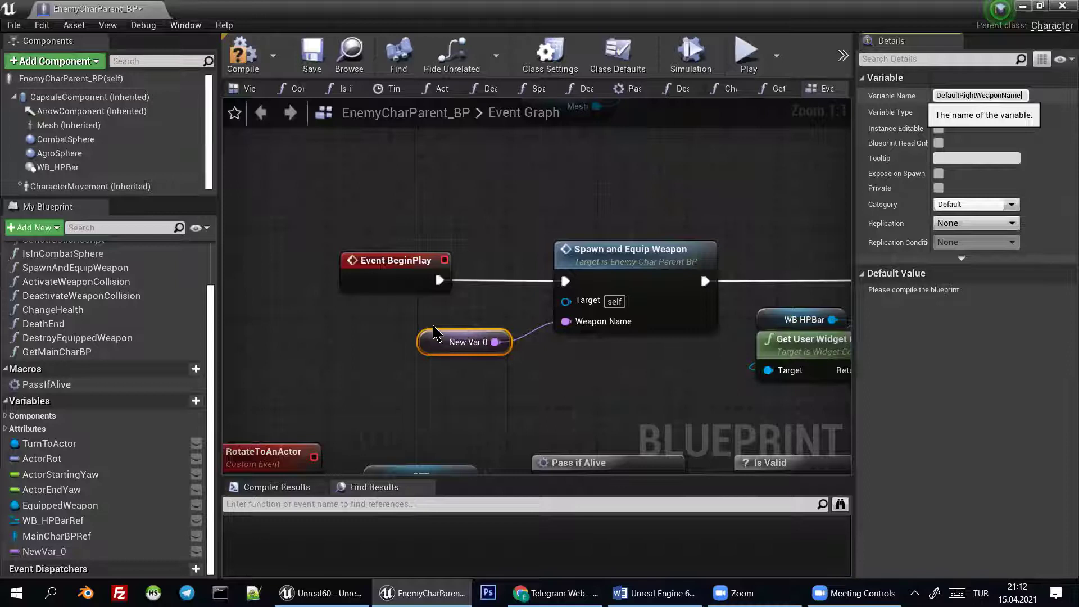
click(455, 327)
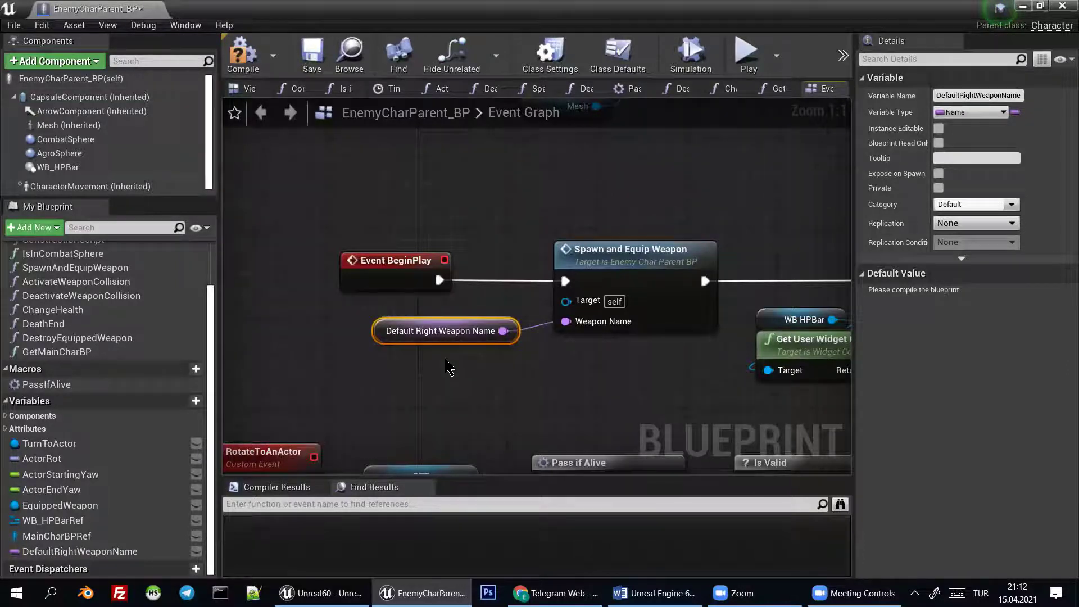
right_drag(449, 368, 463, 375)
key(ctrl+s)
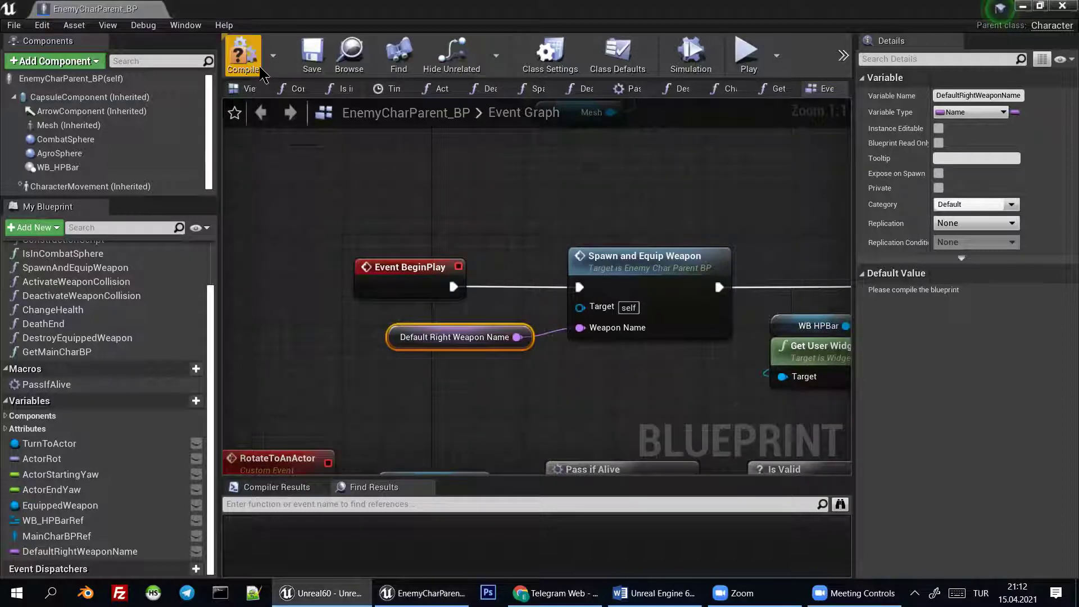
click(261, 73)
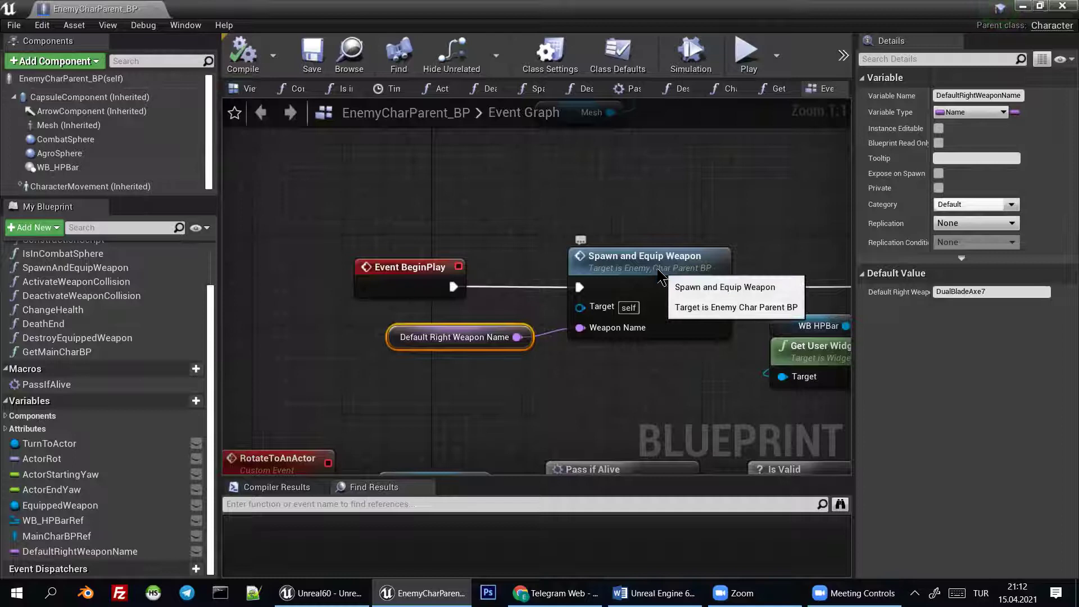
Set DefaultRightWeaponName's default value to DualBladeAxe7, save, and close EnemyCharParent_BP
drag(662, 276, 651, 277)
click(458, 337)
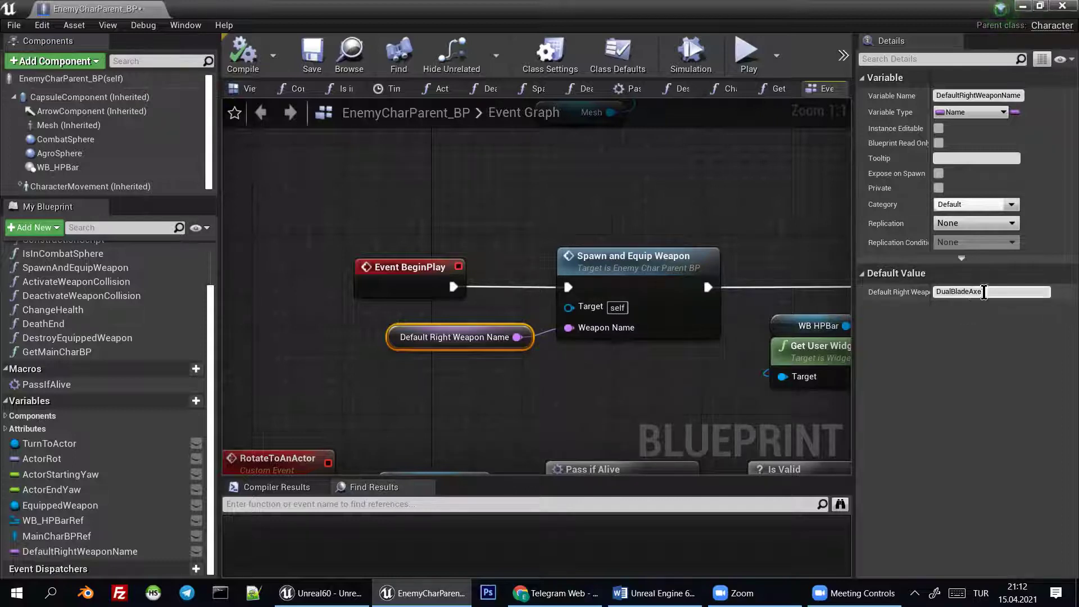
text(7)
drag(1014, 291, 934, 291)
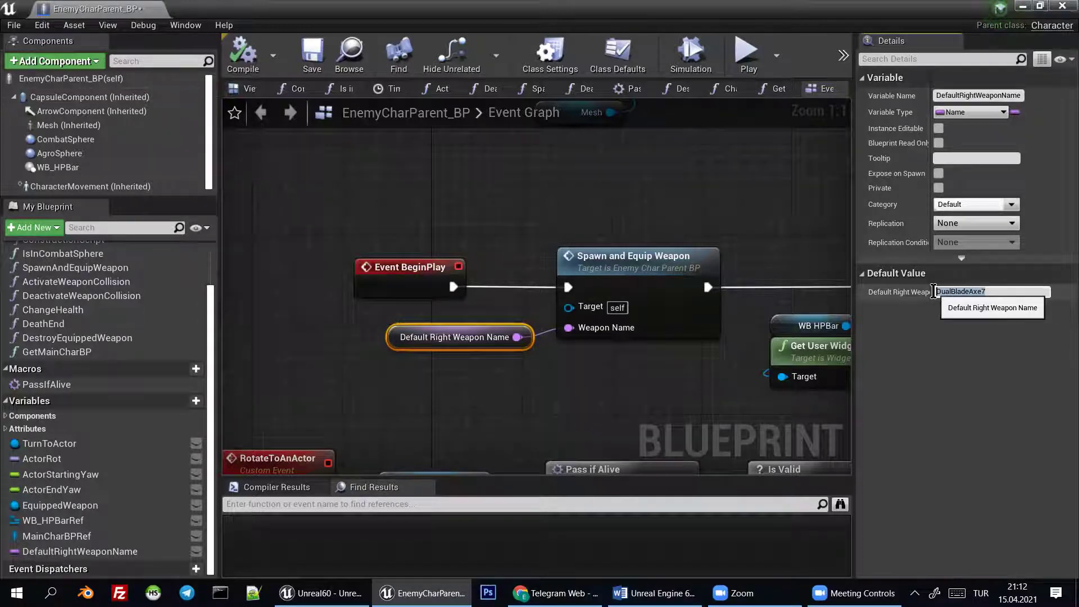
click(312, 53)
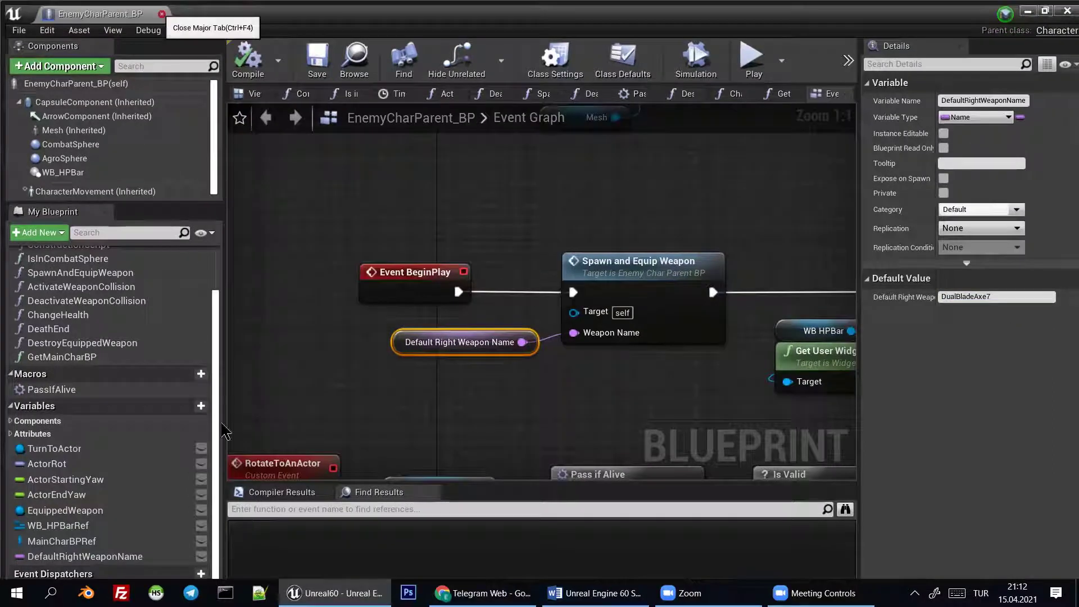
click(156, 9)
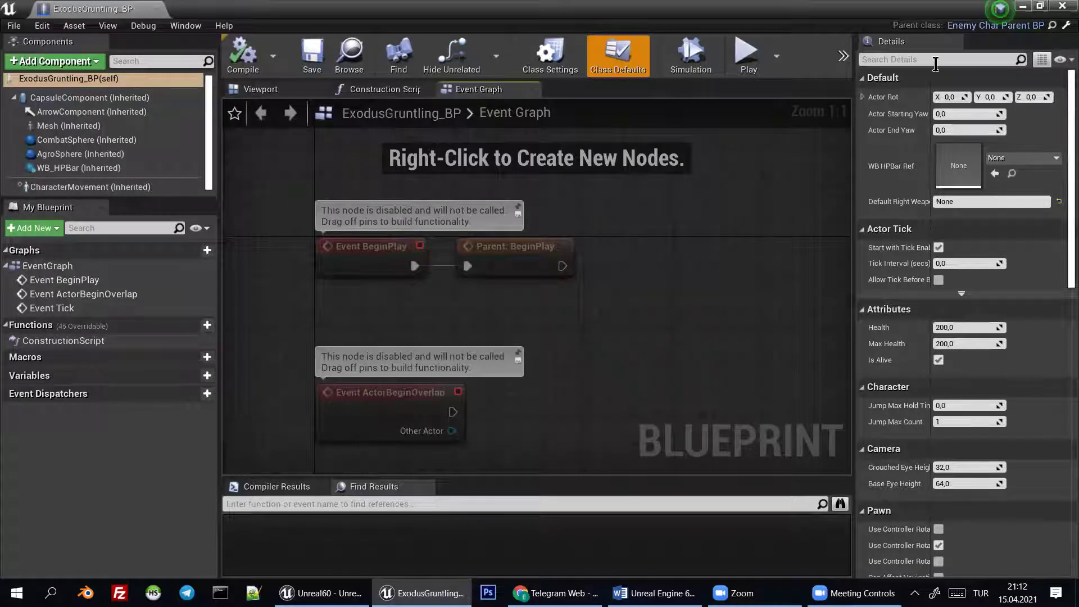
Filter ExodusGruntling_BP's details by 'defa' to check default weapon settings, then minimize it
click(935, 59)
text(d)
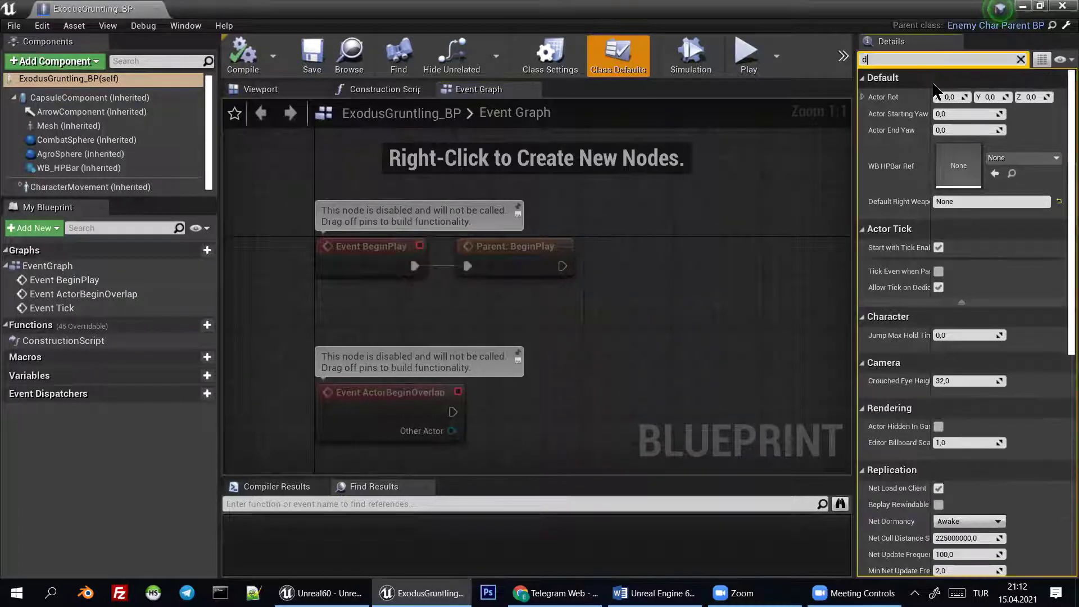
text(efa)
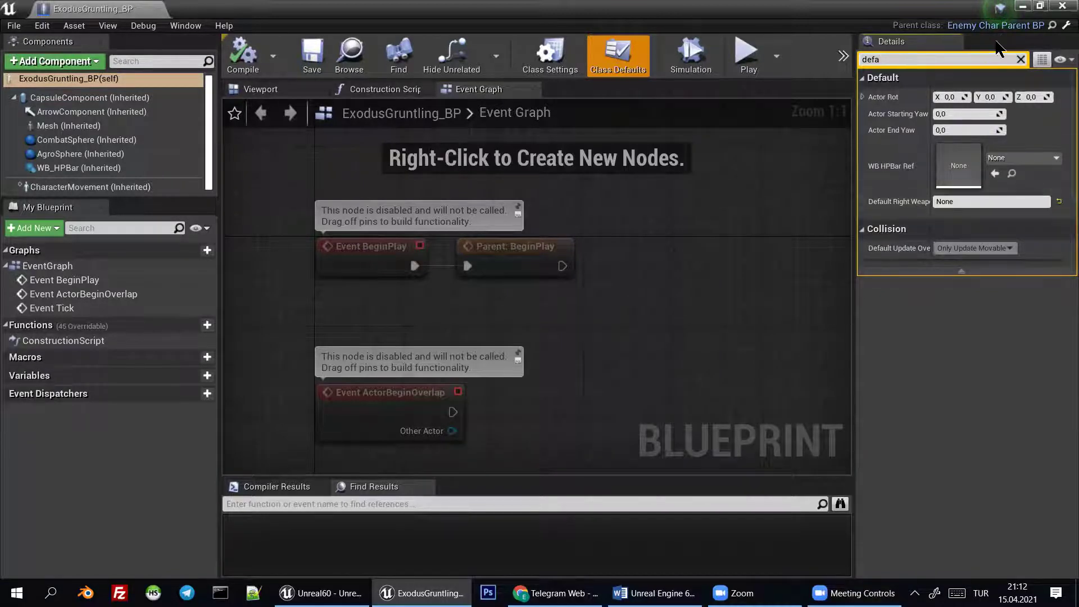
click(1022, 6)
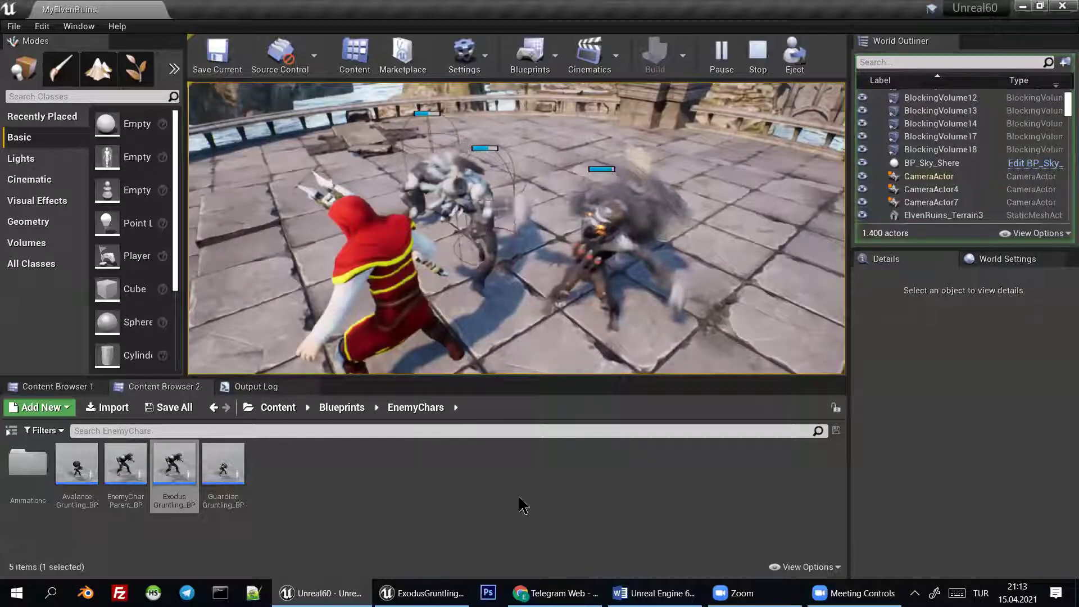
End the Play in Editor session of MyElvenRuins
key(Escape)
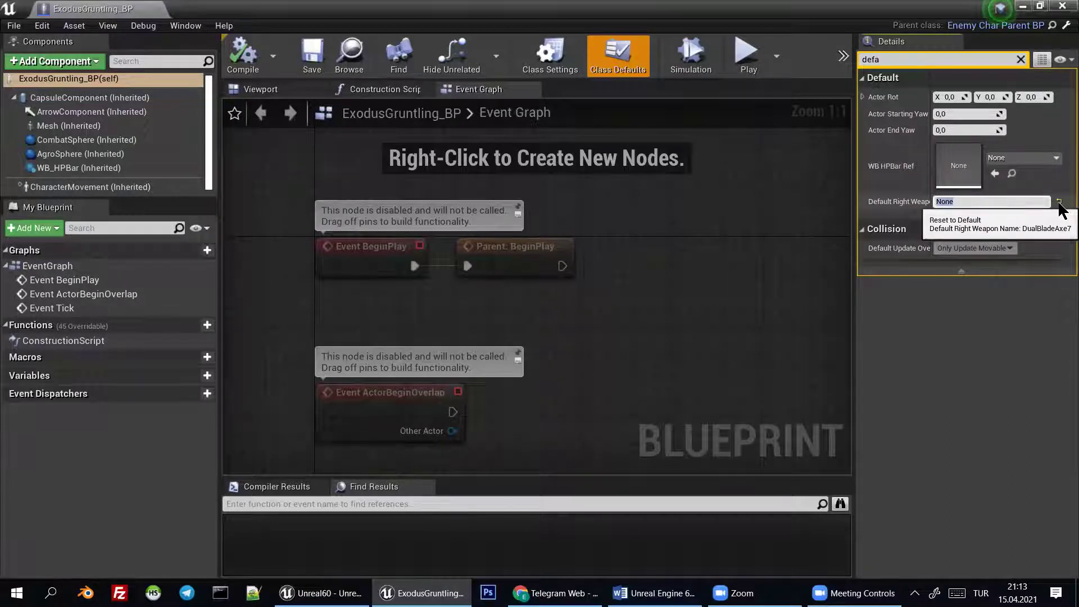
Reset ExodusGruntling_BP's Default Right Weapon Name to DualBladeAxe7, then compile and save
click(1059, 203)
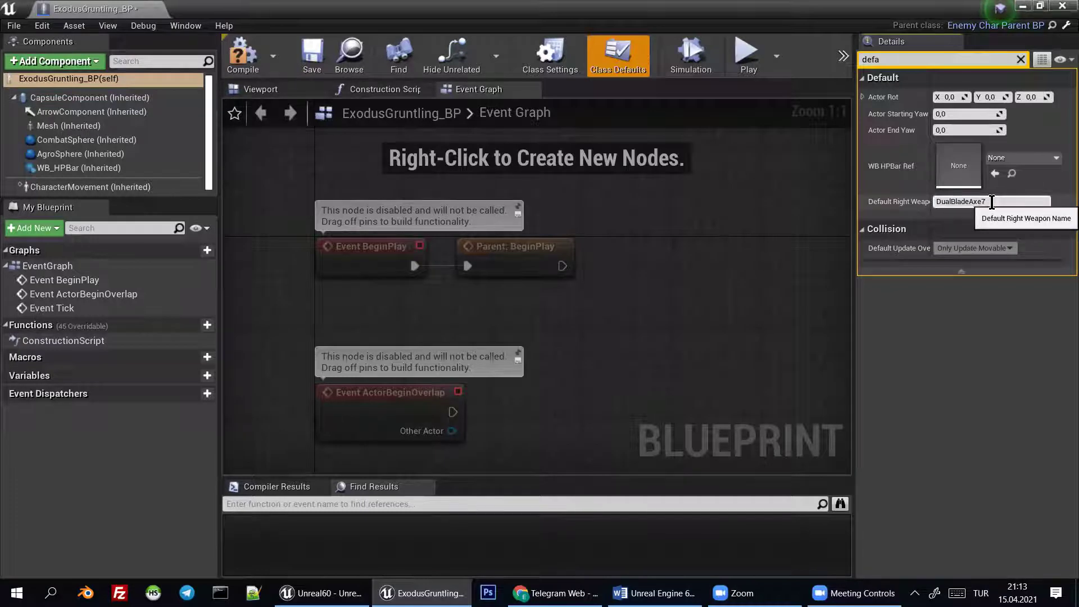
click(242, 56)
click(313, 54)
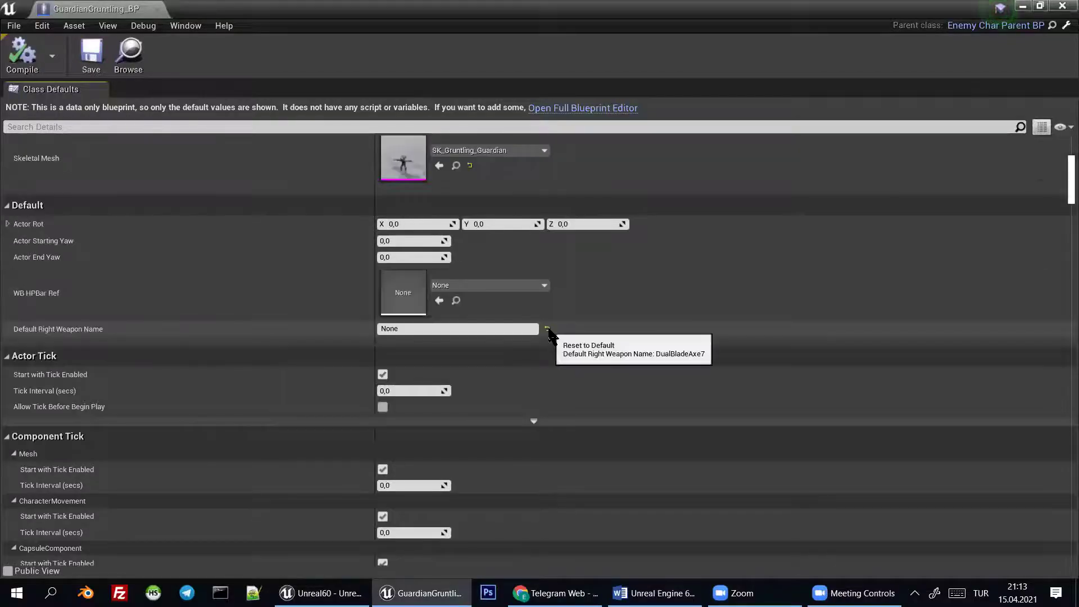
Reset GuardianGruntling_BP's Default Right Weapon Name to DualBladeAxe7, compile, and close it
click(547, 330)
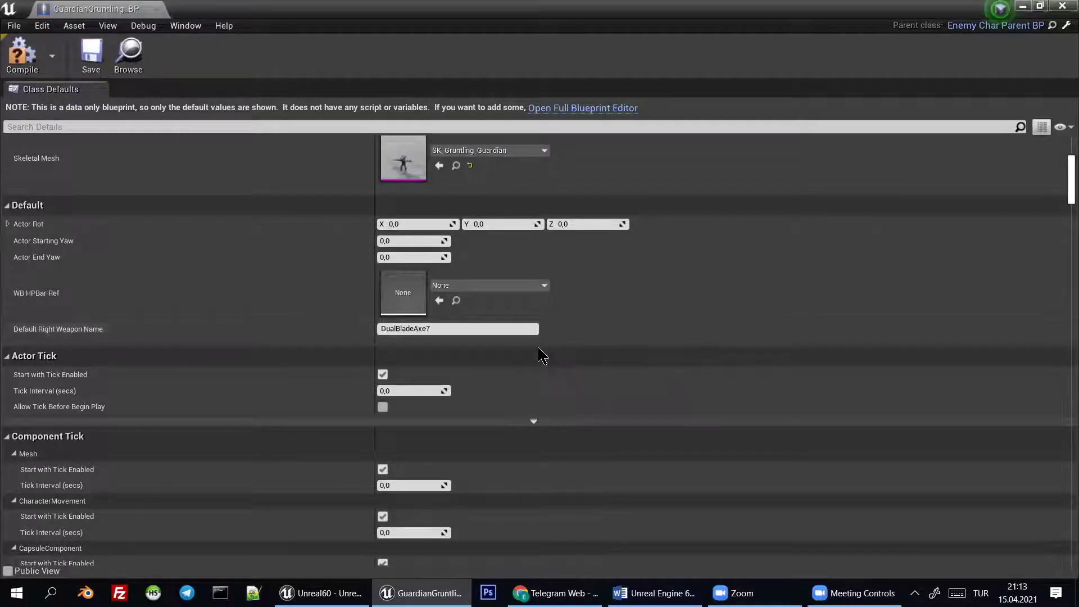
click(21, 53)
click(157, 9)
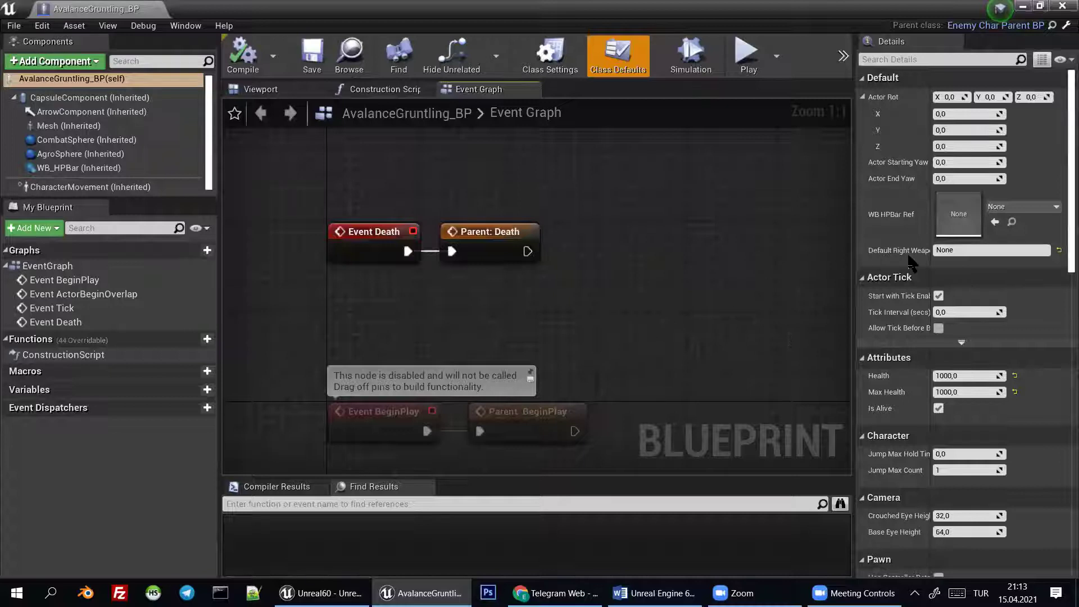
Reset the Avalance Gruntling's Default Right Weapon back to its default, DualBladeAxe7
scroll(910, 260, down, 2)
scroll(910, 260, up, 2)
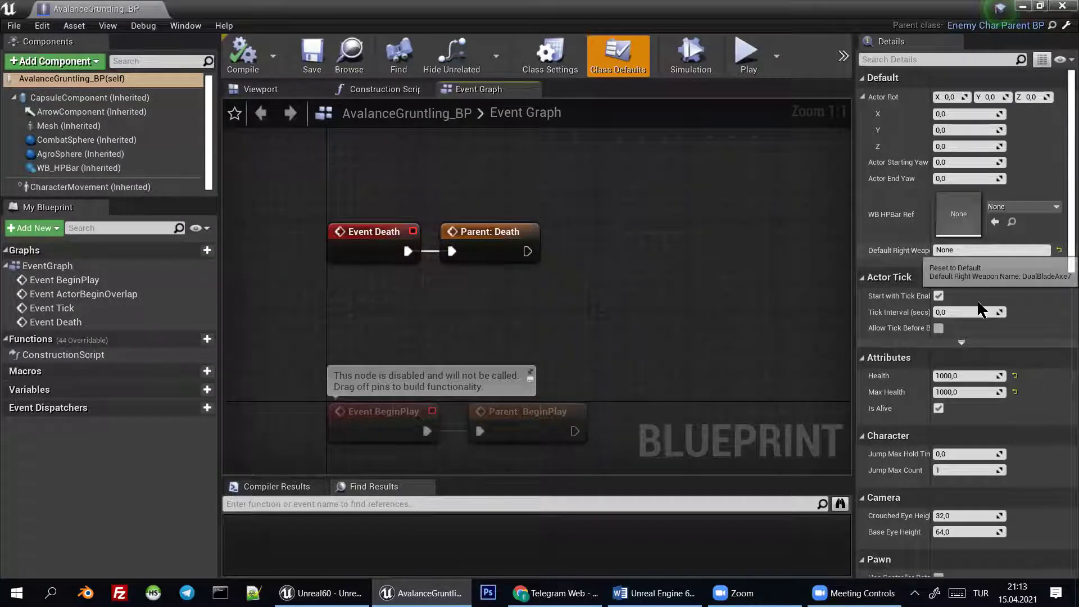
click(1059, 250)
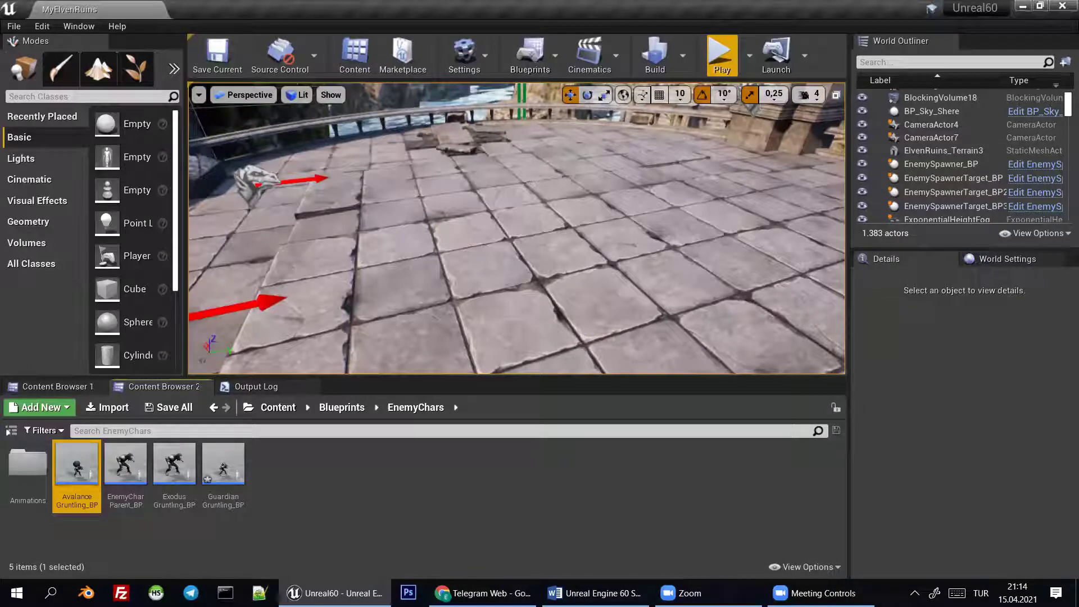
Play-test the level briefly, then go back to the top-level content folders
click(721, 56)
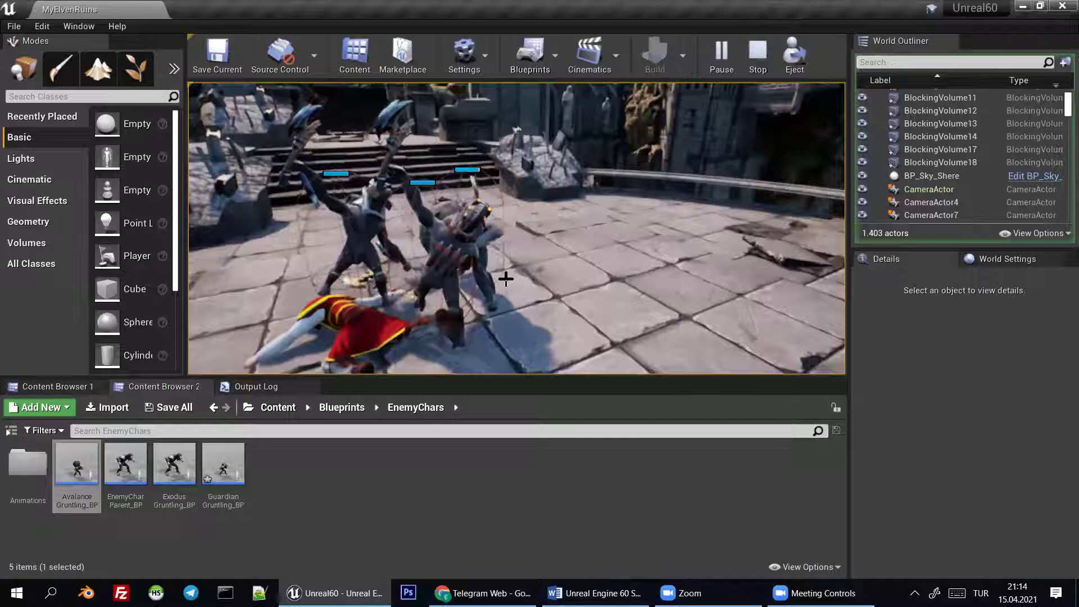
key(Escape)
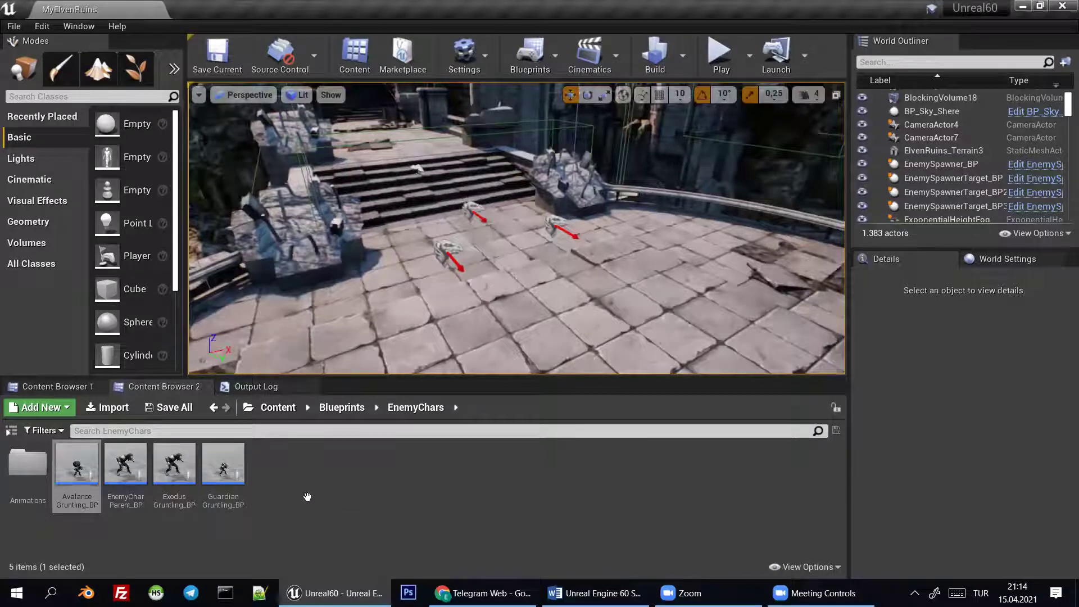
key(alt+Left)
Load the InfinityBladeWeapons Overview map and switch the viewport to fullscreen
double_click(416, 456)
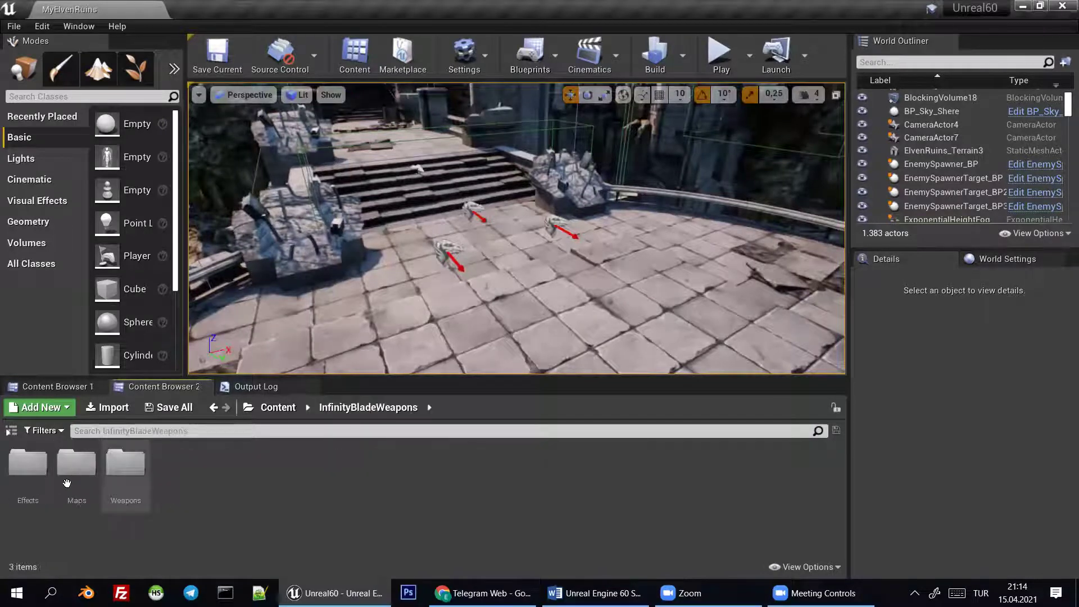
double_click(68, 482)
double_click(37, 477)
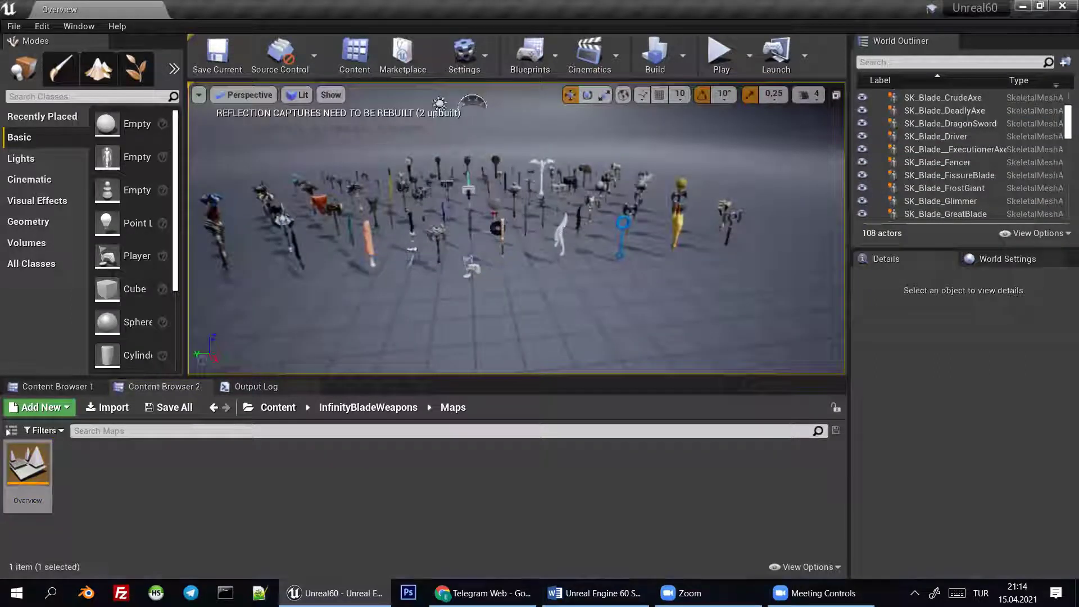
key(F11)
Fly among the weapons, selecting the front, centre and skull axes to inspect them
right_drag(539, 303, 540, 359)
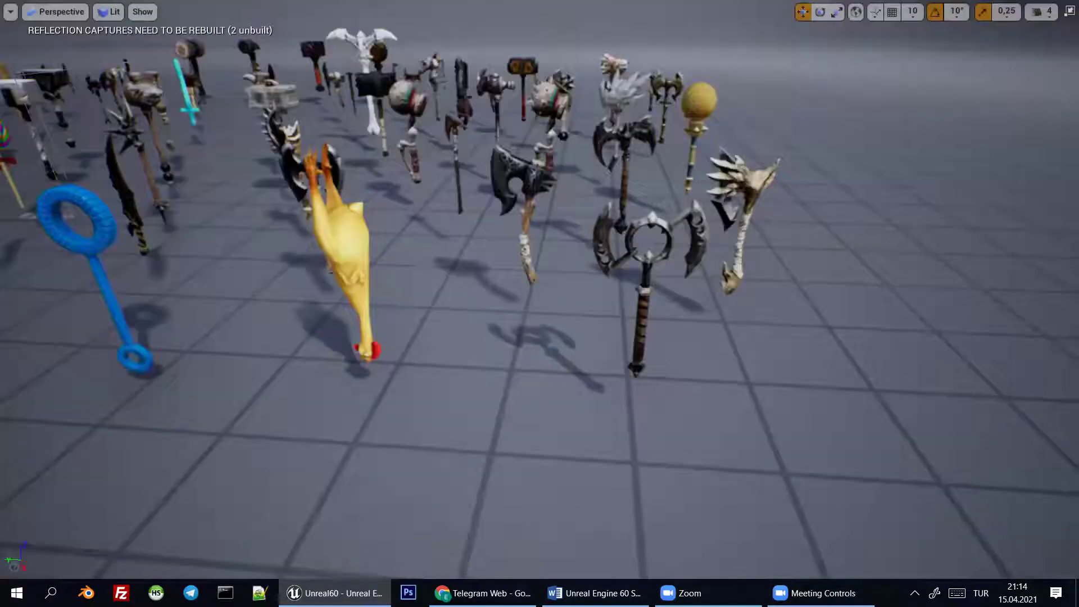
right_drag(540, 303, 539, 269)
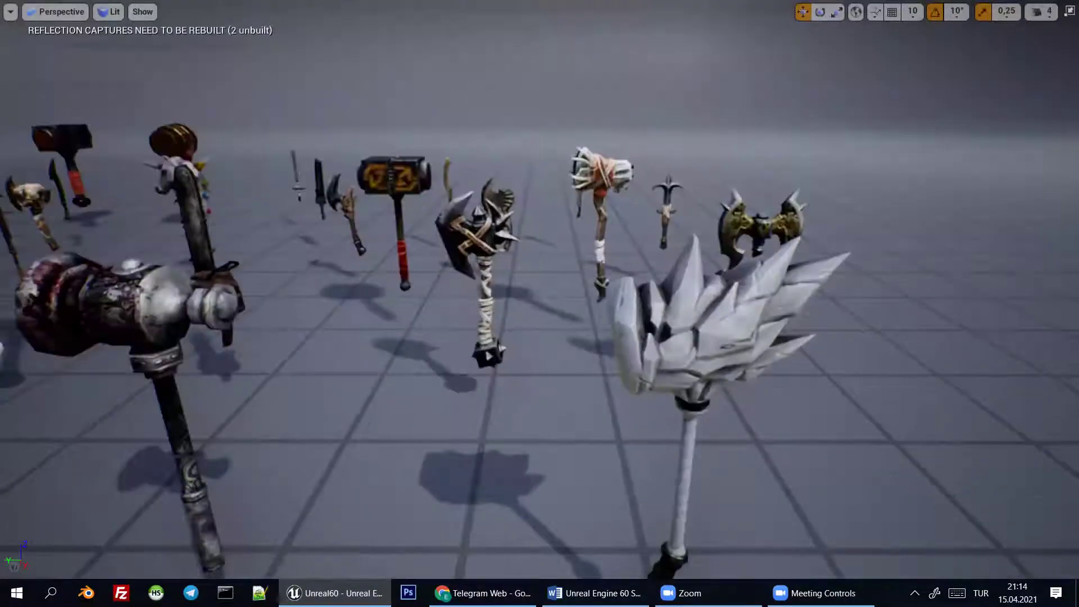
click(488, 356)
mouse_move(488, 356)
right_down()
mouse_move(724, 413)
mouse_move(618, 416)
mouse_move(731, 416)
mouse_move(534, 415)
right_up()
click(563, 219)
right_drag(563, 219, 449, 219)
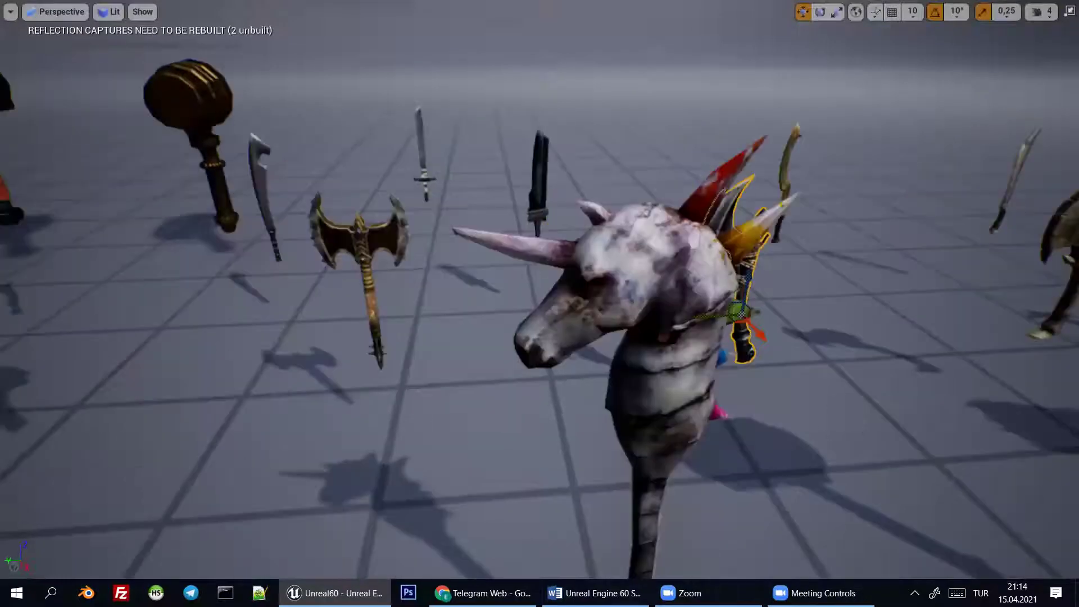
right_drag(604, 283, 506, 283)
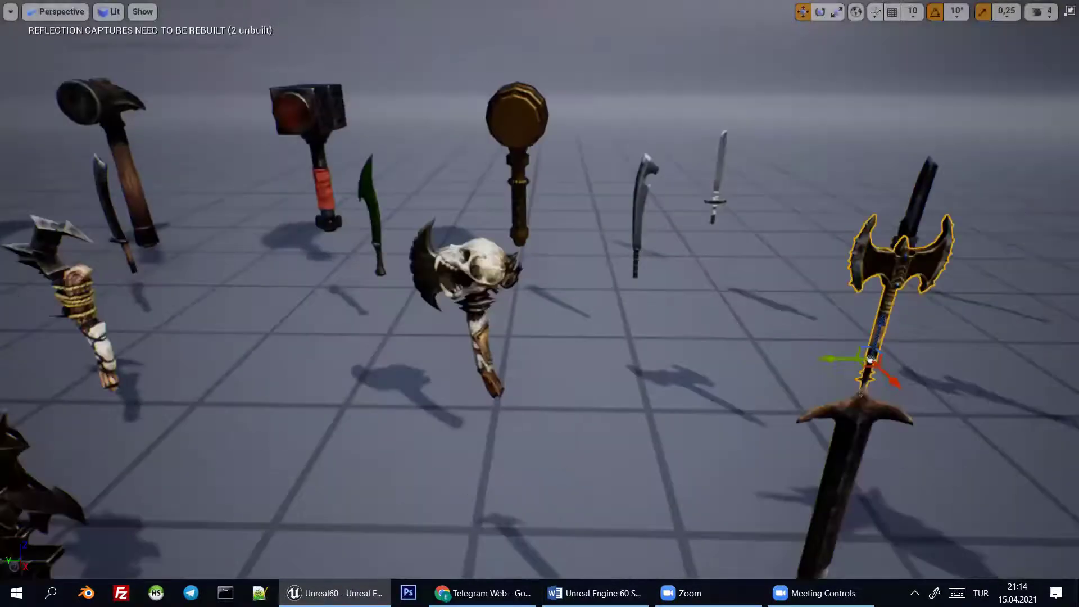
right_drag(655, 277, 543, 277)
click(655, 276)
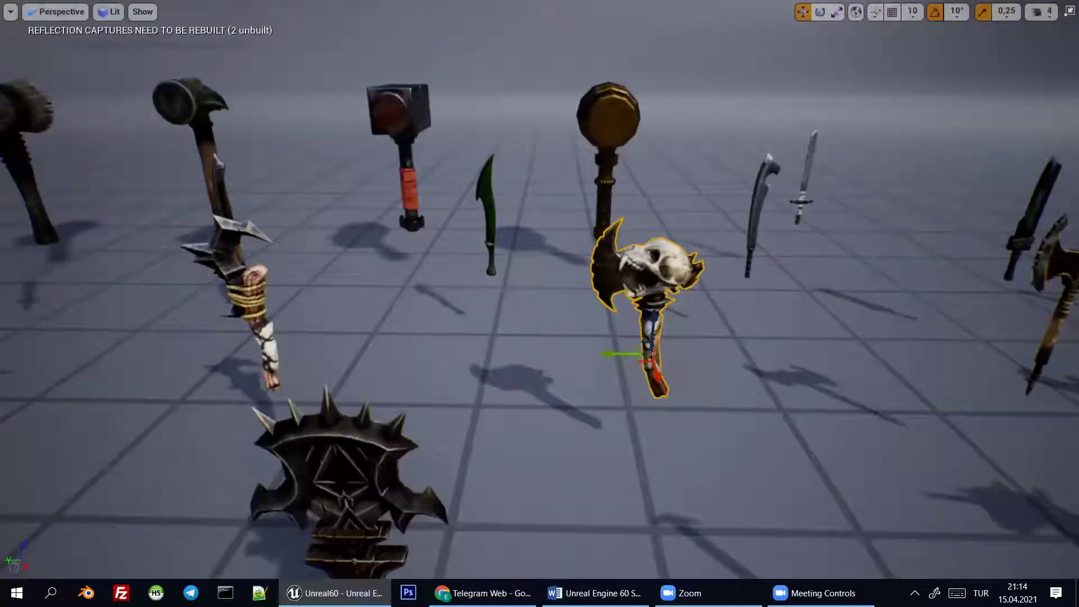
right_drag(655, 277, 638, 262)
Confirm the skull axe is SK_Dual_Blade_Axe5, then fly over and select the skull-headed axe
key(F11)
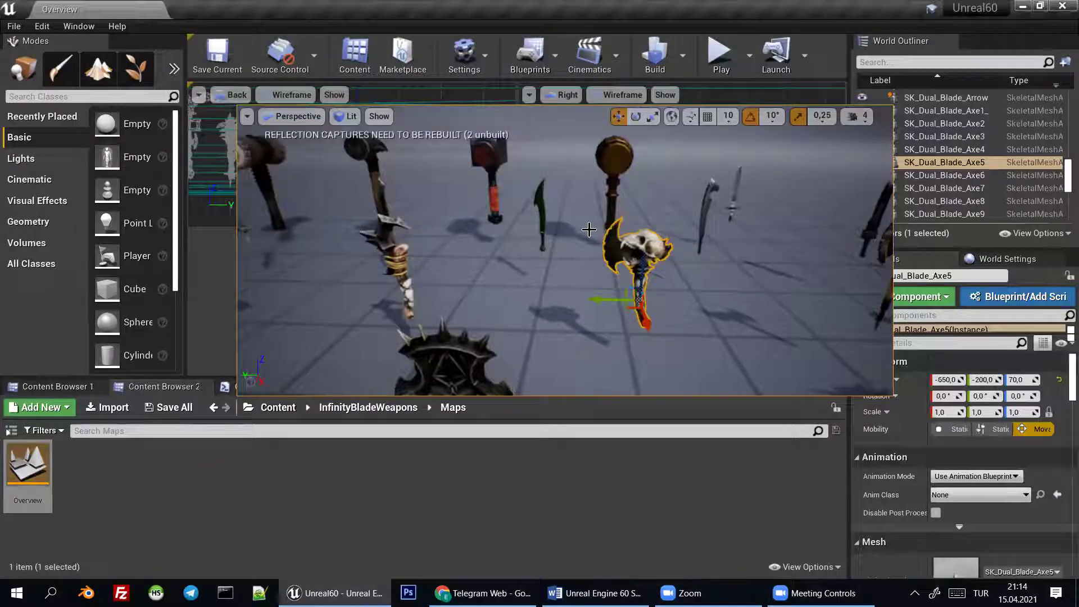
right_drag(585, 229, 634, 251)
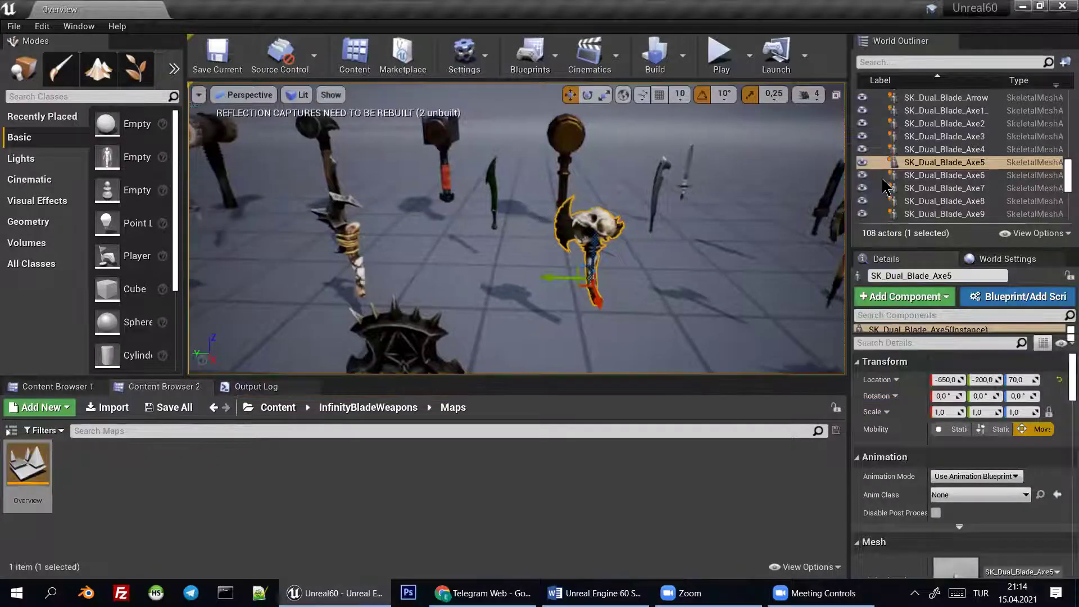
click(958, 163)
mouse_move(677, 249)
right_down()
mouse_move(663, 248)
mouse_move(691, 255)
right_up()
key(F11)
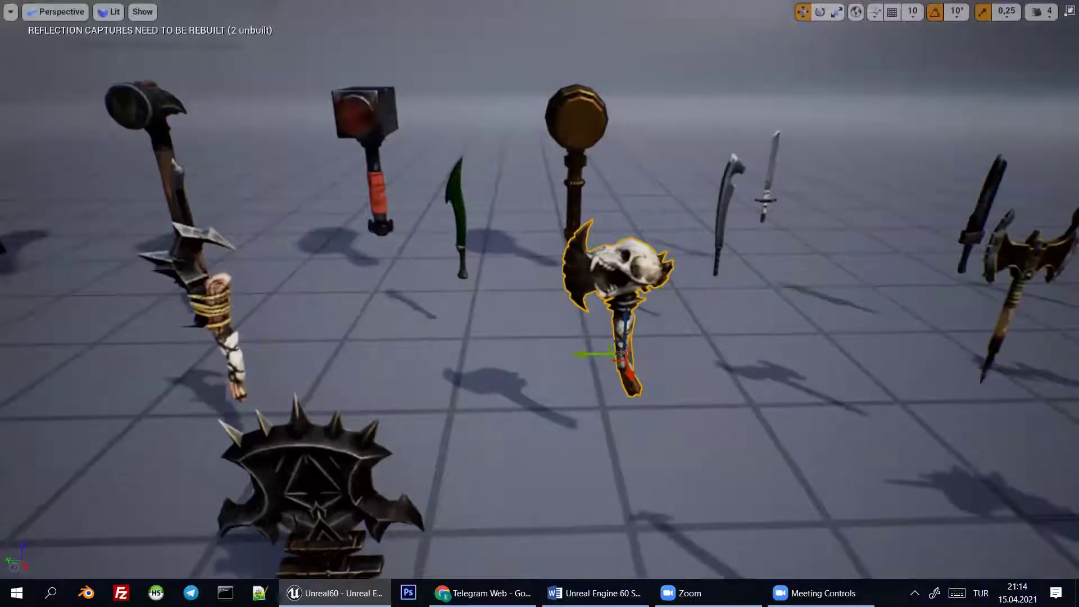
key(a)
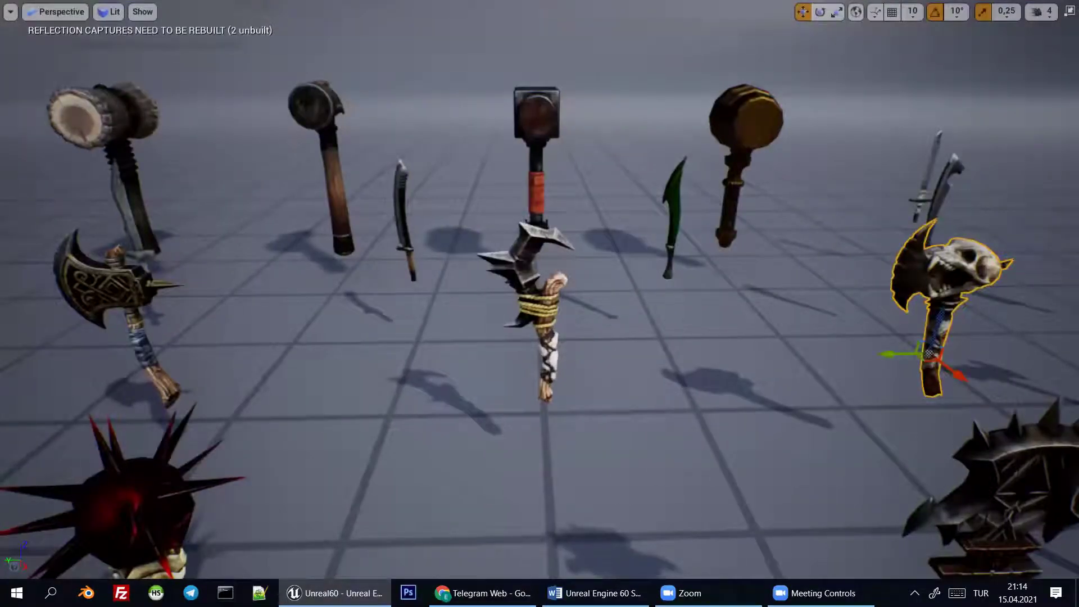
key(s)
key(w)
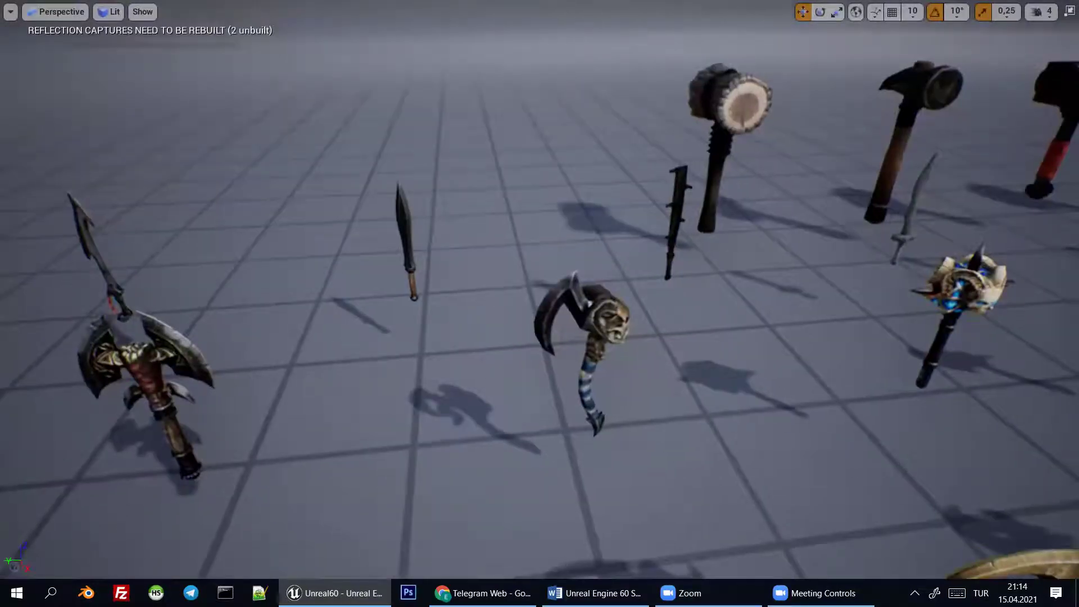
key(w)
right_drag(637, 294, 637, 294)
click(637, 295)
Browse to the skull-headed axe's mesh asset and copy its name, SK_Dual_Blade_Axe1_
right_click(613, 293)
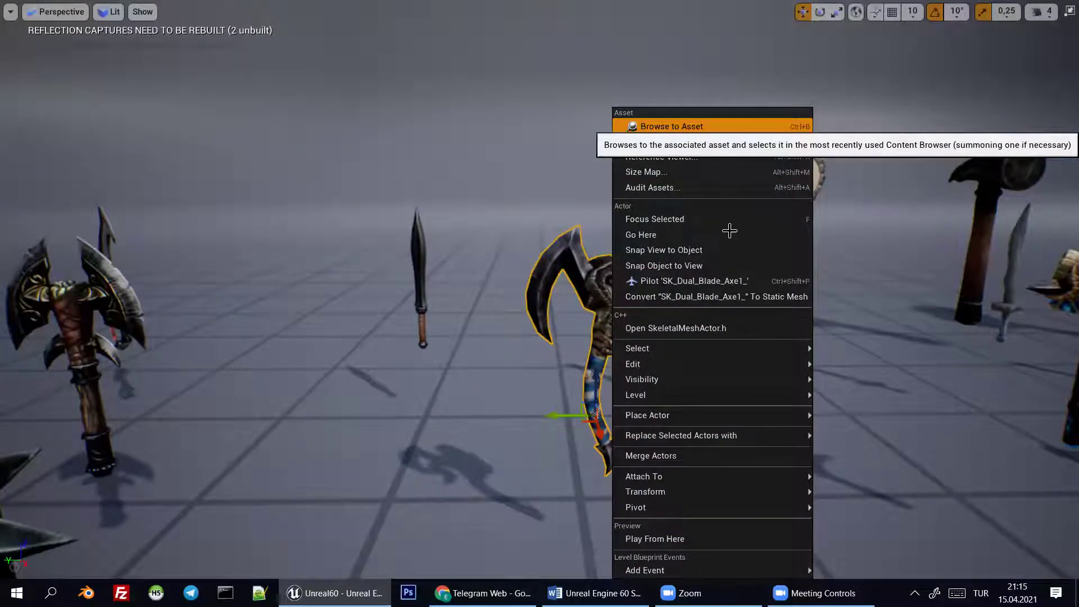
key(ctrl+b)
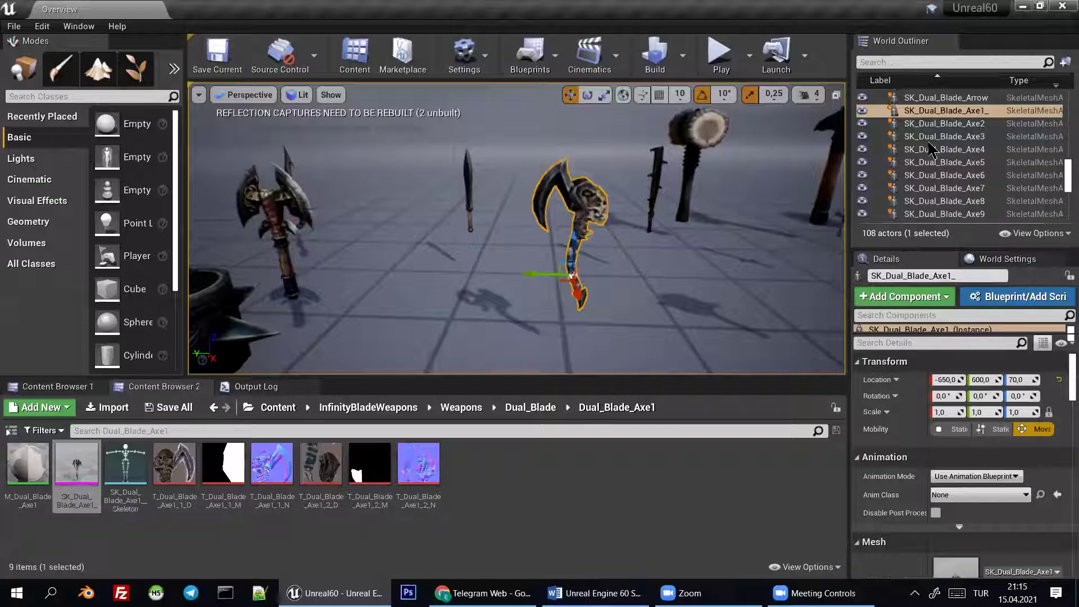
click(979, 115)
right_drag(618, 253, 618, 253)
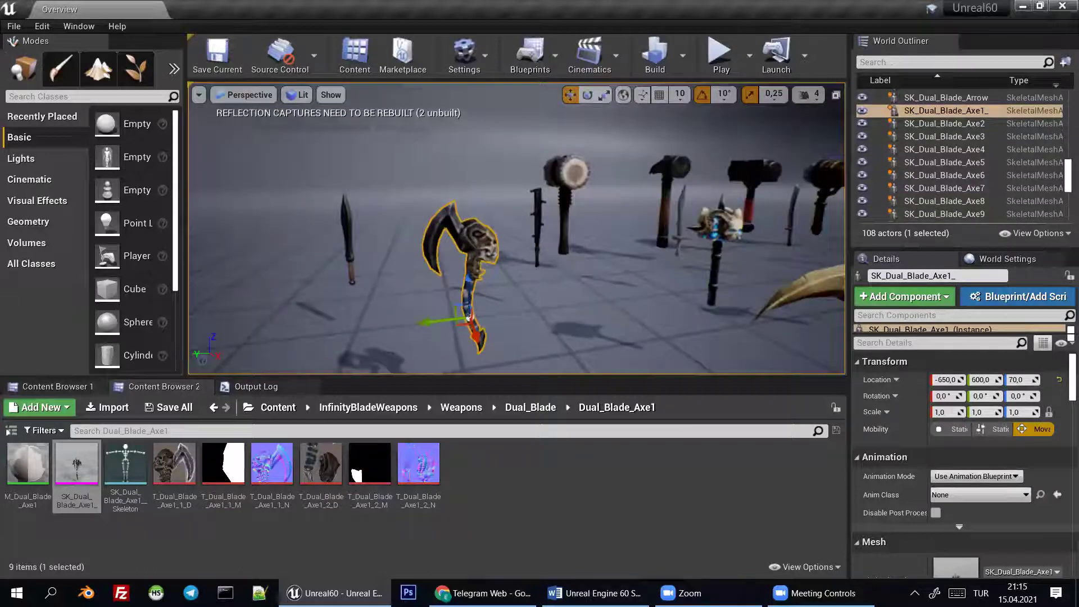
Navigate the Content Browser to Blueprints > Weapons
click(290, 413)
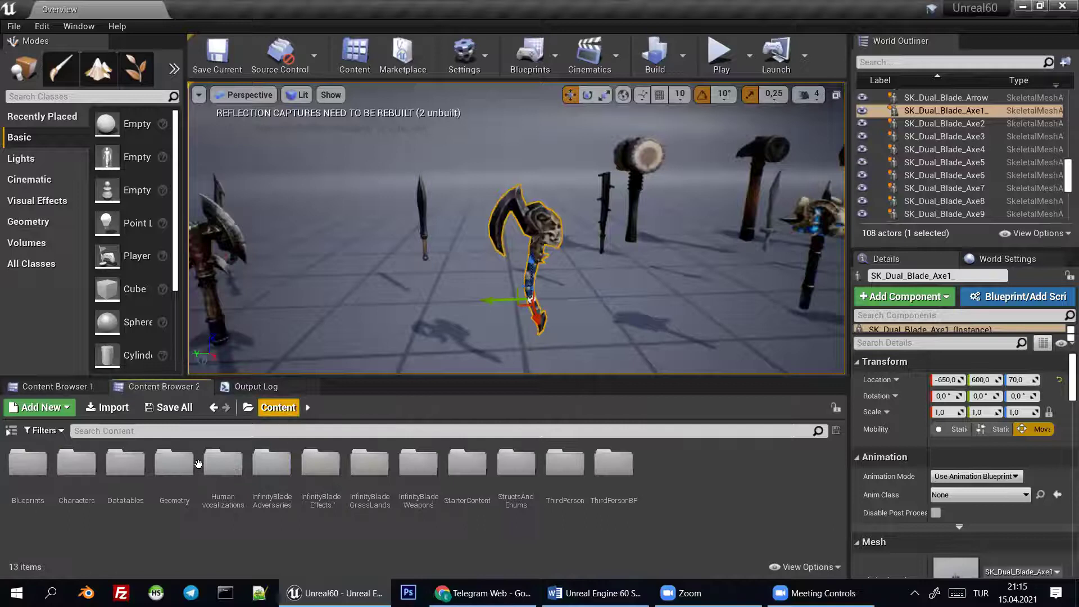
click(35, 477)
double_click(28, 463)
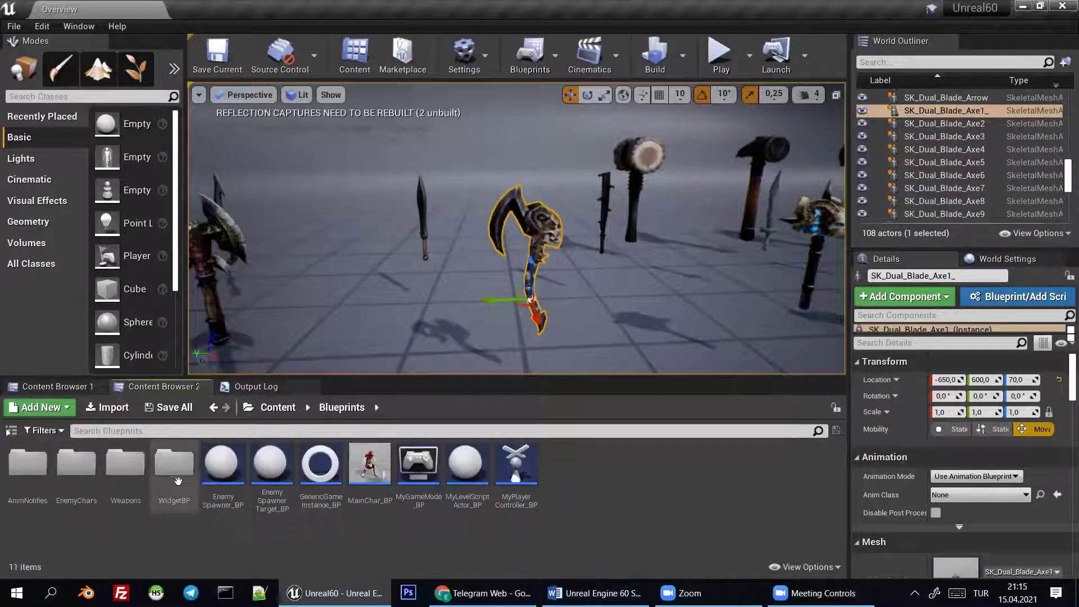
double_click(126, 464)
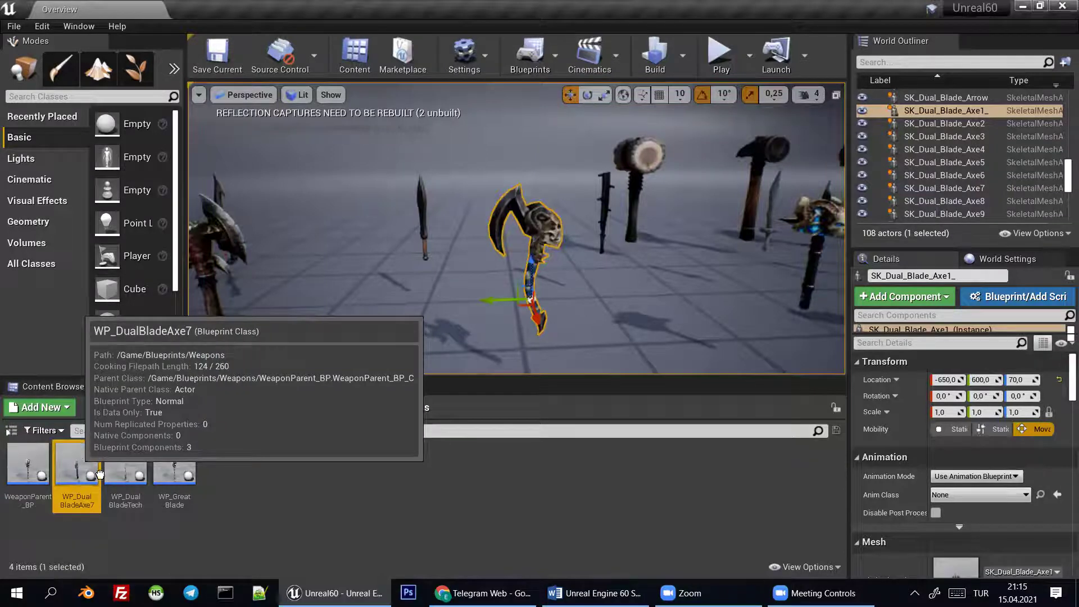
Copy WP_DualBladeAxe7 in place, rename the copy WP_DualBladeAxe1, and open it
drag(77, 456, 249, 461)
click(270, 494)
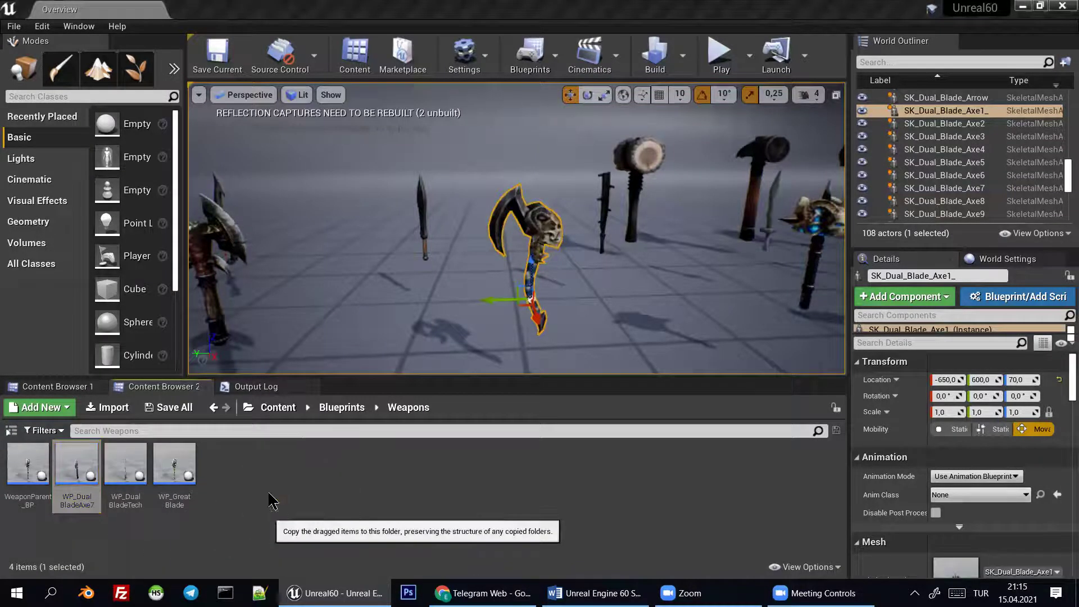
click(234, 498)
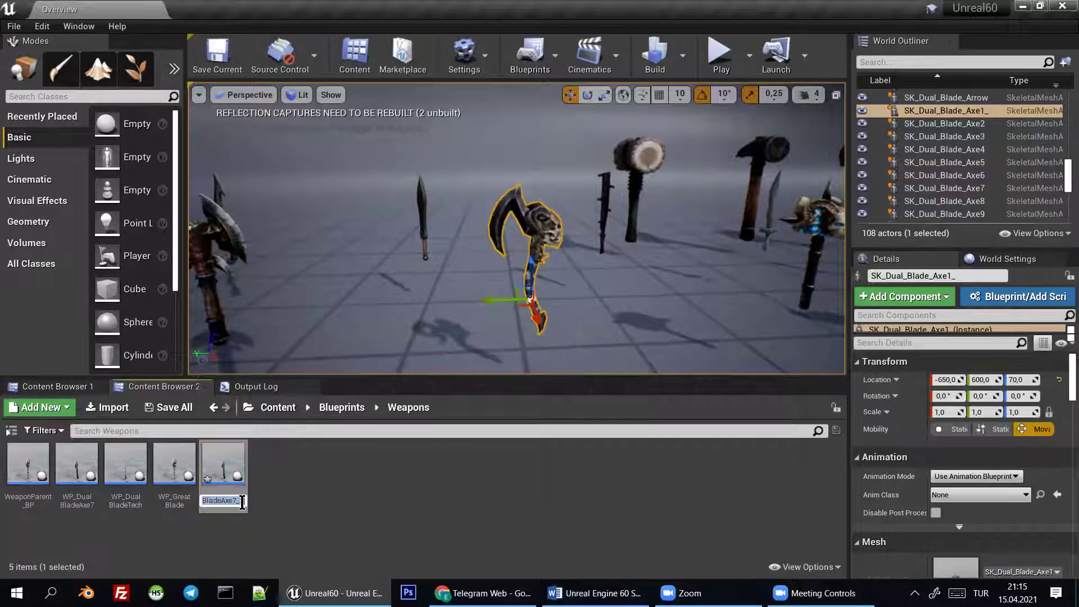
key(BackSpace)
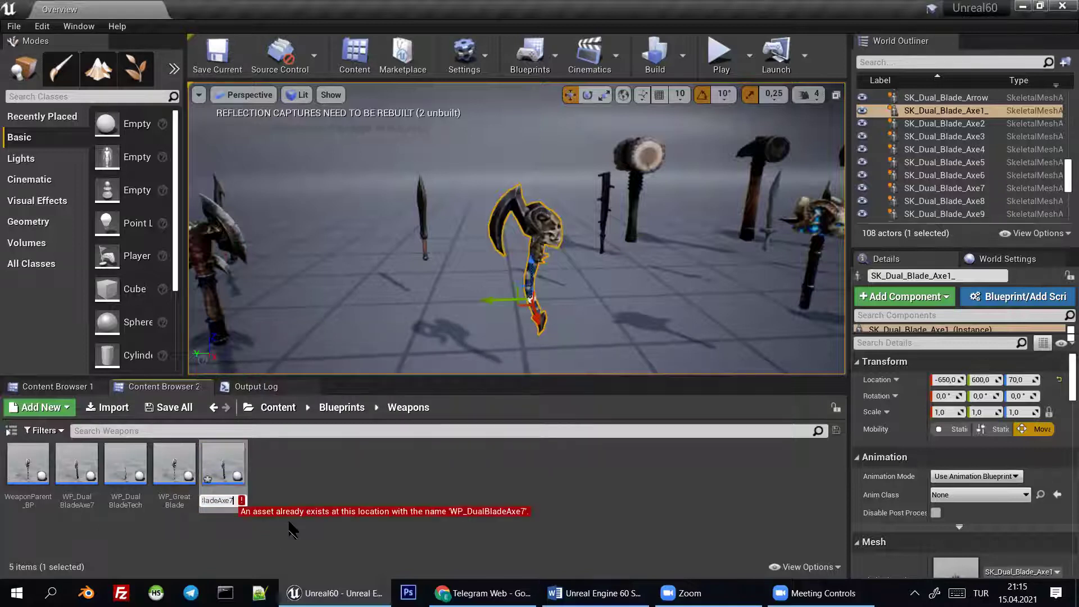
key(BackSpace)
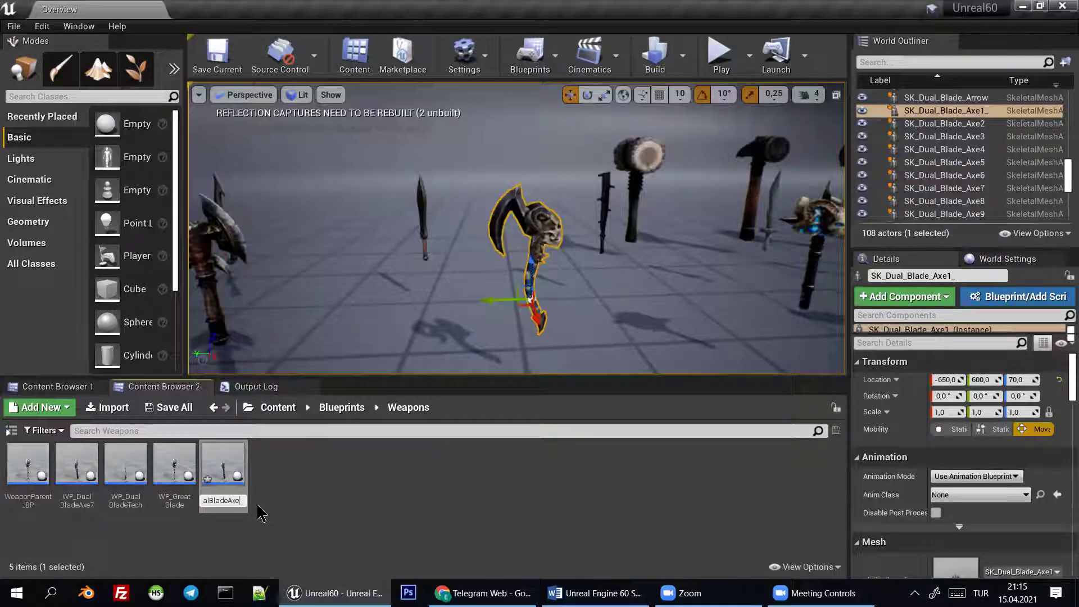
mouse_move(213, 502)
mouse_down()
mouse_move(198, 506)
mouse_move(265, 502)
mouse_up()
key(ctrl+v)
key(Return)
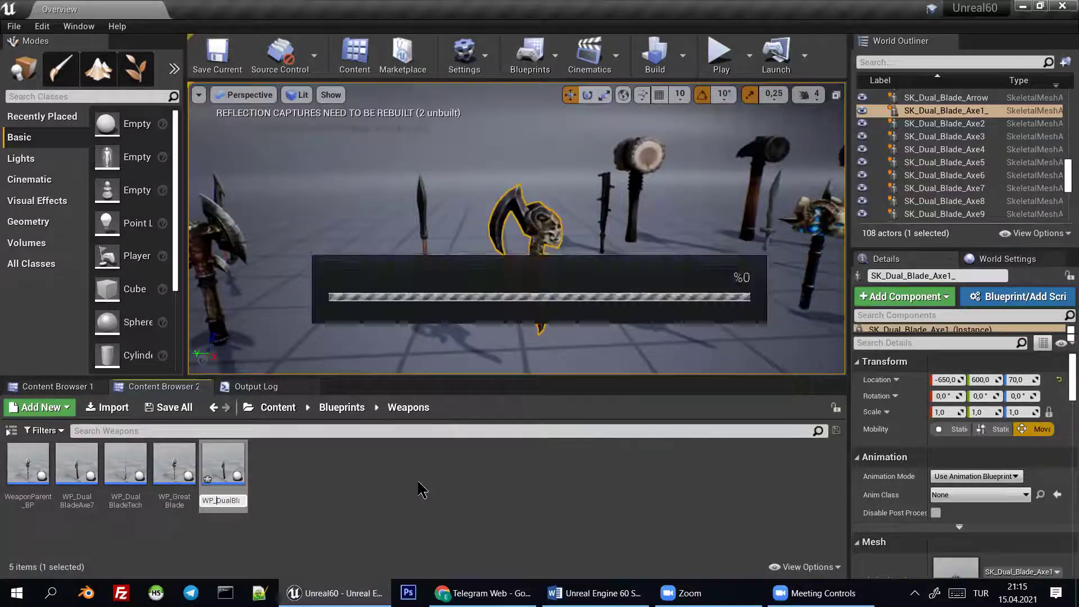
key(Return)
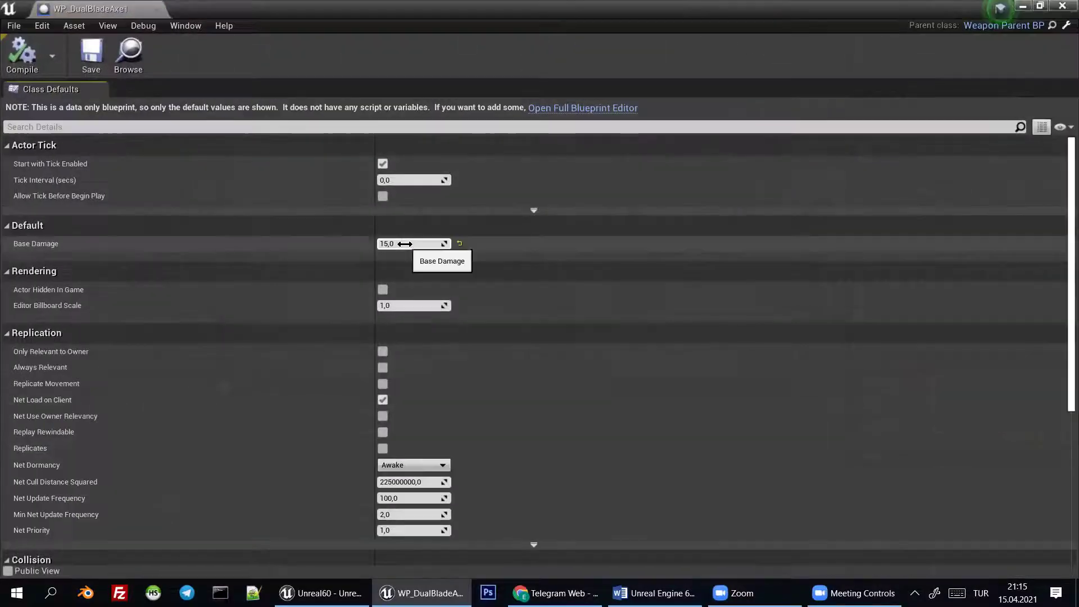
Set WP_DualBladeAxe1's Base Damage to 25, then compile and save
text(25)
key(Return)
click(21, 67)
click(91, 55)
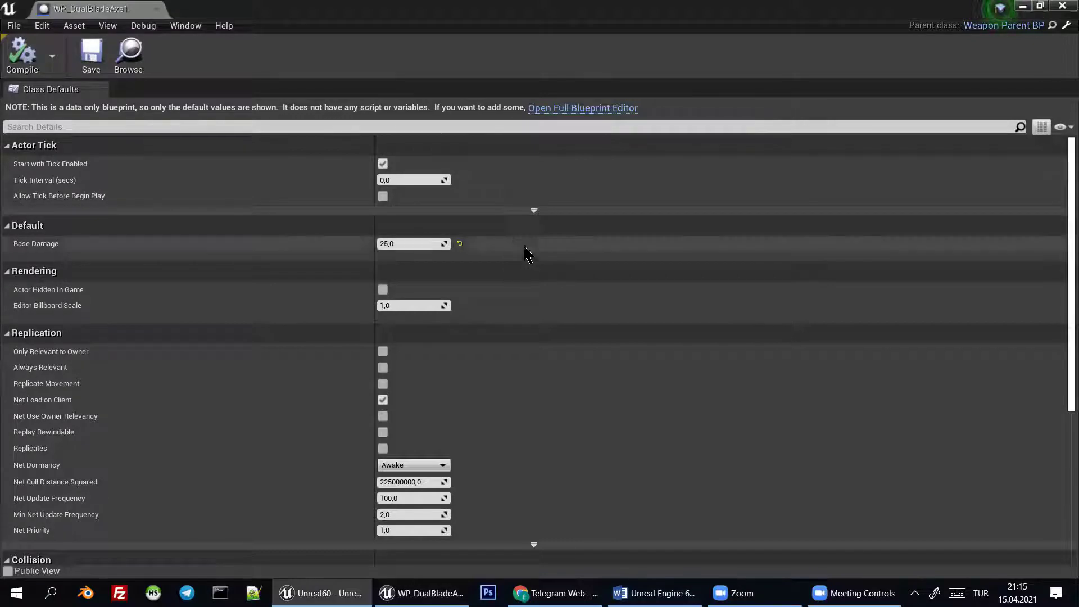
Assign the SK_Dual_Blade_Axe1_ skeletal mesh, then compile, save and close the blueprint
scroll(528, 254, down, 2)
click(585, 108)
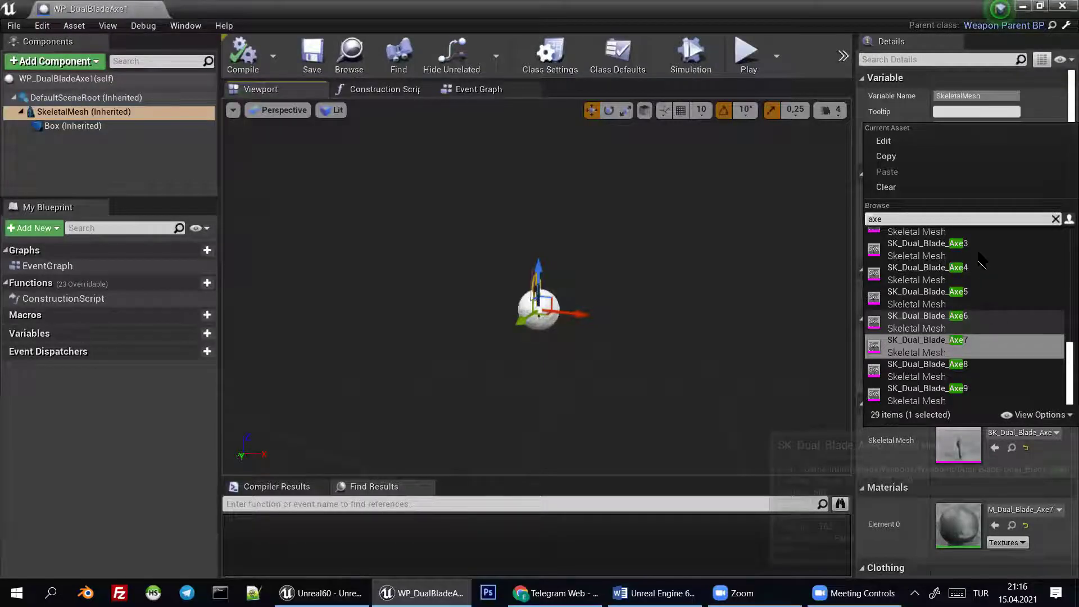
text(1)
scroll(996, 278, down, 2)
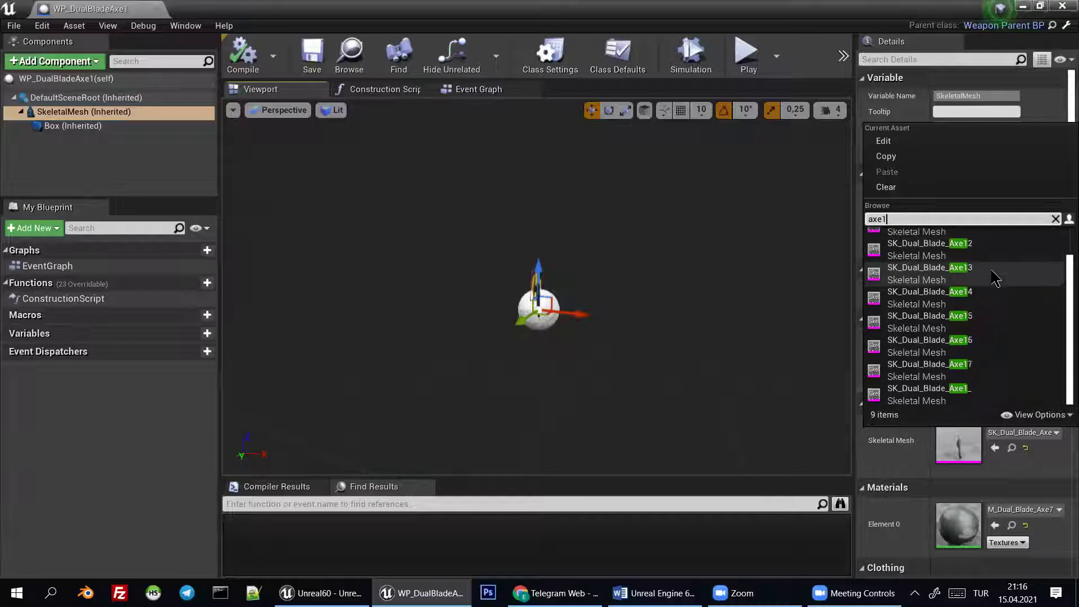
click(964, 400)
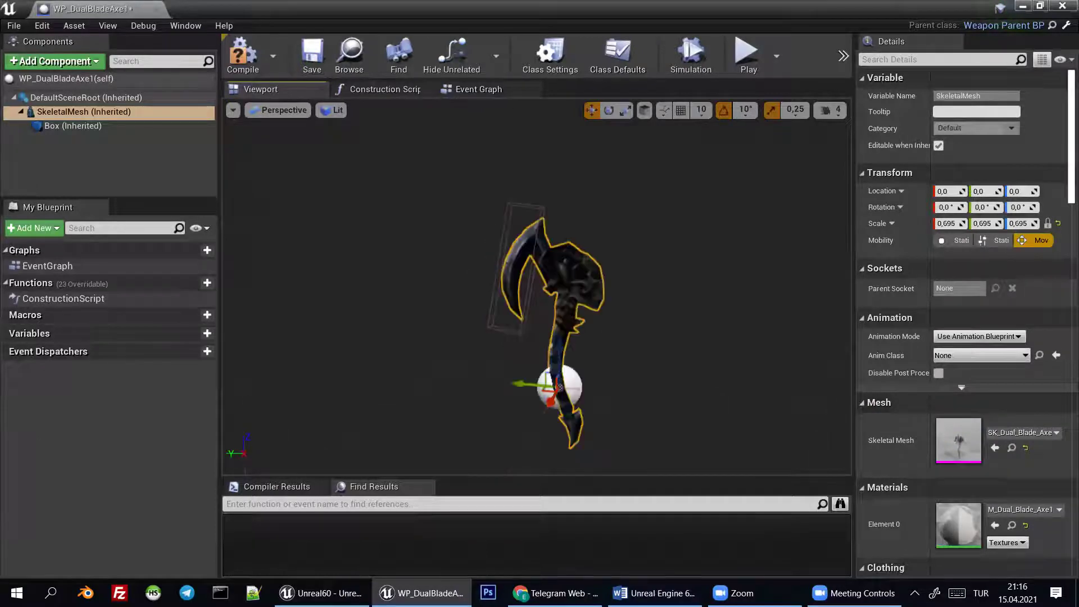
scroll(303, 229, up, 4)
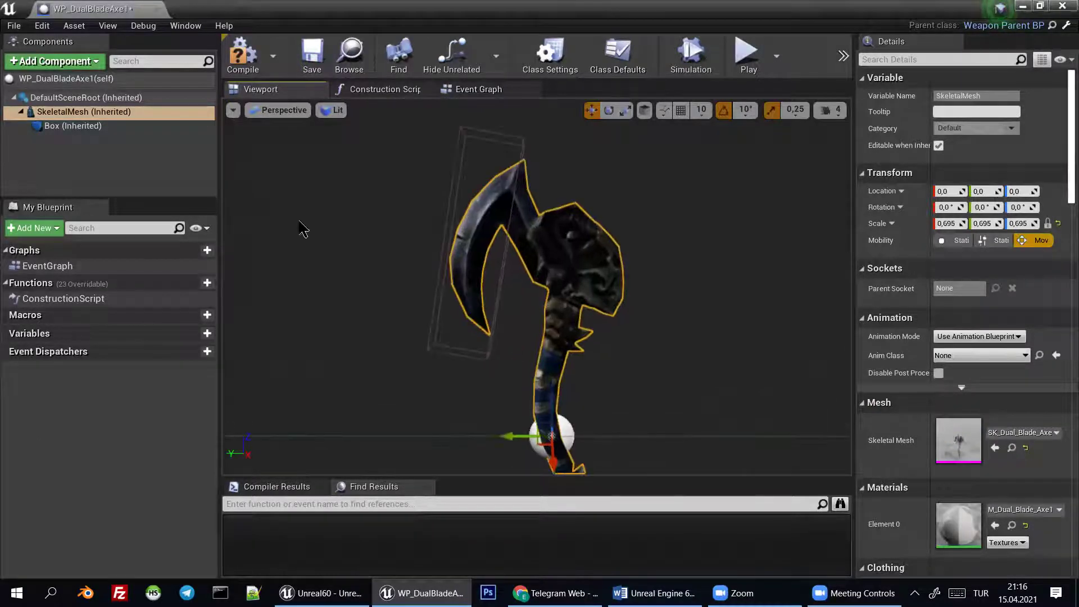
click(242, 54)
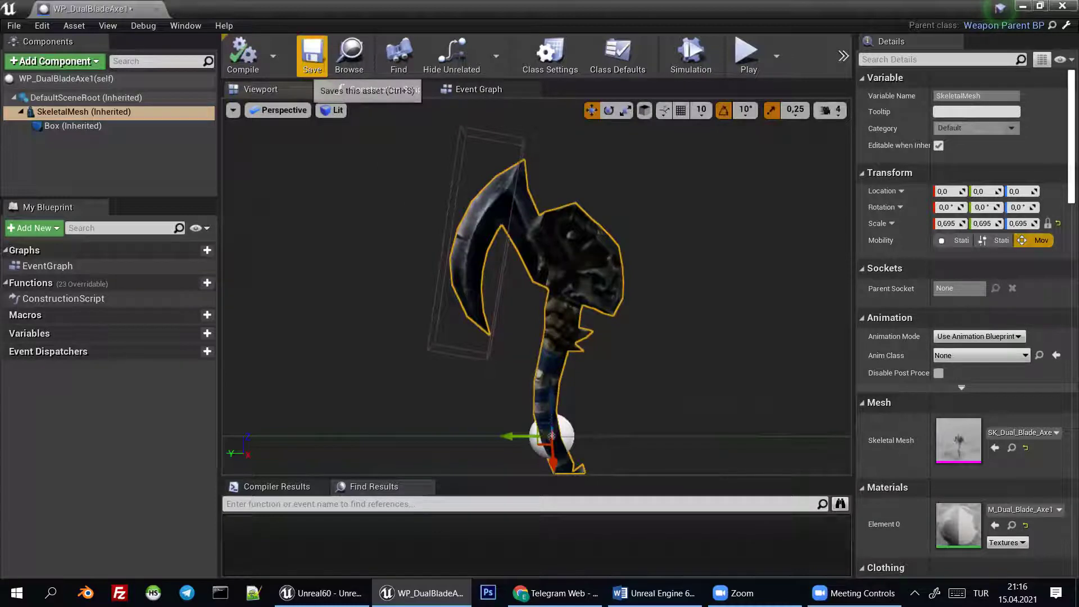
click(312, 57)
click(162, 10)
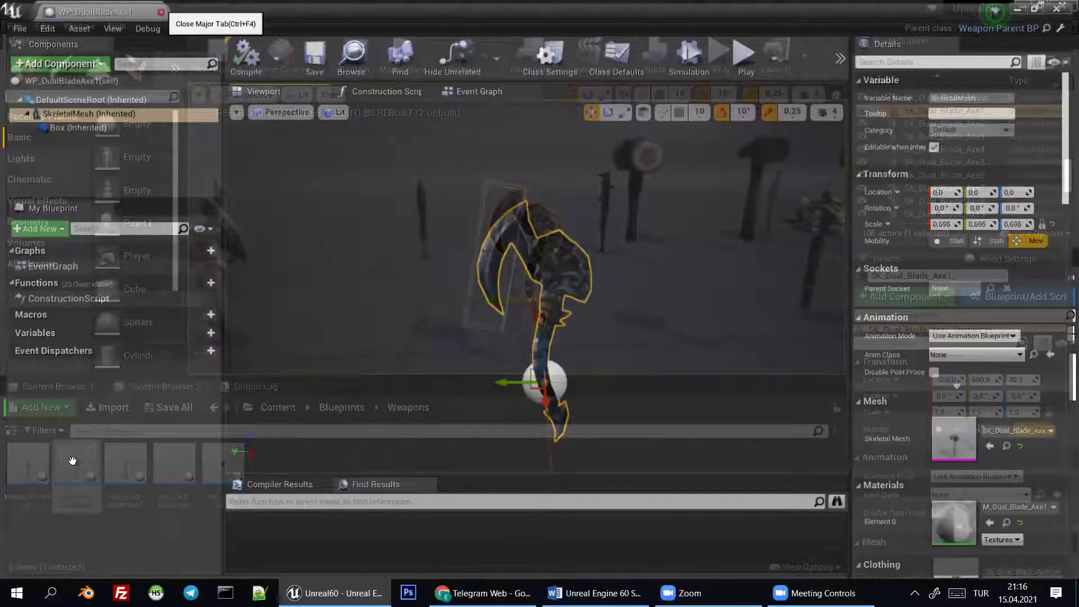
Copy WP_DualBladeAxe1 within the Weapons folder, creating WP_DualBladeAxe1_2
drag(74, 460, 84, 468)
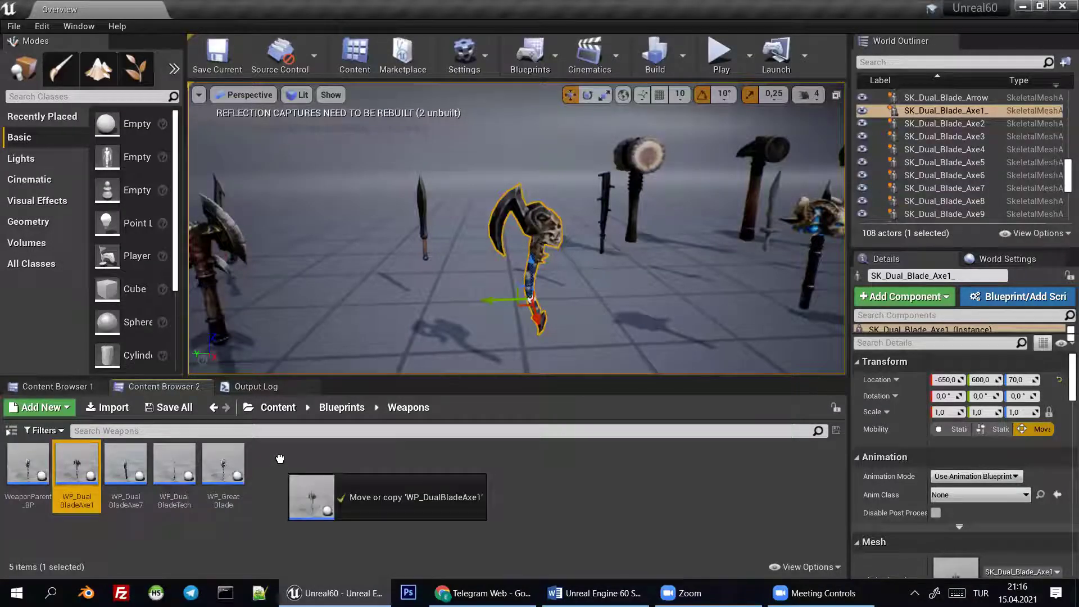
drag(277, 471, 281, 462)
click(336, 496)
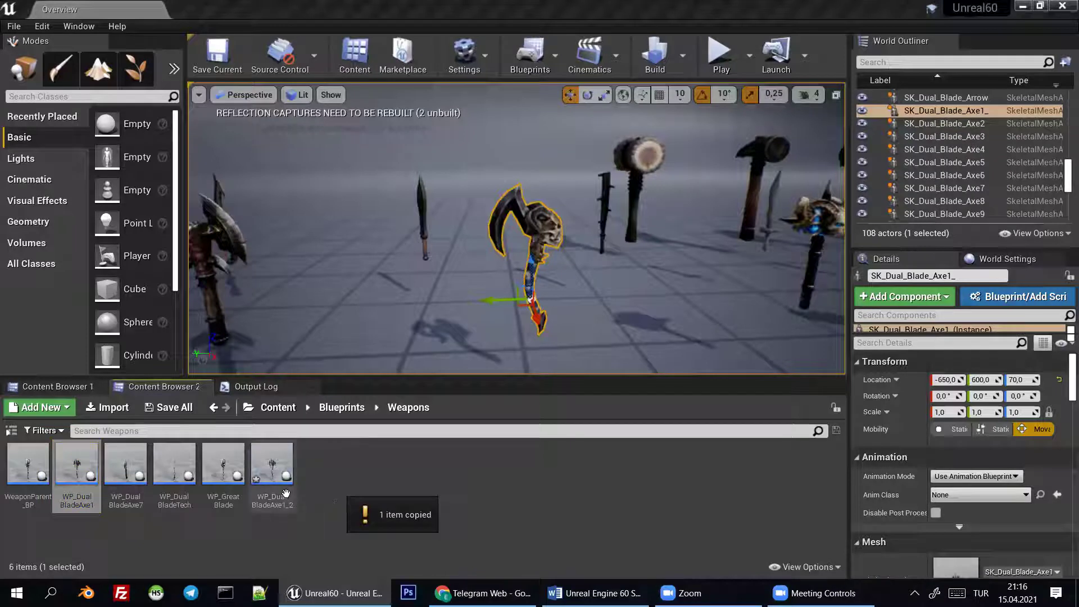
click(272, 466)
Check the skull axe SK_Dual_Blade_Axe5 in the level, then rename the copy WP_DualBladeAxe5 and open it
key(d)
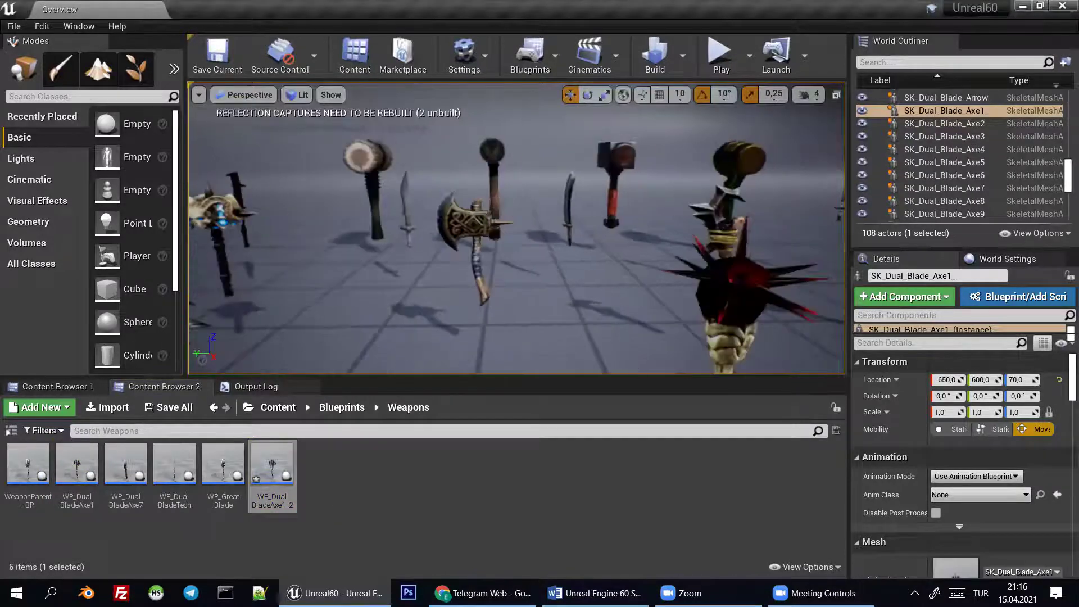
click(608, 261)
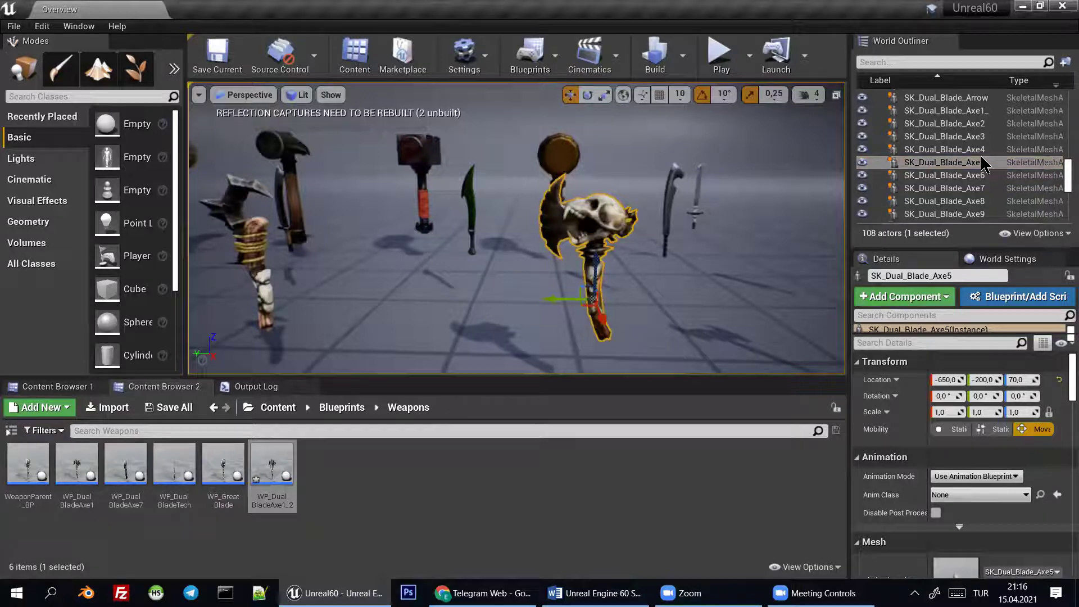
click(288, 509)
click(287, 509)
key(BackSpace)
key(BackSpace)
key(BackSpace)
text(5)
key(Return)
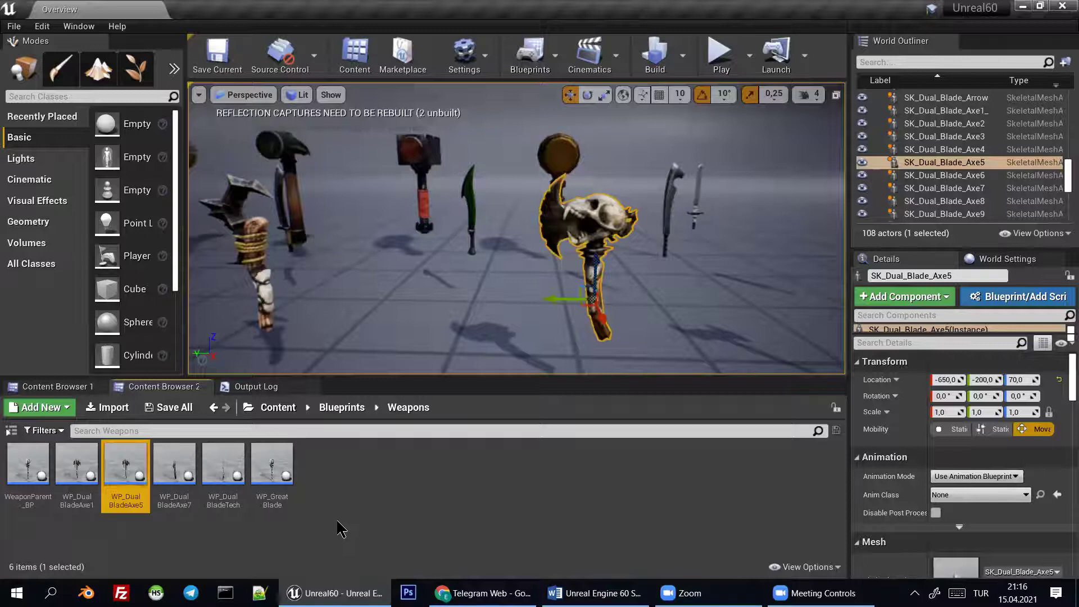
double_click(130, 461)
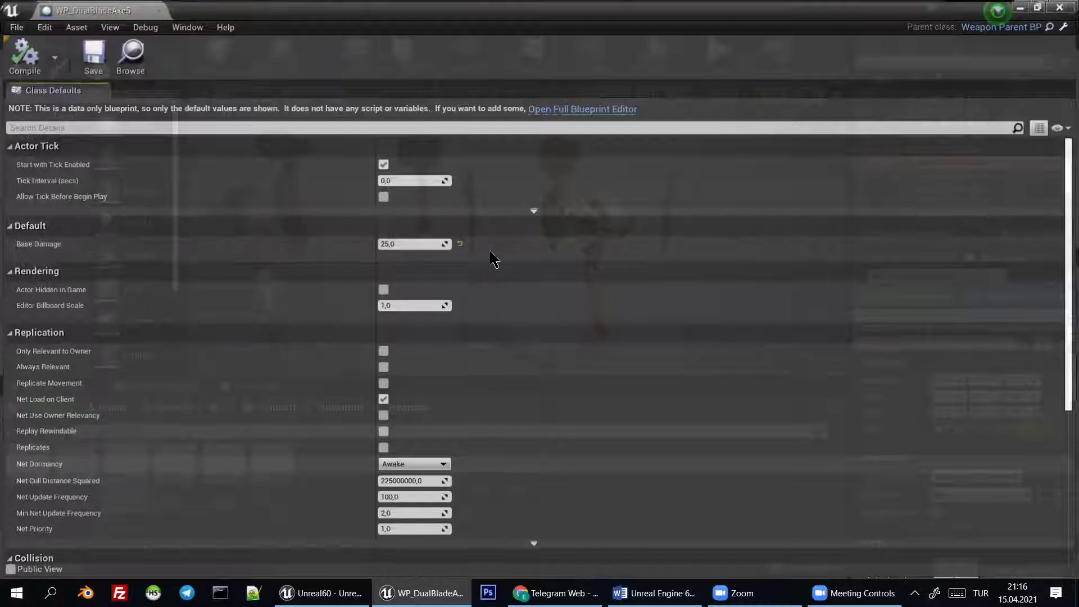
Enter 50 as WP_DualBladeAxe5's Base Damage, save, and switch to the full blueprint editor
text(50)
key(Return)
click(79, 70)
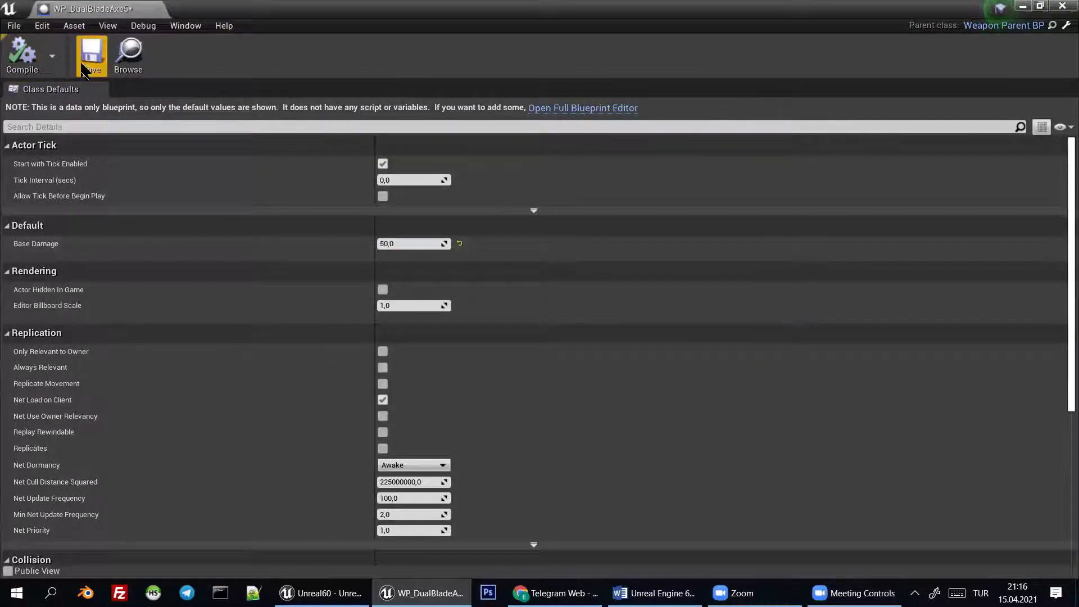
click(569, 111)
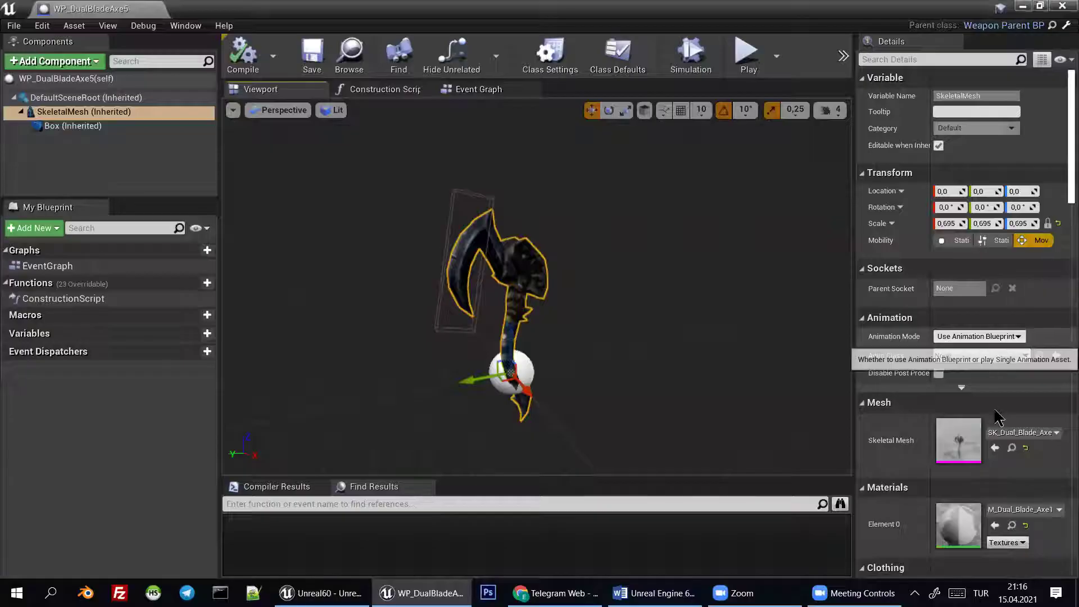
Swap the weapon's skeletal mesh to SK_Dual_Blade_Axe5 and frame the axe head
click(1020, 432)
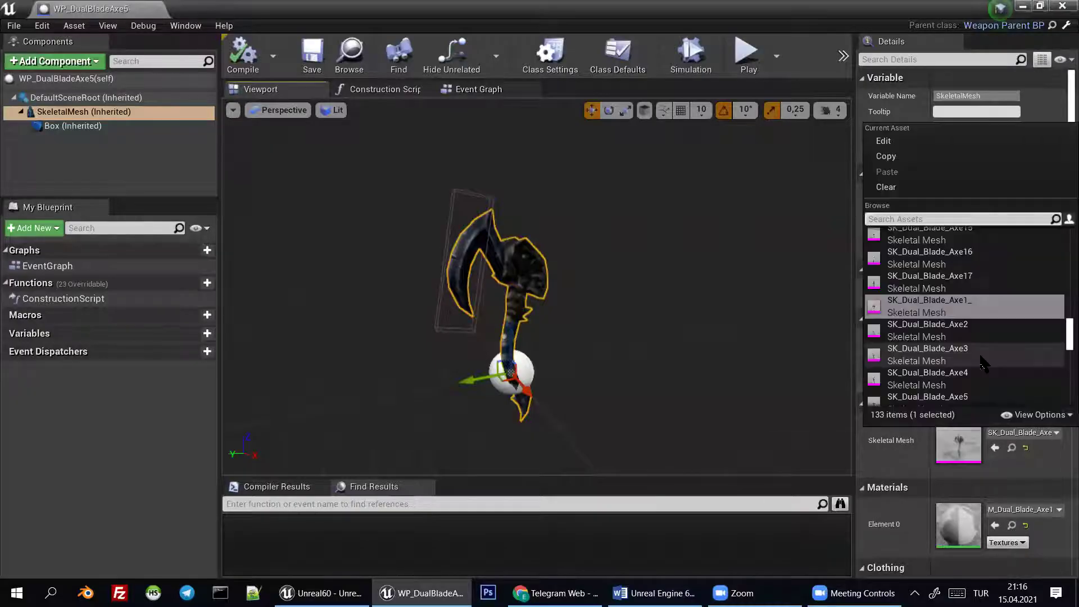
click(978, 395)
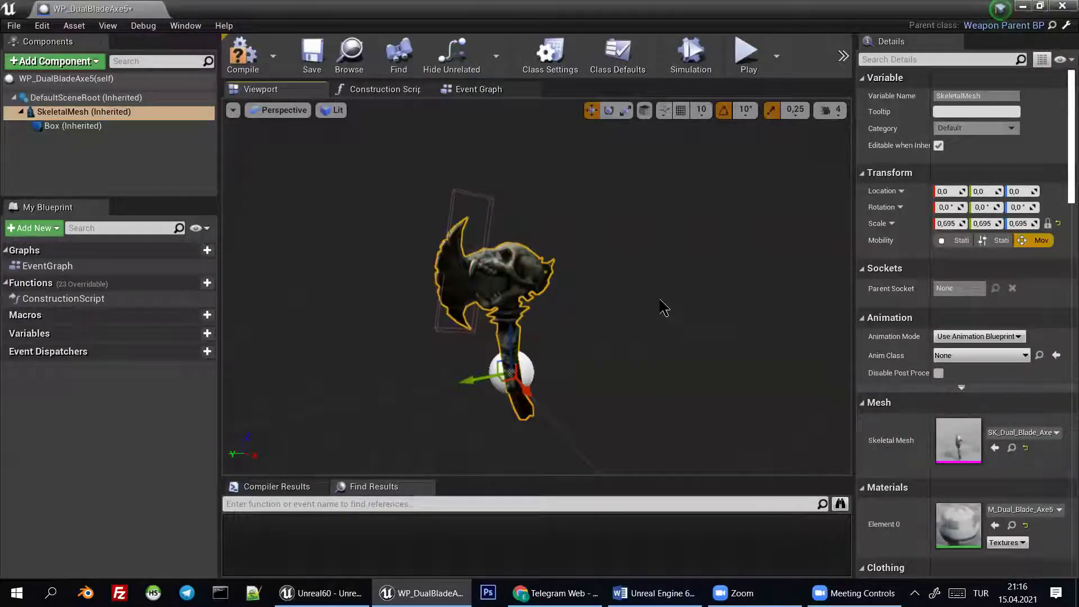
key(f)
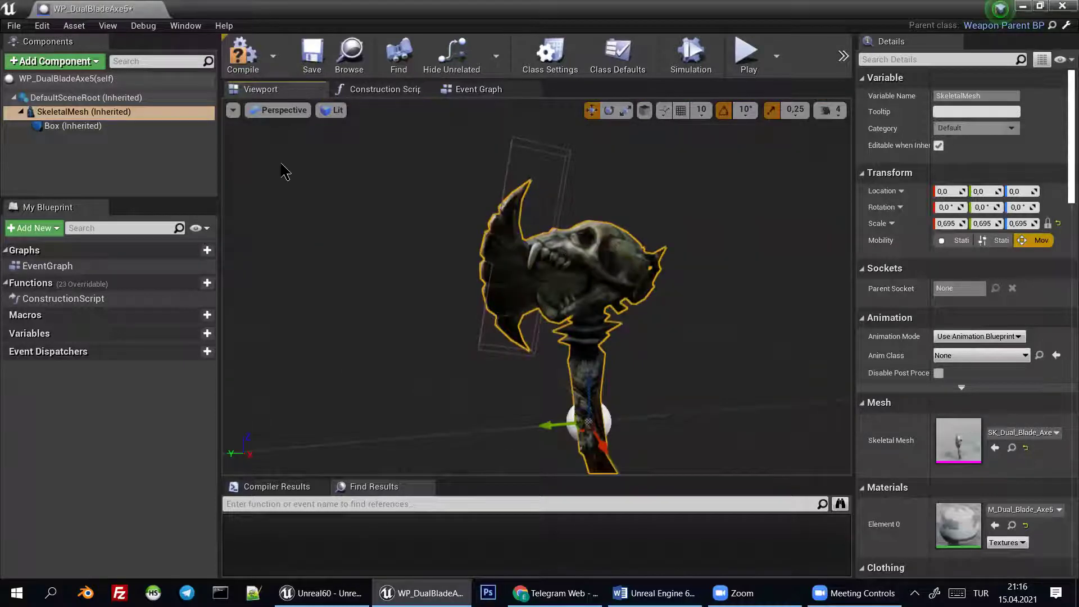
Resize the Box to about 9.18 Y and 19.05 Z extent and move it onto the blade
click(136, 125)
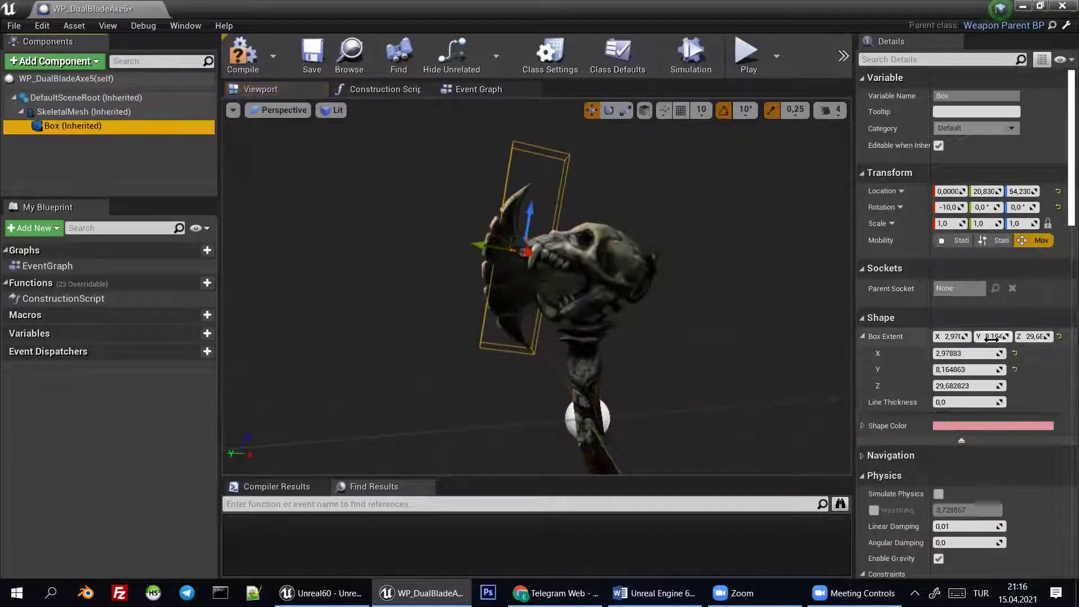
drag(995, 337, 958, 336)
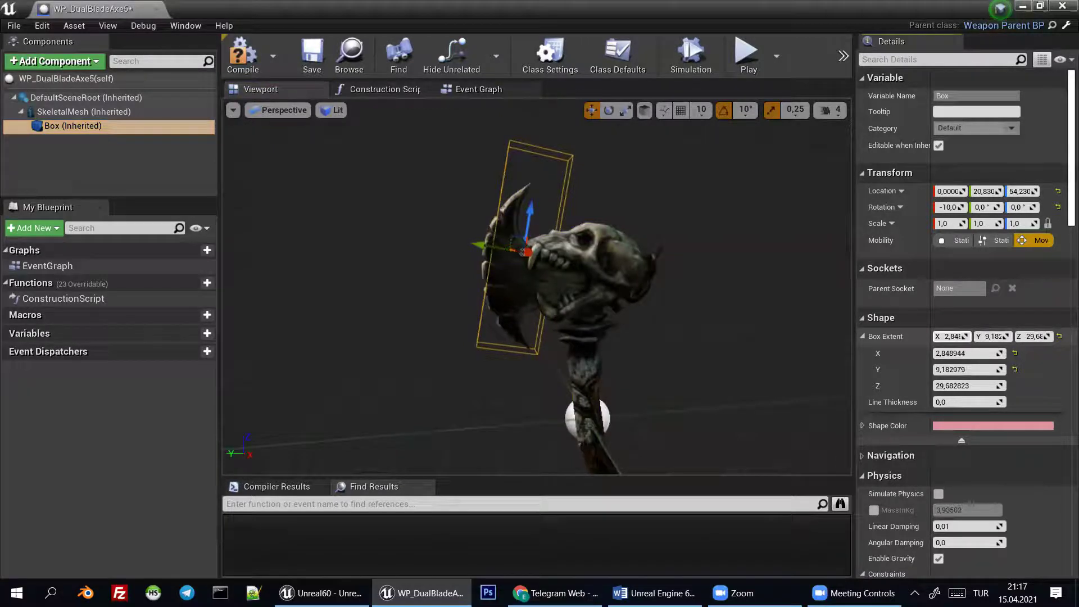
drag(1026, 335, 1006, 336)
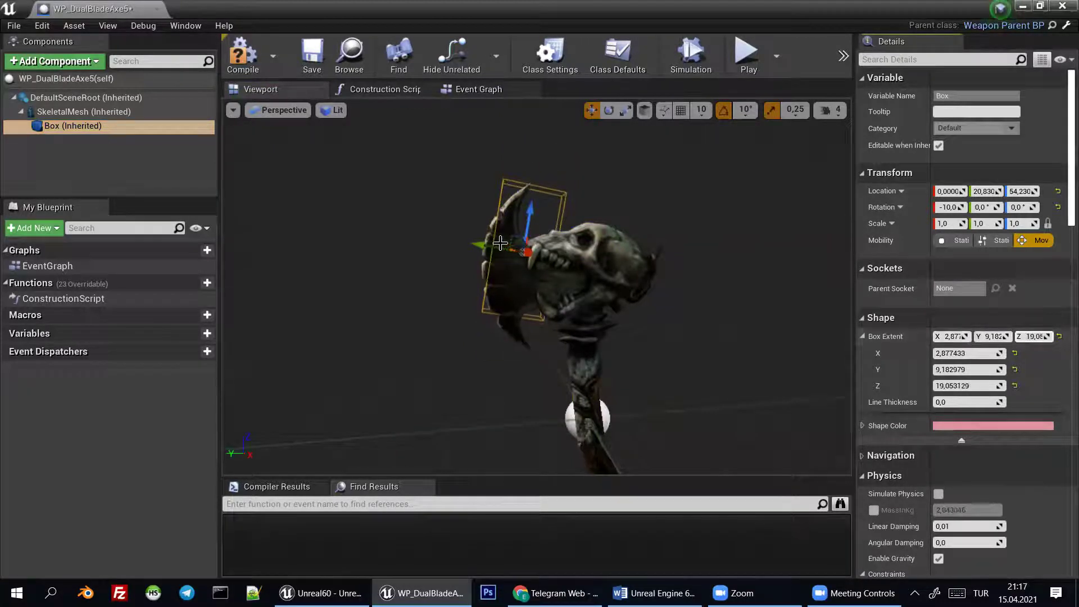
mouse_move(520, 230)
mouse_down()
mouse_move(466, 264)
mouse_move(473, 274)
mouse_up()
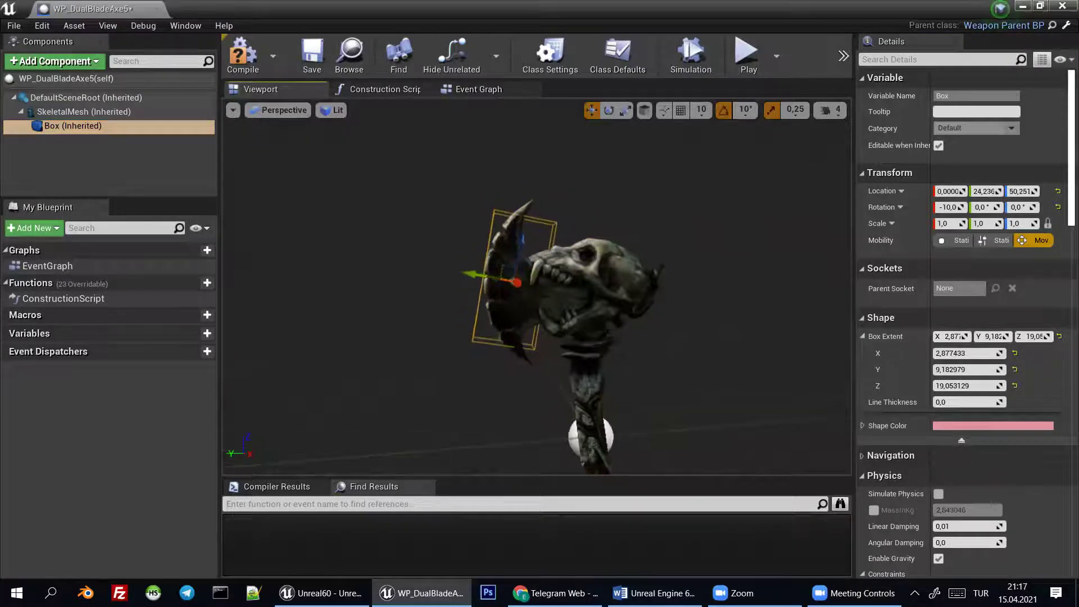
mouse_move(473, 274)
right_down()
mouse_move(505, 281)
mouse_move(539, 337)
right_up()
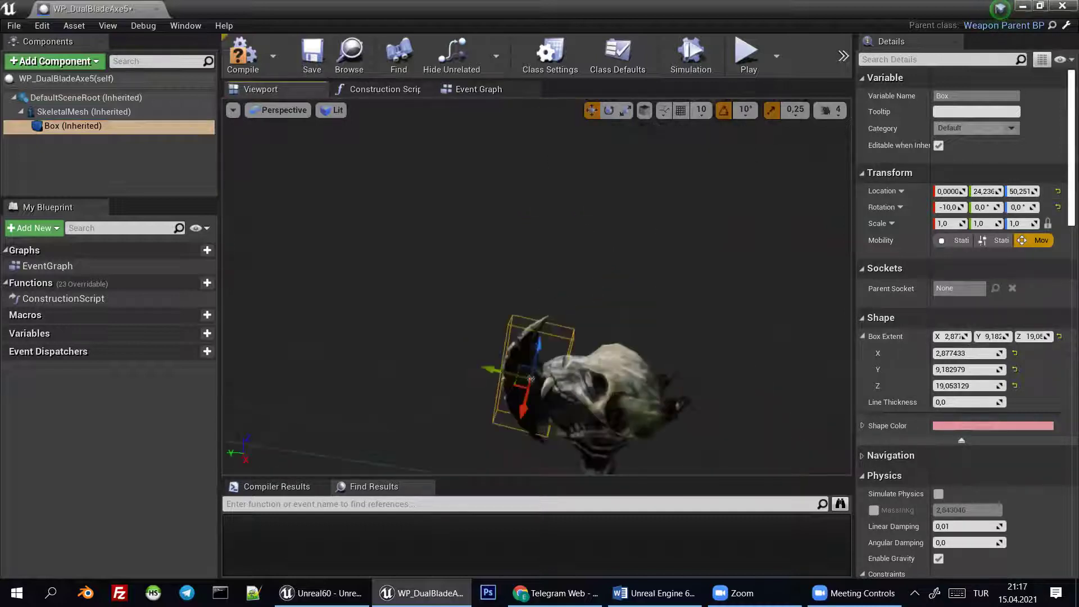
Save and close the WP_DualBladeAxe5 blueprint
click(307, 63)
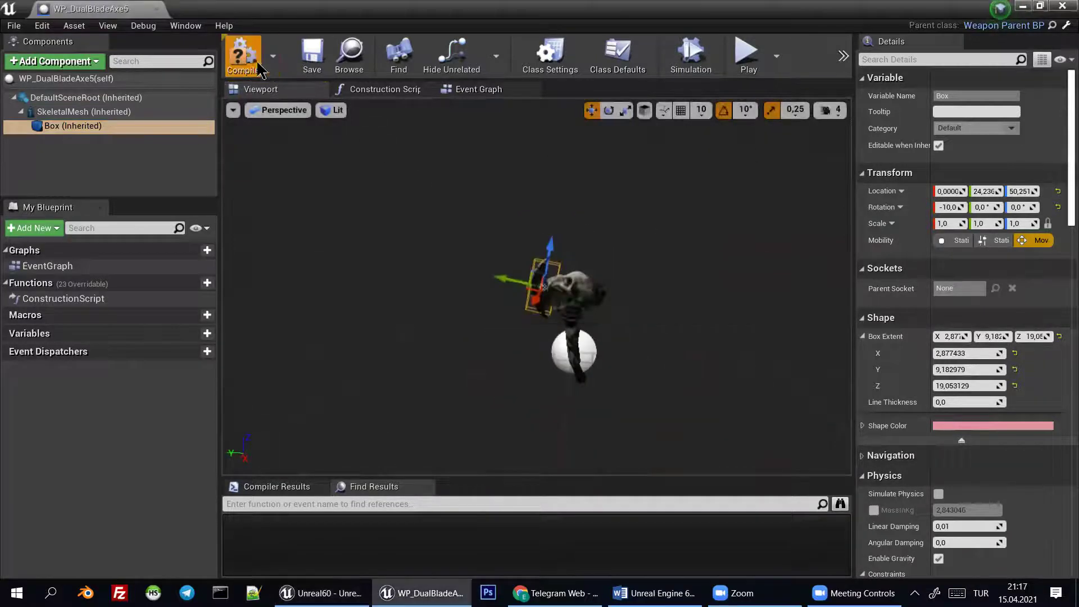
scroll(359, 190, up, 3)
scroll(358, 190, up, 1)
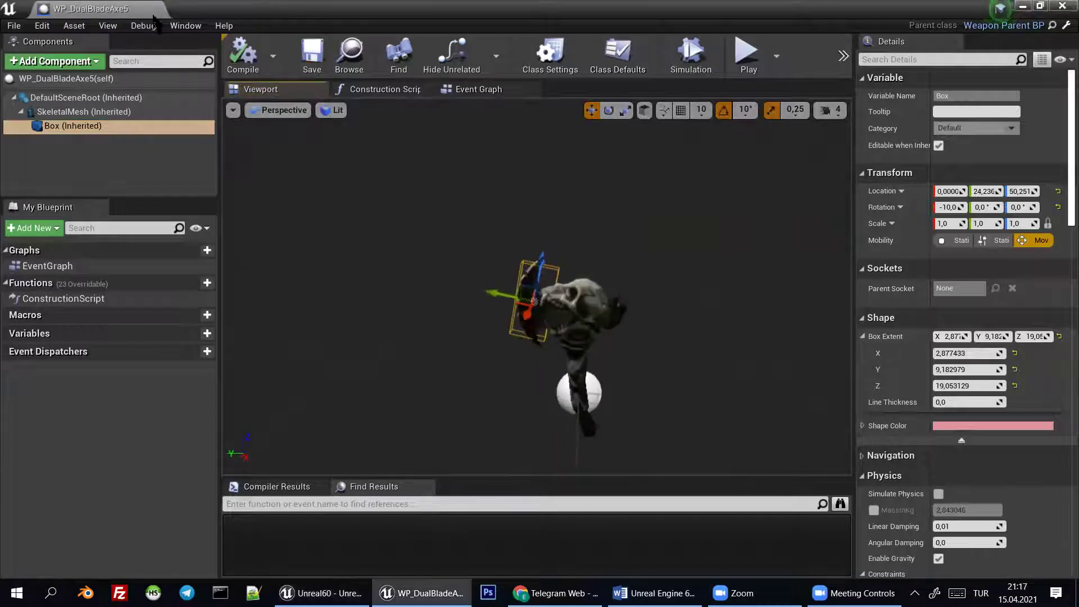
click(156, 10)
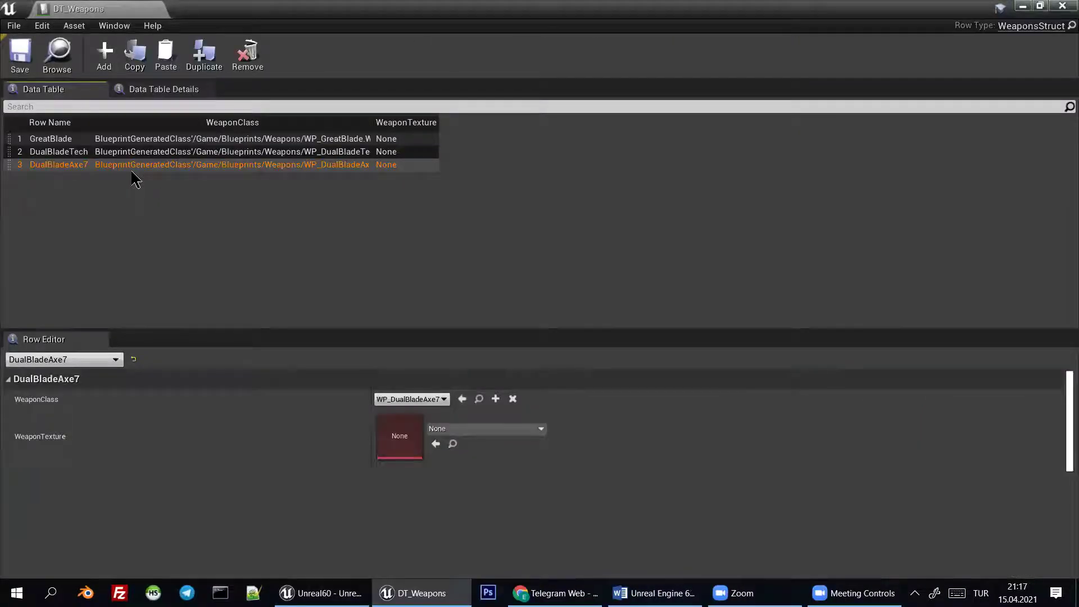
Add a DT_Weapons row named DualBladeAxe1 with weapon class WP_DualBladeAxe1
click(104, 57)
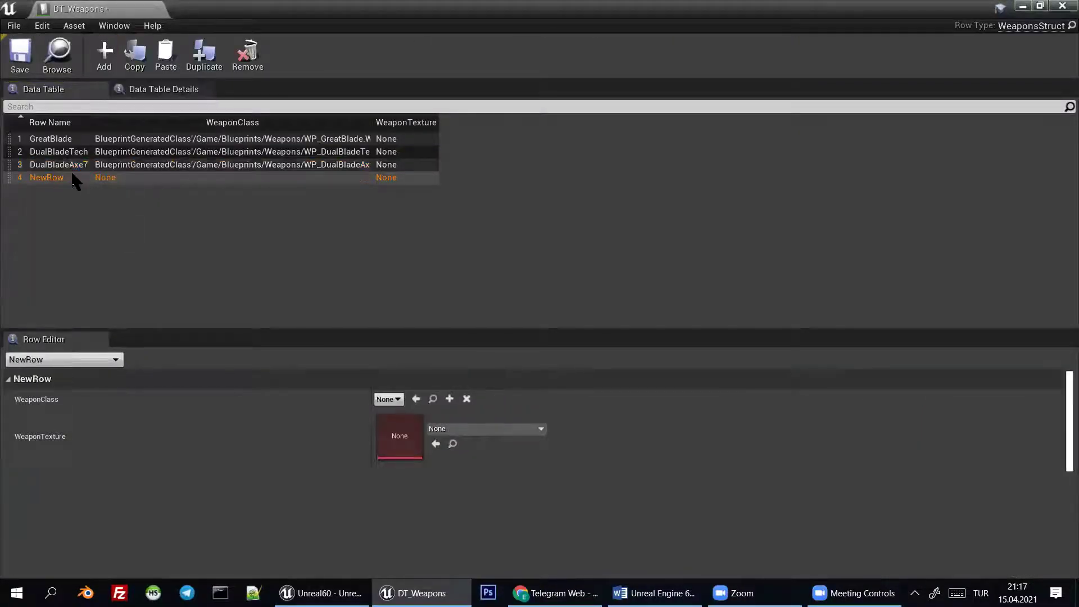
click(388, 399)
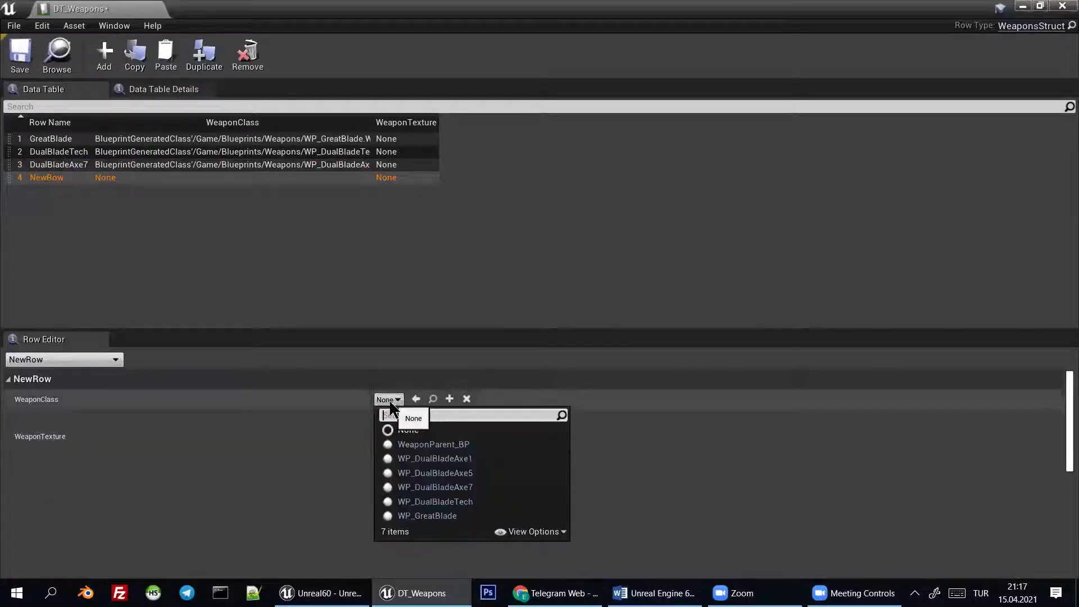
click(474, 459)
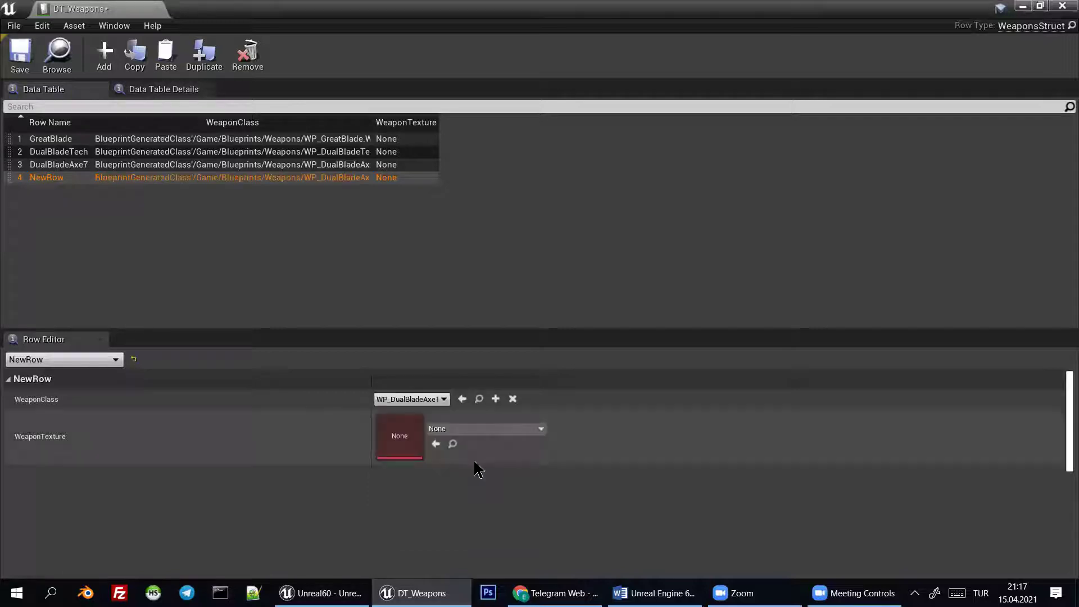
double_click(72, 179)
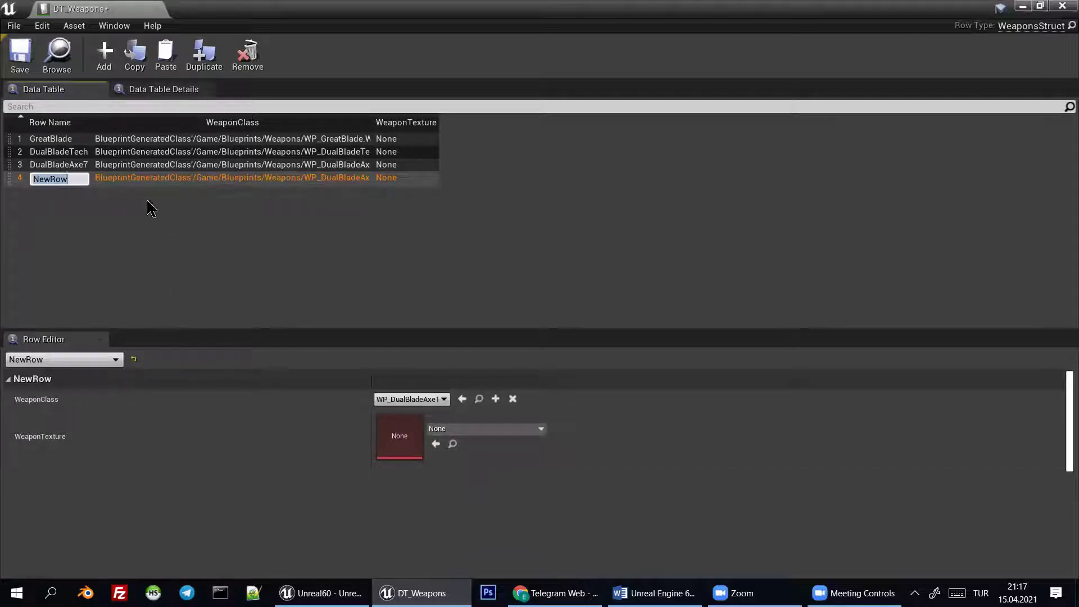
text(D)
text(Axe1)
key(Return)
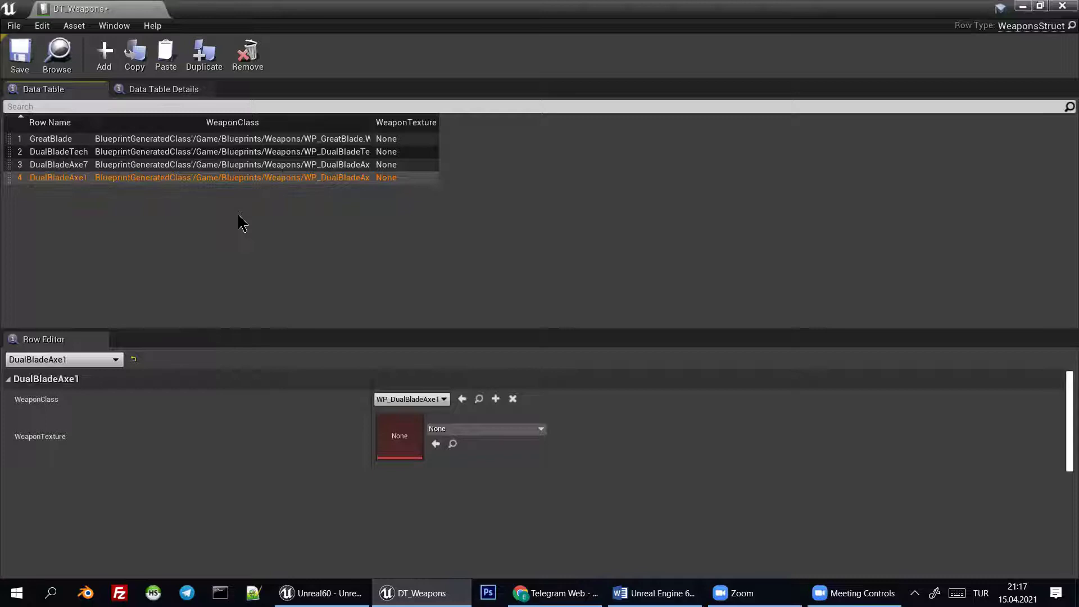
Add a DualBladeAxe5 row using WP_DualBladeAxe5, then save and close the table
click(104, 56)
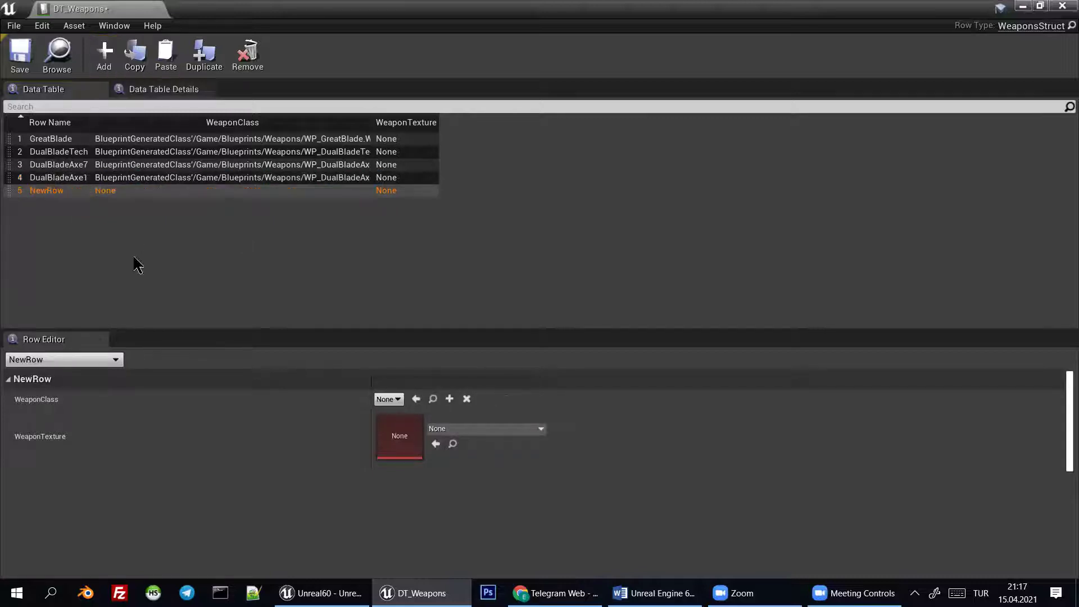
click(388, 399)
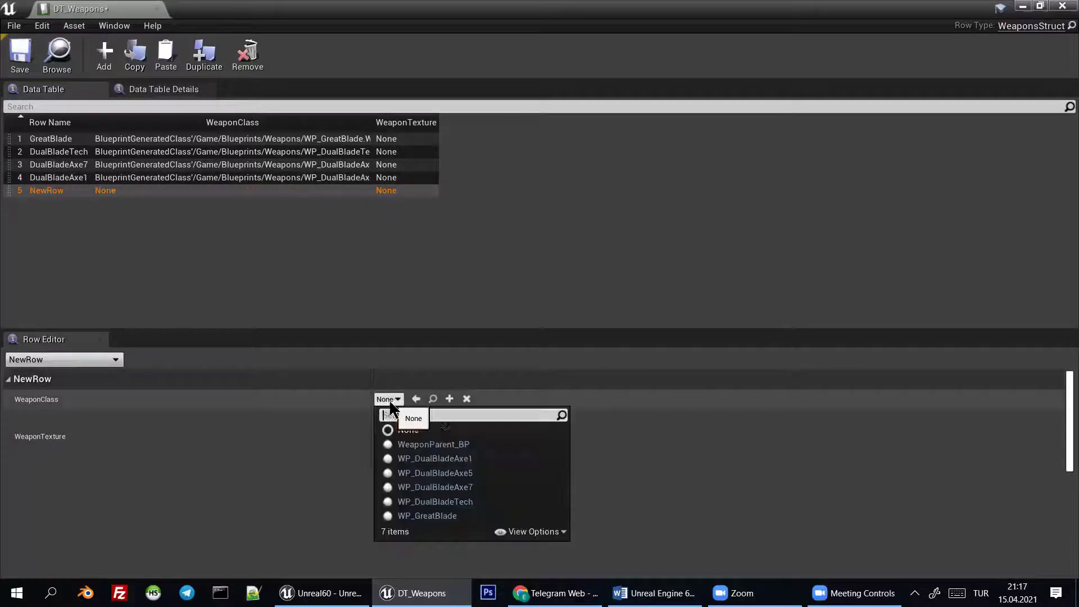
click(475, 474)
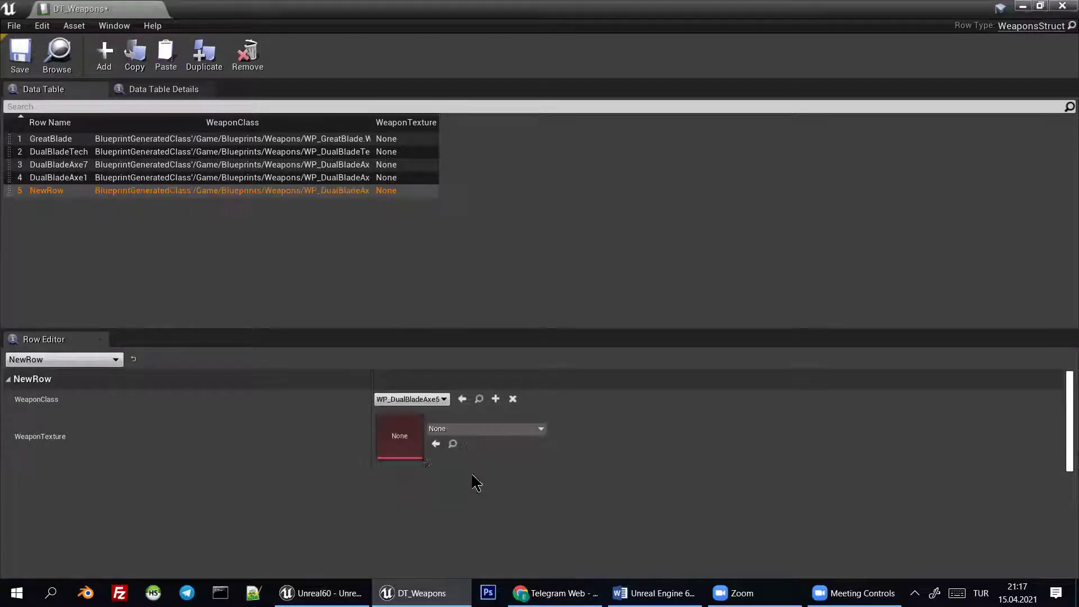
double_click(75, 190)
text(Dual)
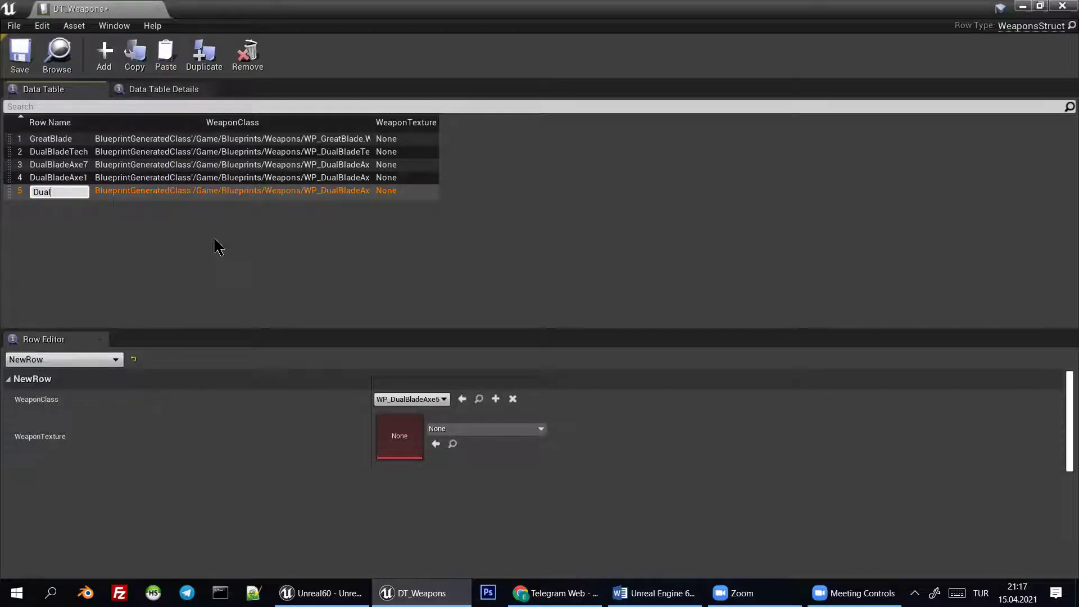
text(BladeAxe5)
key(Return)
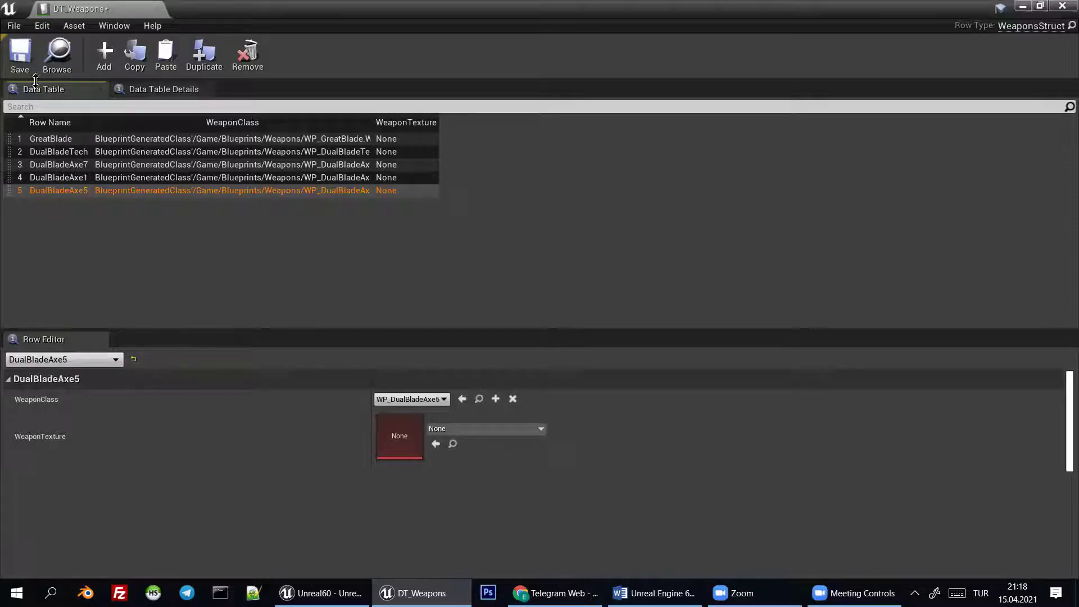
click(20, 53)
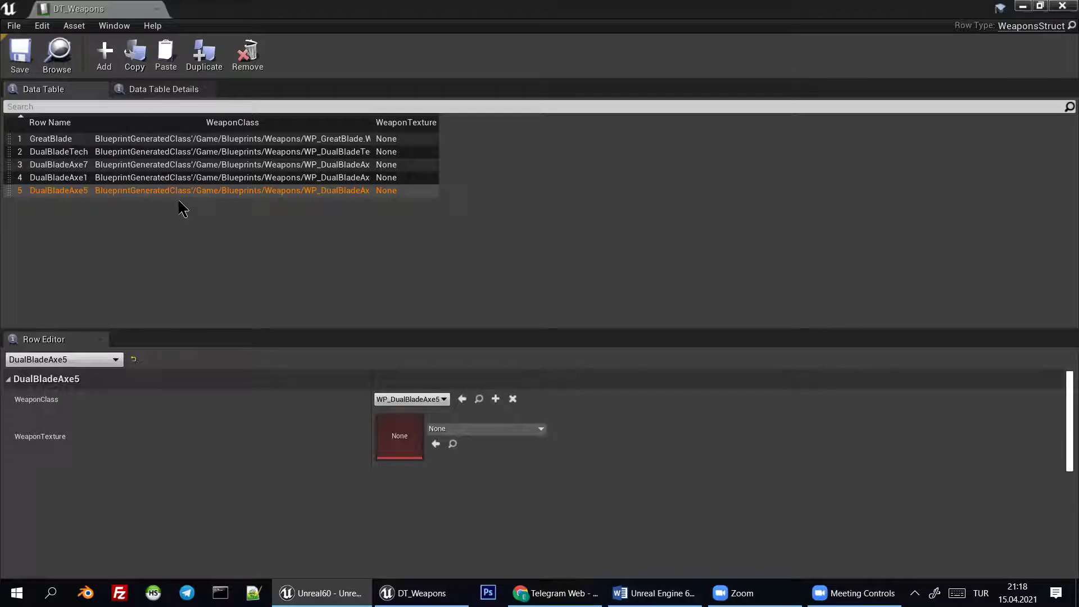
click(157, 9)
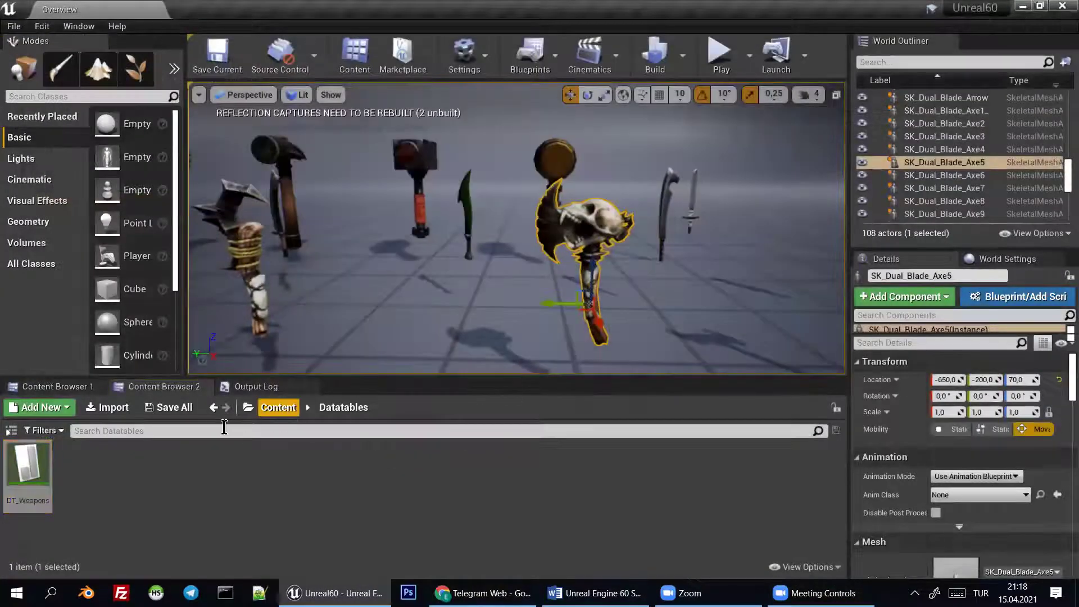
Search the content for 'myelven' and open the MyElvenRuins level
click(180, 434)
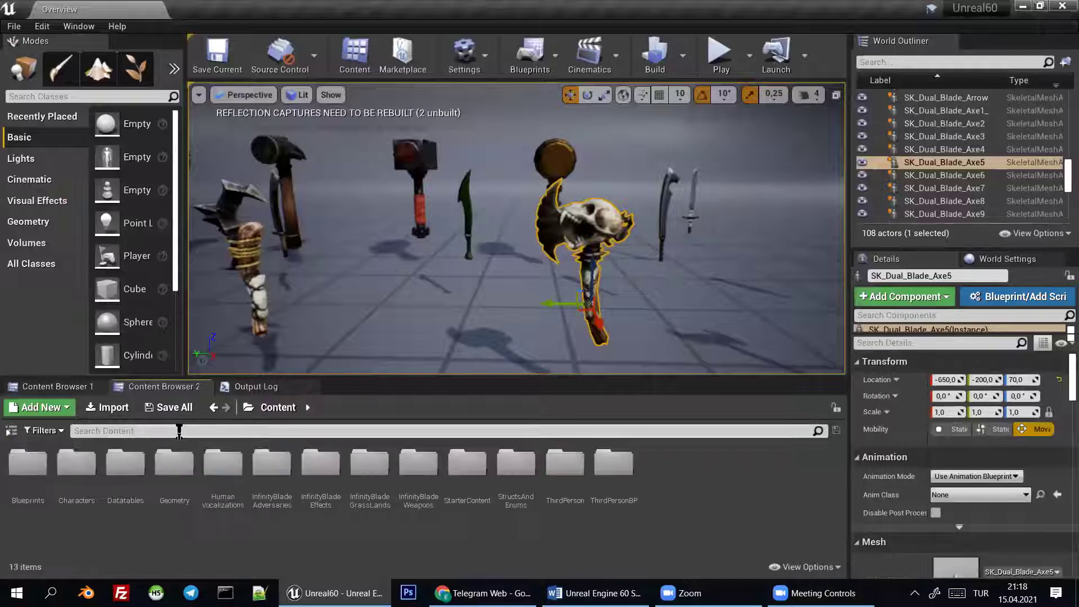
text(myelve)
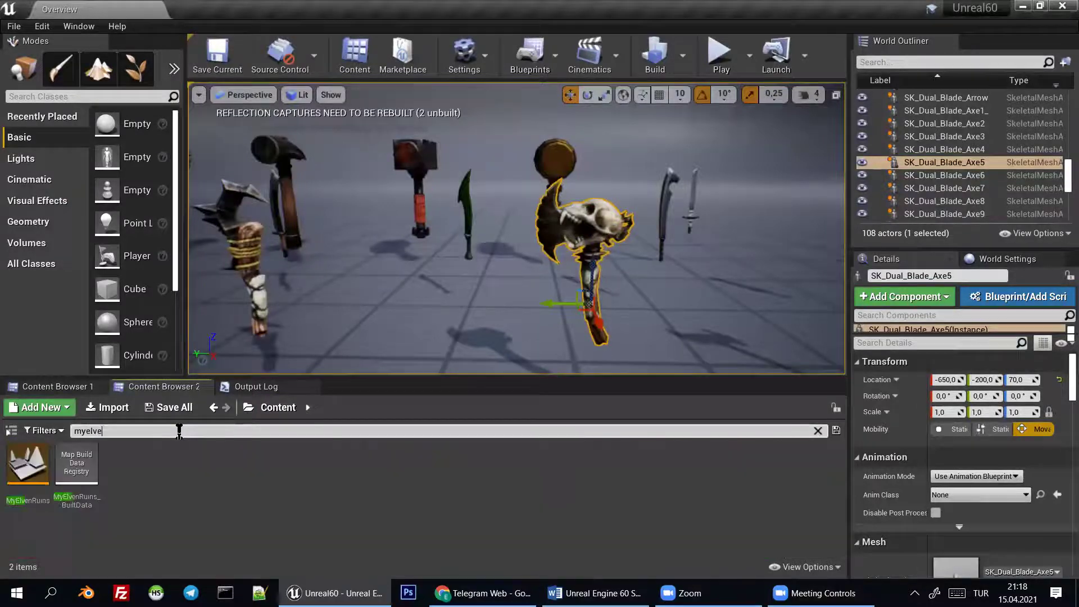
text(n)
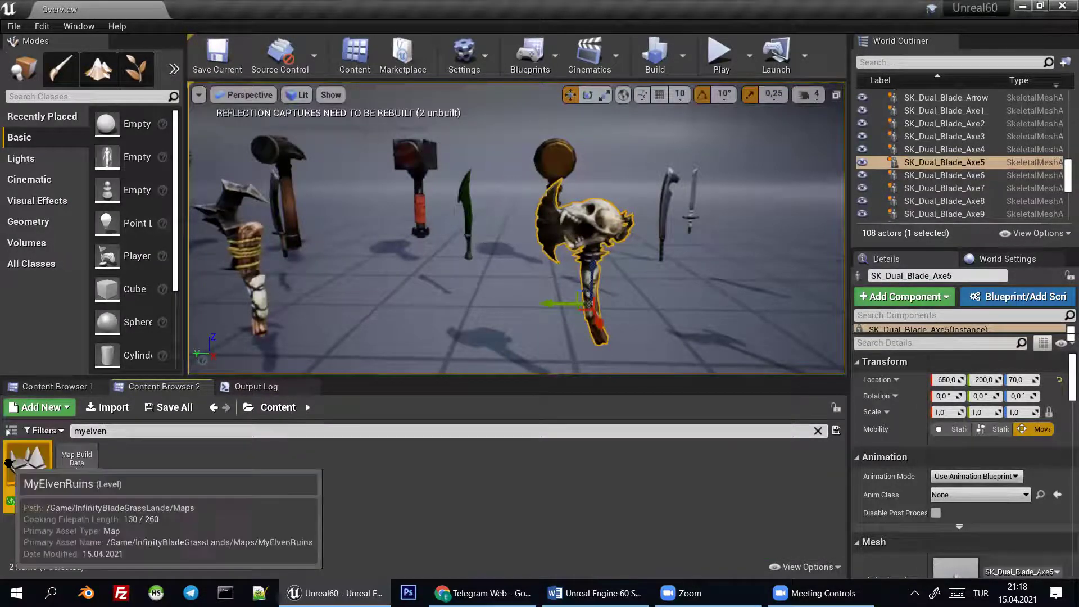
double_click(27, 464)
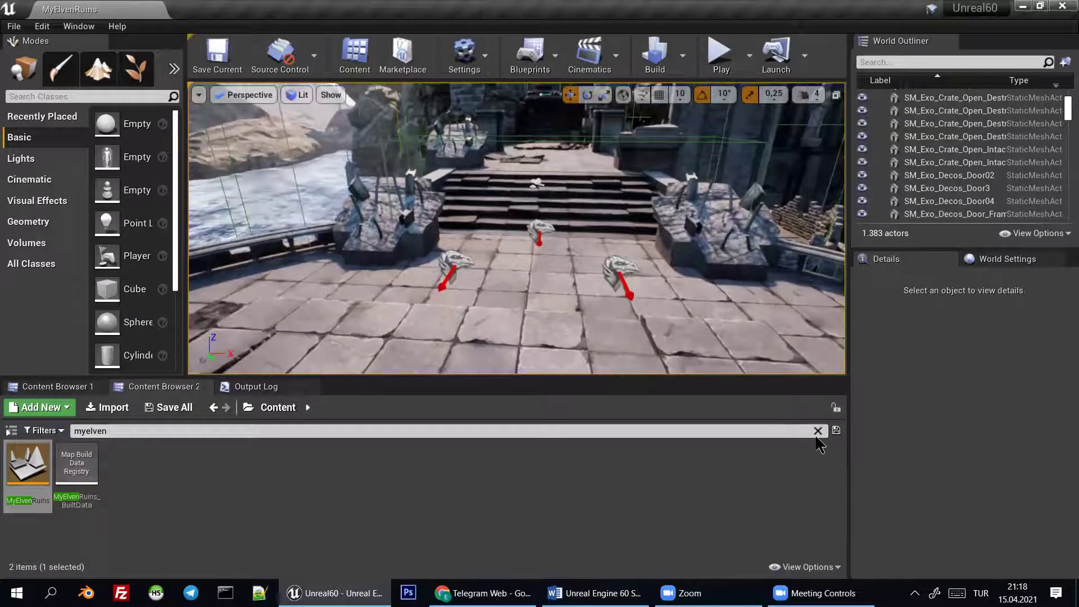
Clear the search and open AvalanceGruntling_BP from Blueprints > EnemyChars
click(818, 431)
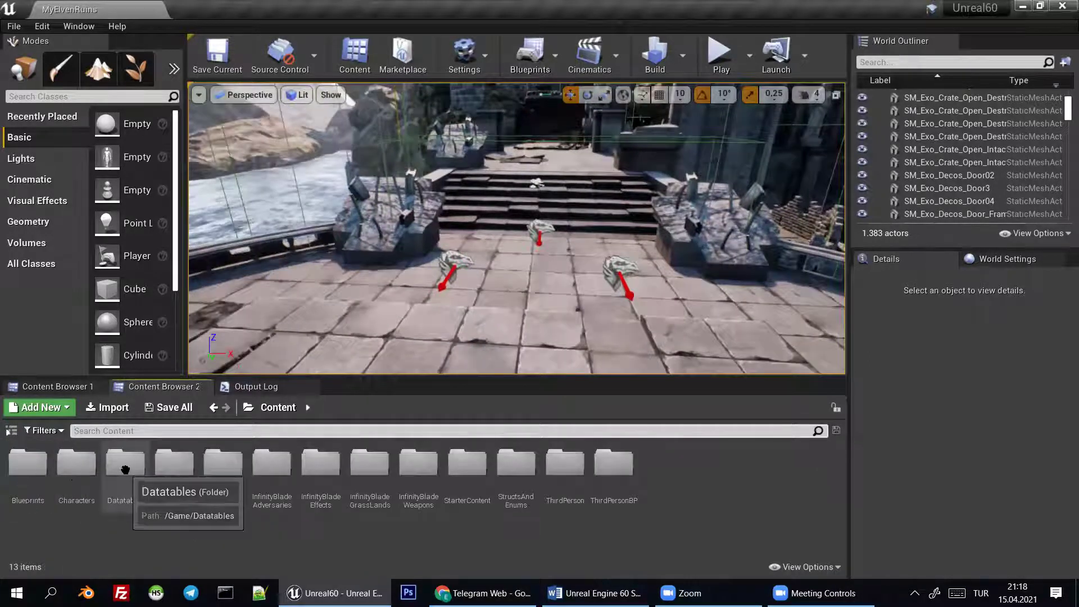
double_click(77, 487)
click(279, 407)
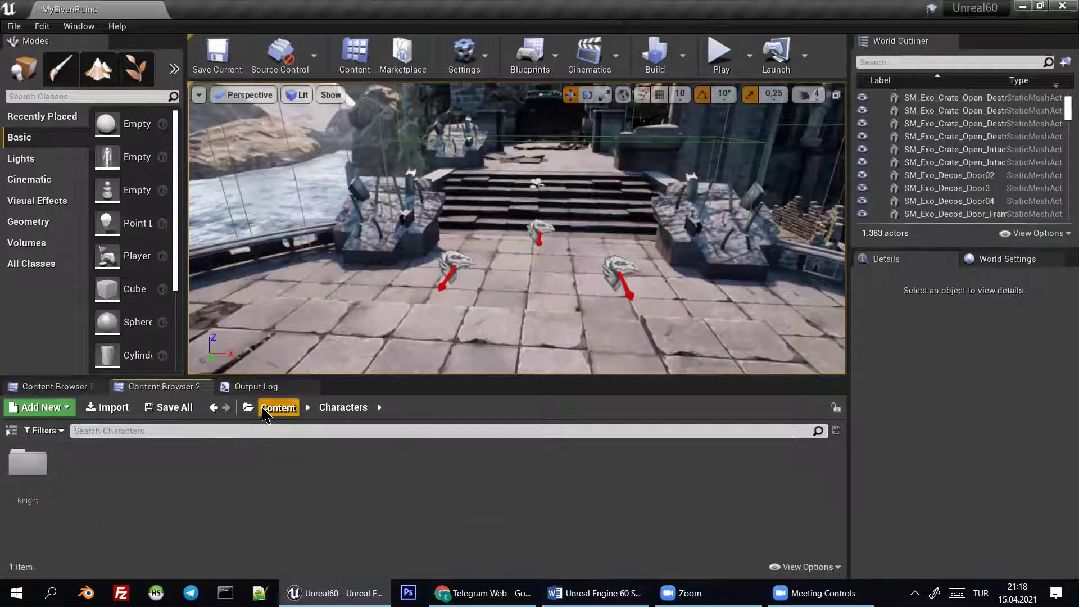
double_click(56, 497)
double_click(77, 466)
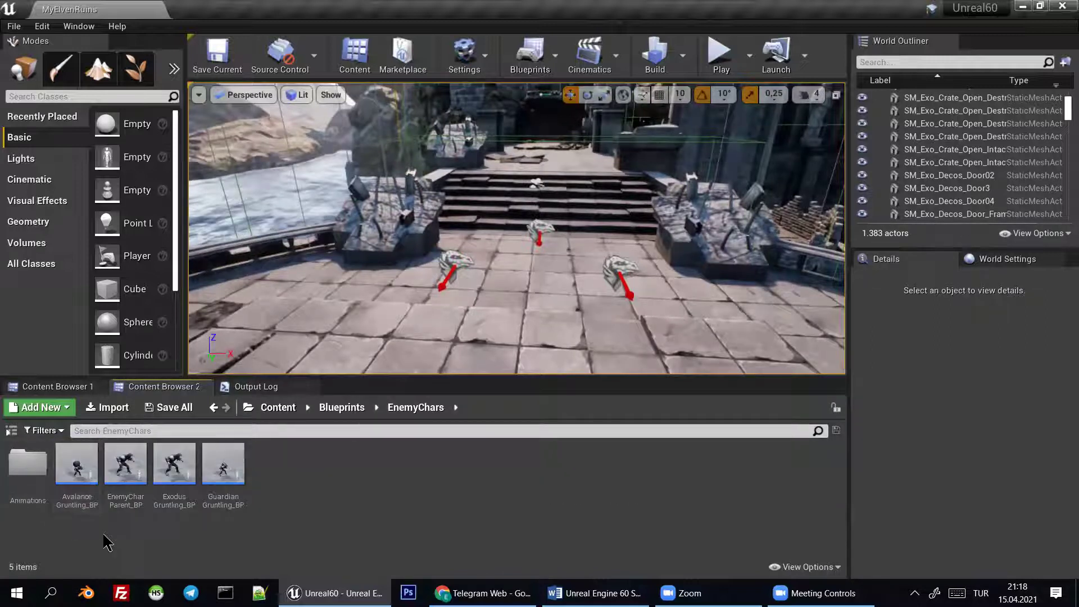
double_click(86, 469)
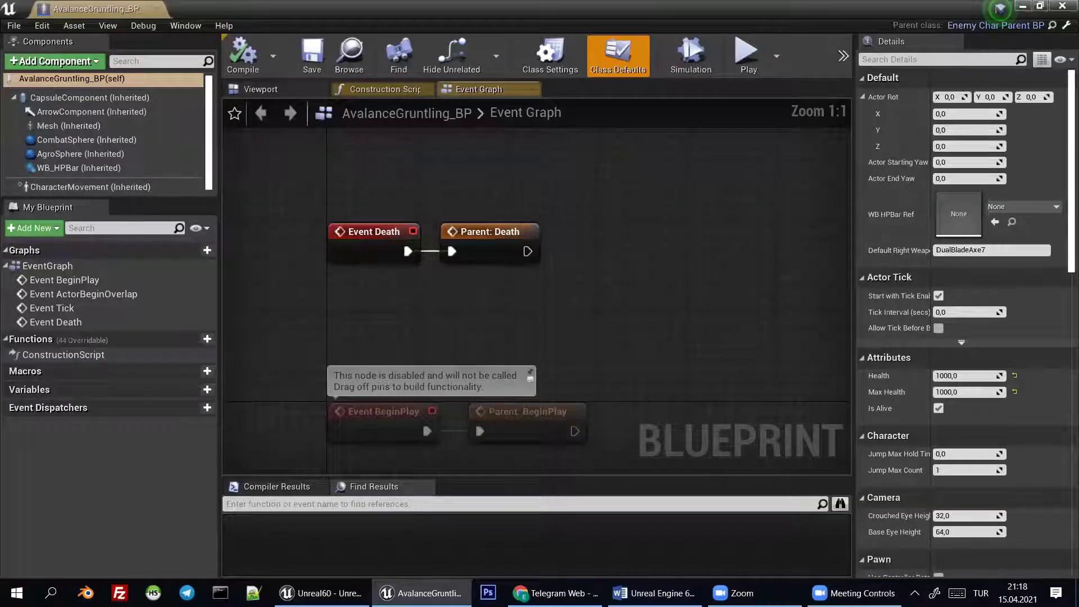
Change Default Right Weapon Name from DualBladeAxe7 to DualBladeAxe5, then compile, save and close the blueprint
click(260, 89)
mouse_move(595, 225)
mouse_down()
mouse_move(585, 208)
mouse_move(596, 236)
mouse_up()
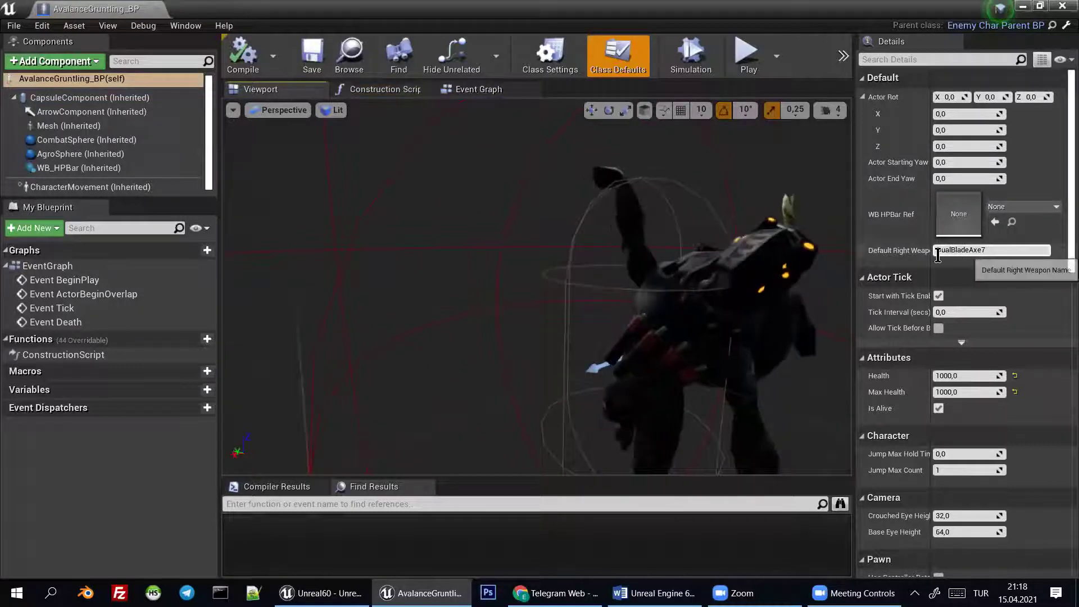
click(1021, 250)
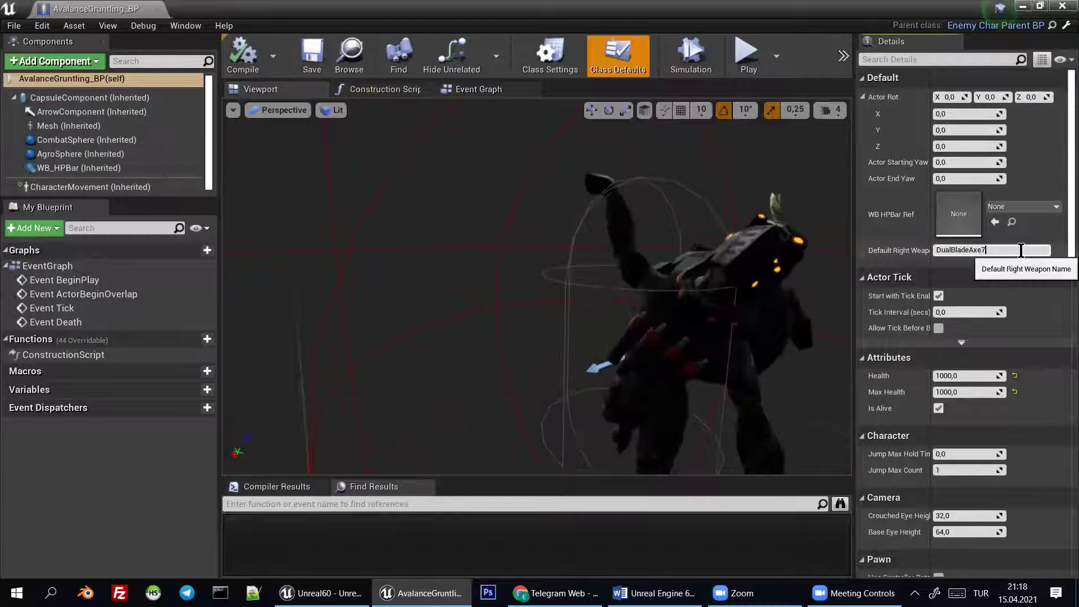
key(BackSpace)
text(5)
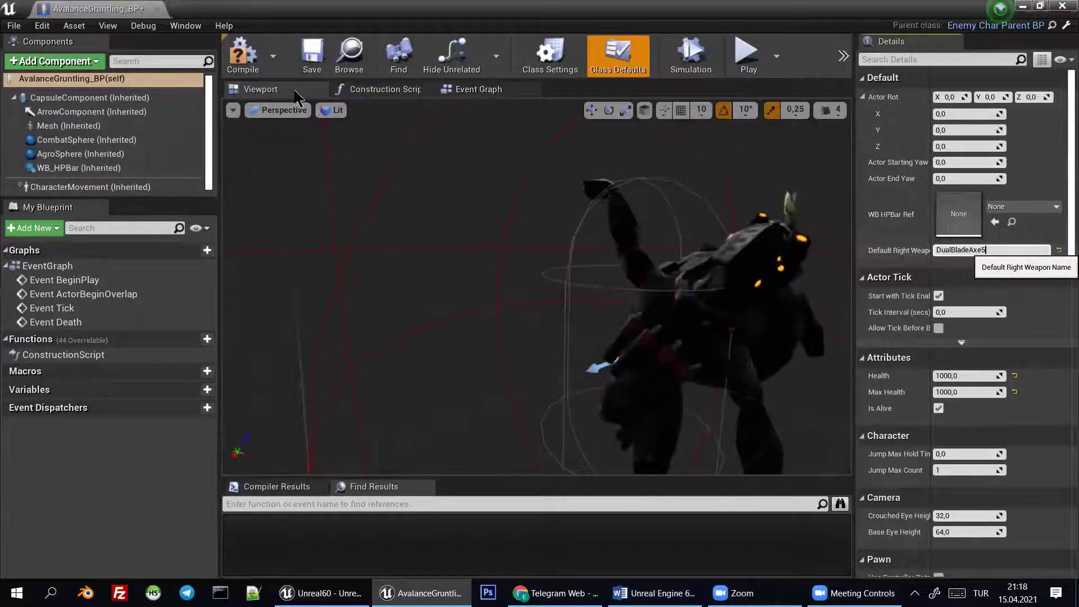
click(311, 56)
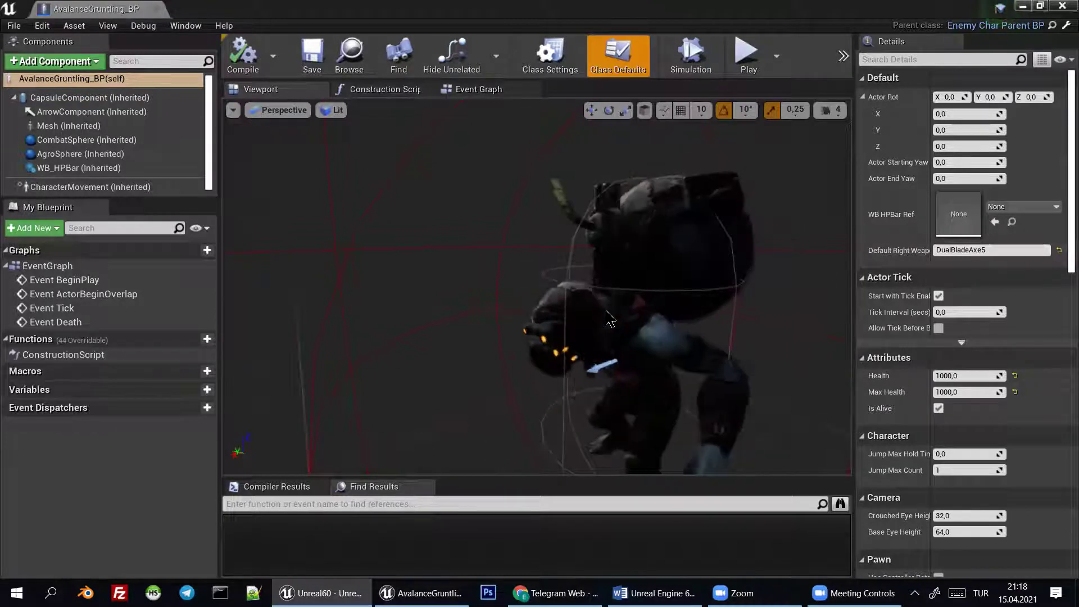
click(311, 56)
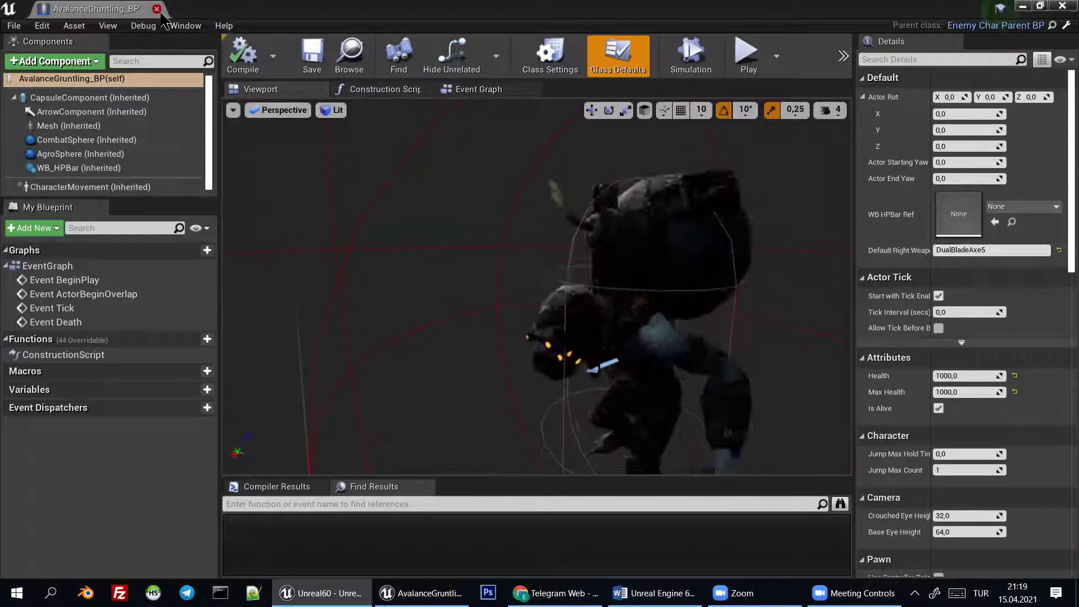
click(157, 8)
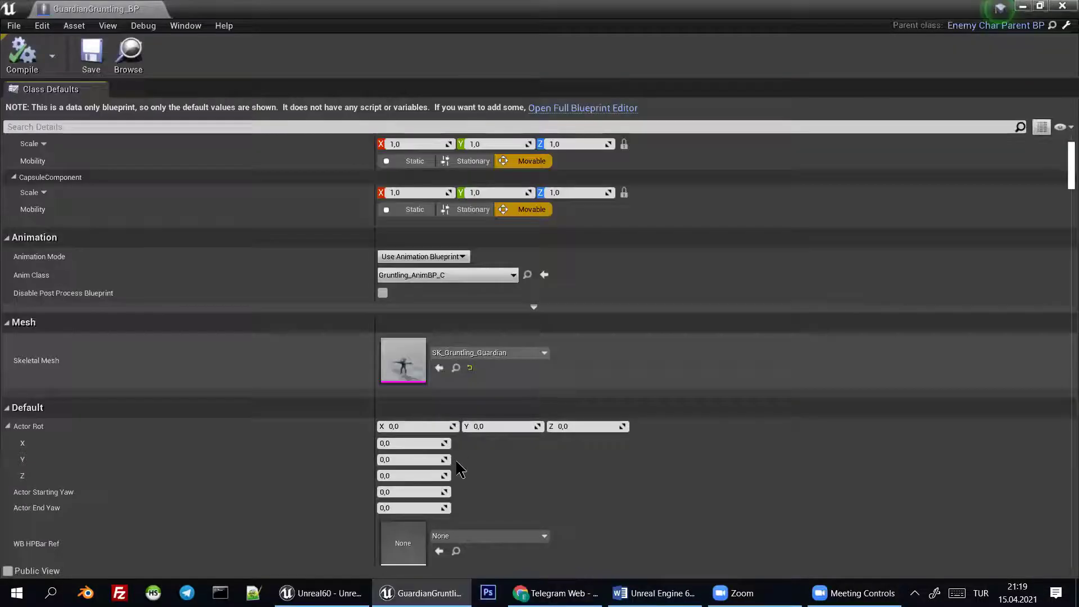
Change GuardianGruntling_BP's Default Right Weapon Name to DualBladeAxe1, then compile and close the blueprint
scroll(439, 495, down, 3)
click(435, 494)
key(BackSpace)
text(1)
key(Return)
click(22, 63)
click(159, 10)
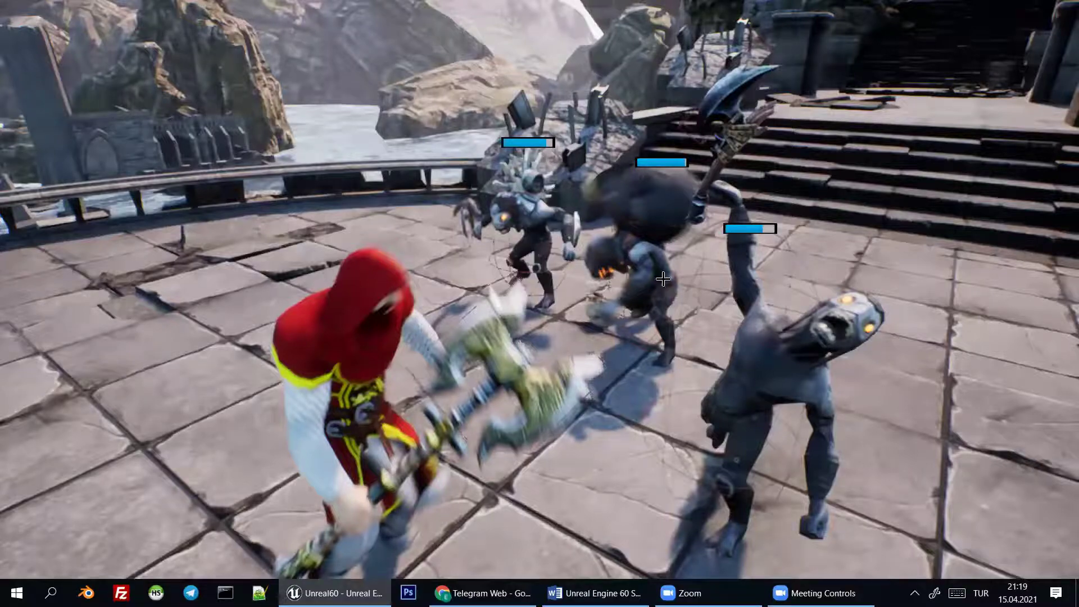
End the play-test, restore the normal editor layout, and bring up MainChar_BP
key(Escape)
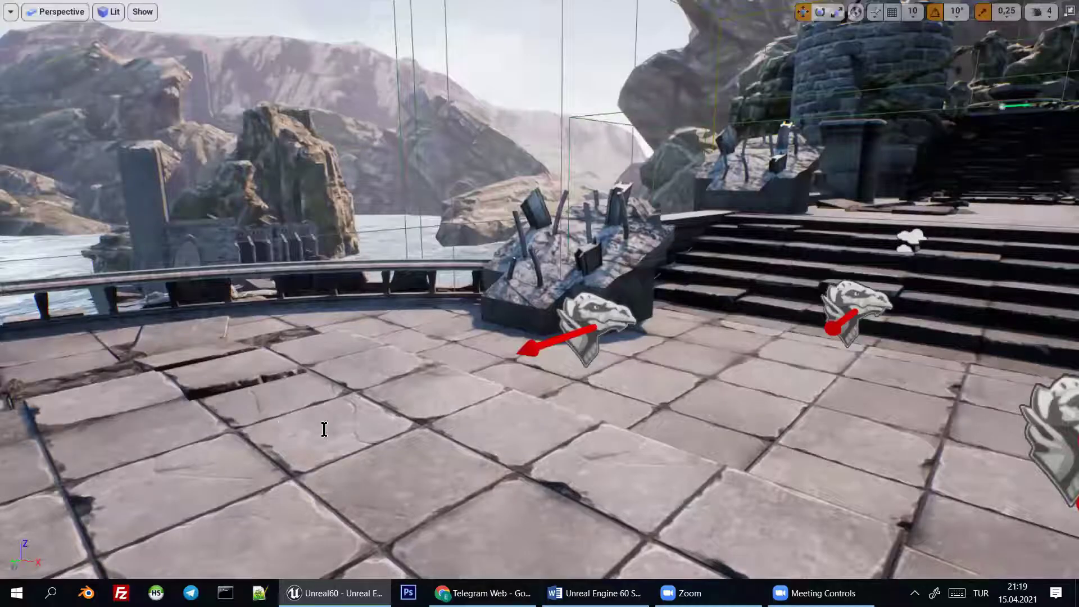
key(F11)
double_click(28, 467)
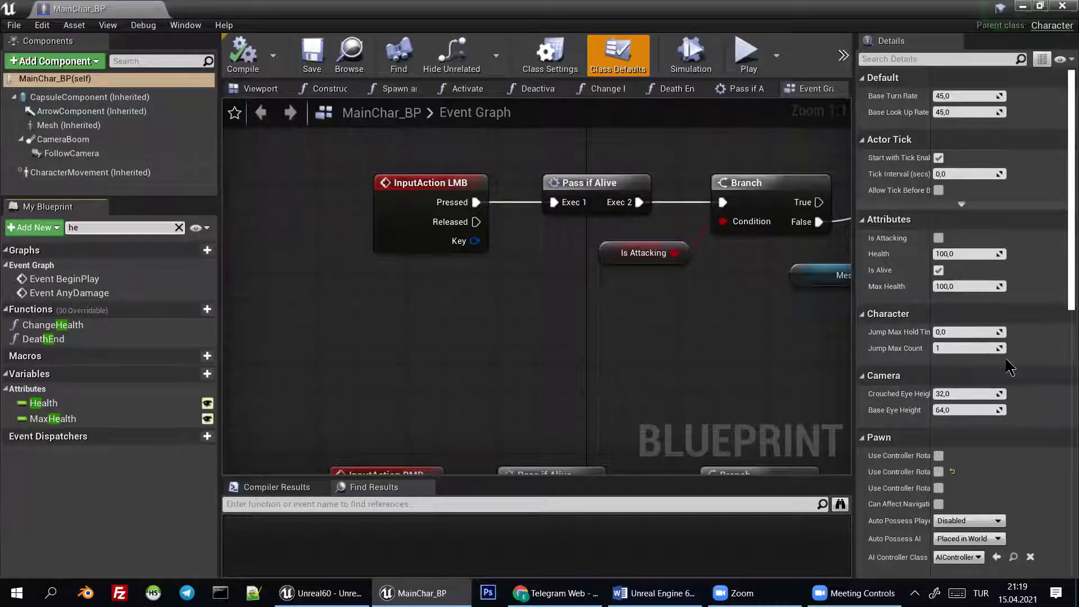
Set MainChar_BP's MaxHealth default value to 300, compile, and minimize the blueprint editor
text(a)
click(115, 364)
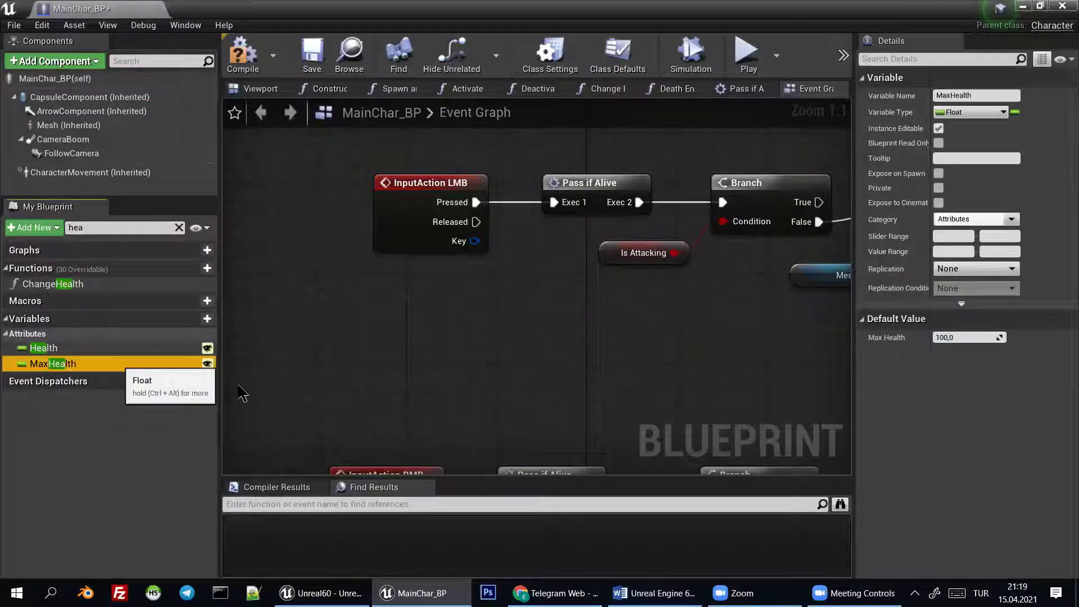
click(987, 339)
text(30)
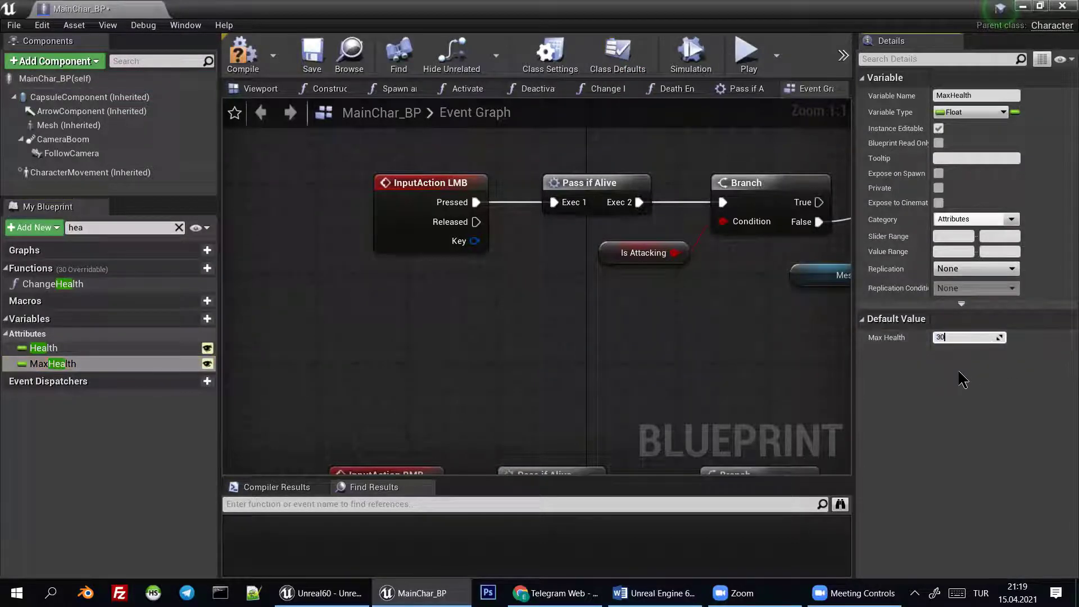
text(0)
key(Return)
drag(220, 96, 241, 95)
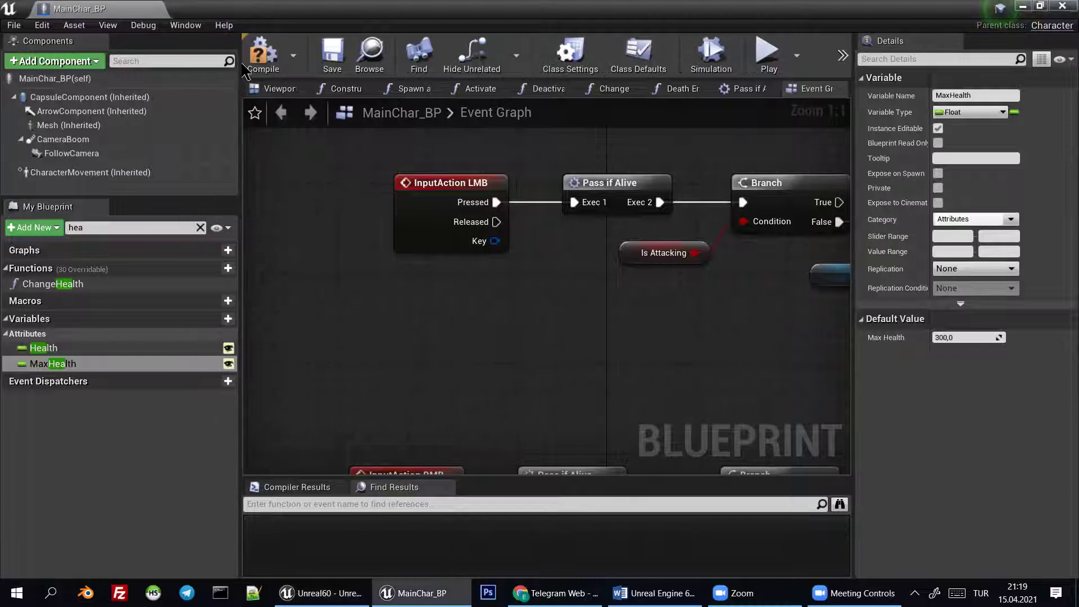
click(263, 53)
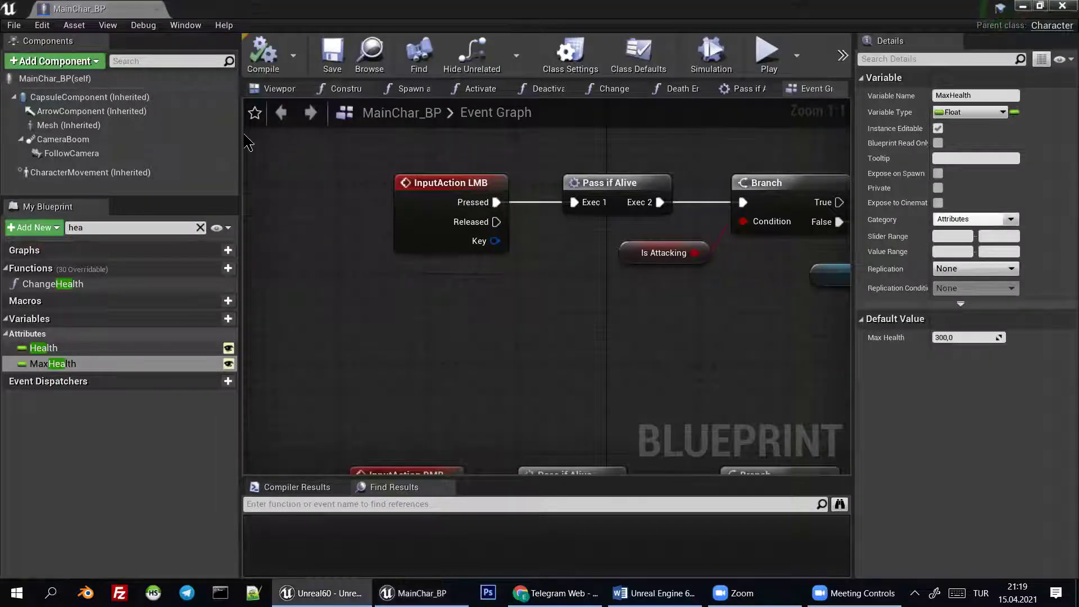
right_drag(246, 143, 296, 143)
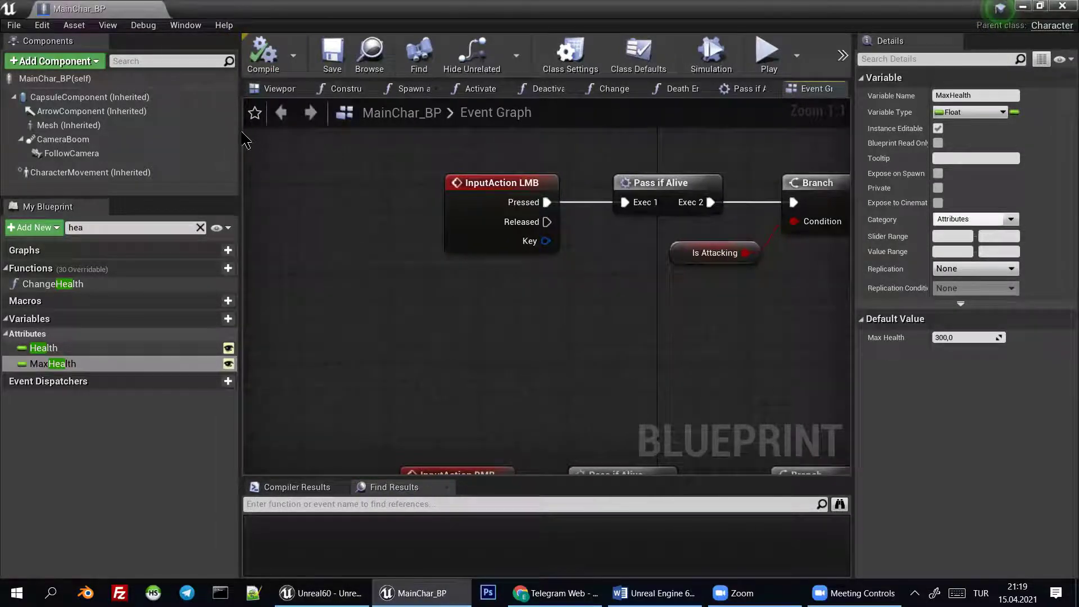
drag(240, 134, 227, 134)
click(1024, 5)
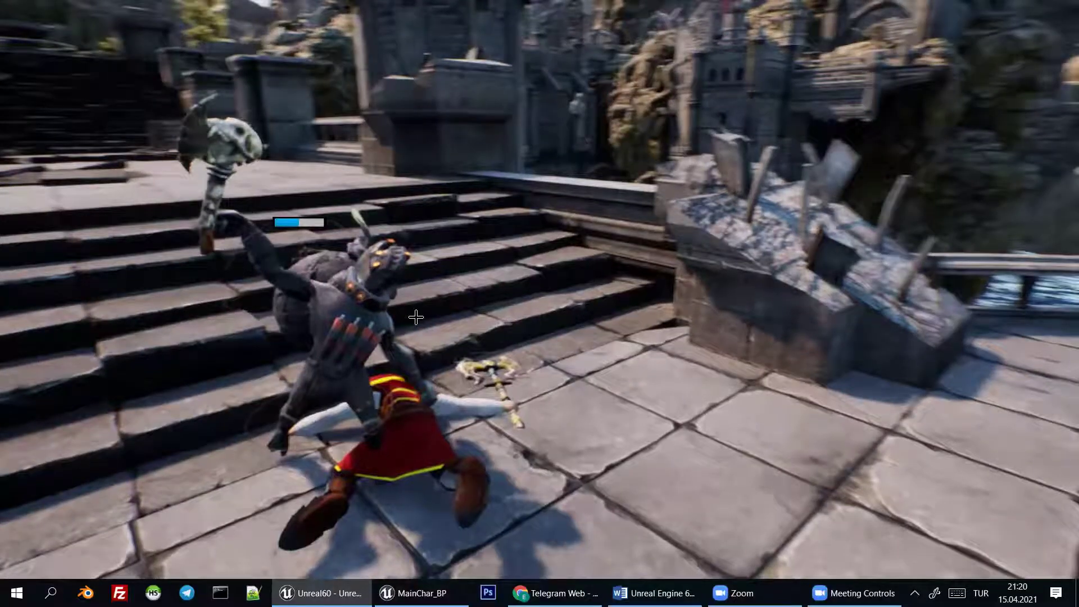
key(Escape)
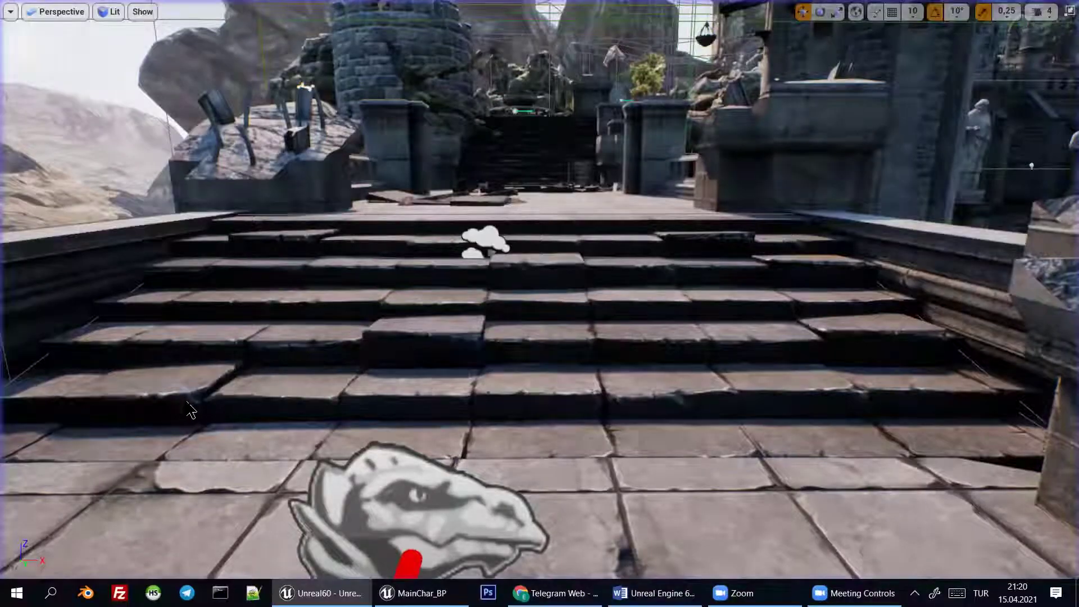
key(F11)
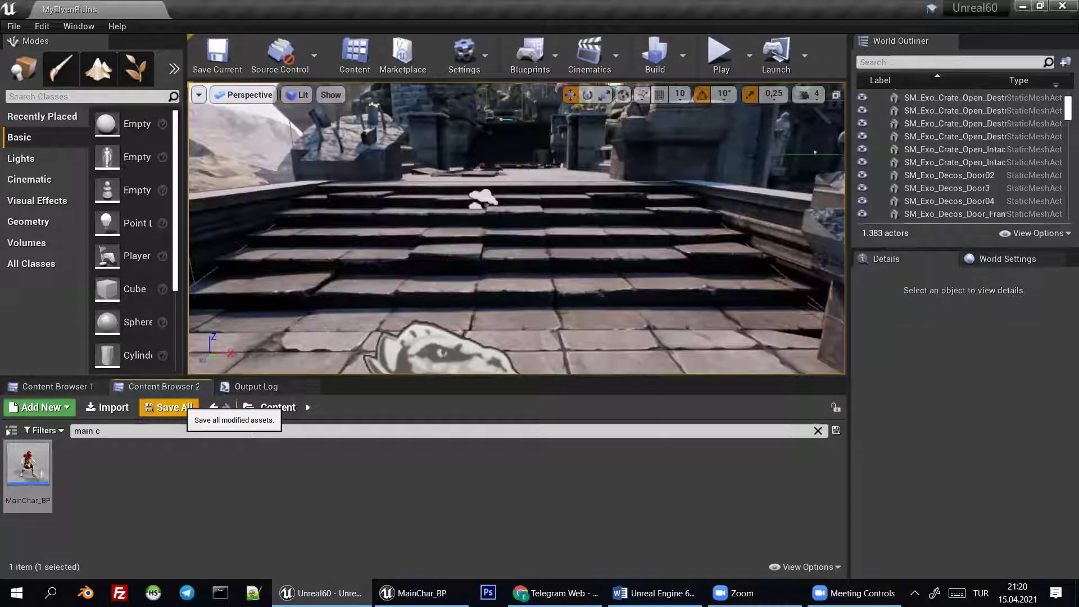
Fly the viewport camera around the circular platform and stairs
right_drag(640, 242, 641, 258)
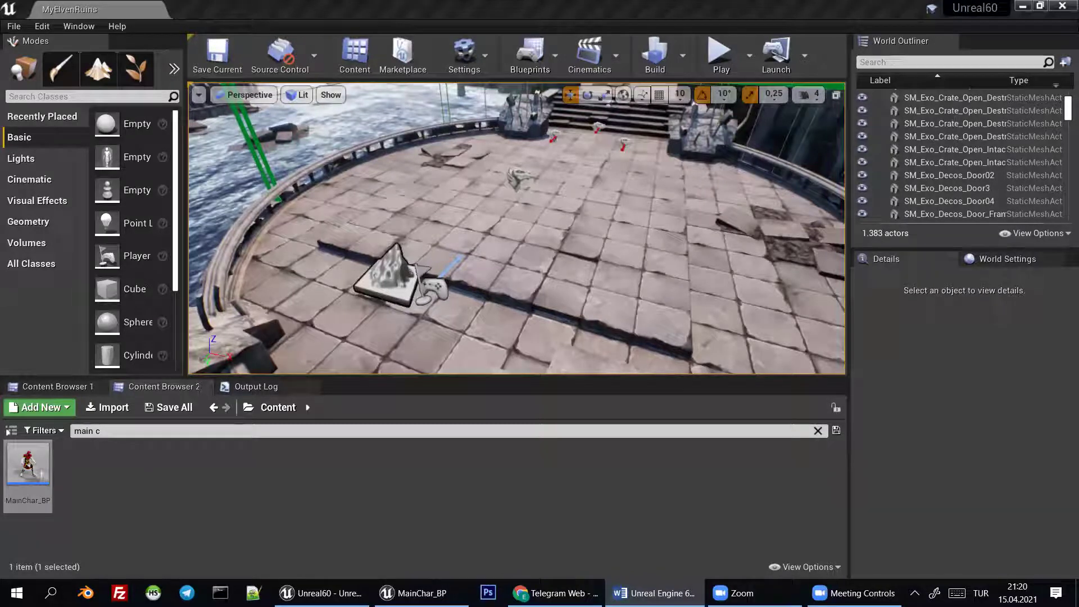
right_drag(562, 215, 562, 220)
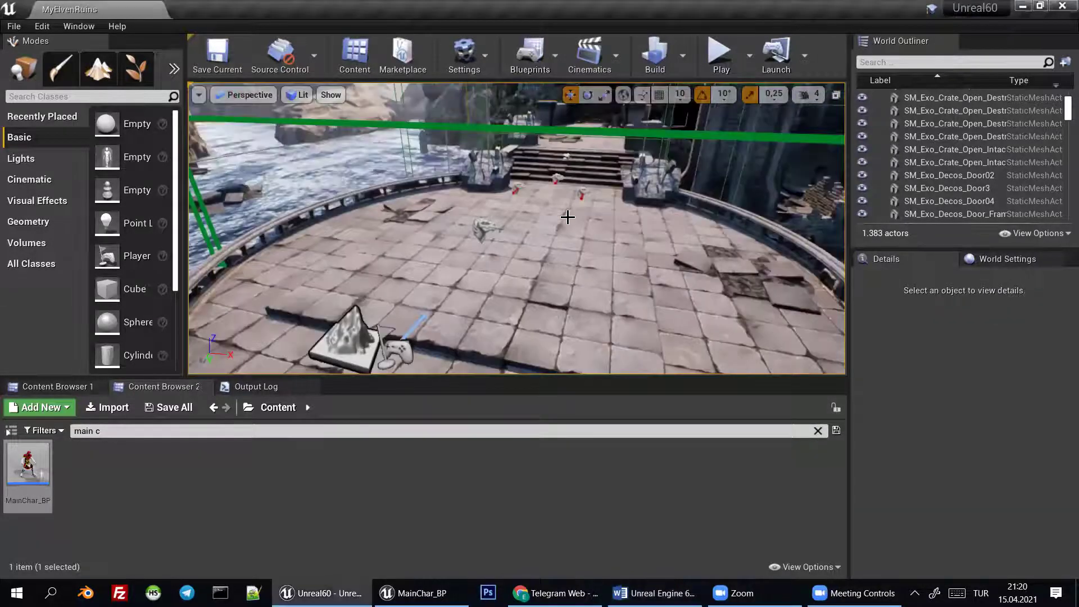
key(Right)
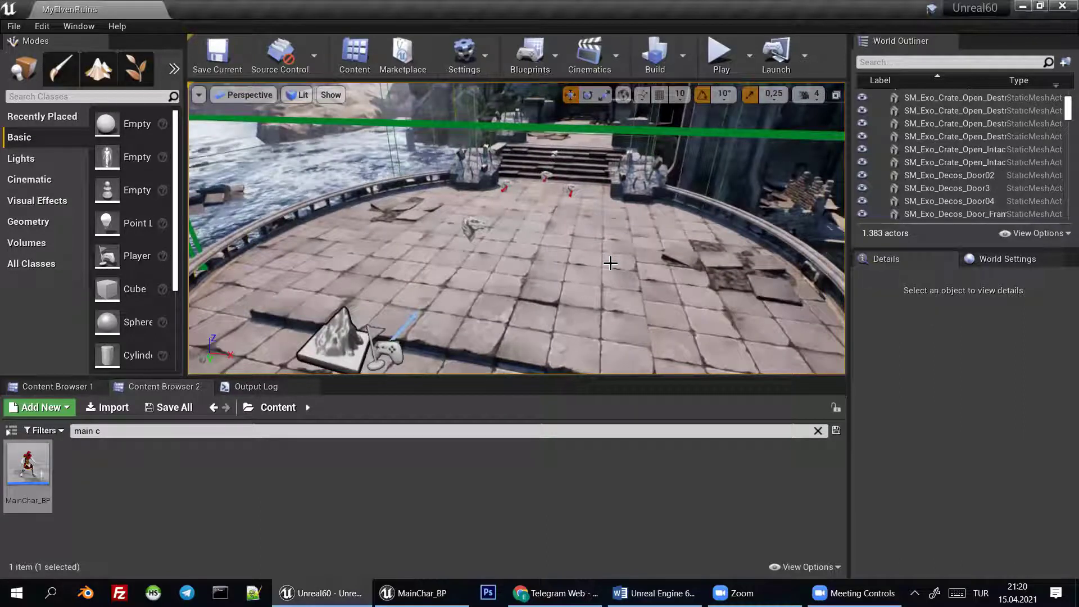
drag(453, 358, 453, 247)
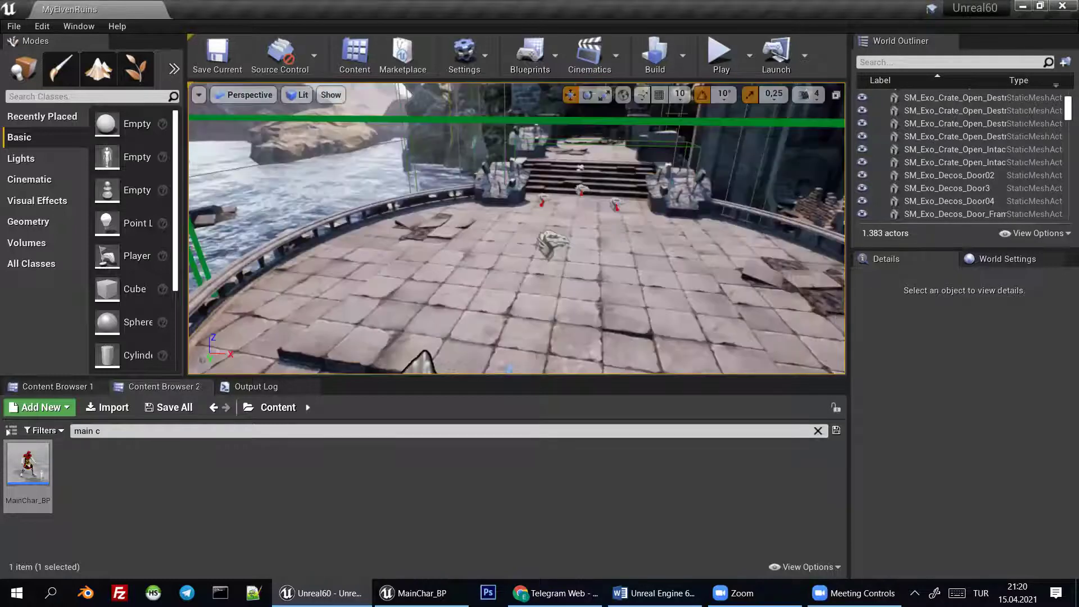
drag(670, 196, 670, 219)
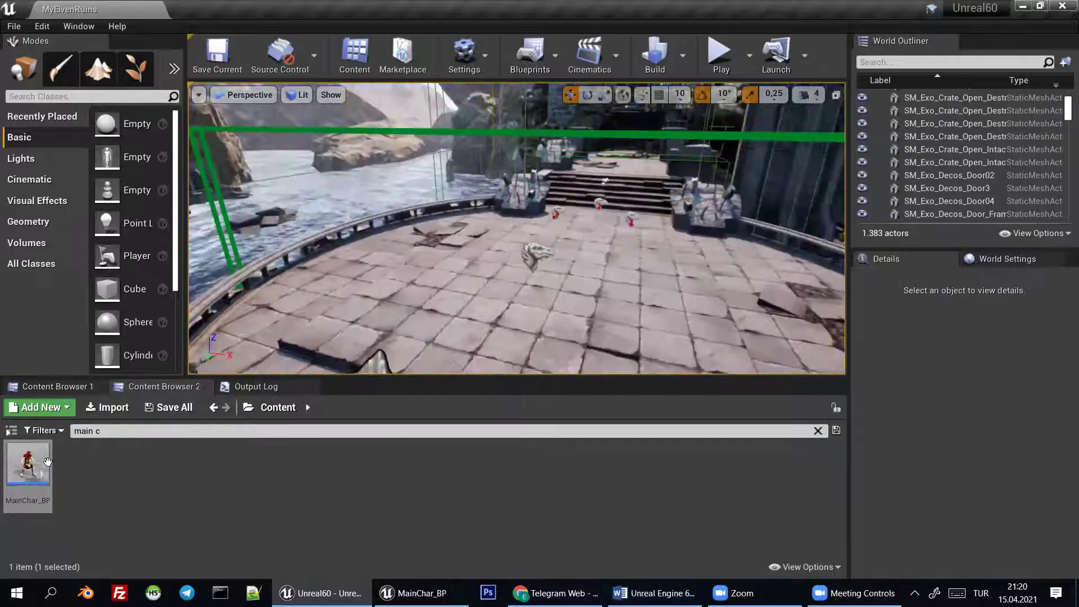
Clear the Content Browser search and go into the Blueprints/WidgetBP folder
click(818, 431)
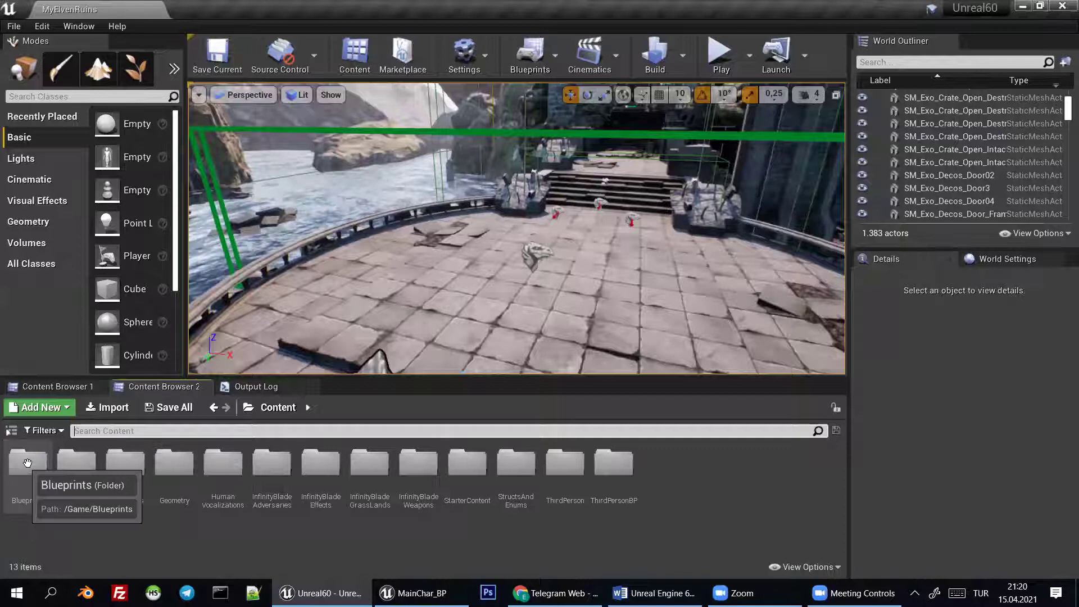
double_click(27, 463)
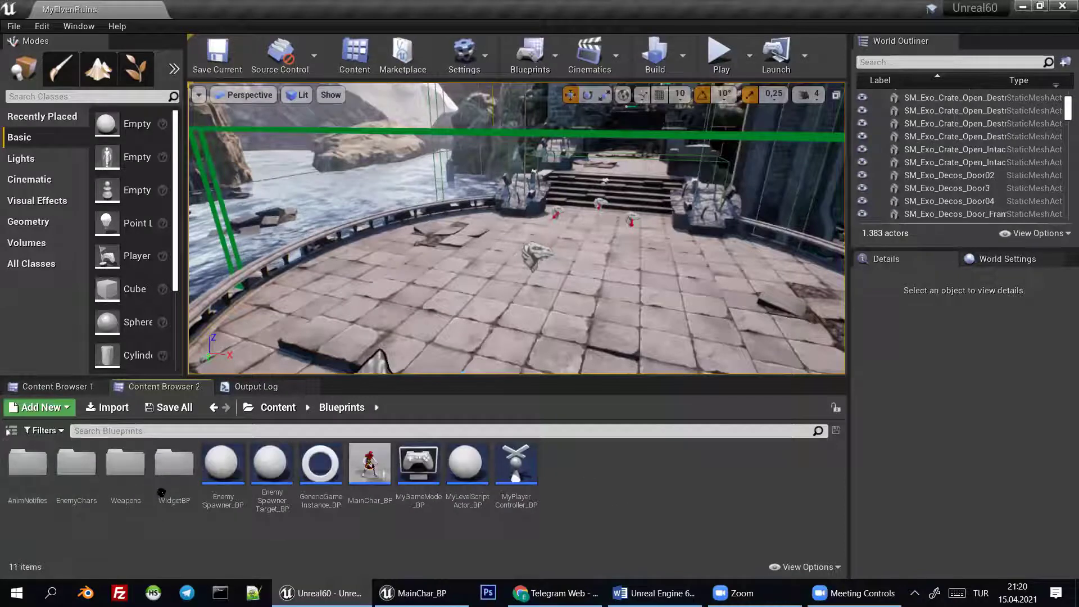
double_click(180, 465)
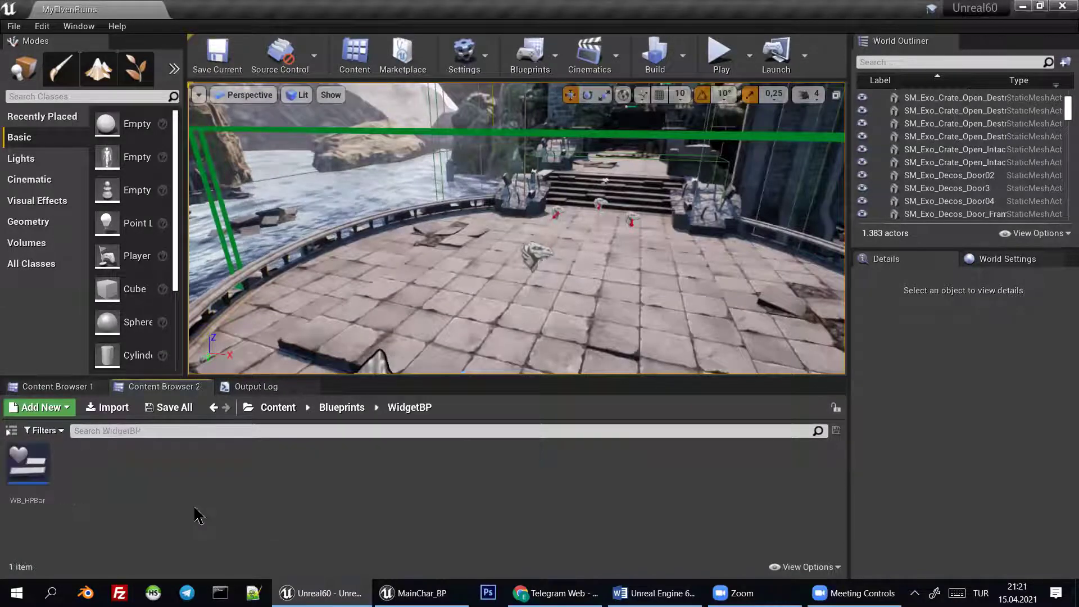
Create a Widget Blueprint named WB_Main in WidgetBP, save it, and start editing it
right_click(113, 478)
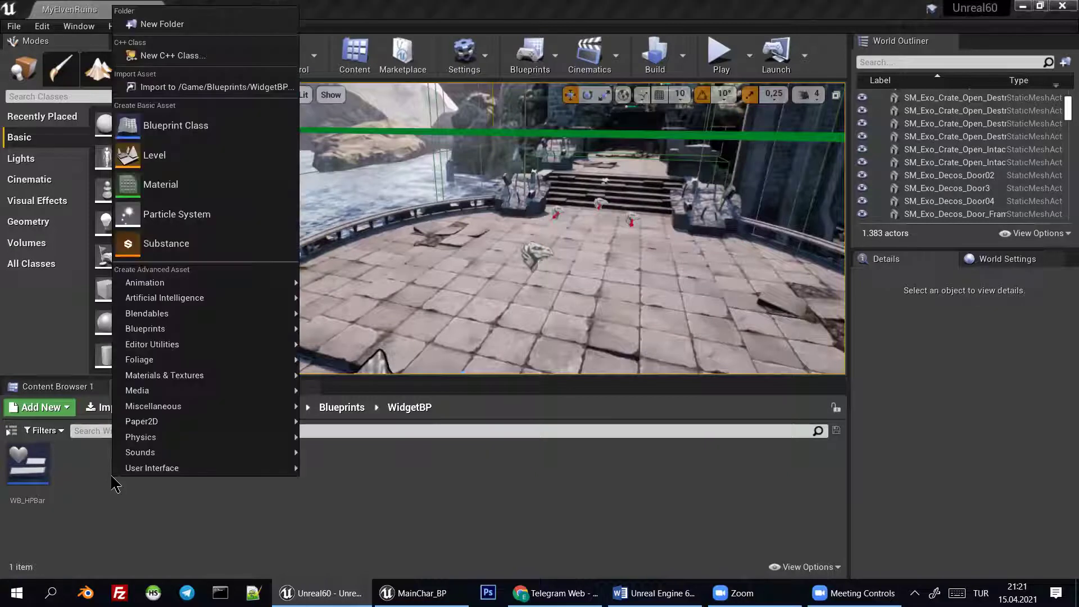
mouse_move(154, 470)
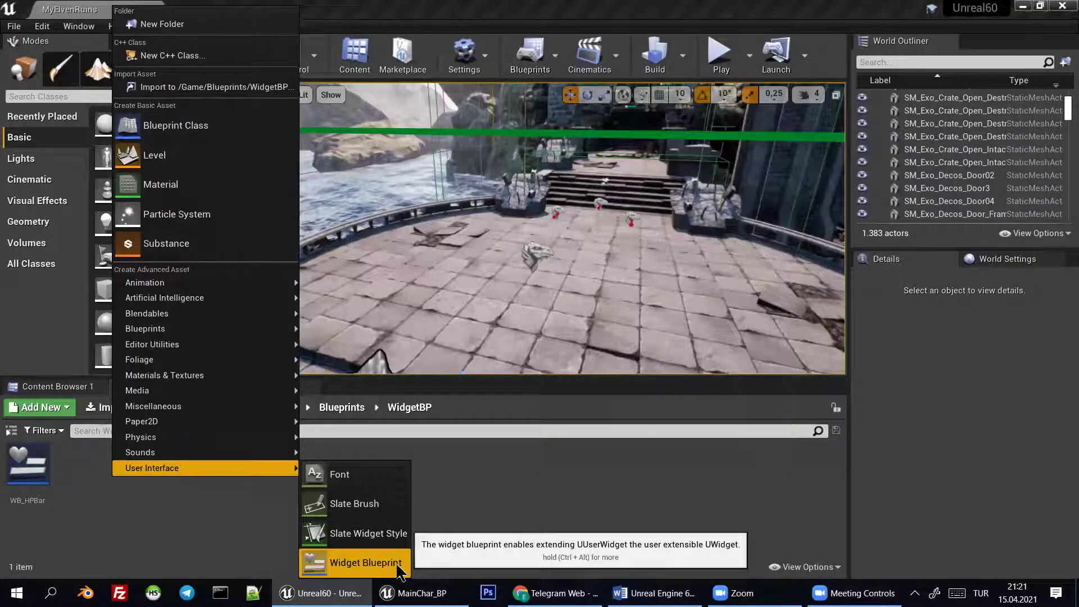
click(400, 572)
text(WB_)
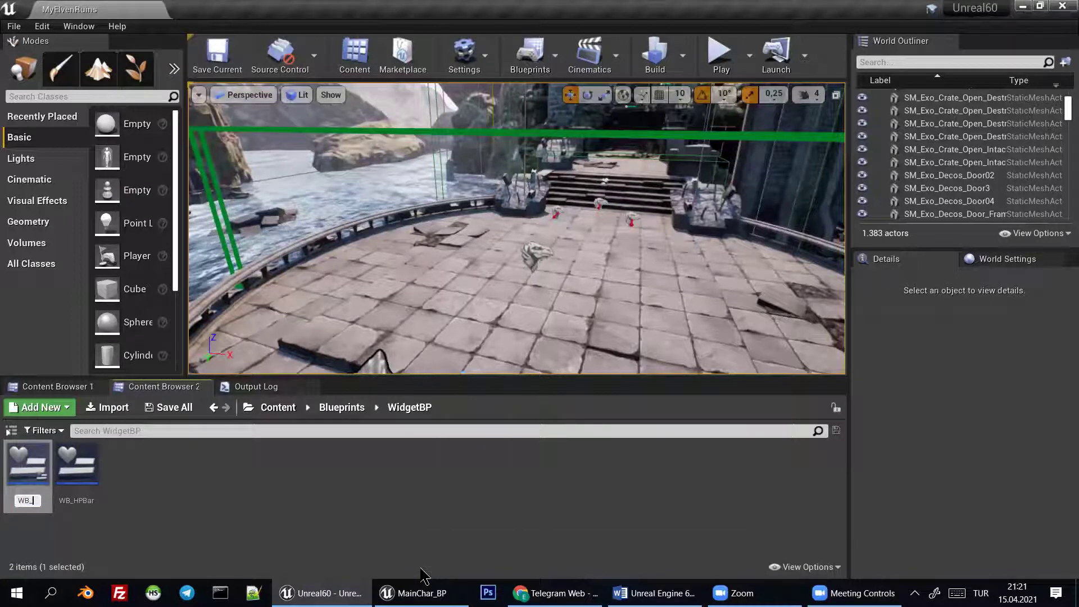
text(Main)
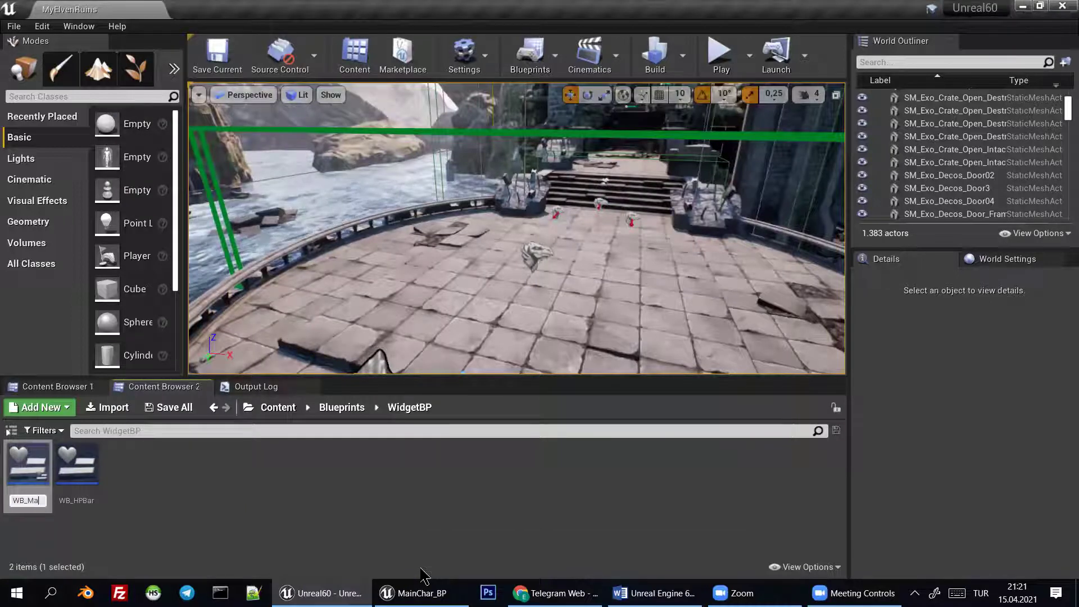
key(Return)
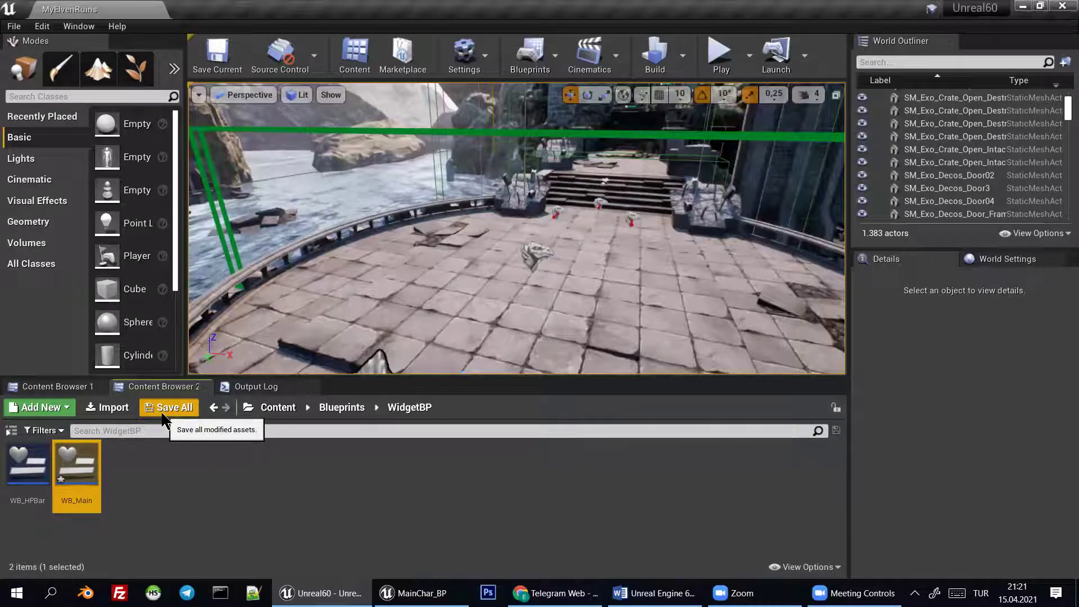
click(165, 418)
click(652, 426)
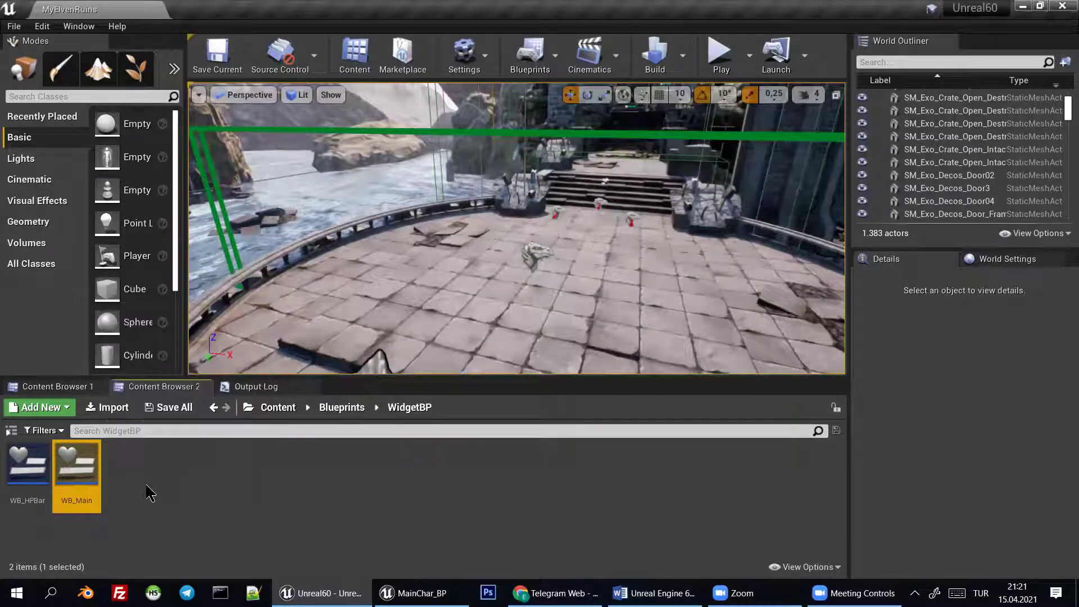
double_click(89, 470)
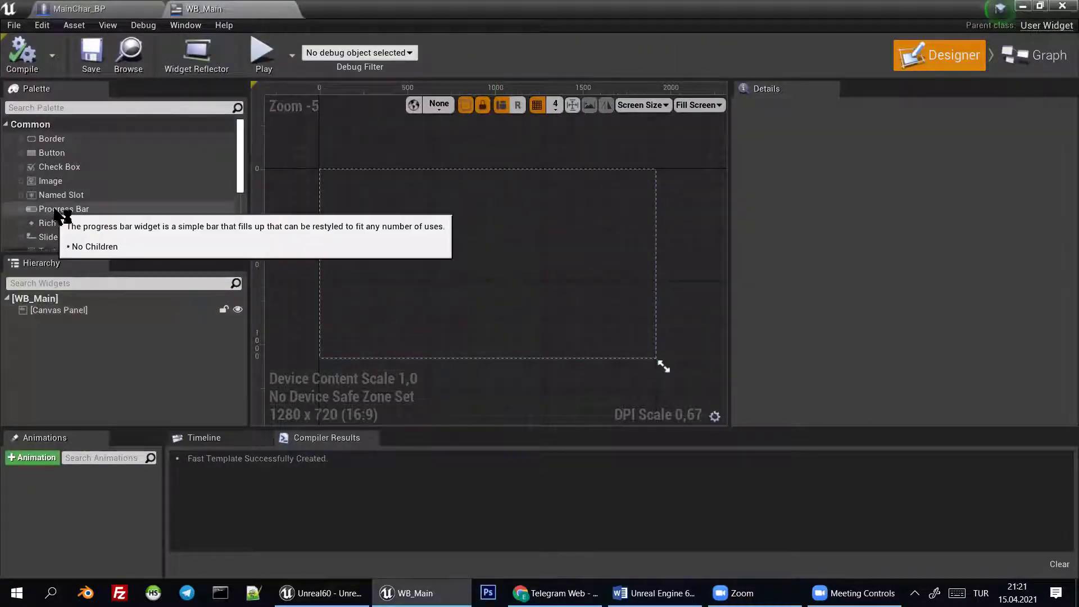
Drop a Progress Bar at the WB_Main canvas's top-left, set Percent to 1, and compile
mouse_move(84, 209)
mouse_down()
mouse_move(326, 191)
mouse_move(330, 177)
mouse_move(497, 204)
mouse_move(545, 186)
mouse_up()
scroll(342, 179, up, 1)
scroll(444, 194, up, 2)
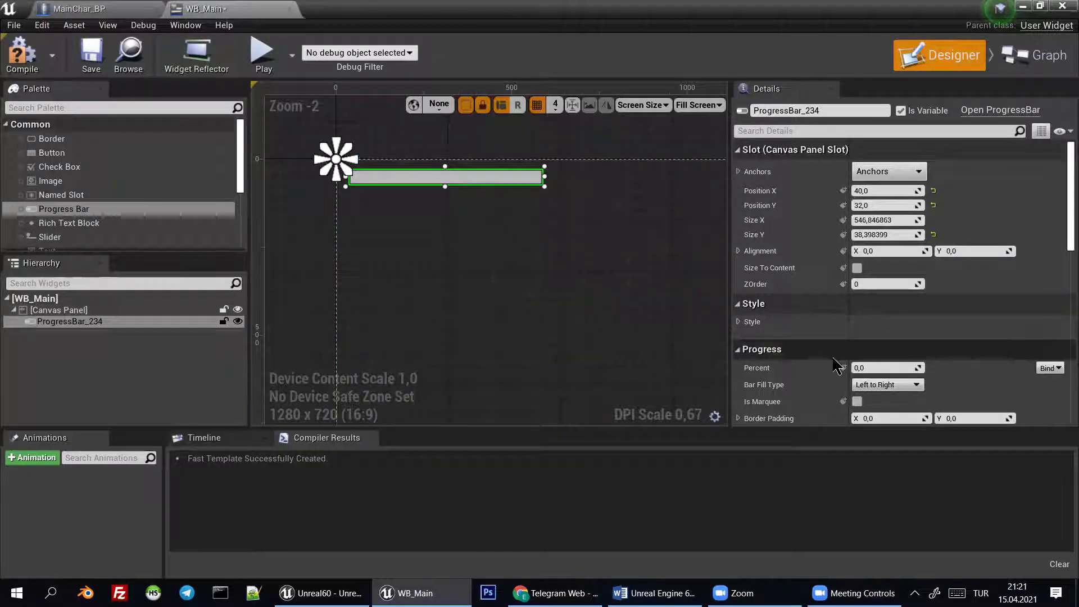
click(860, 367)
text(1)
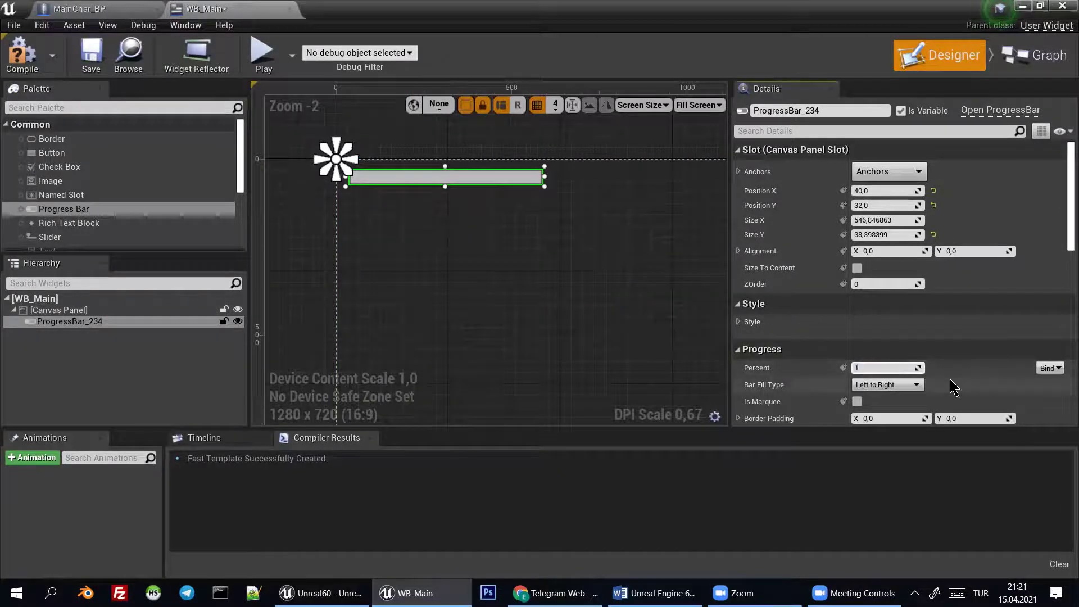
key(Return)
right_drag(566, 203, 556, 228)
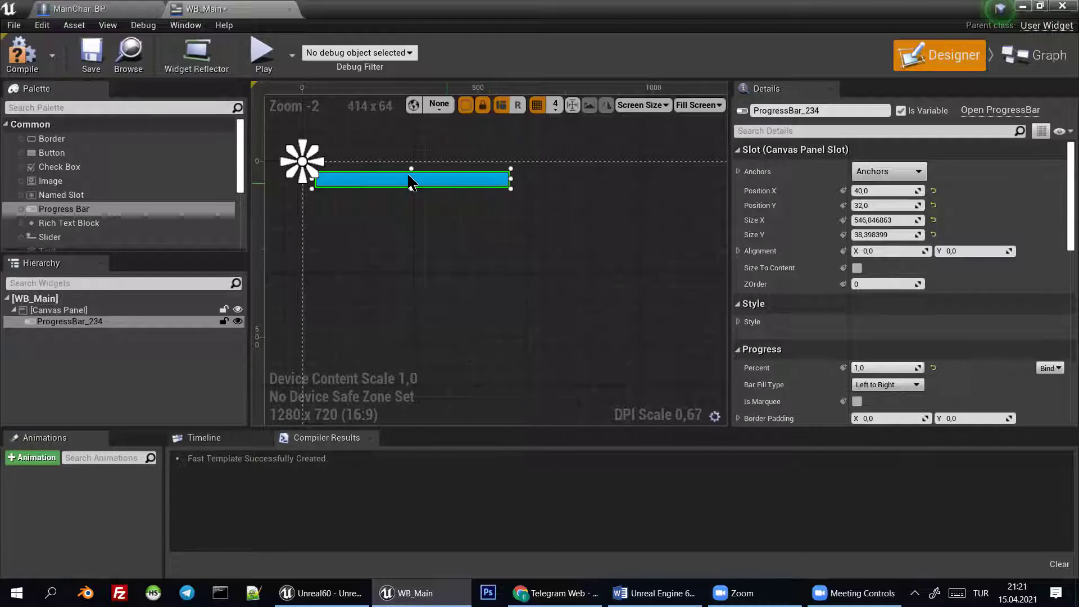
click(25, 66)
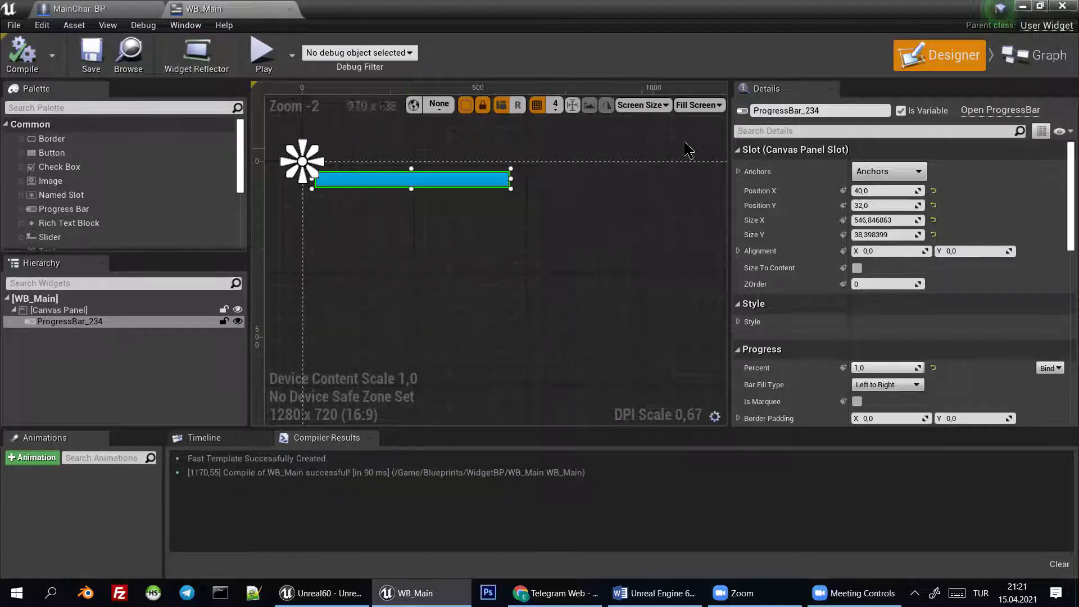
Rename ProgressBar_234 to HPBar in Details, then compile and save WB_Main
click(825, 110)
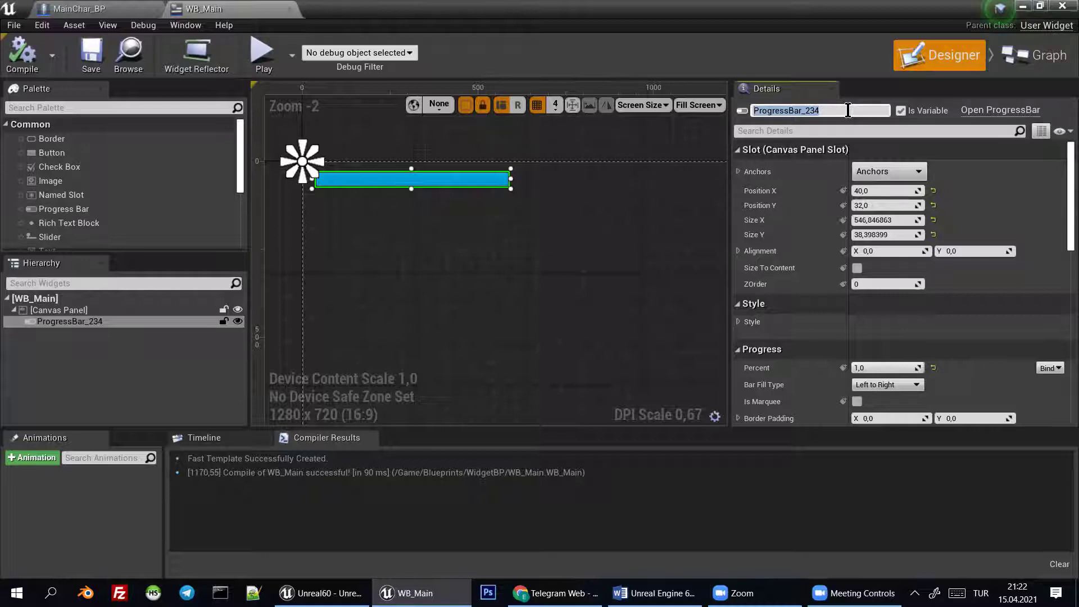
text(HP)
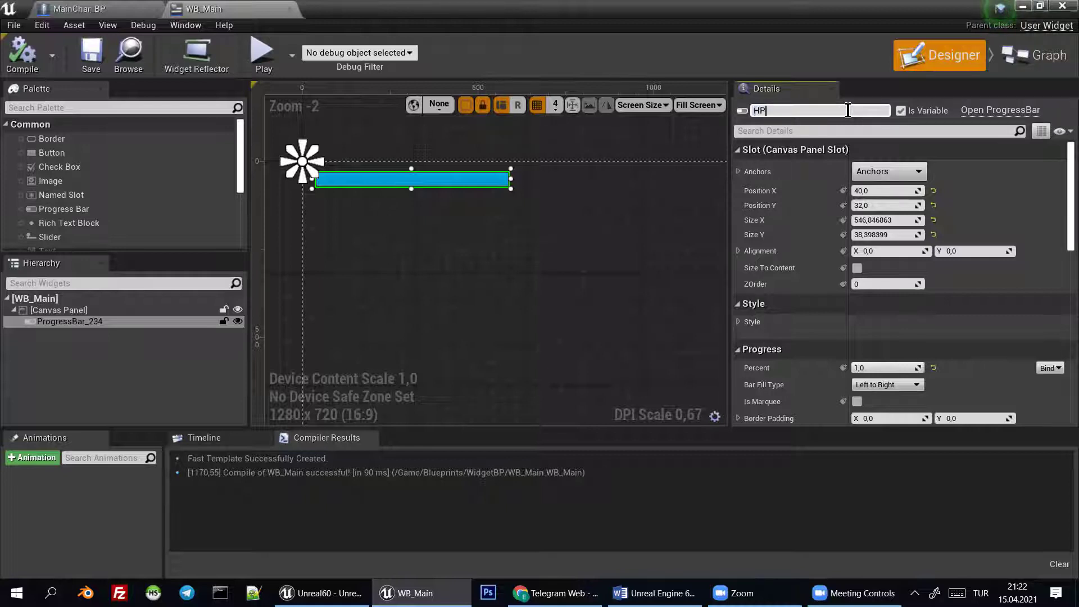
text(Bar)
key(Return)
click(21, 53)
click(91, 53)
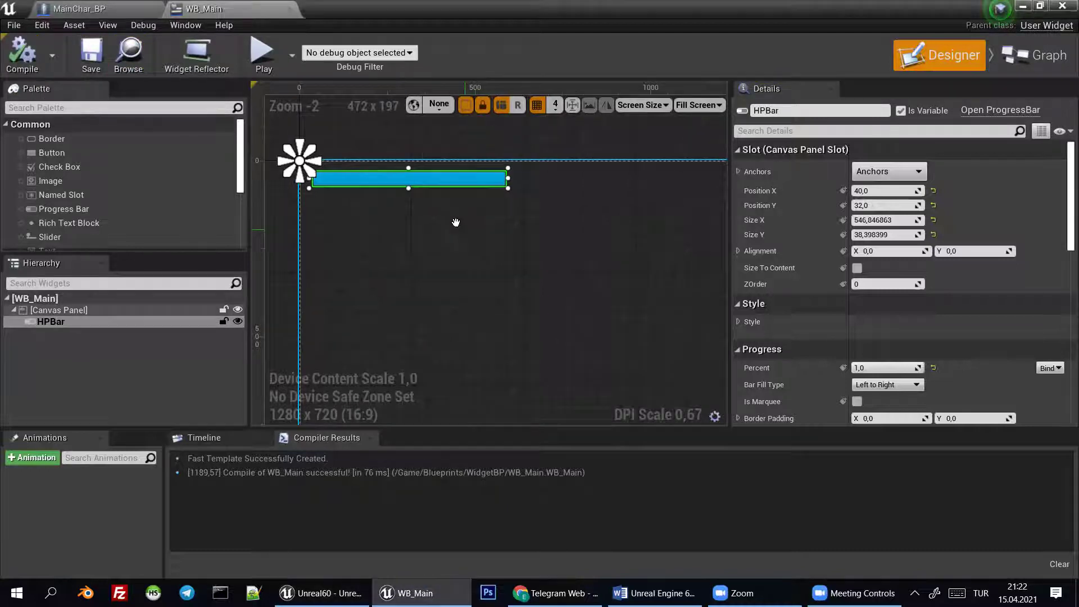
scroll(470, 230, down, 1)
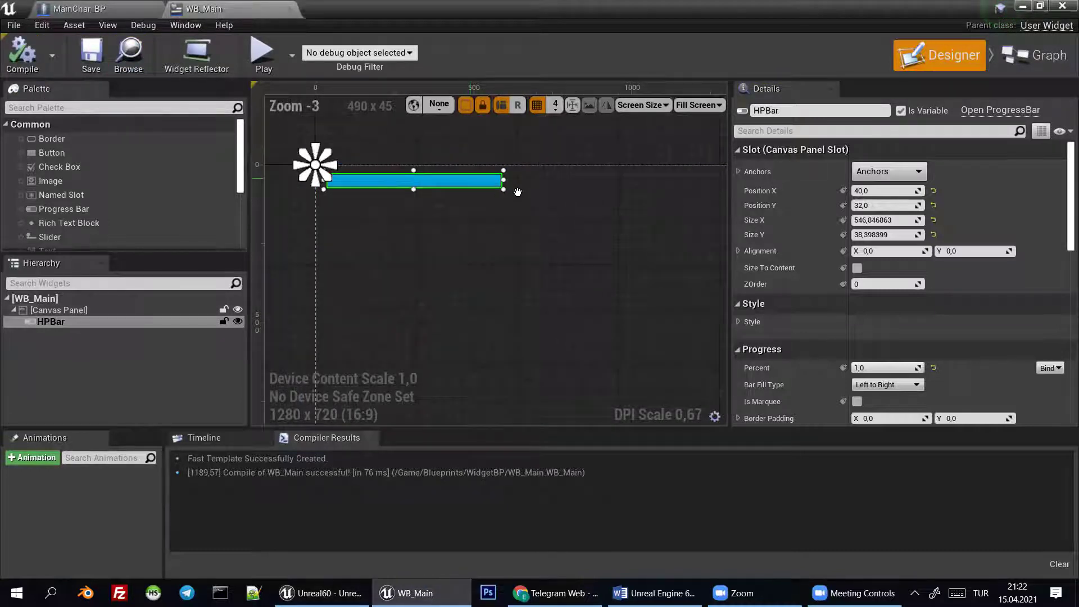
key(Home)
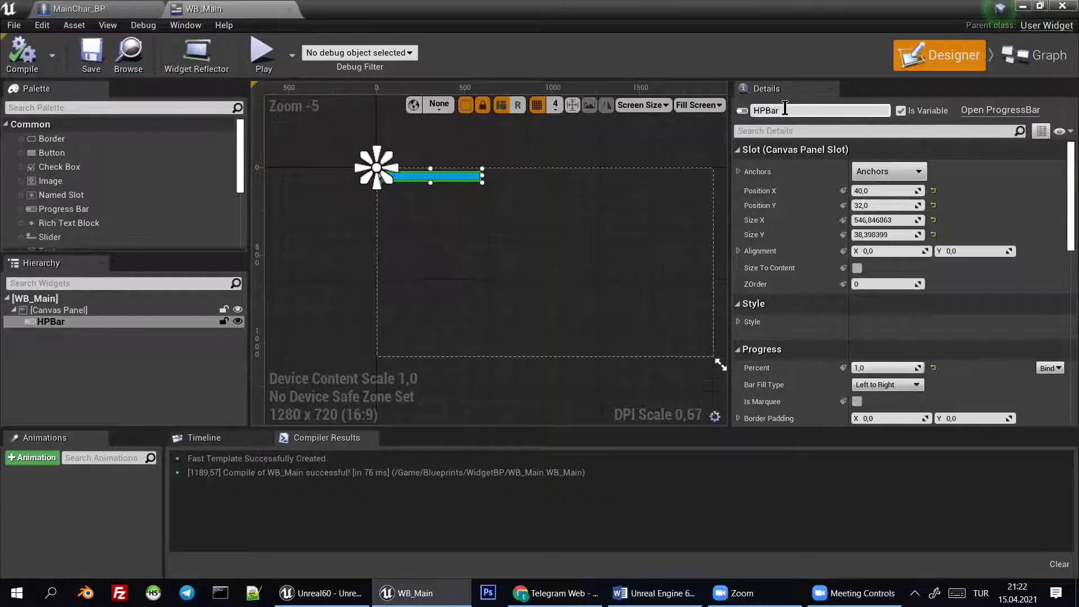
right_drag(537, 213, 532, 220)
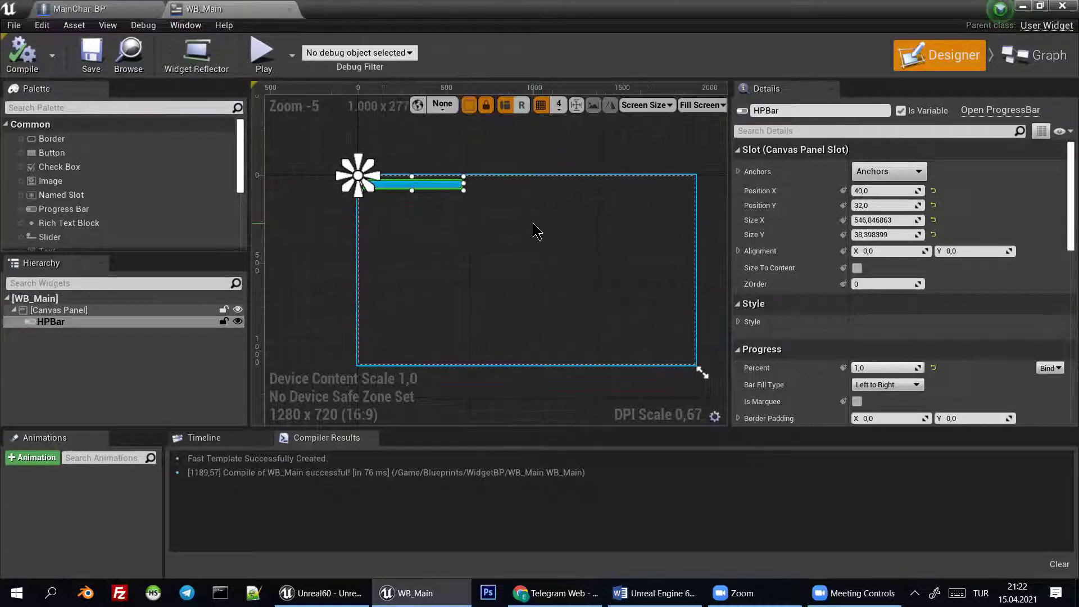
click(93, 63)
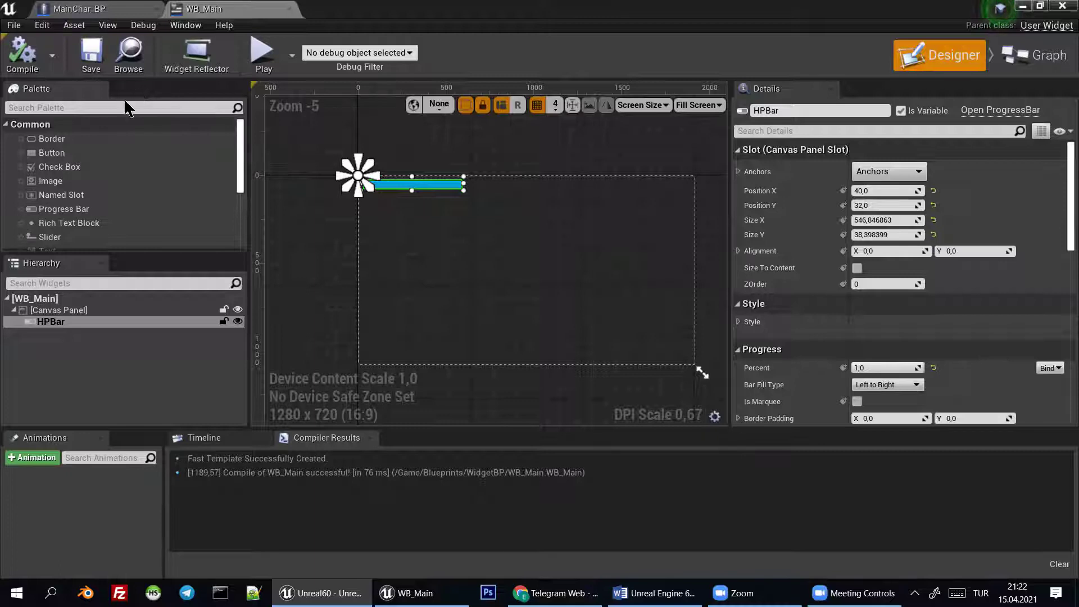
Search the Palette for 'text' and try placing a Text widget under HPBar
scroll(475, 262, up, 1)
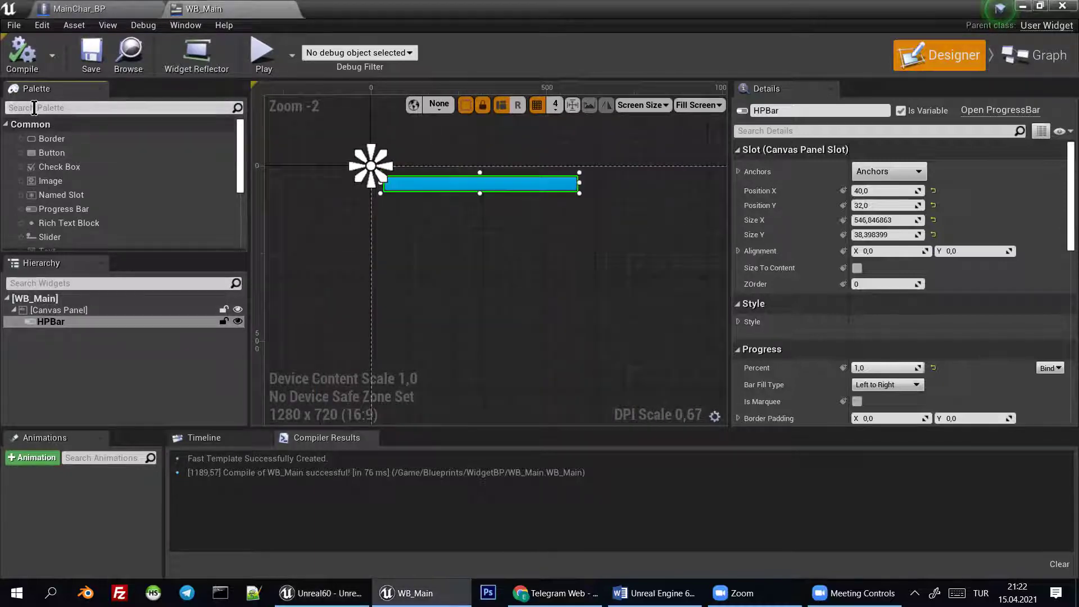
text(text)
drag(48, 152, 60, 323)
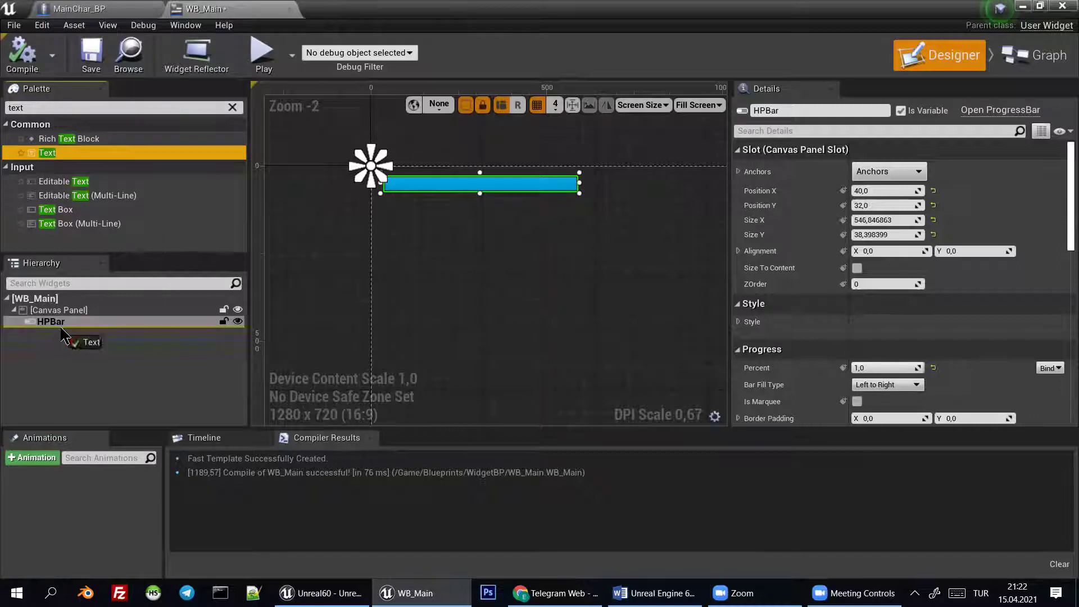
drag(62, 325, 60, 356)
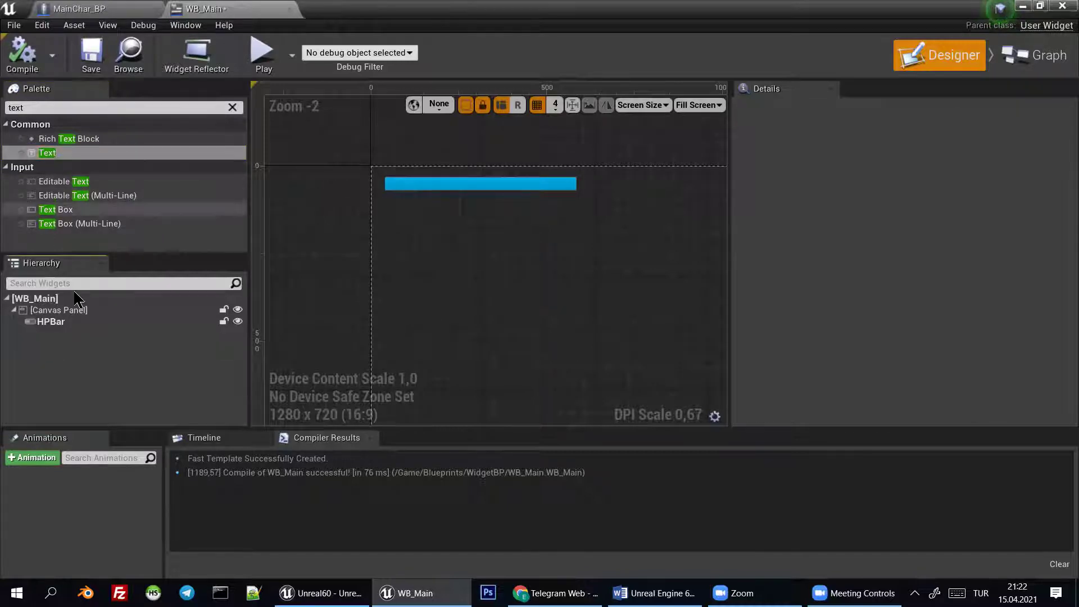
Wrap HPBar with an Overlay from the Hierarchy and select the new Overlay
right_click(57, 326)
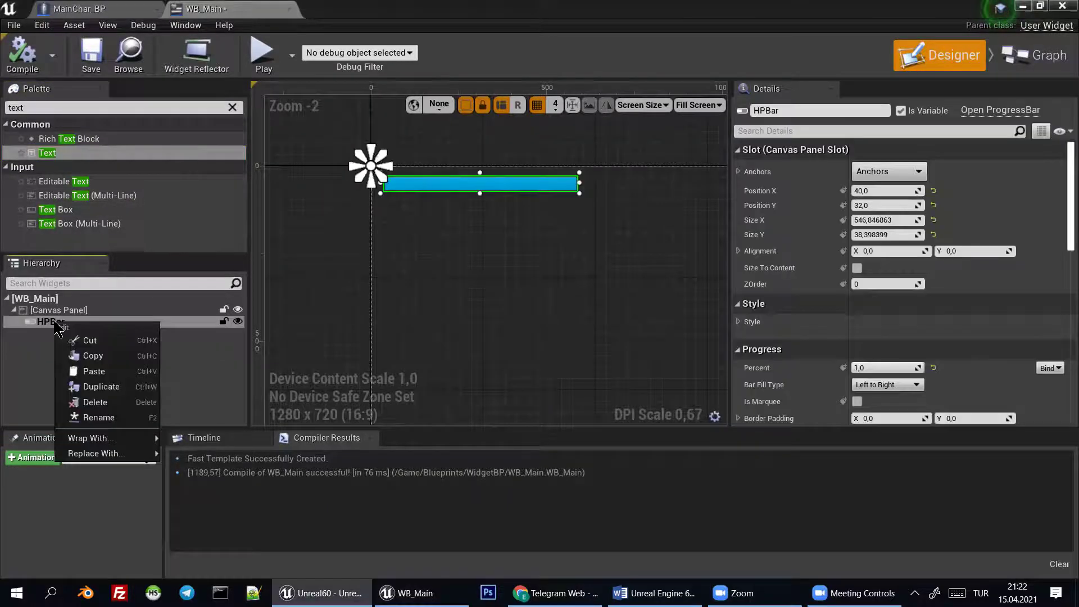
mouse_move(95, 438)
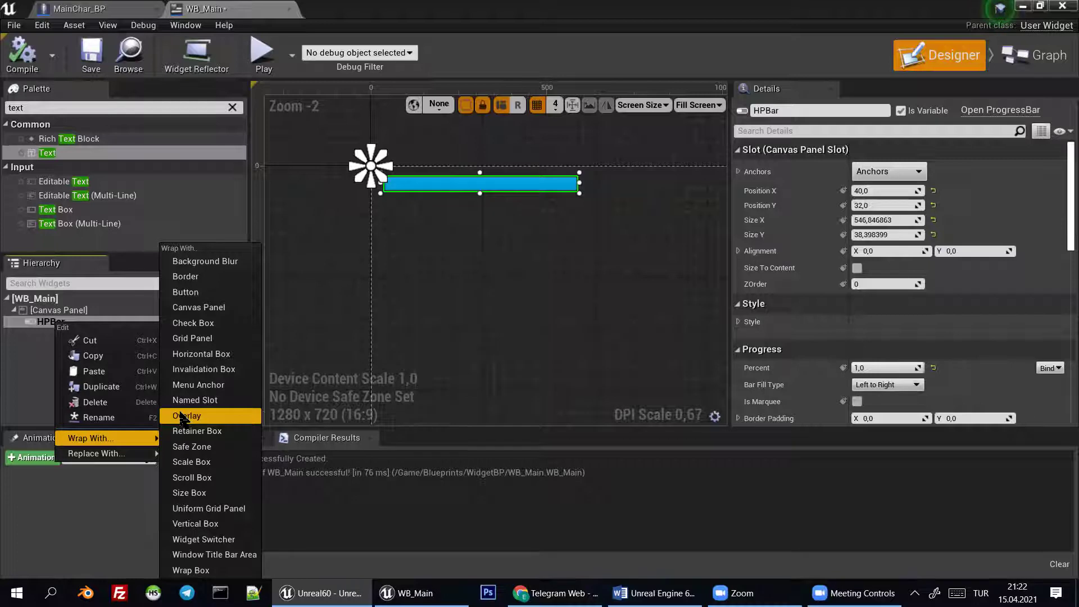
click(180, 416)
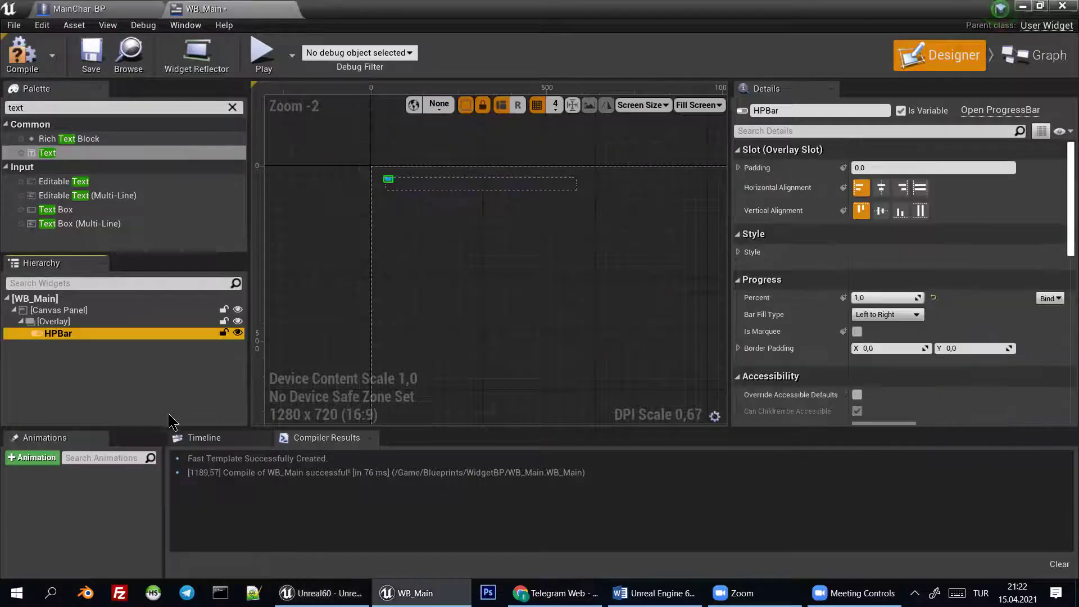
click(63, 324)
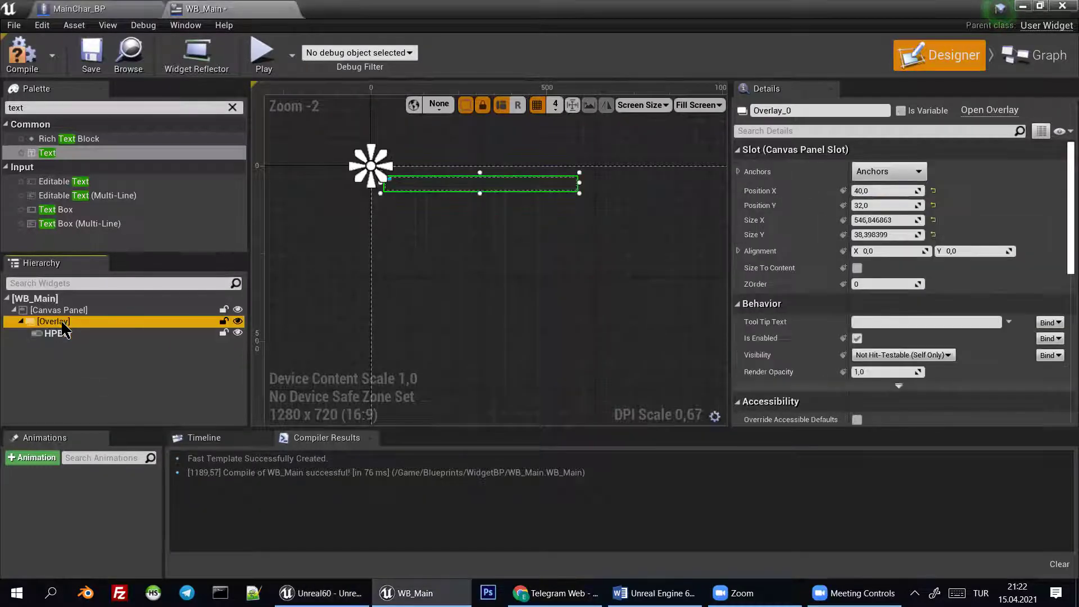
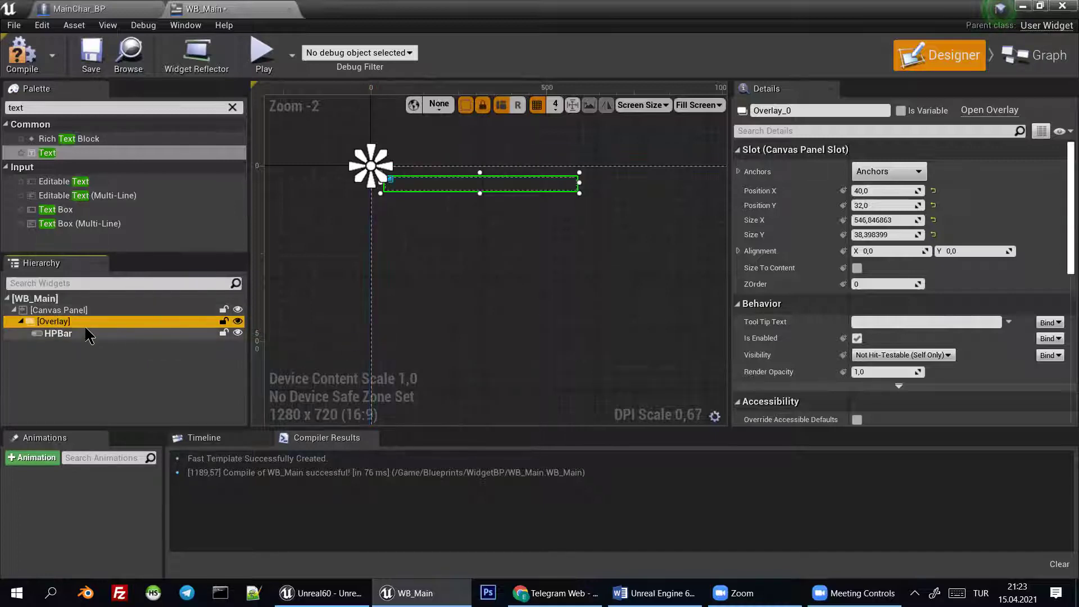
Set the HPBar progress bar's horizontal and vertical alignment to Fill
click(62, 334)
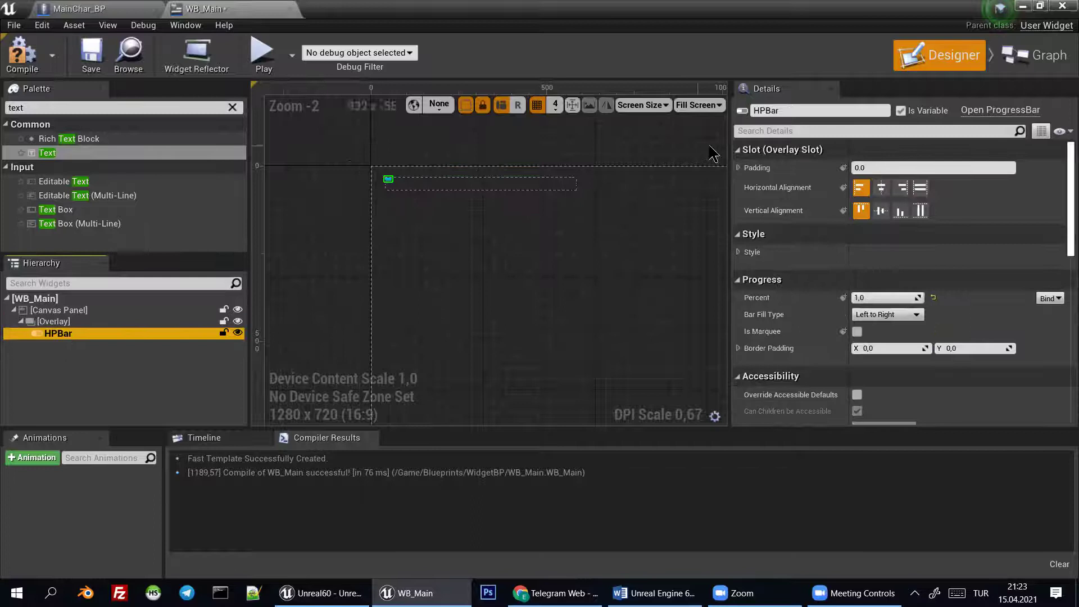
click(920, 188)
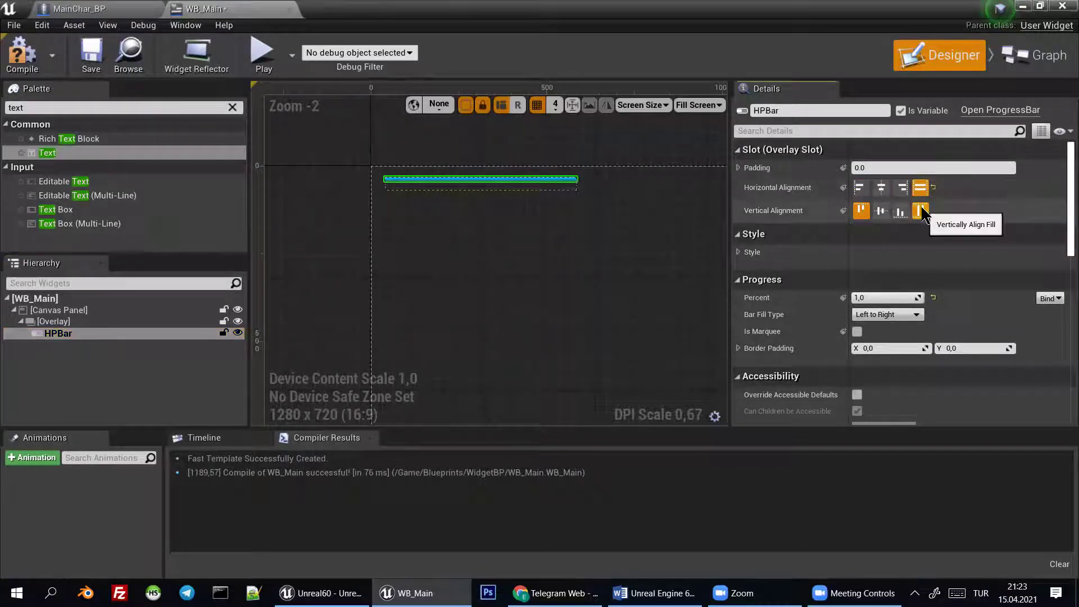
click(921, 212)
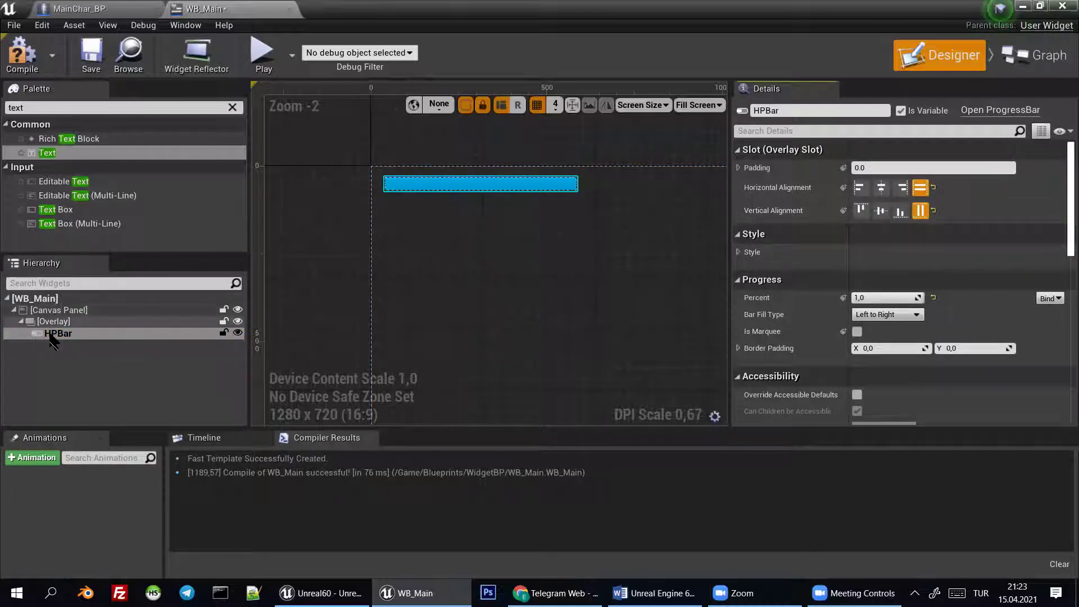
Resize the overlay holding HPBar to about 532 by 35
click(68, 322)
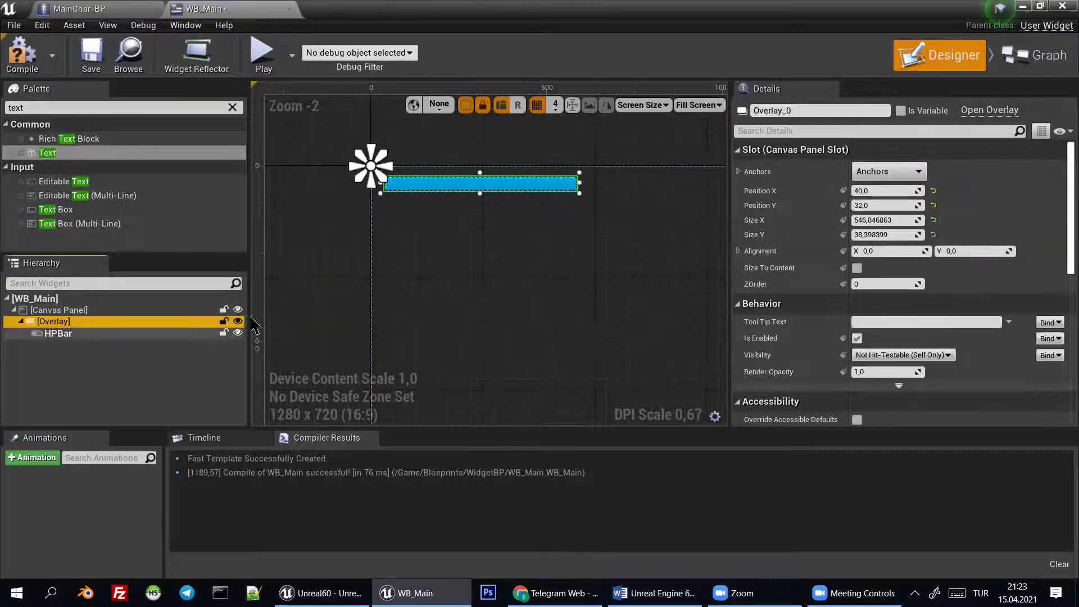
scroll(545, 188, up, 1)
scroll(571, 193, up, 1)
scroll(597, 191, up, 2)
mouse_move(596, 181)
mouse_down()
mouse_move(577, 175)
mouse_move(586, 180)
mouse_up()
scroll(573, 211, down, 1)
scroll(643, 234, down, 1)
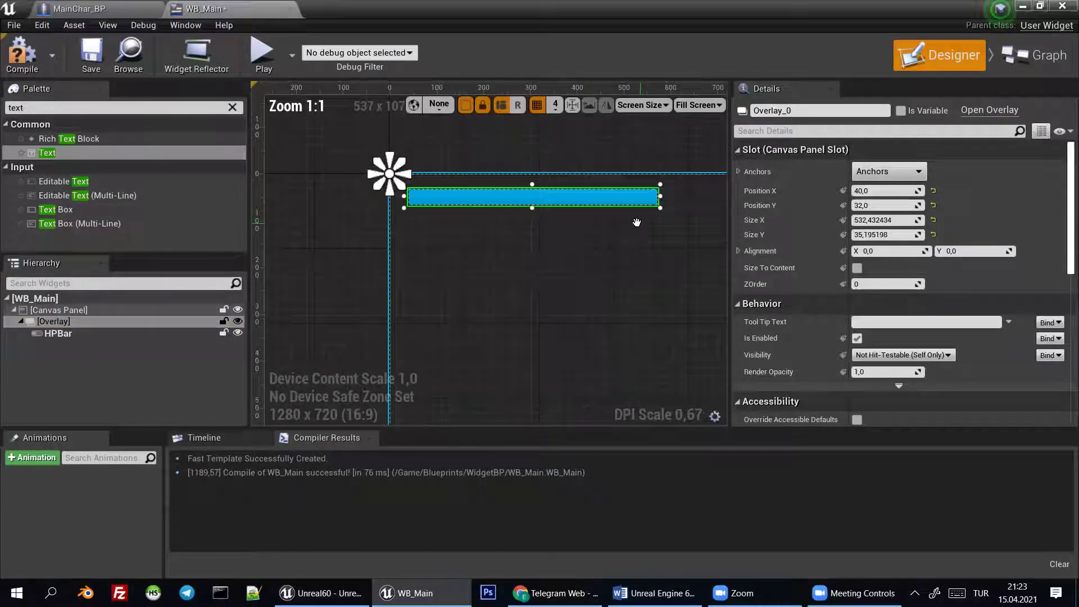
right_drag(637, 222, 609, 227)
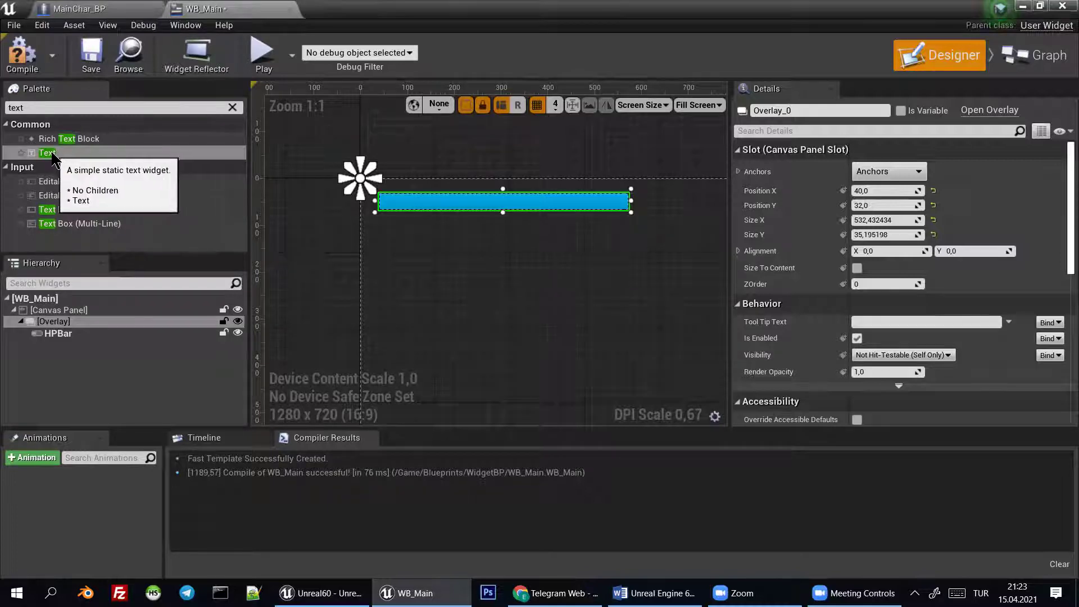
Drop a Text block into the HPBar overlay with its text set to 'Can: 300/300'
drag(53, 155, 60, 329)
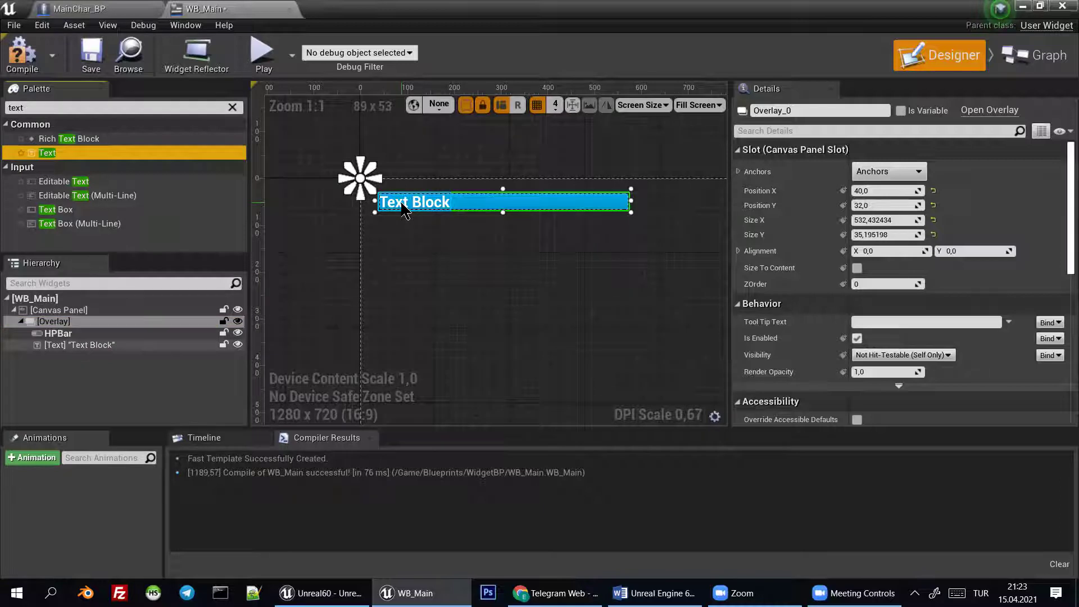
click(110, 345)
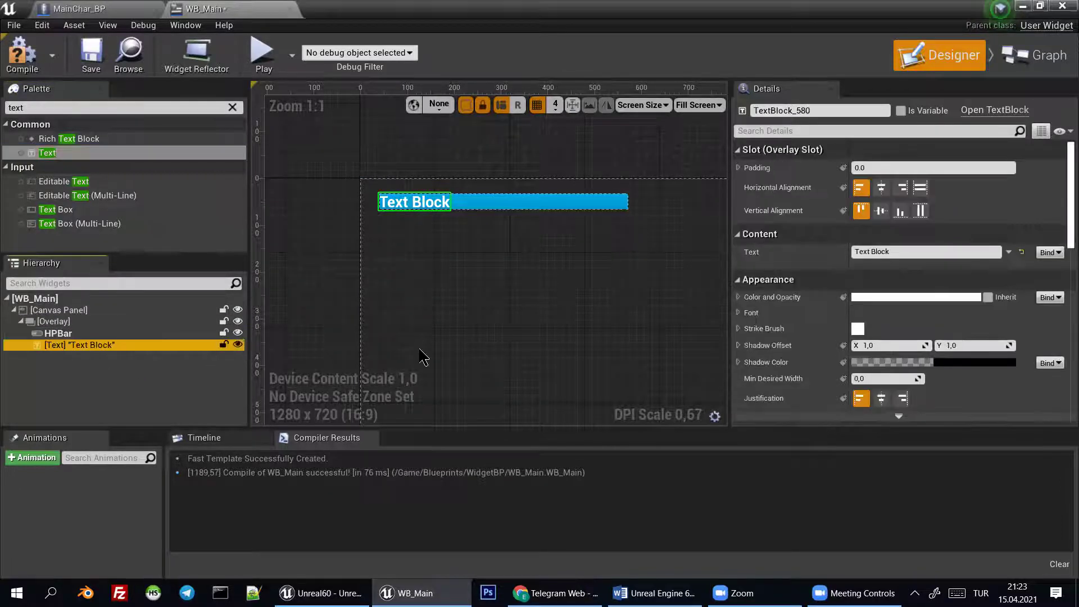
click(843, 113)
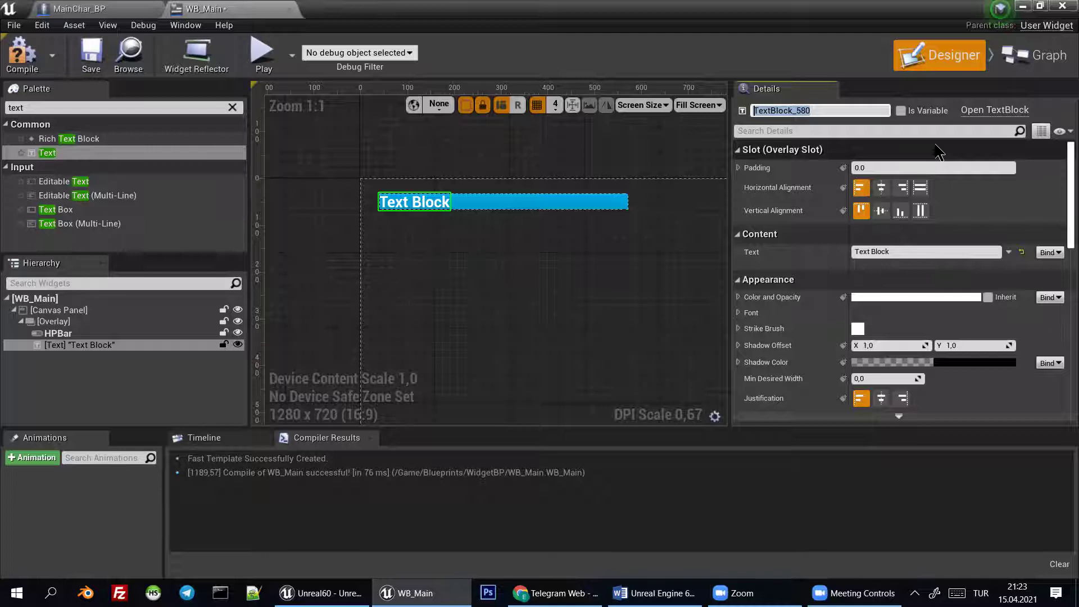
click(921, 252)
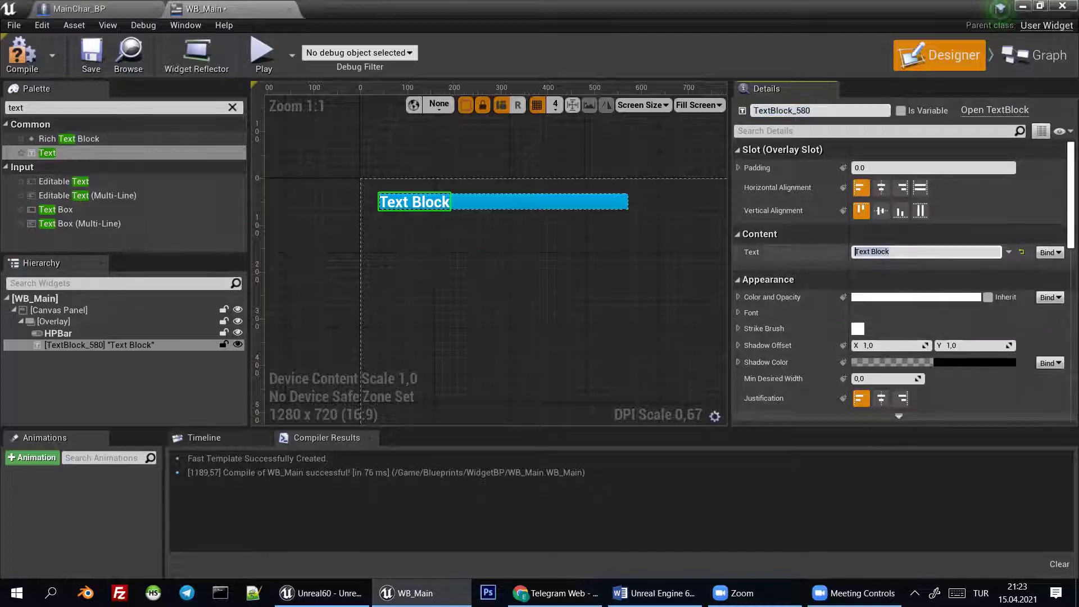
text(Can: 300/300)
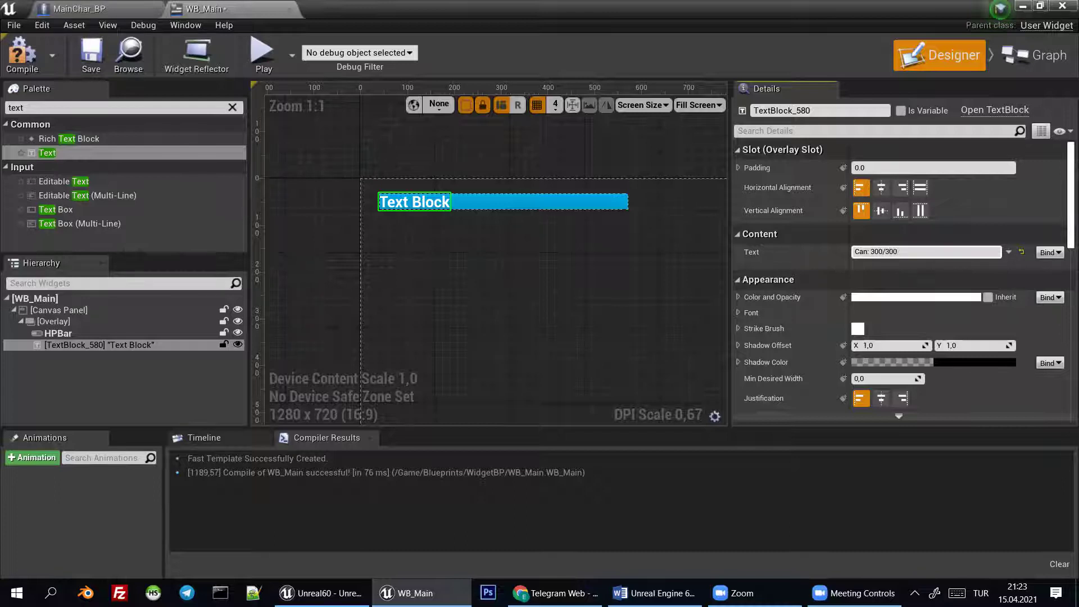
key(Return)
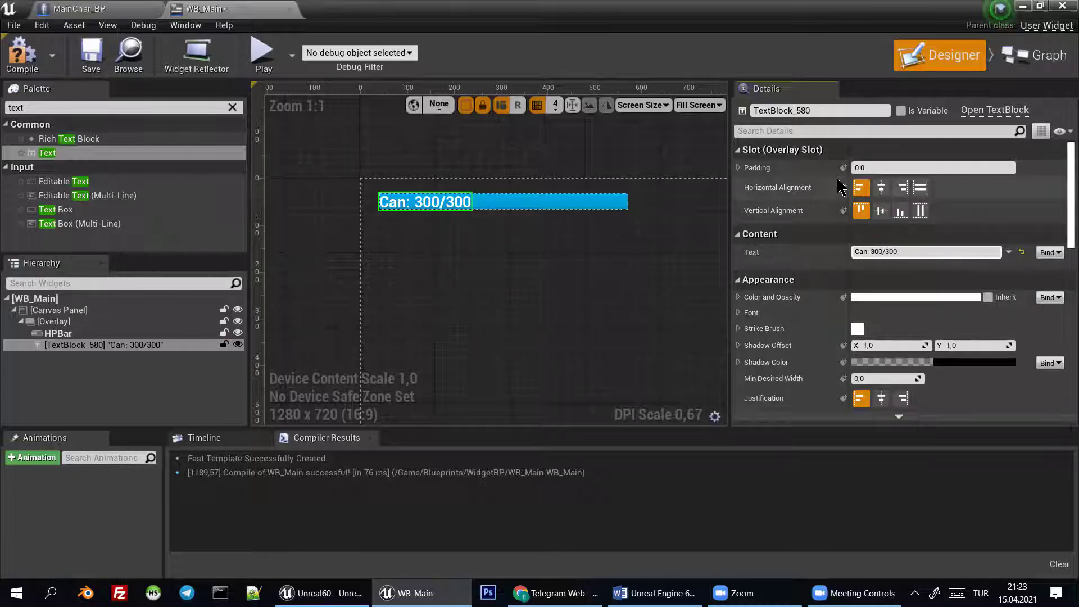
scroll(915, 308, down, 2)
scroll(915, 307, down, 2)
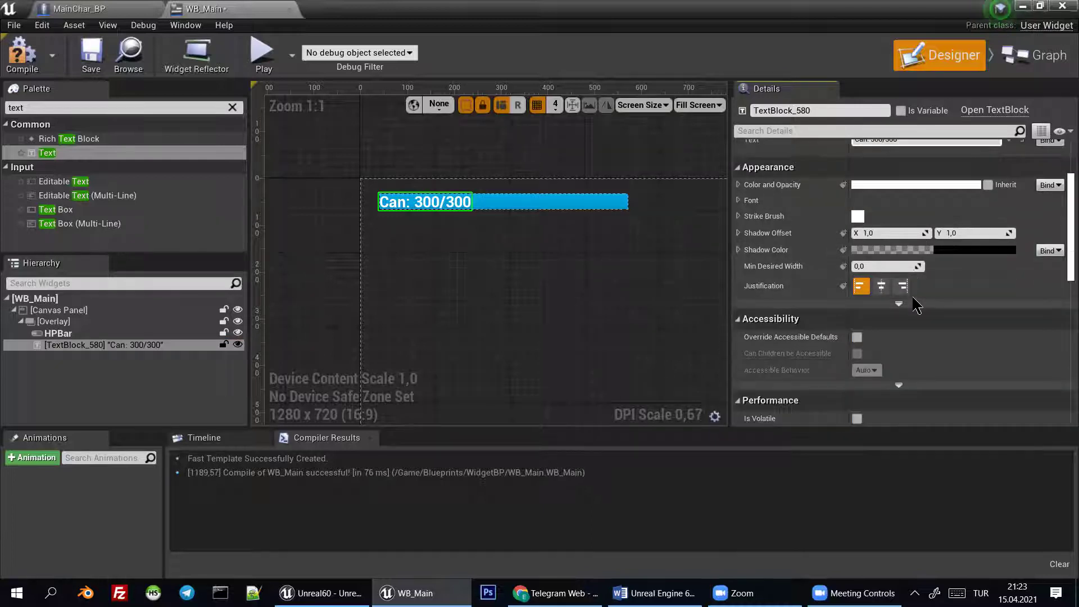
scroll(915, 308, up, 4)
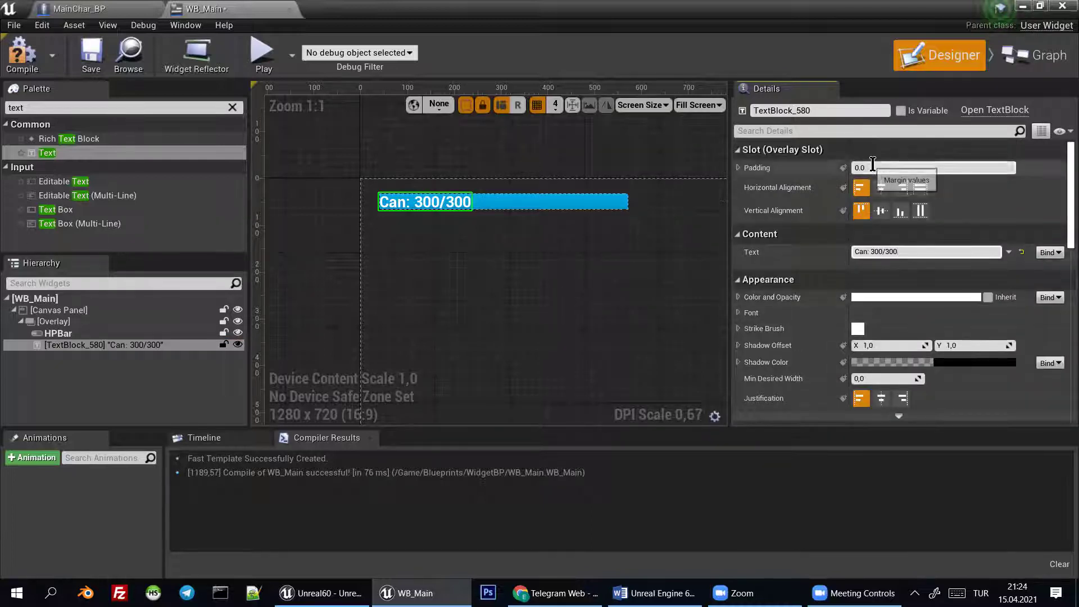
Start editing the text block's padding, then enlarge the overlay around the bar and text
click(880, 168)
text(5)
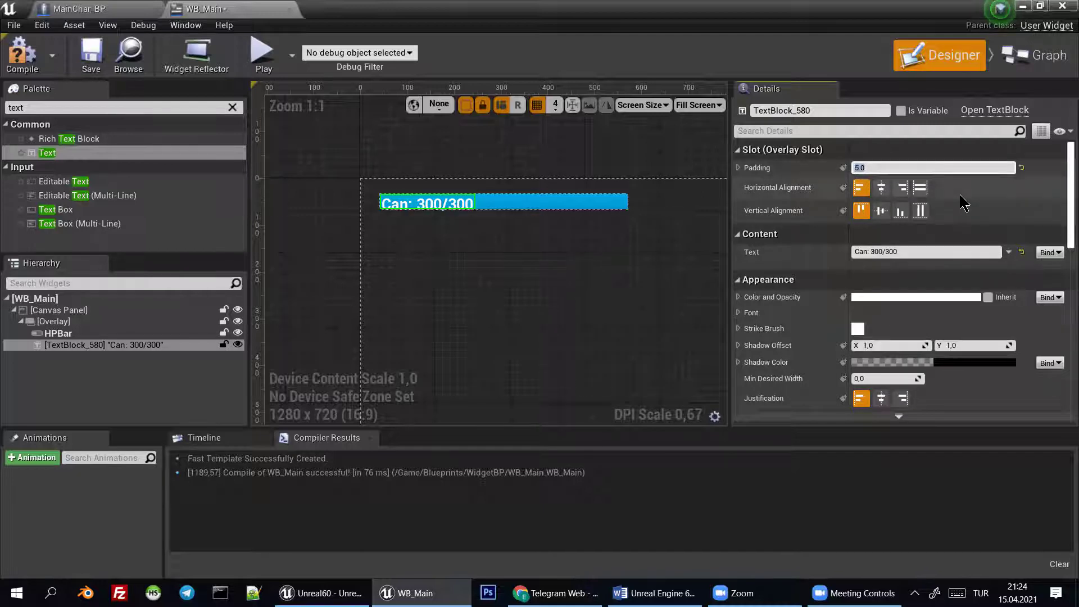
click(451, 206)
click(451, 206)
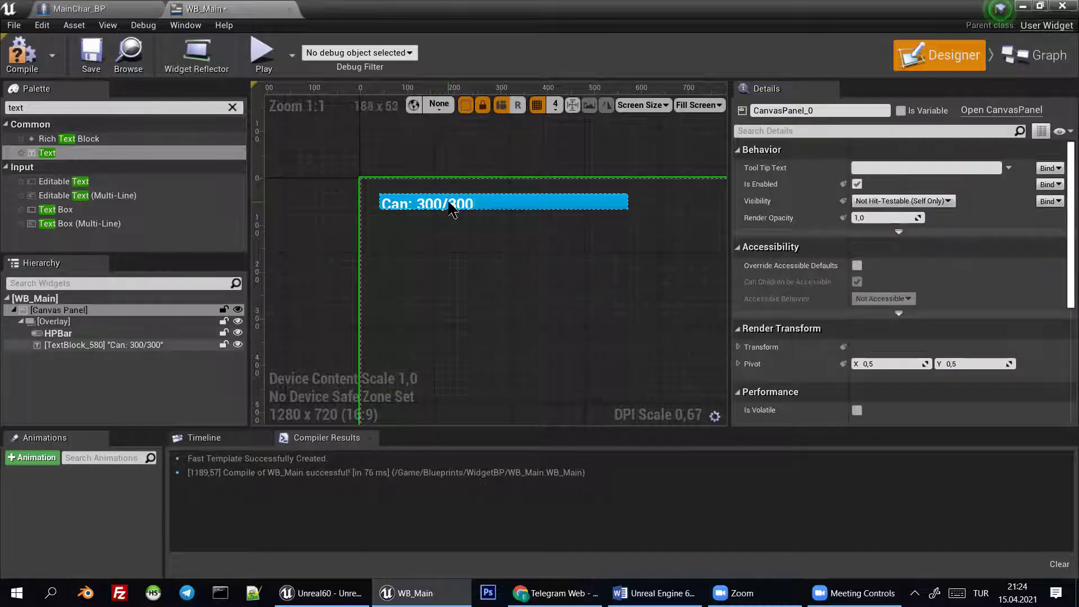
scroll(942, 300, up, 1)
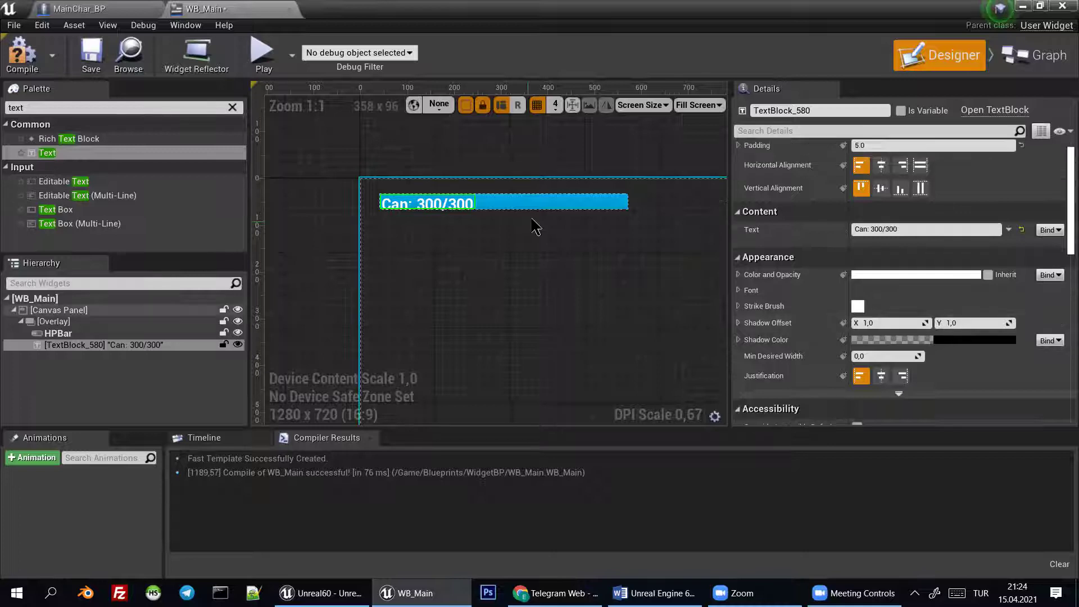
click(75, 322)
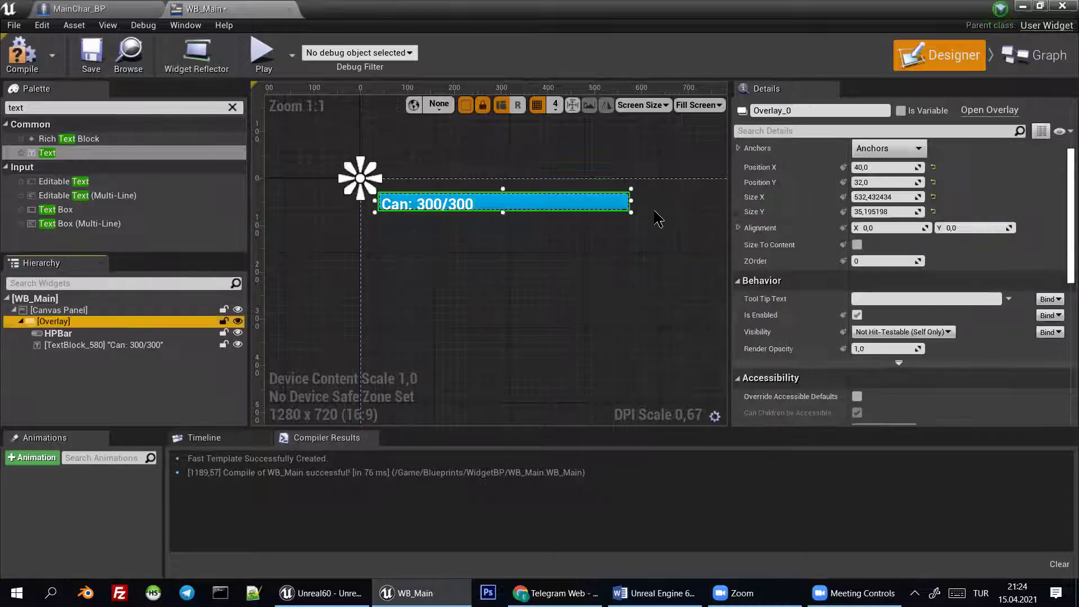
drag(634, 218, 639, 223)
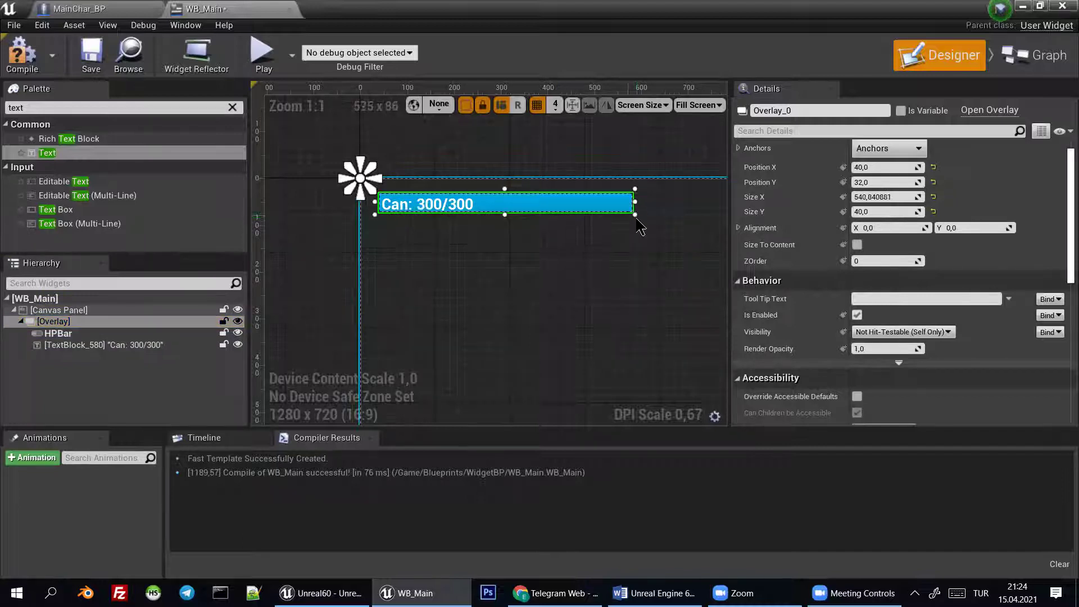
Give the Can: 300/300 text block a padding of 10
click(471, 208)
scroll(887, 157, up, 1)
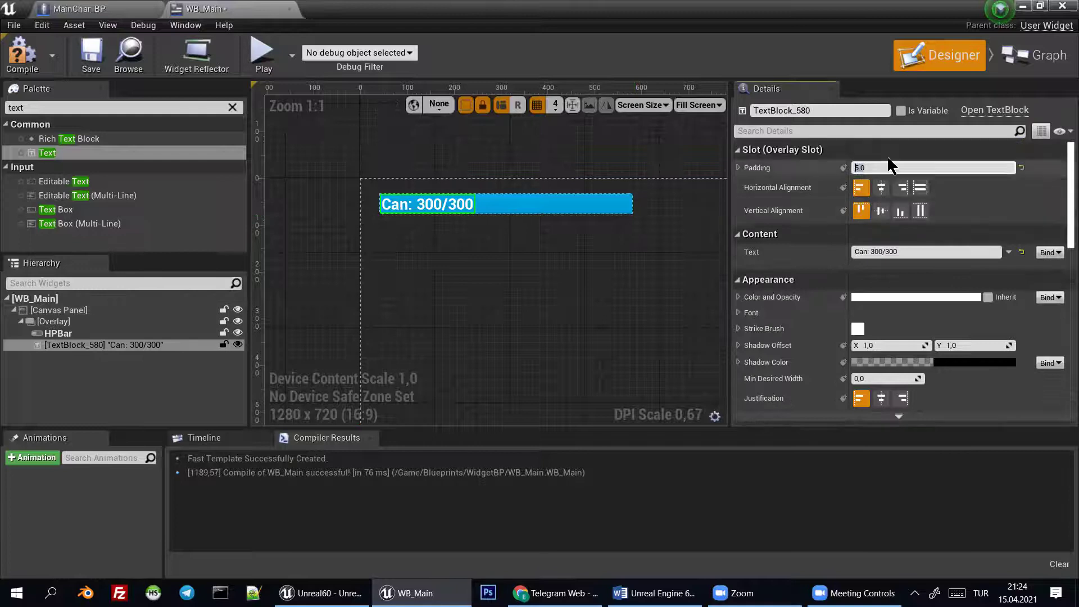
click(888, 159)
text(10)
key(Return)
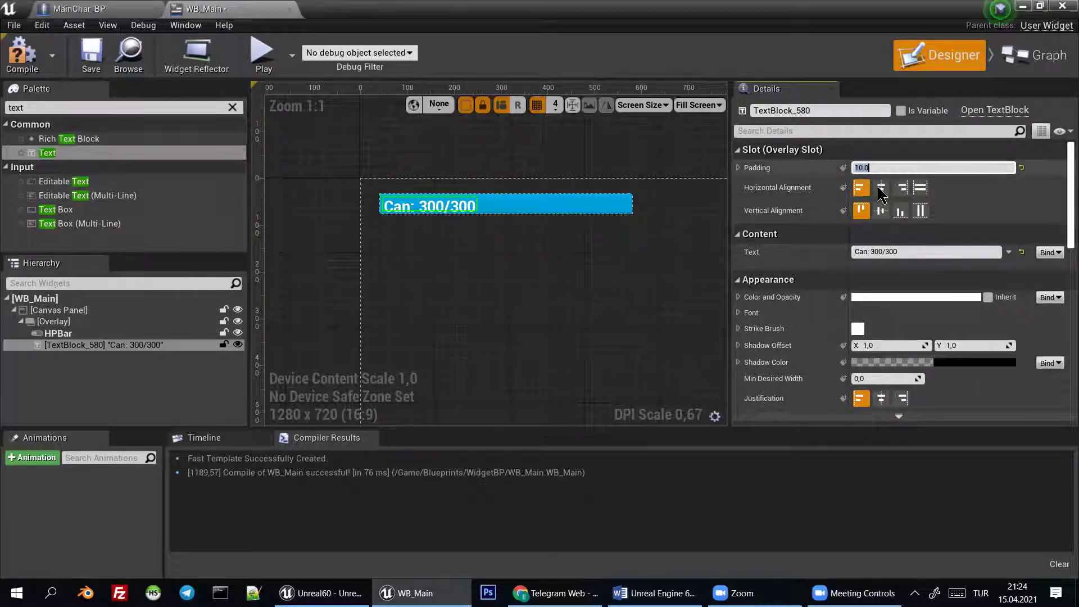
Enlarge the overlay slightly at its bottom-right corner and save WB_Main
click(110, 332)
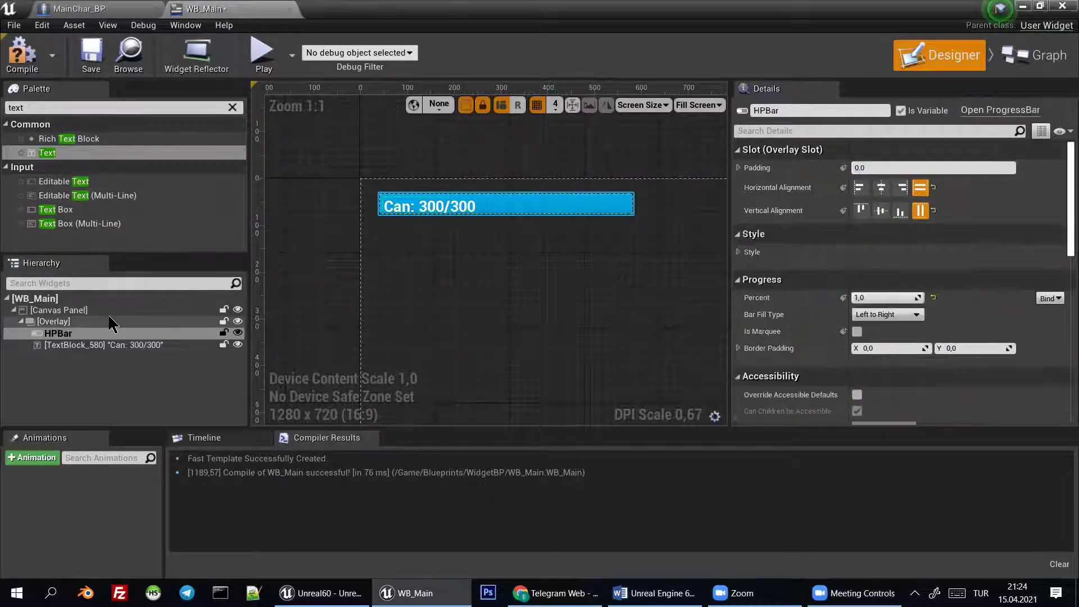
click(634, 214)
drag(634, 213, 637, 218)
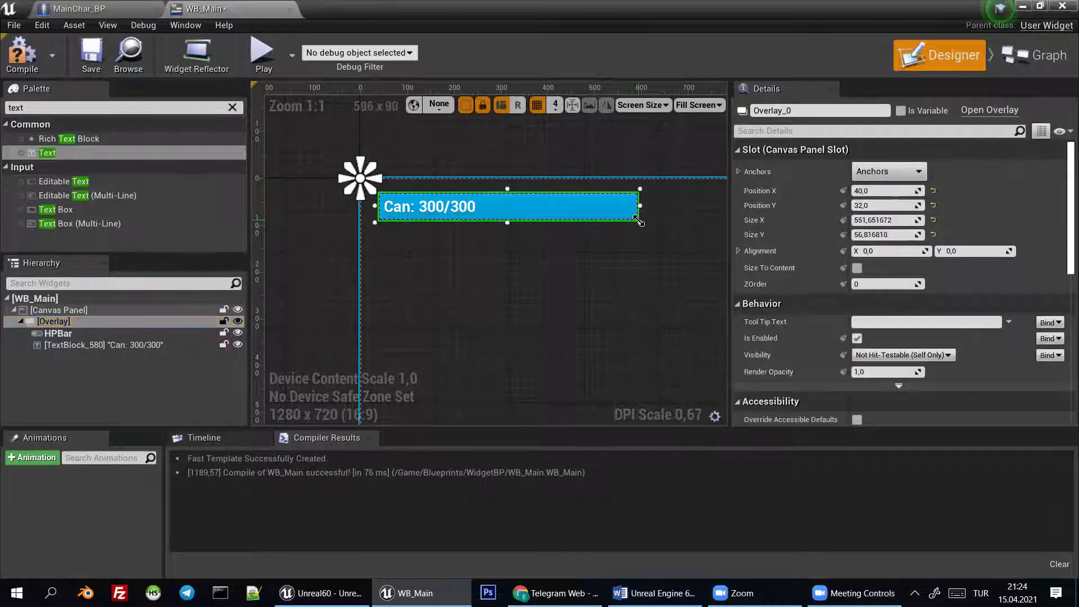
click(655, 324)
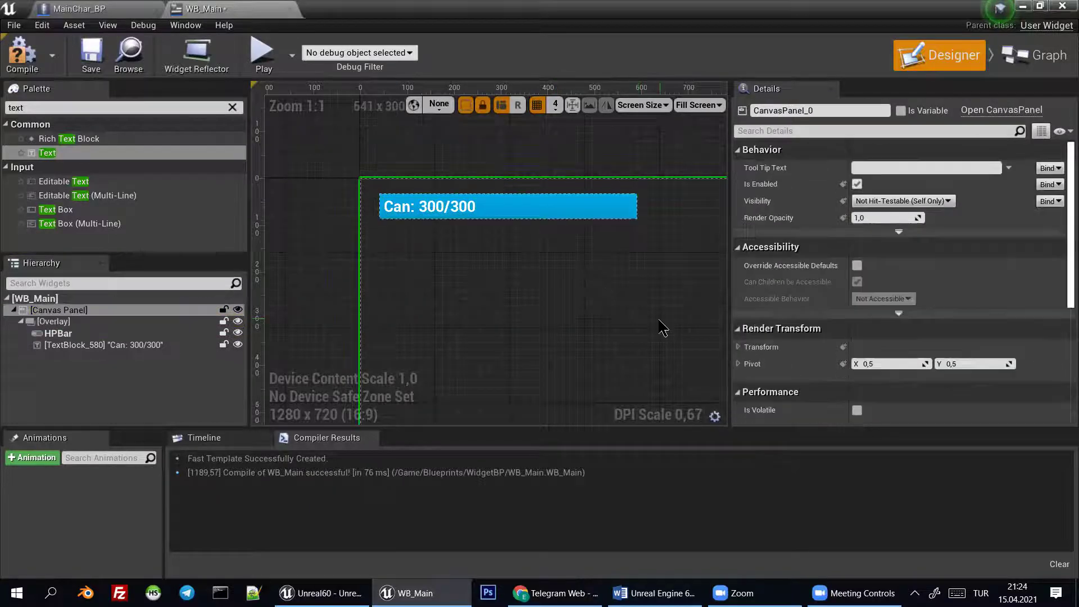
click(467, 212)
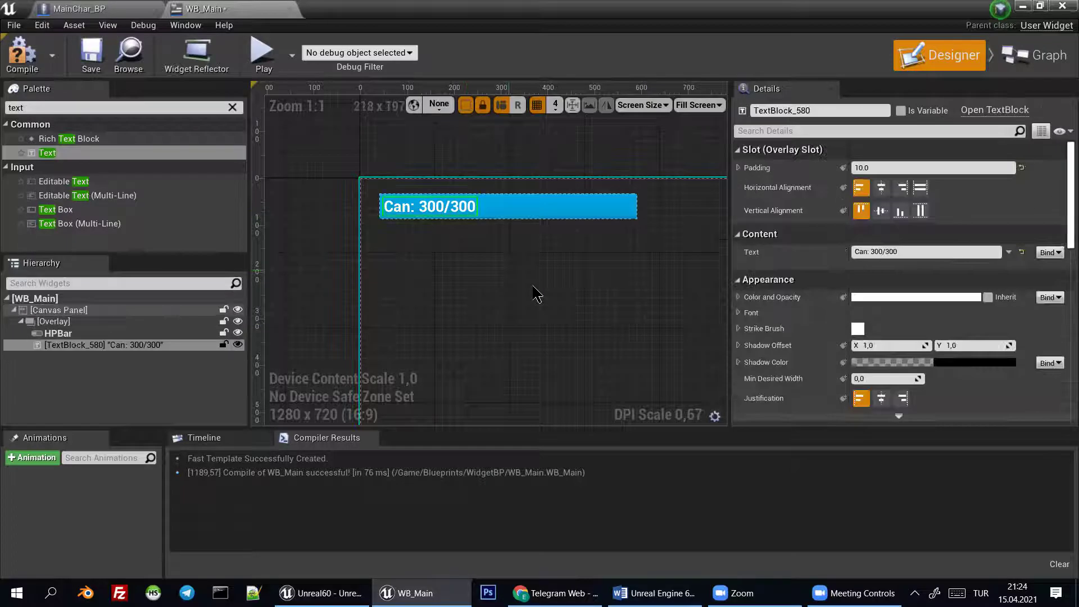
click(596, 241)
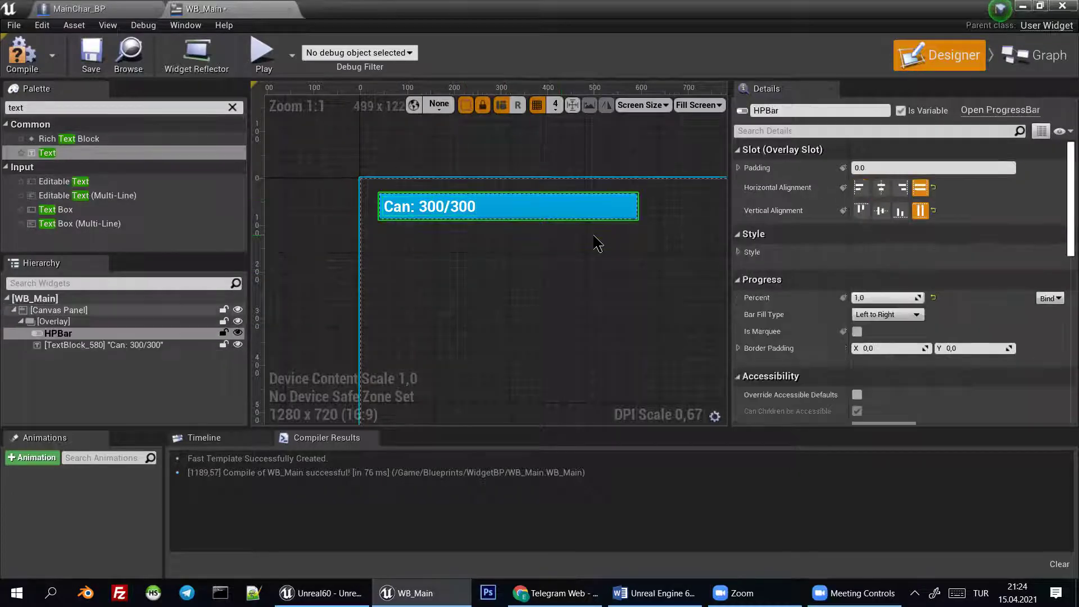
right_drag(629, 260, 585, 243)
key(ctrl+s)
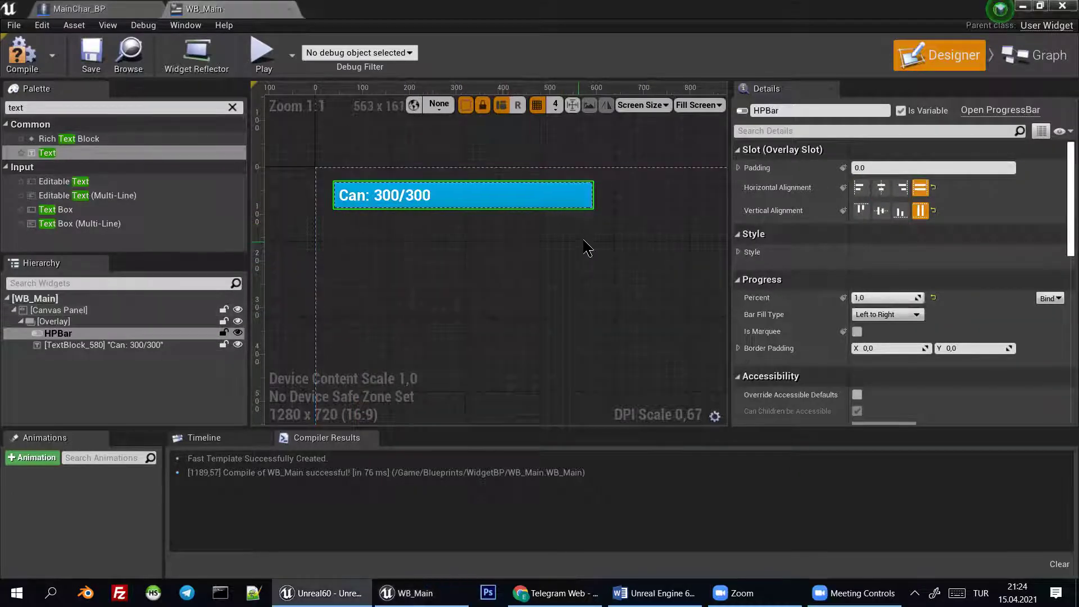
Rename the Can: 300/300 text block to HpText and expose it as a variable
click(87, 61)
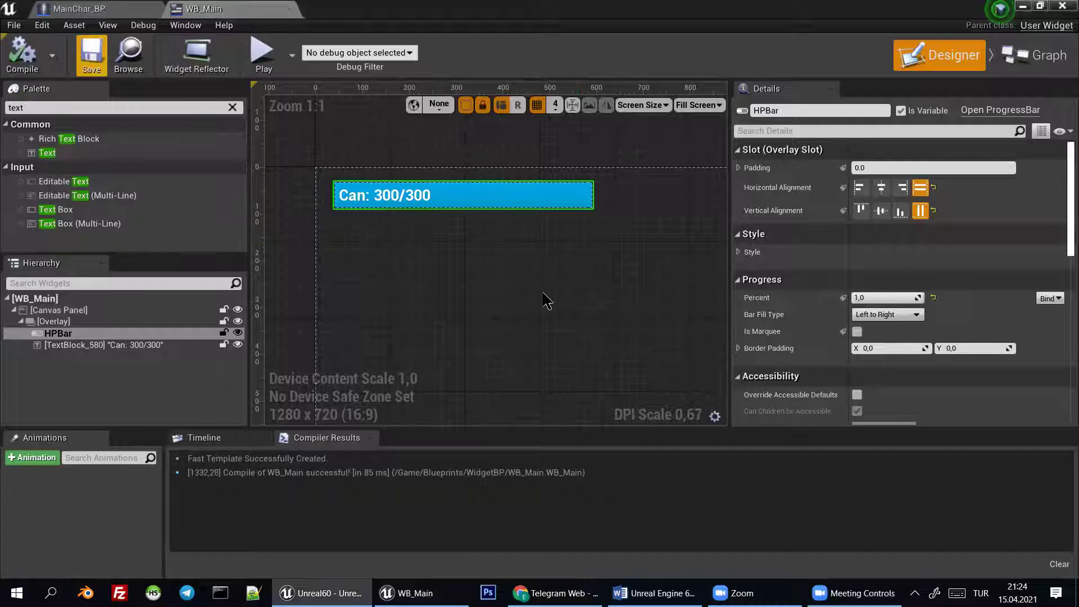
click(382, 195)
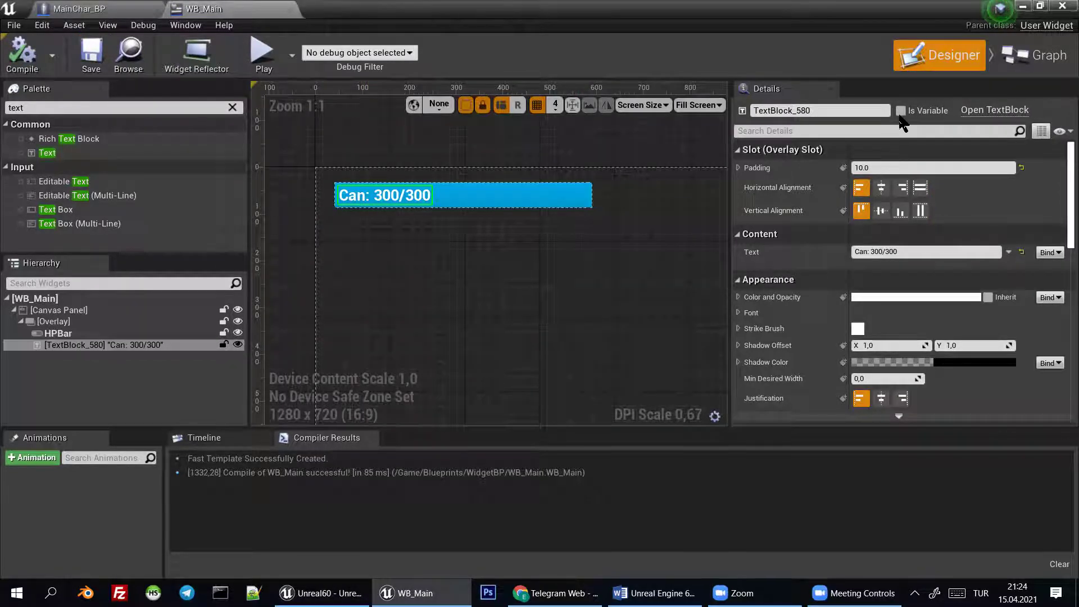
click(901, 111)
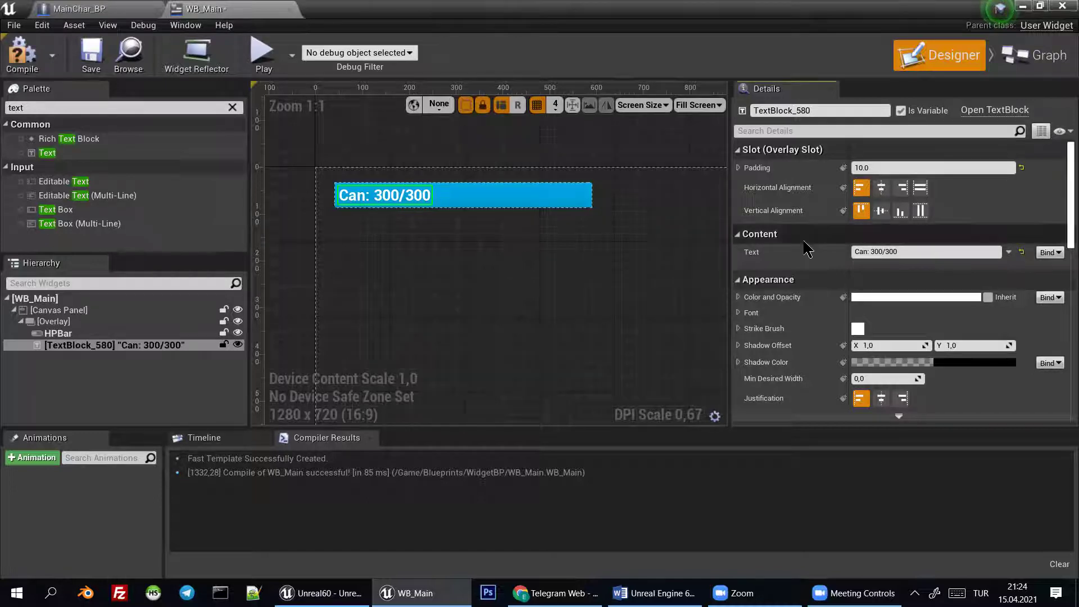
key(F2)
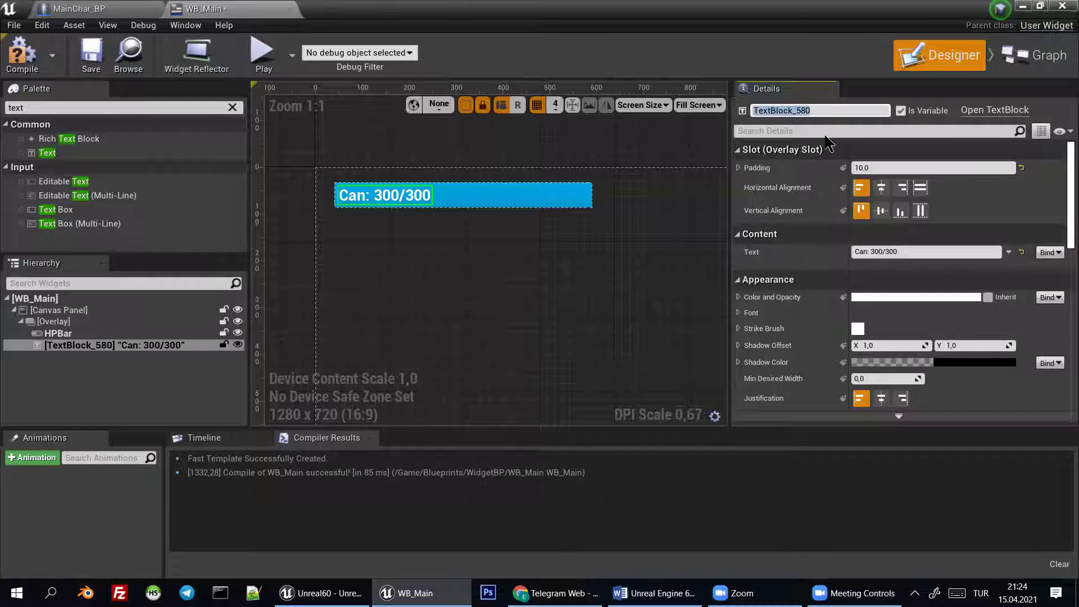
text(Hp)
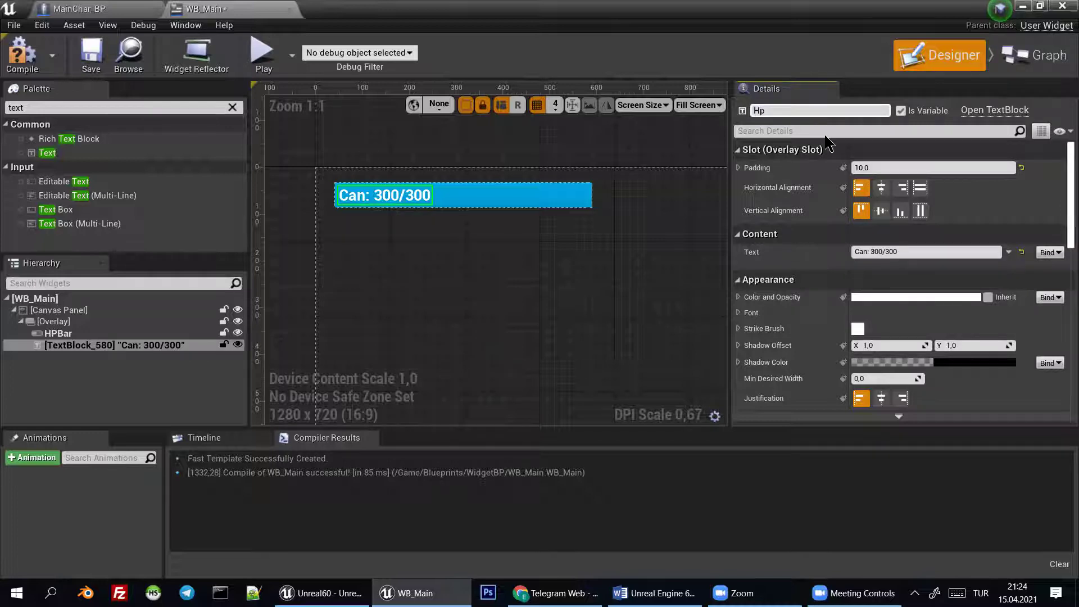
text(Text)
key(Return)
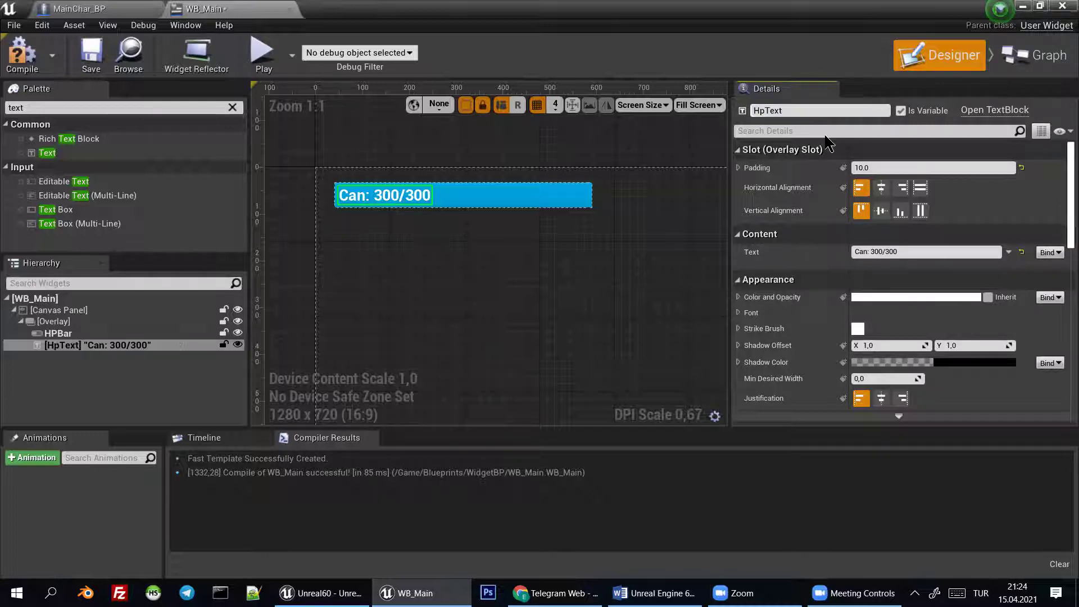
Review the HPBar and HpText properties, then compile and save WB_Main
click(58, 334)
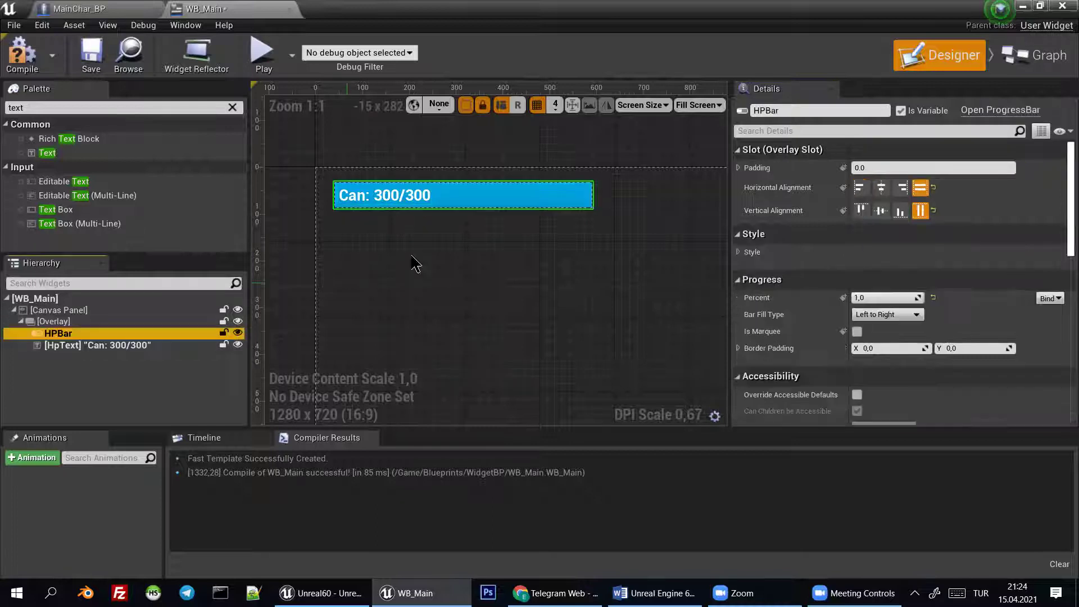
click(105, 346)
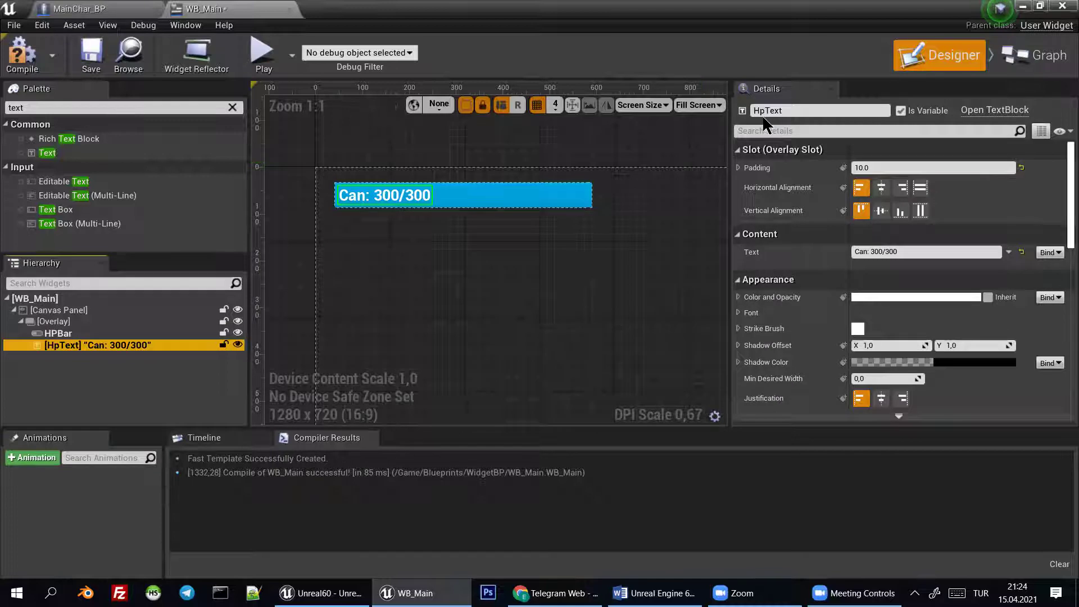
click(80, 331)
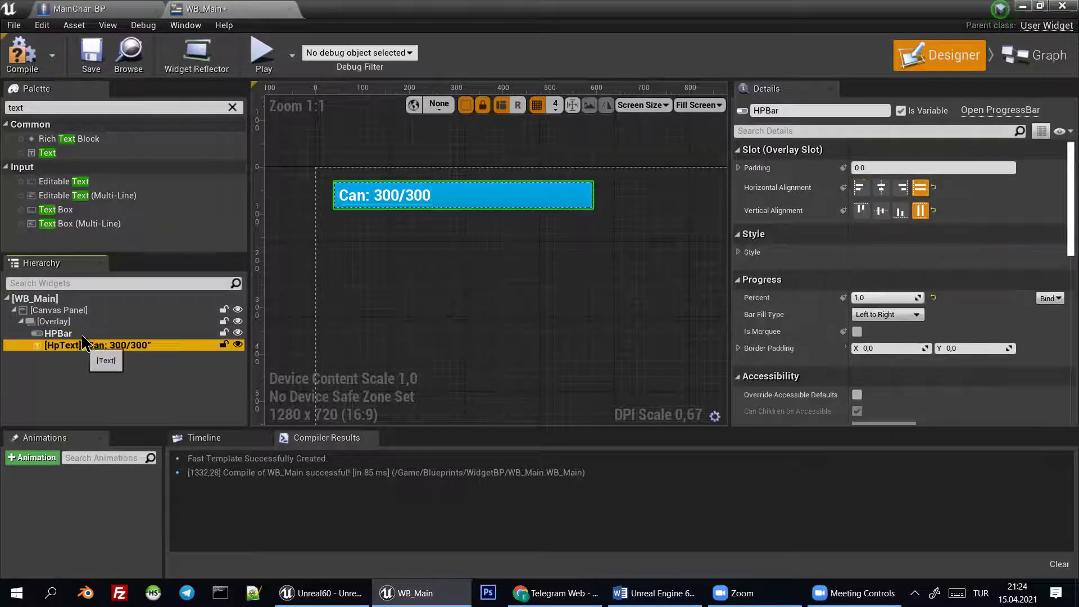
click(16, 56)
click(92, 59)
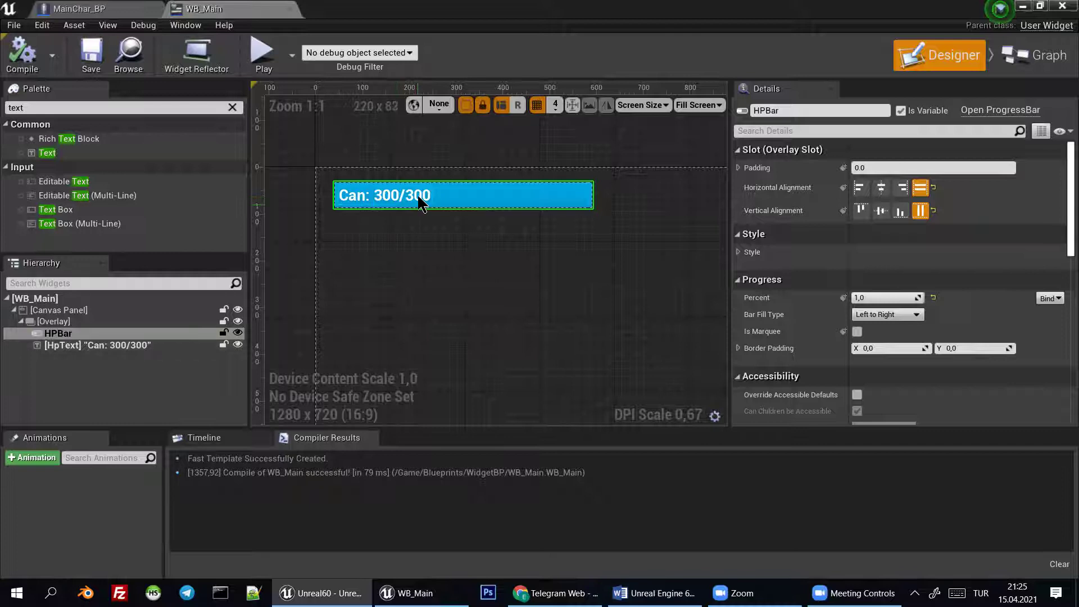
Minimize the WB_Main editor and focus the Content Browser search box
scroll(534, 281, down, 2)
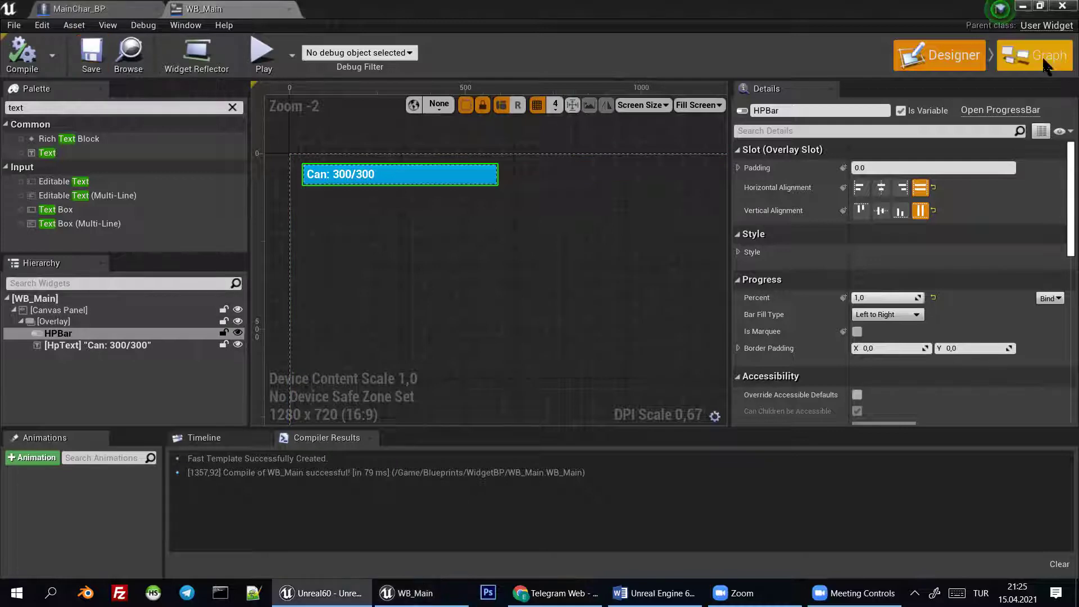
scroll(483, 260, down, 2)
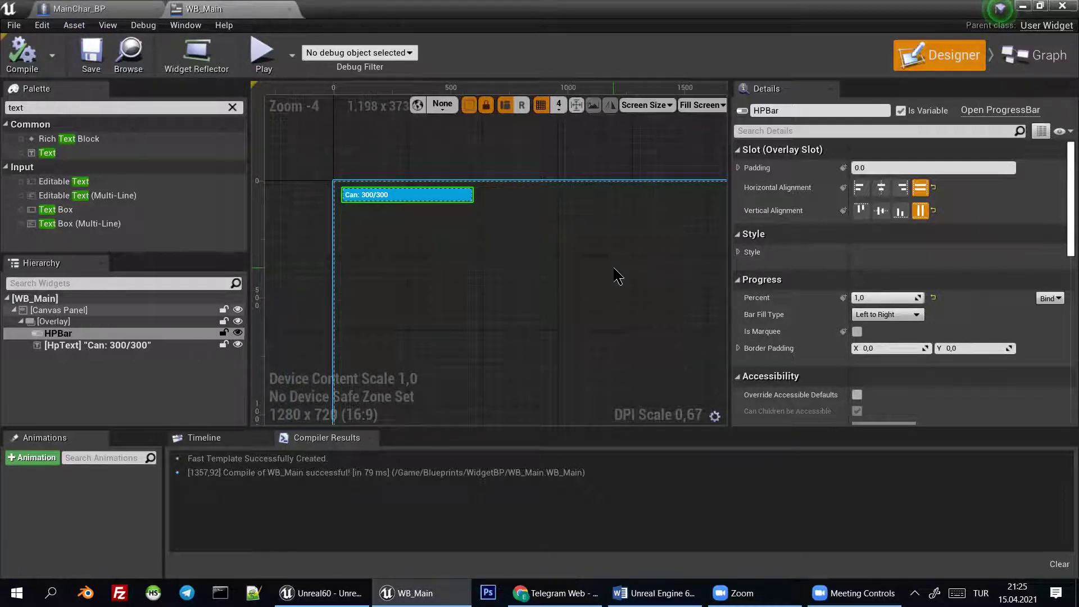
click(1023, 7)
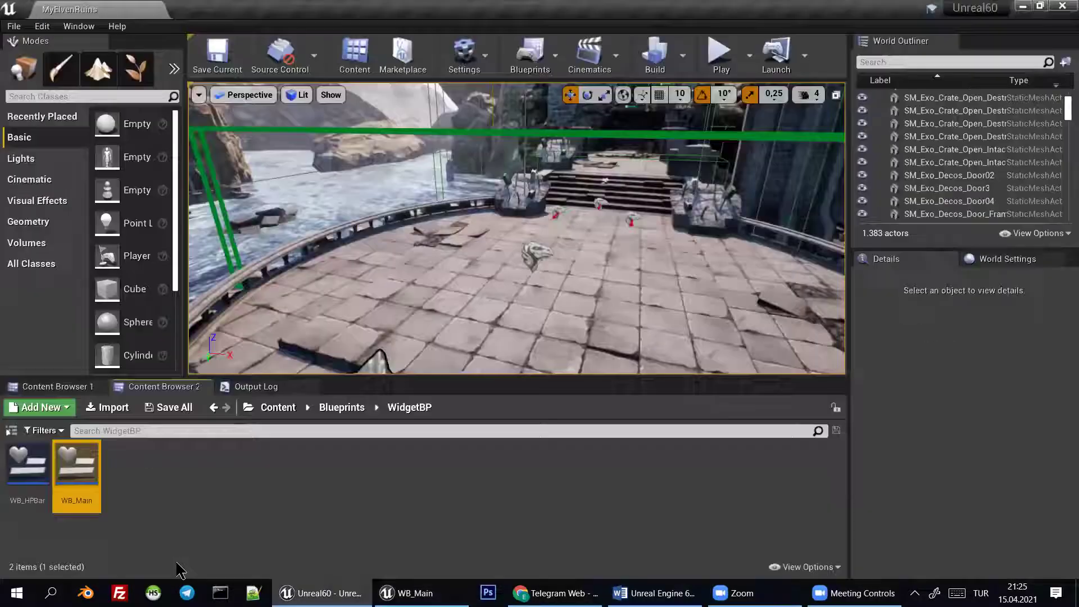
click(254, 429)
Open MyPlayerController_BP and add a function named CreateMainWidget
text(mypla)
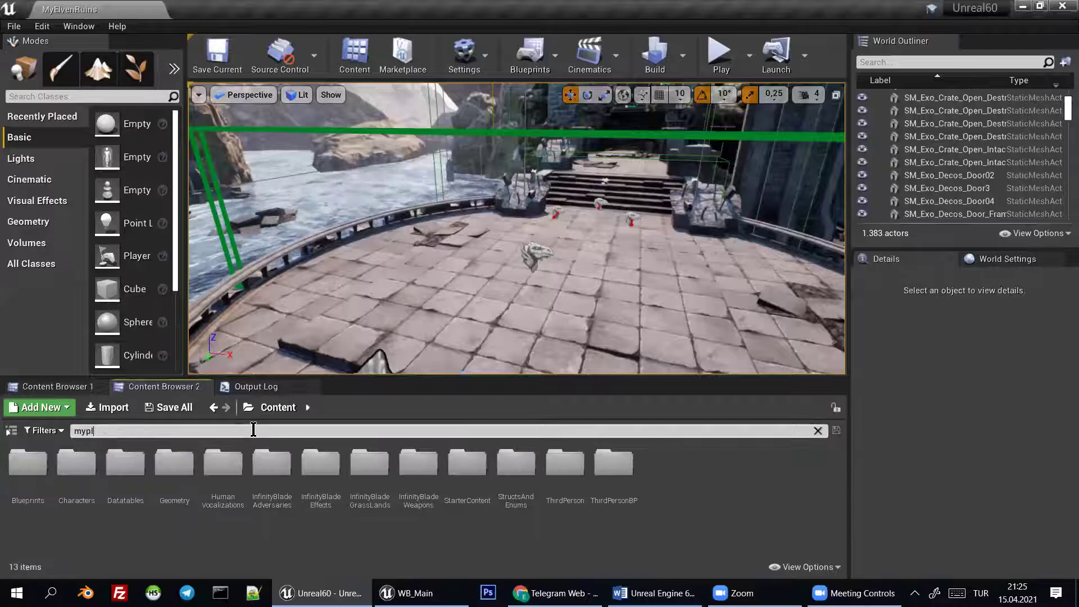
key(Return)
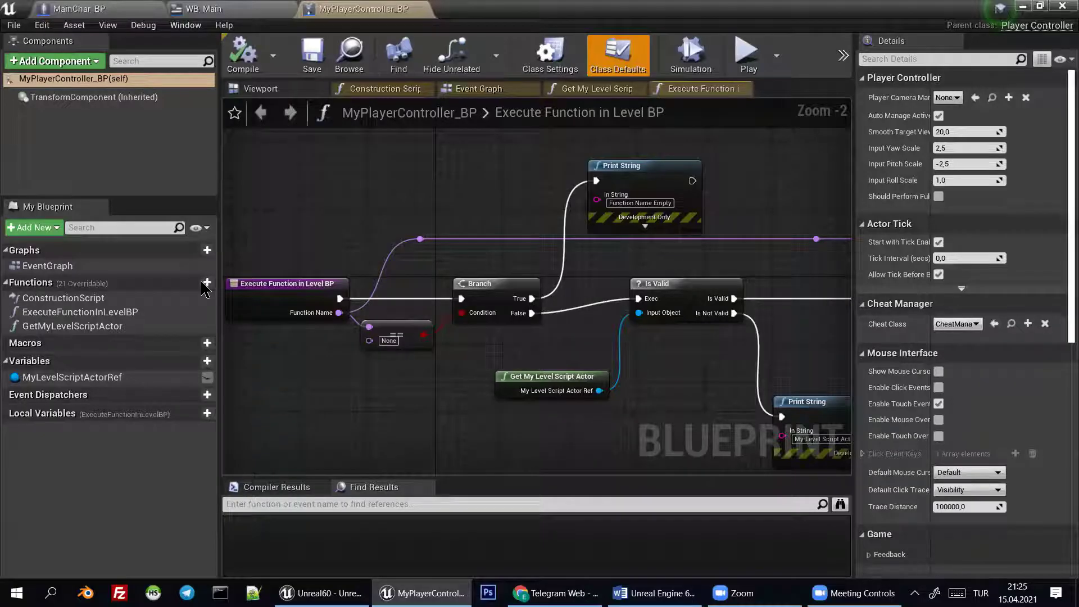
click(206, 283)
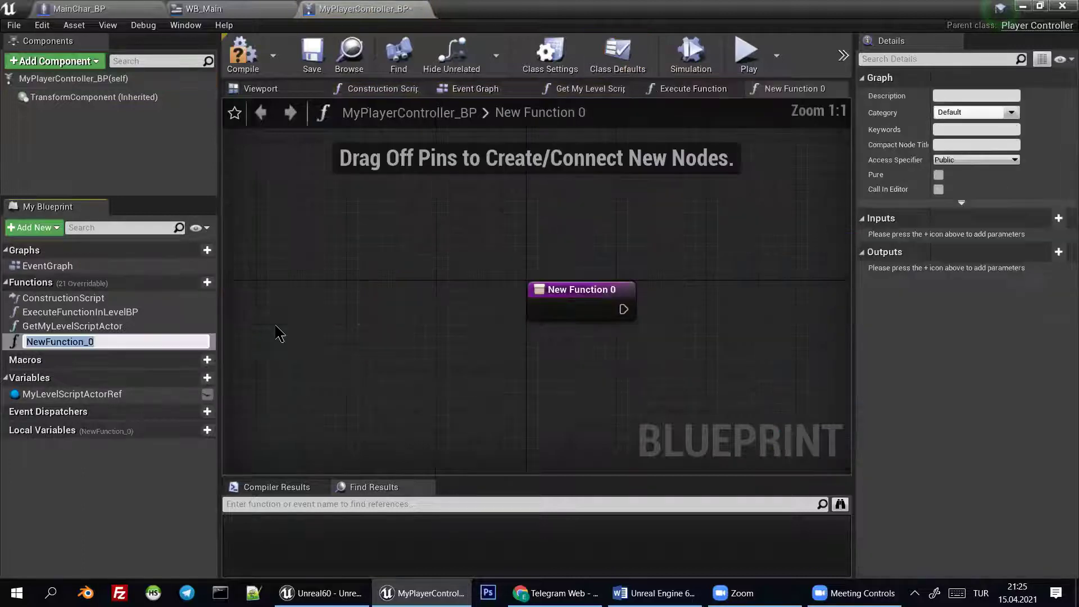
text(Crea)
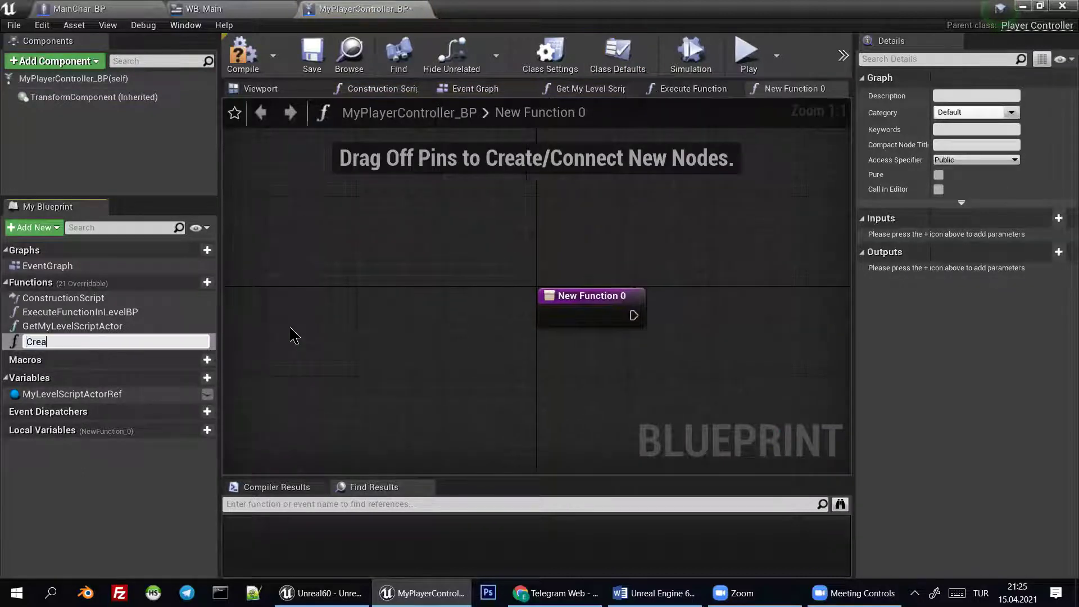
text(teMain)
text(Widge)
text(t)
key(Return)
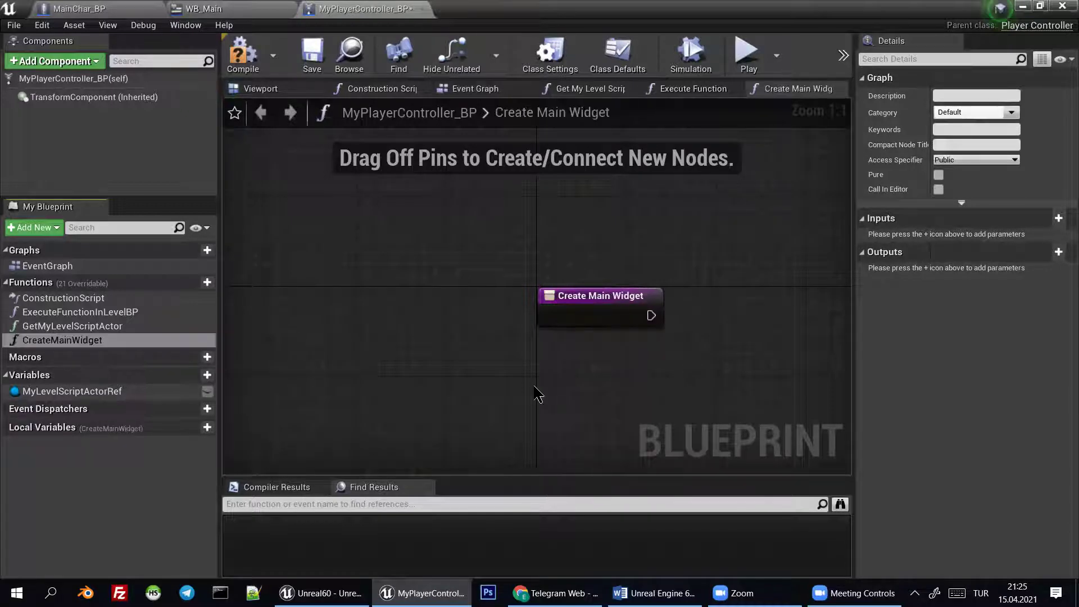
Wire the function entry into a Create Widget node with Class set to WB_Main
right_drag(719, 368, 453, 301)
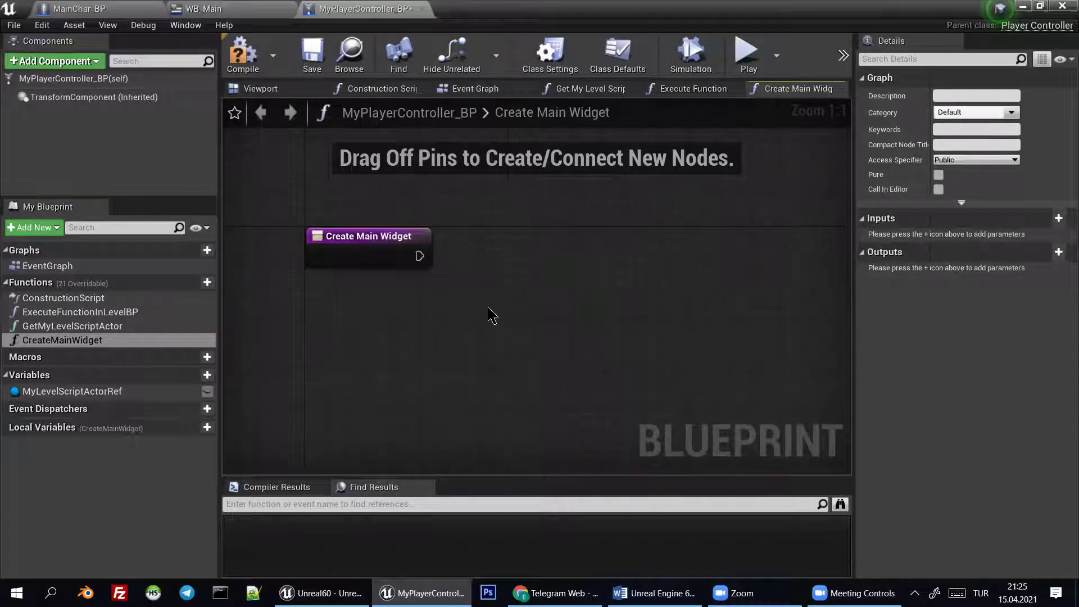
right_click(452, 301)
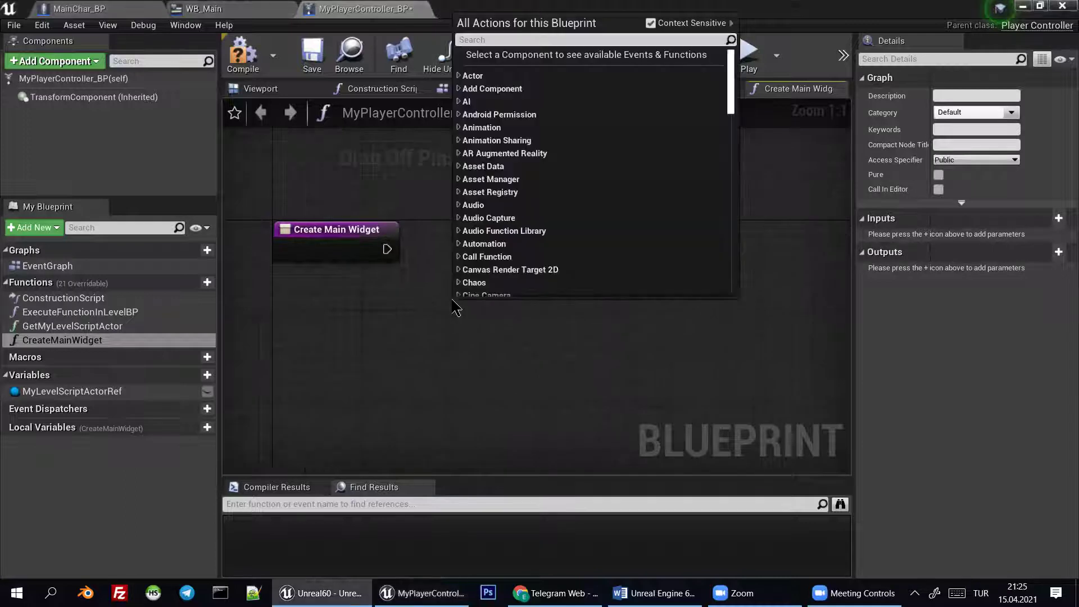
text(create w)
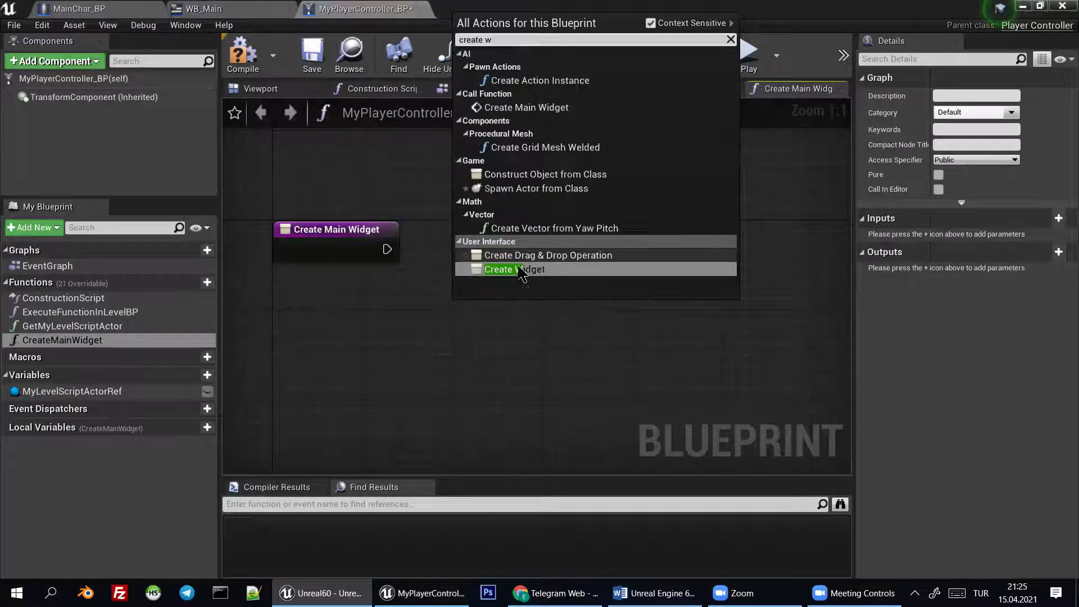
click(520, 267)
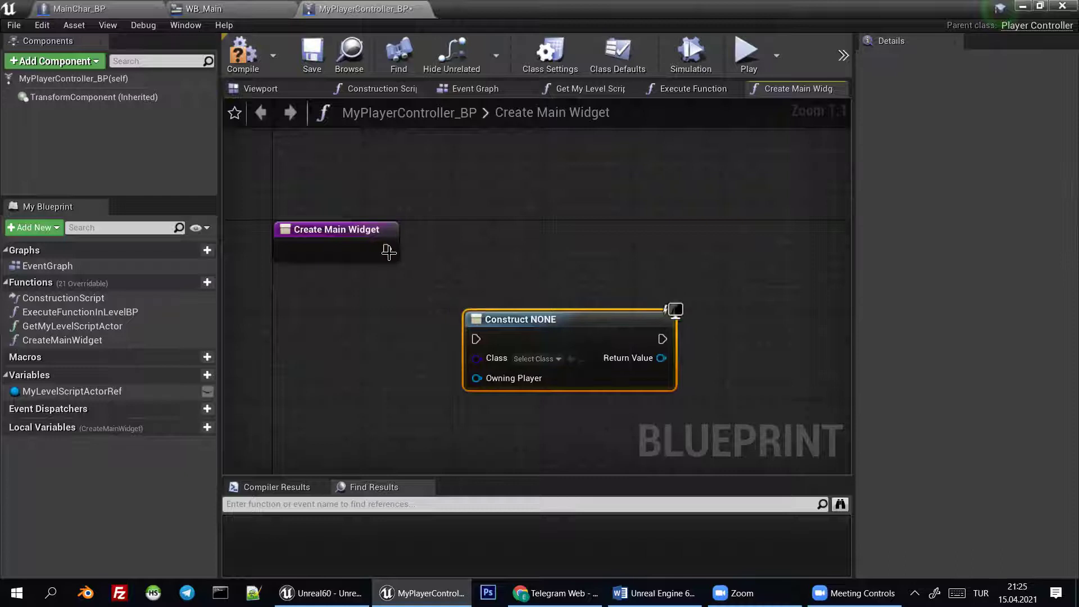
drag(387, 249, 475, 339)
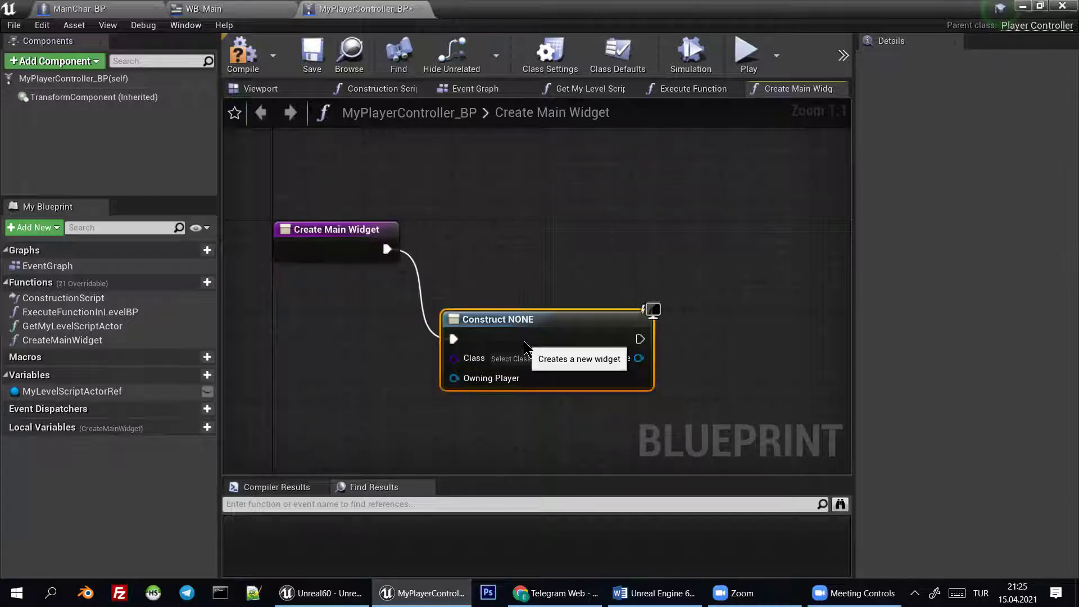
click(503, 360)
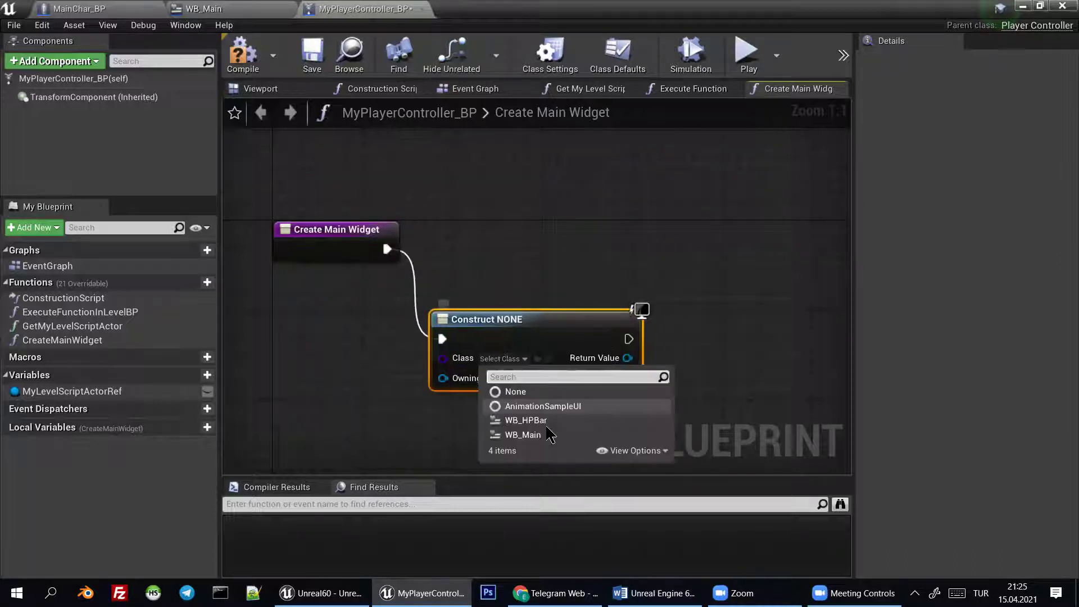
click(548, 434)
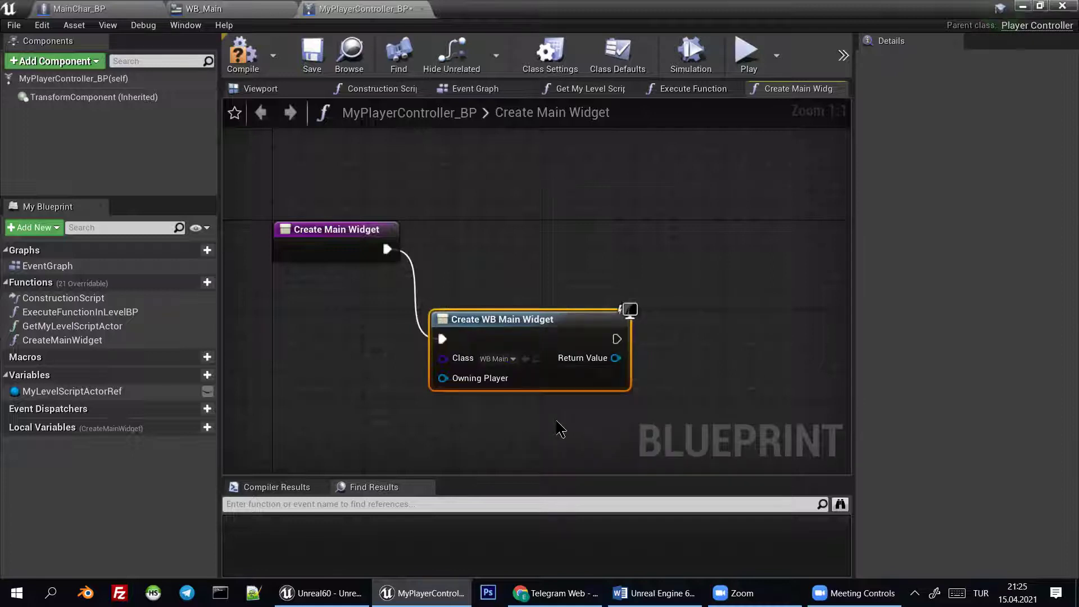
right_drag(559, 429, 527, 409)
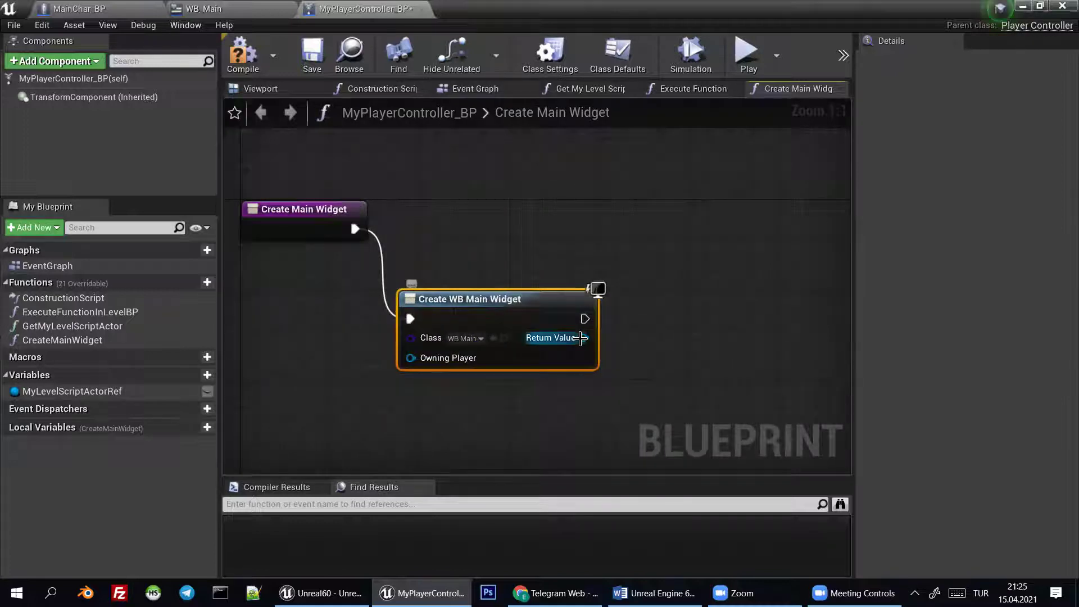
mouse_move(579, 338)
mouse_down()
mouse_move(657, 346)
mouse_move(654, 338)
mouse_up()
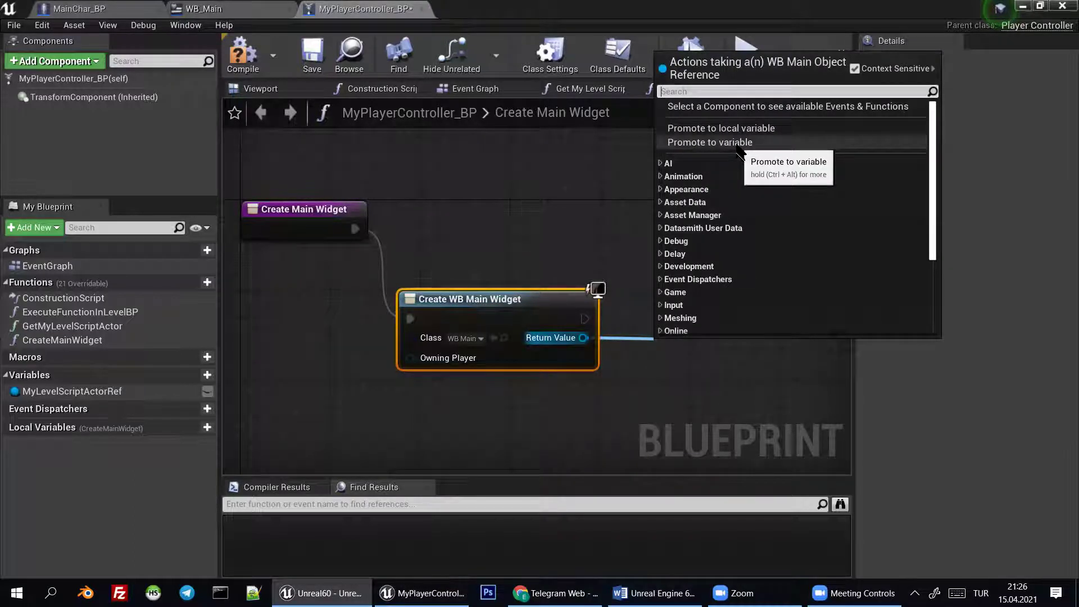
click(736, 144)
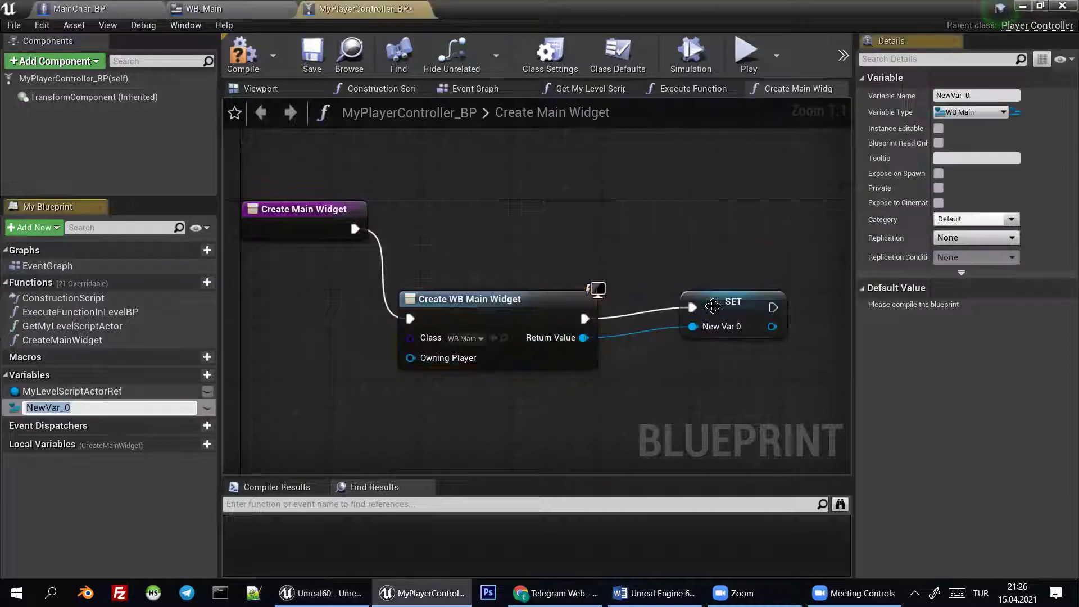
click(974, 96)
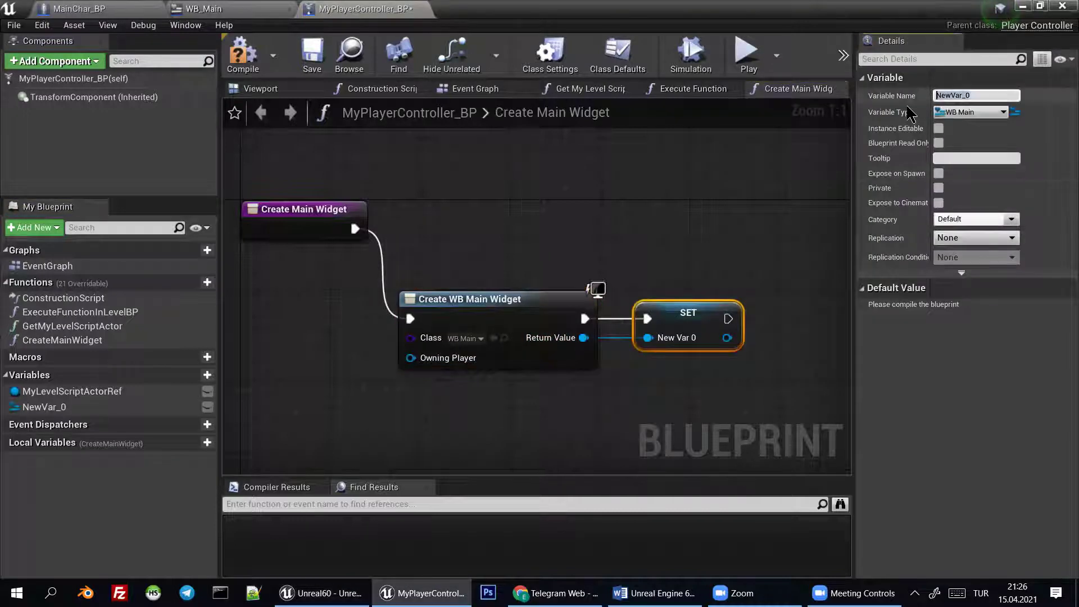
text(WB_Ma)
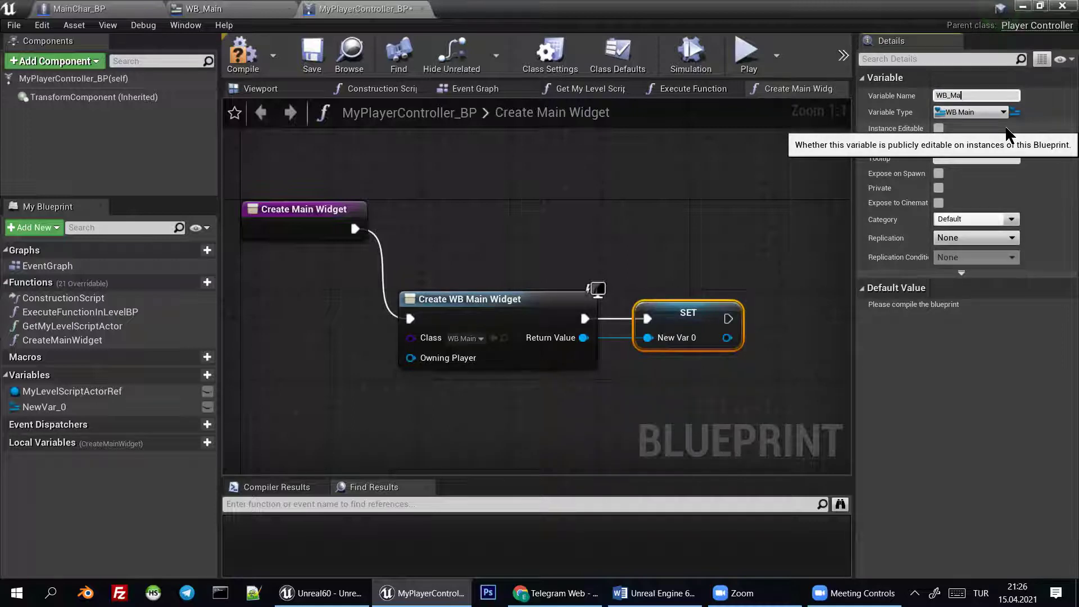
text(inRe)
text(f)
key(Return)
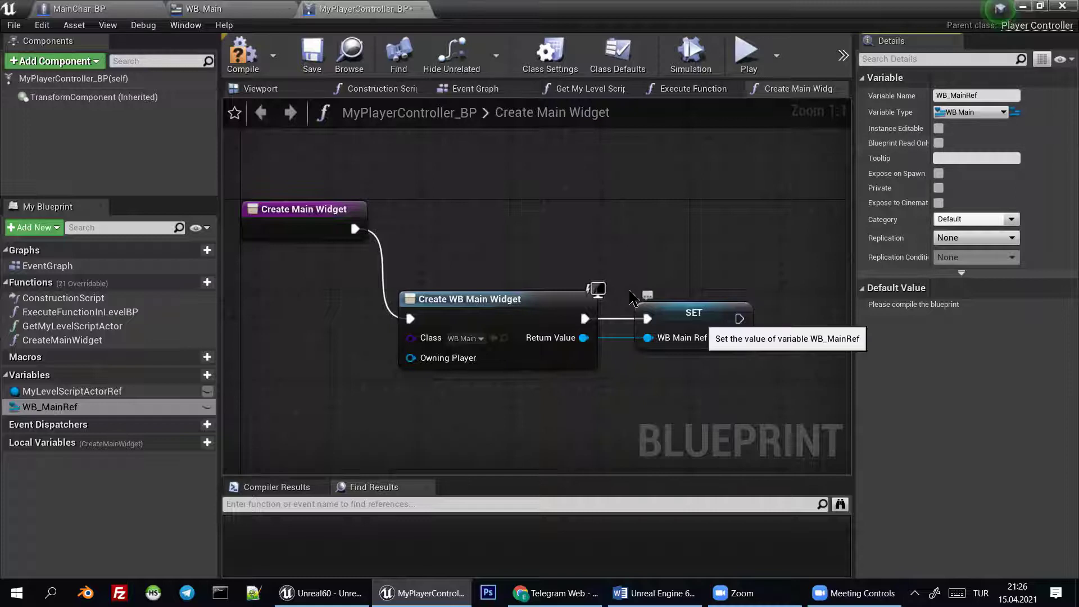
click(312, 62)
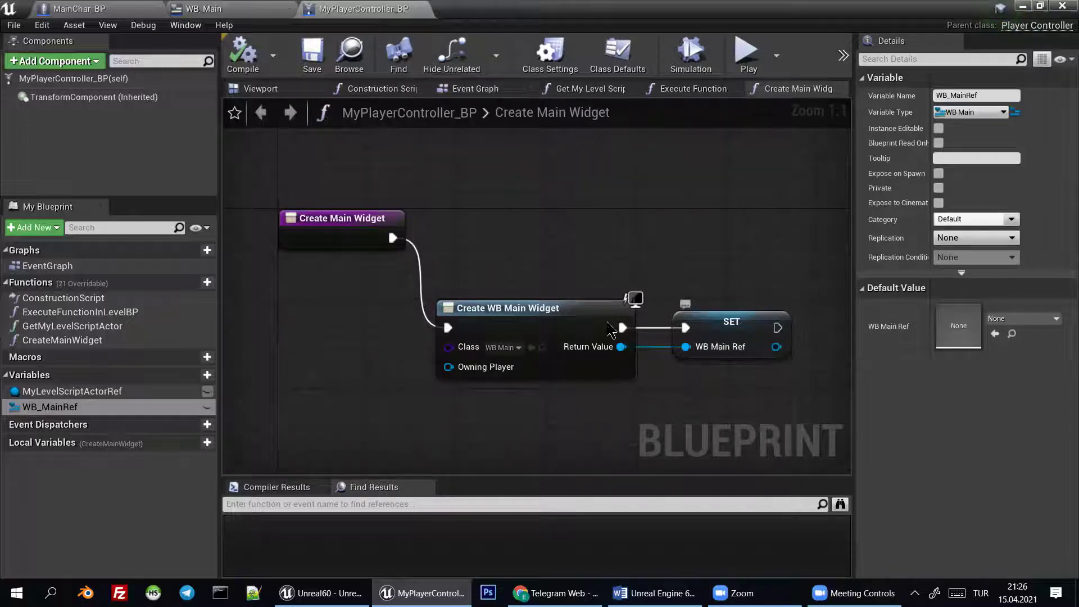
right_drag(522, 238, 483, 212)
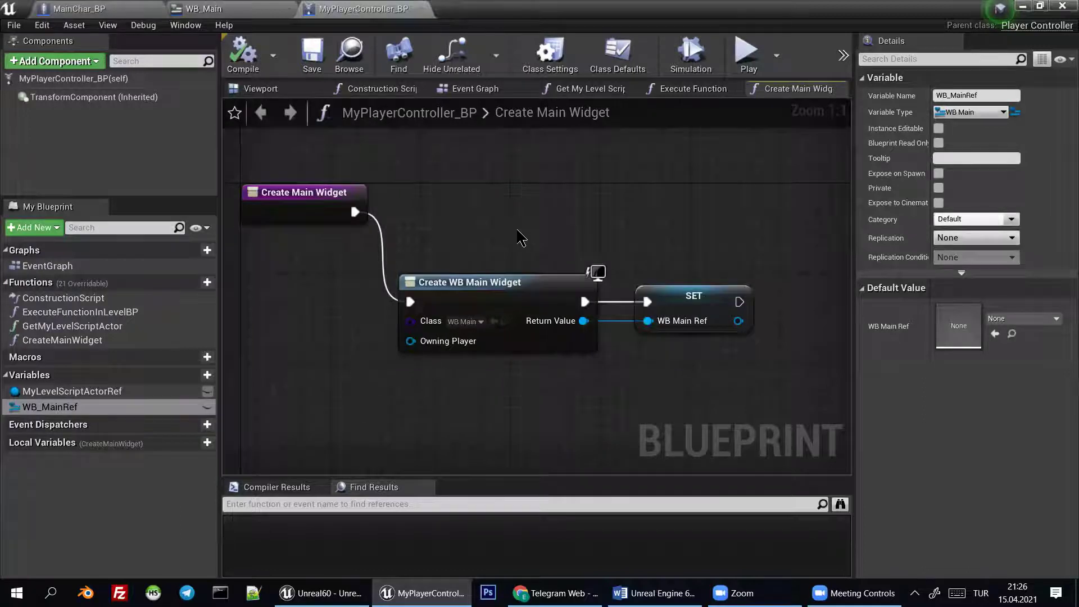
mouse_move(406, 213)
right_down()
mouse_move(655, 213)
mouse_move(553, 213)
right_up()
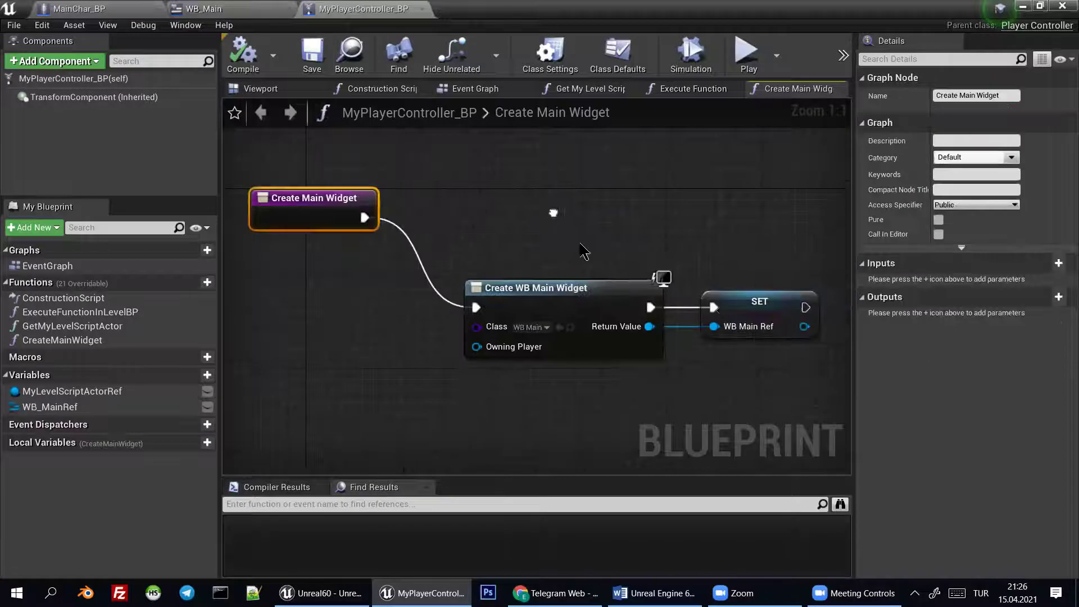
right_drag(462, 225, 595, 230)
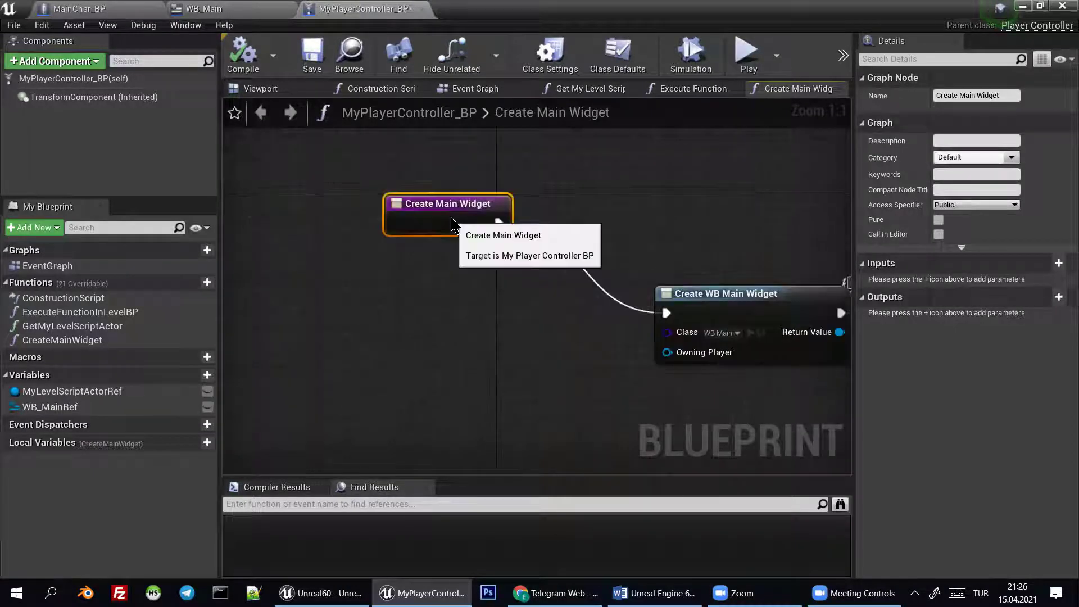
right_drag(663, 295, 437, 287)
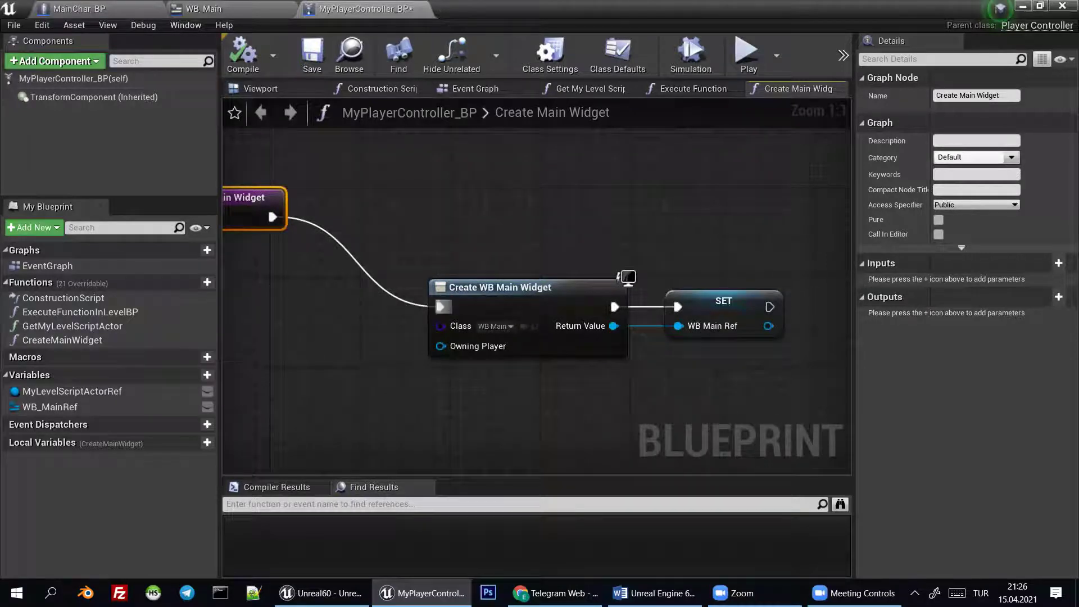
right_drag(456, 331, 543, 364)
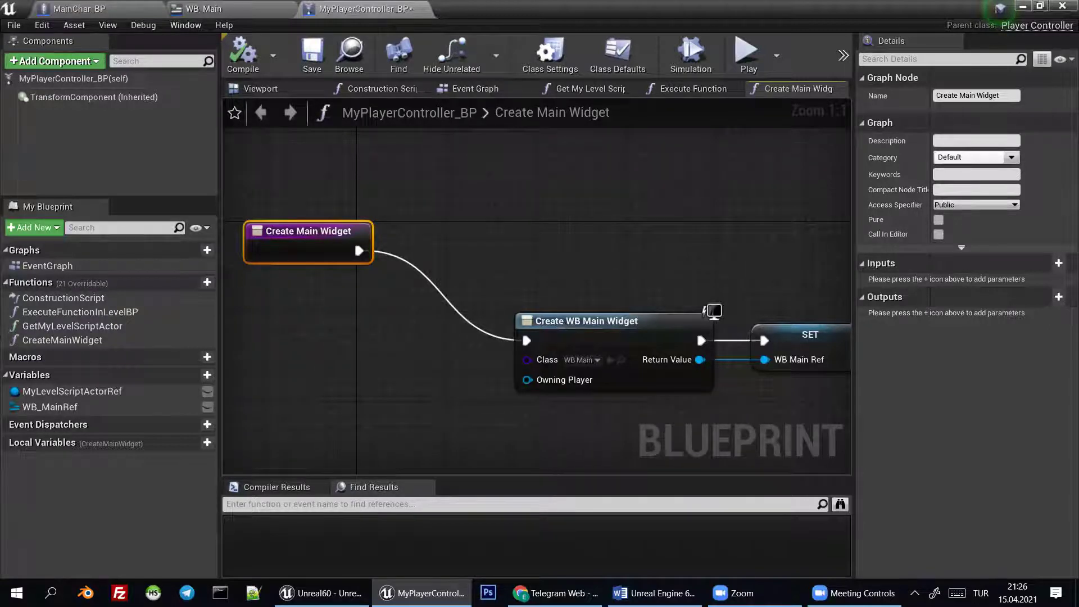
right_drag(333, 257, 467, 256)
Add a WB_MainRef getter with an Is Valid check run from the function entry
drag(466, 256, 432, 256)
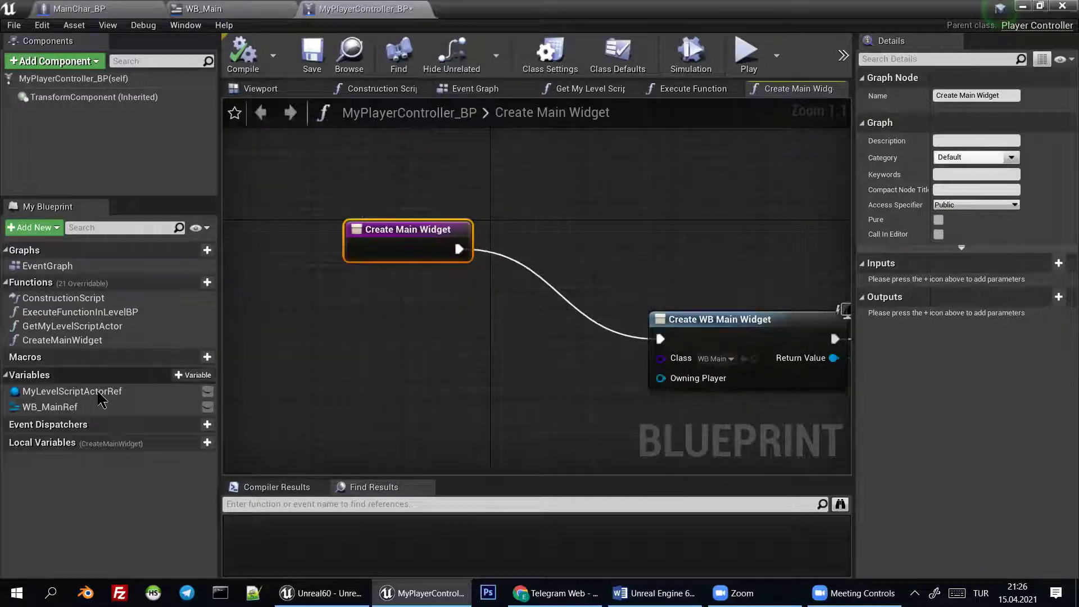
drag(96, 407, 99, 408)
drag(366, 316, 380, 307)
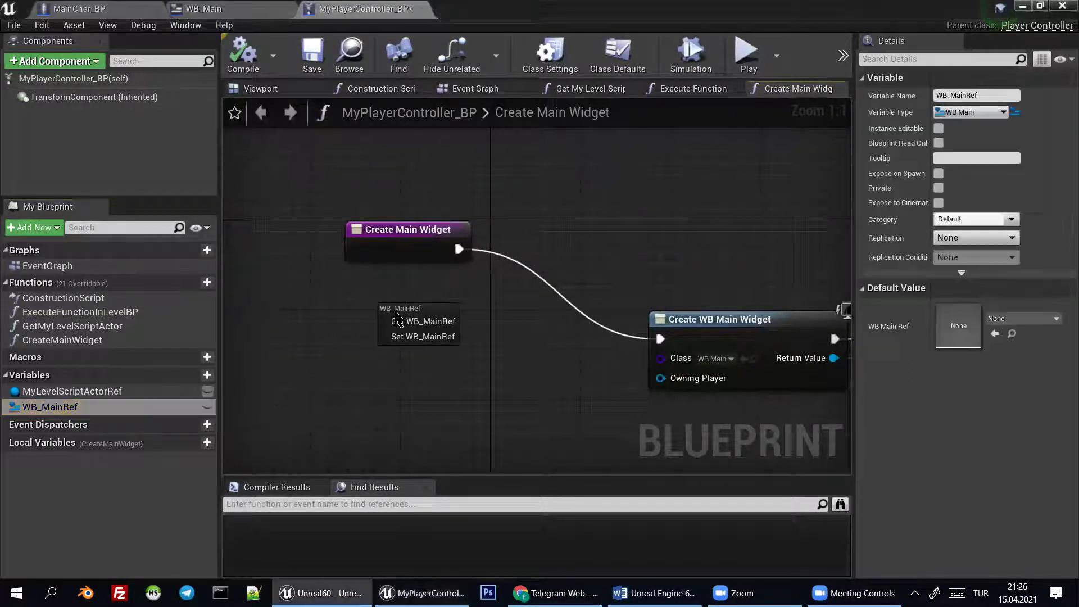
click(410, 324)
drag(454, 311, 498, 310)
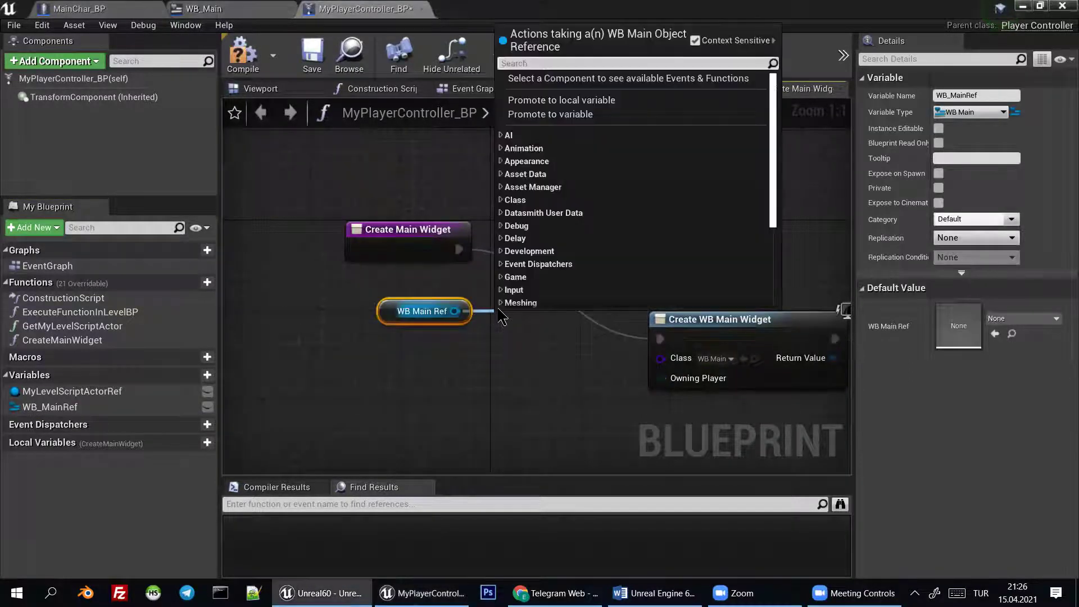
text(is vali)
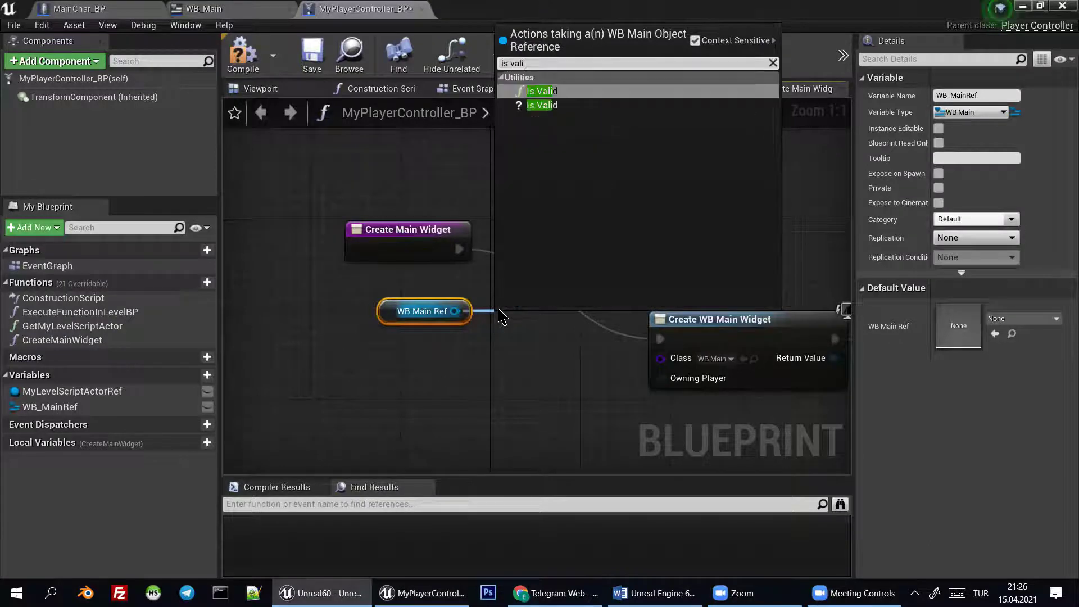
key(Return)
mouse_move(503, 338)
mouse_down()
mouse_move(565, 232)
mouse_move(540, 222)
mouse_up()
drag(453, 231, 453, 219)
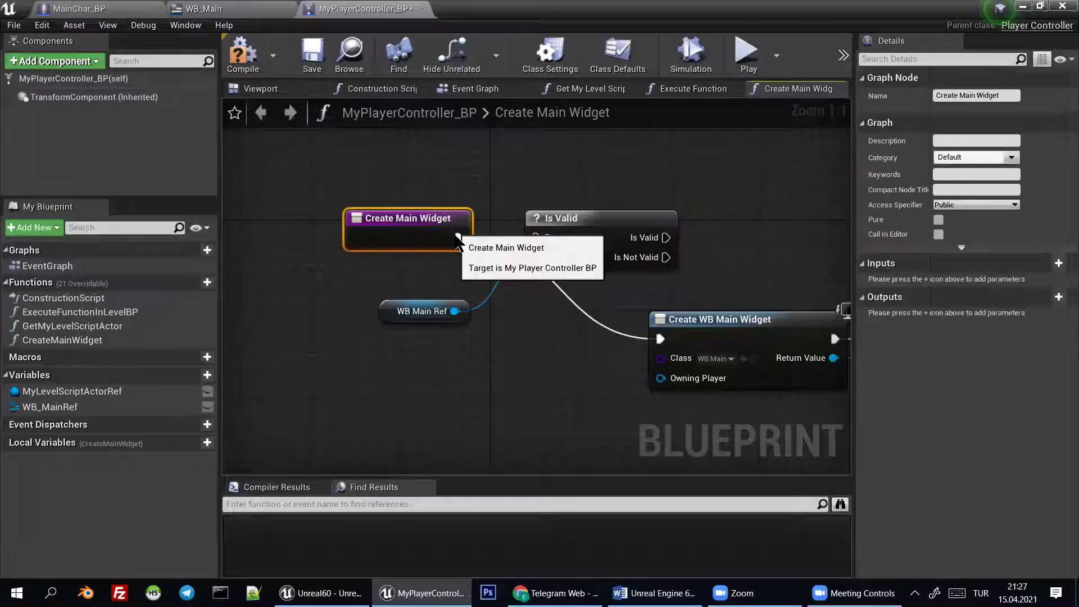
drag(537, 238, 458, 238)
Connect Is Not Valid to the Create WB Main Widget and SET nodes
right_drag(550, 299, 364, 301)
drag(743, 413, 540, 281)
drag(590, 337, 668, 337)
drag(481, 260, 607, 351)
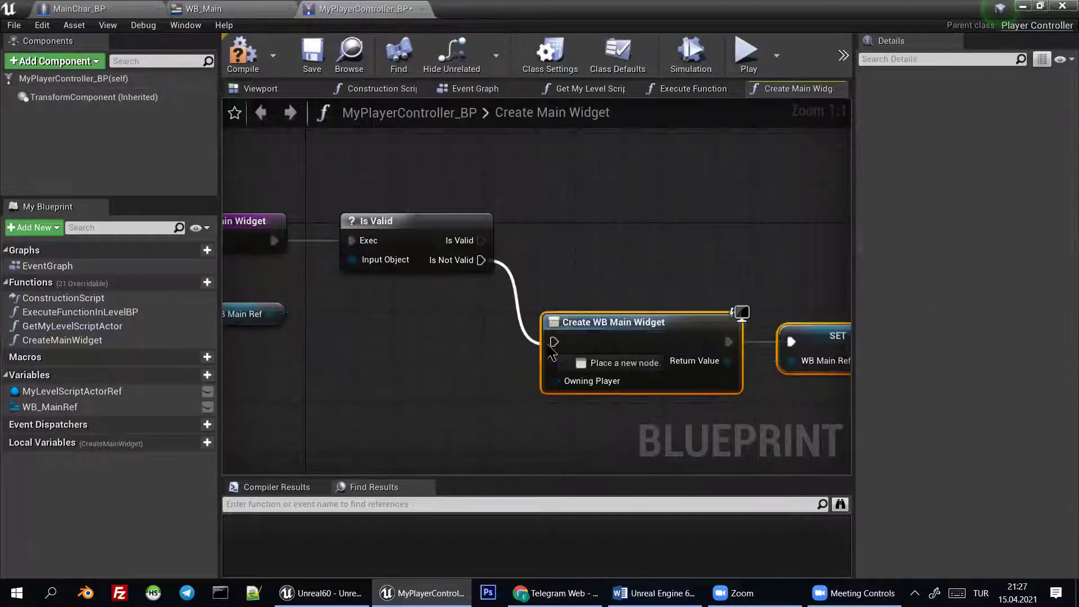
right_drag(607, 351, 506, 348)
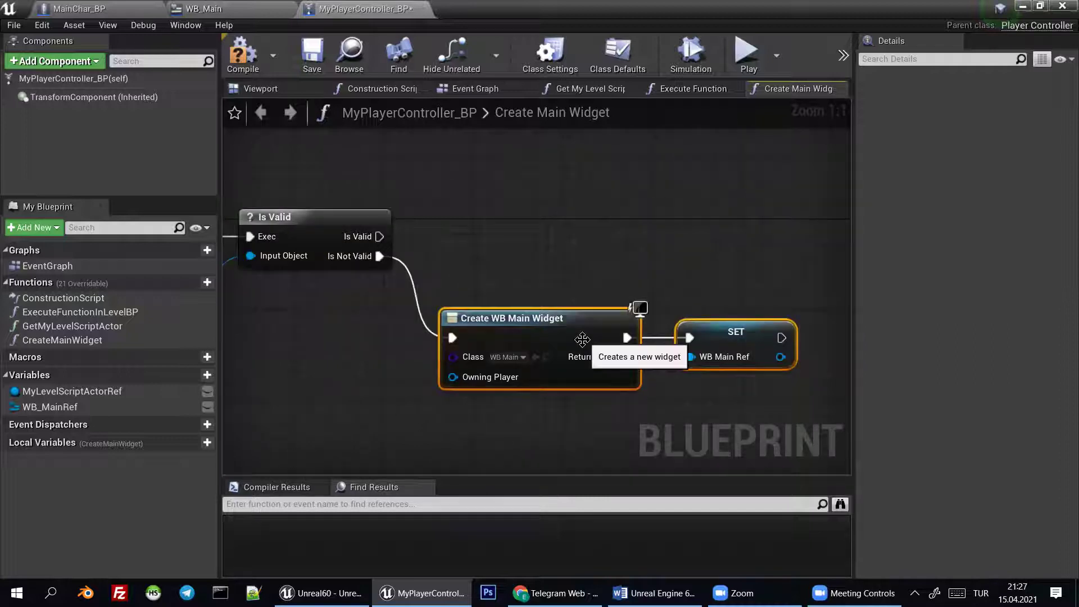
drag(561, 345, 538, 345)
scroll(534, 284, down, 2)
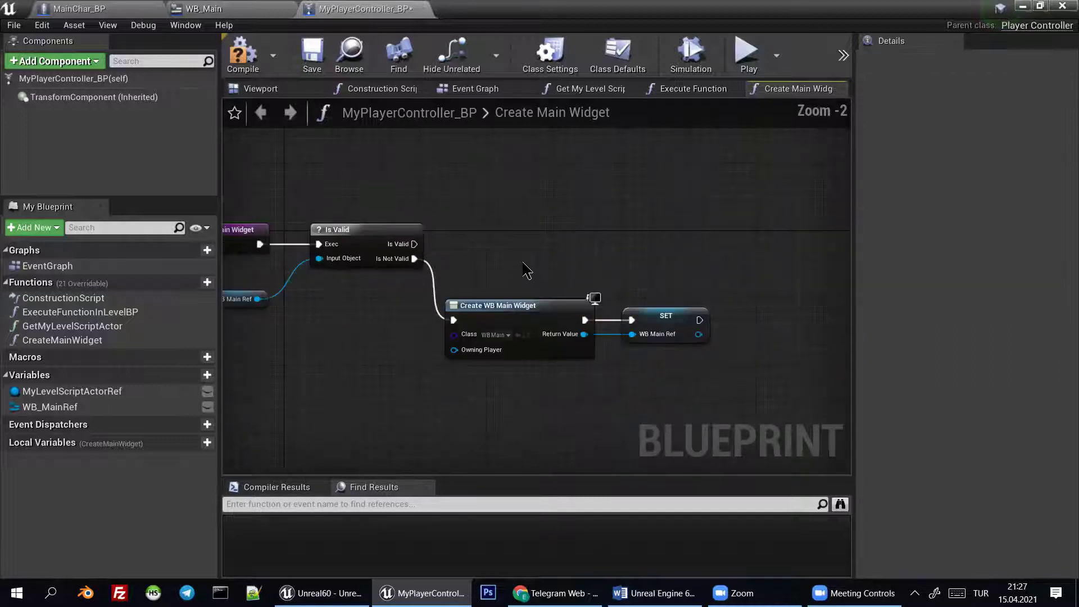
scroll(300, 327, up, 2)
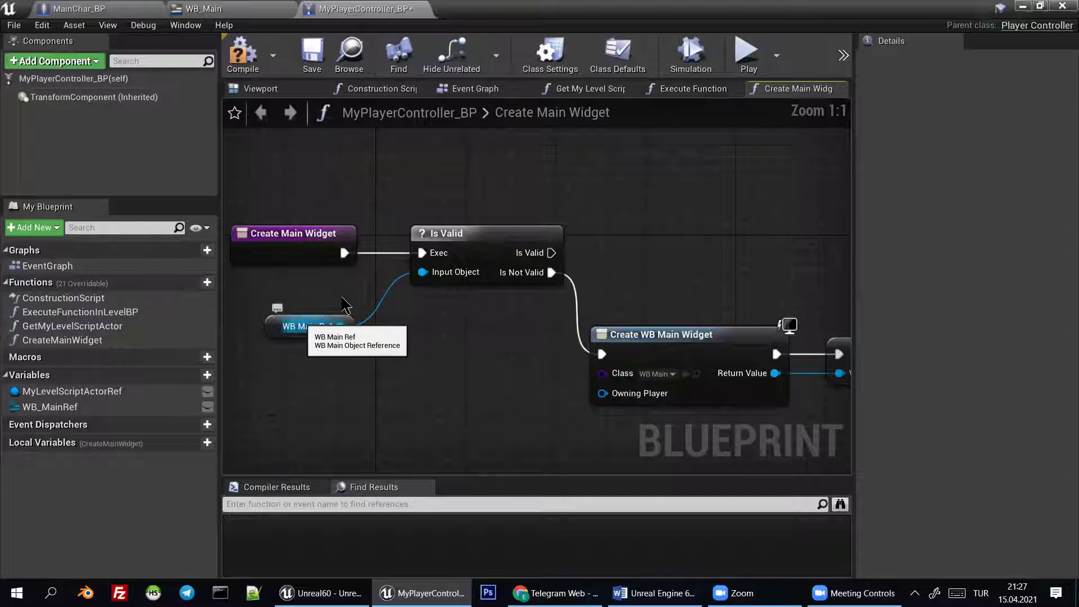
drag(311, 331, 358, 311)
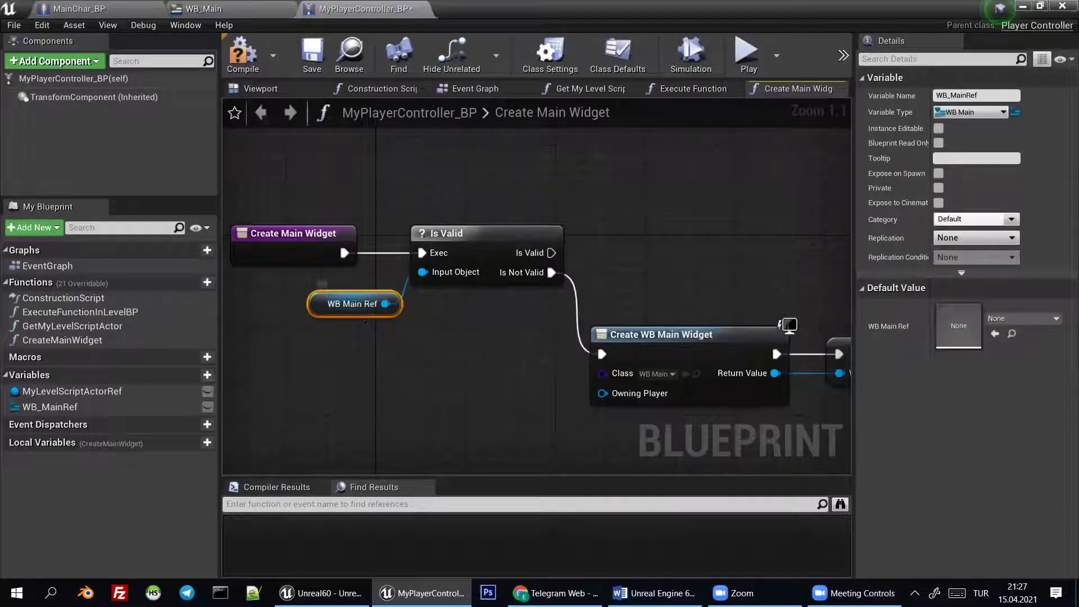
mouse_move(368, 329)
right_down()
mouse_move(364, 292)
mouse_move(422, 316)
mouse_move(360, 298)
right_up()
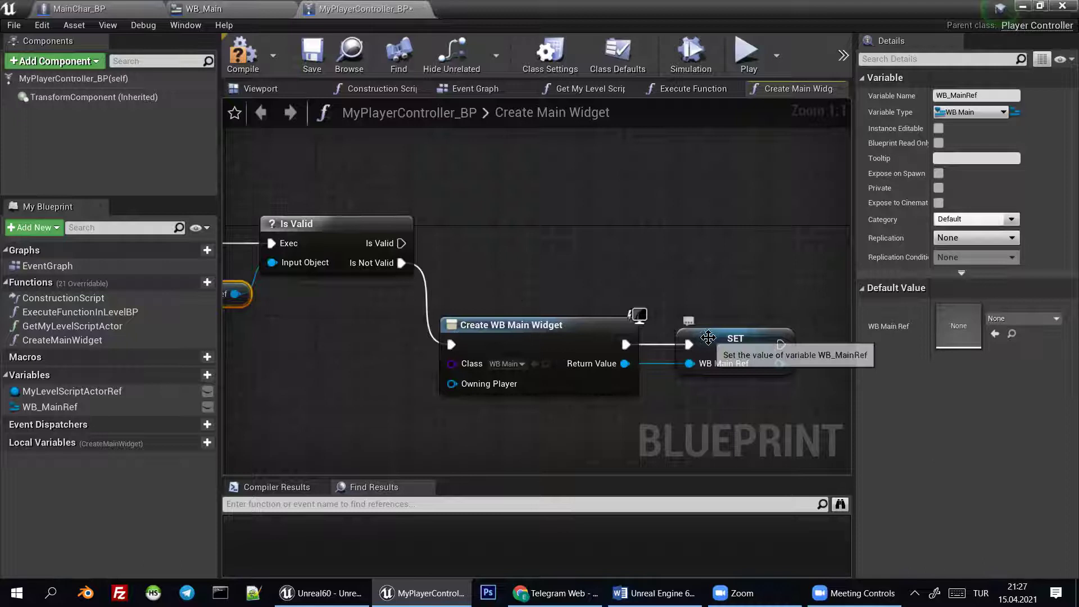
click(531, 340)
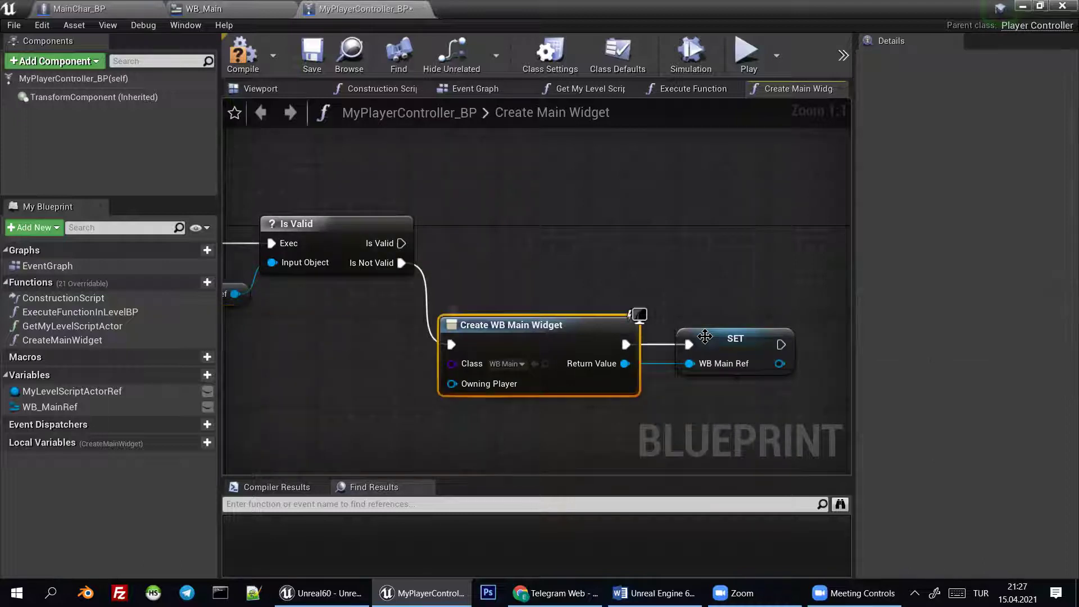
click(731, 335)
Join the Is Valid path and SET's output at a reroute knot, then save
right_drag(449, 268, 488, 282)
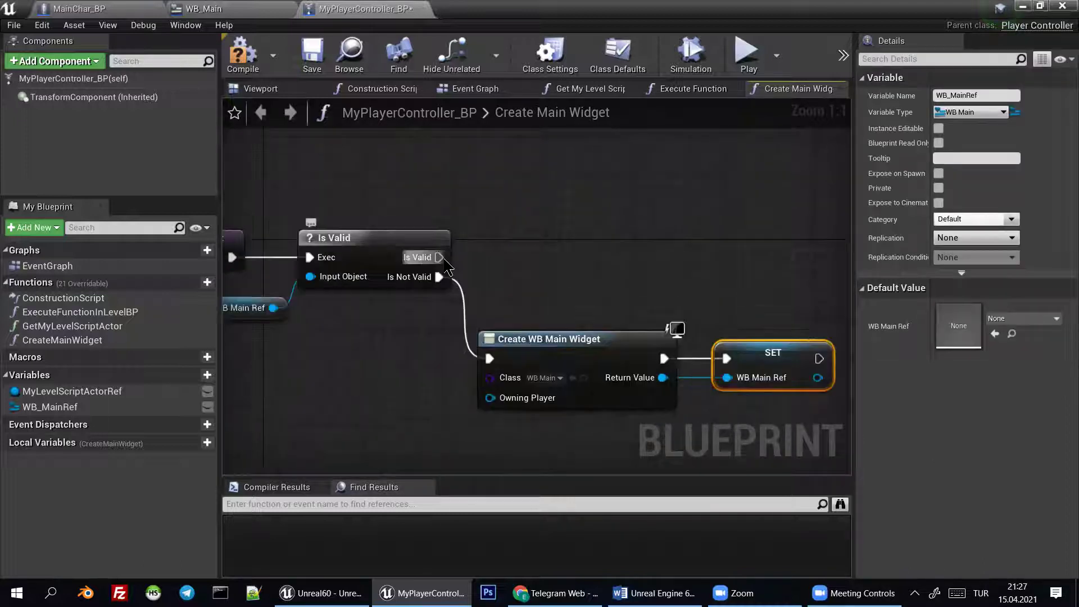
mouse_move(439, 257)
mouse_down()
mouse_move(635, 284)
mouse_move(441, 254)
mouse_up()
right_drag(557, 259, 454, 243)
drag(718, 250, 739, 245)
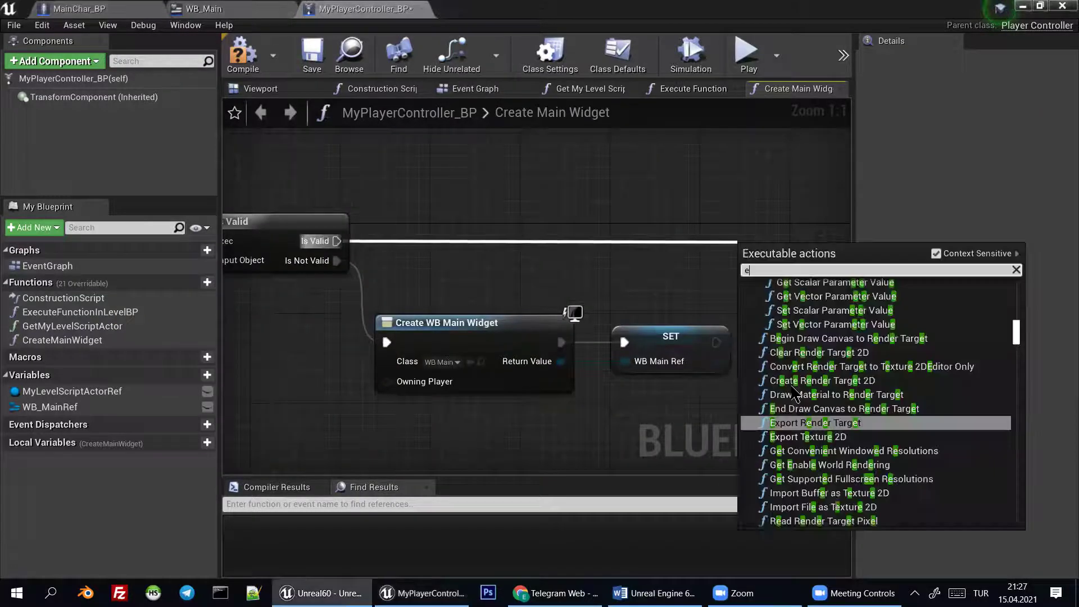
text(er)
drag(339, 240, 763, 243)
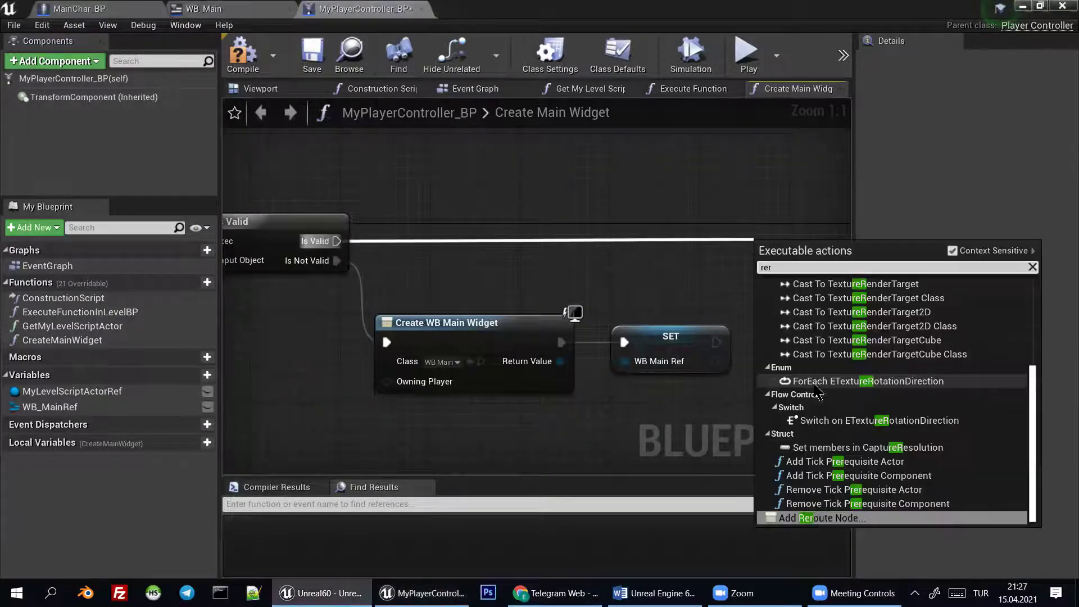
click(825, 514)
drag(716, 341, 770, 243)
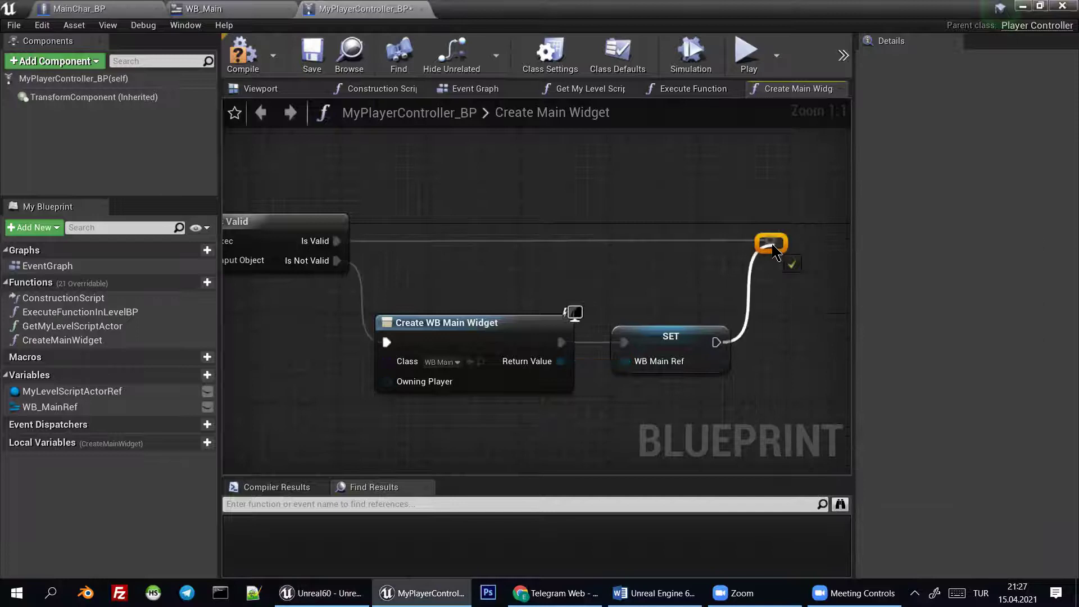
right_drag(711, 301, 627, 303)
key(ctrl+s)
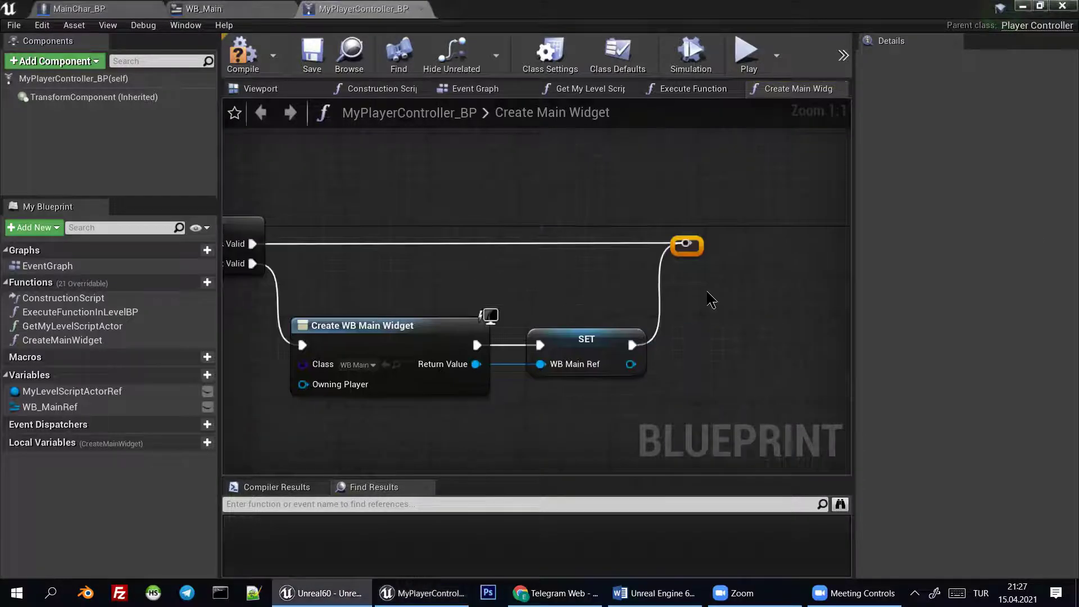
mouse_move(710, 299)
right_down()
mouse_move(948, 278)
mouse_move(692, 267)
mouse_move(582, 309)
right_up()
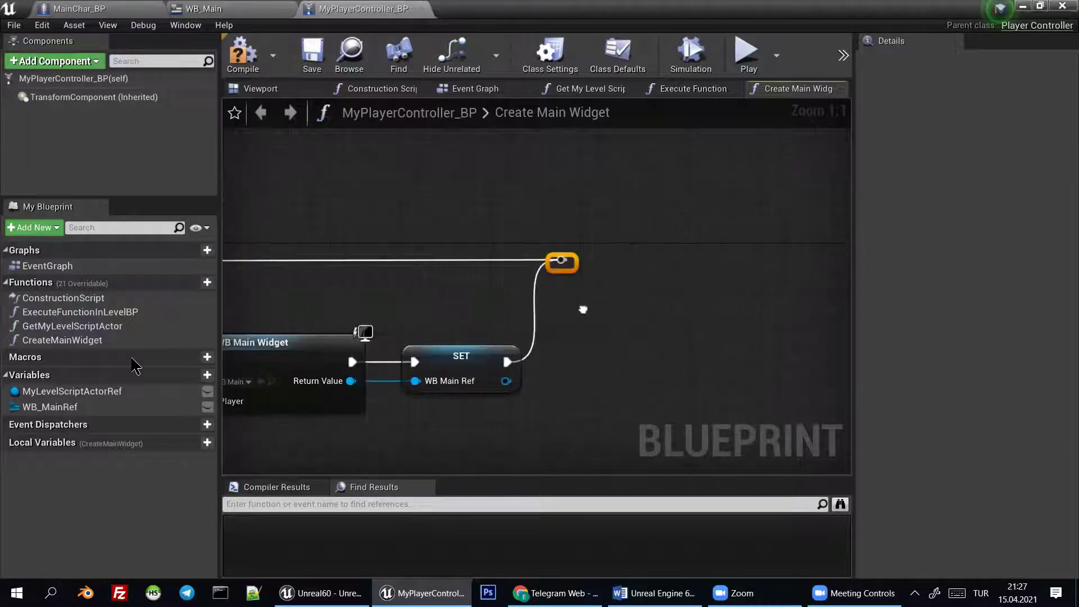
Add an Add to Viewport node on WB_MainRef, fed from the reroute knot
mouse_move(108, 407)
mouse_down()
mouse_move(610, 360)
mouse_move(679, 292)
mouse_up()
text(add to)
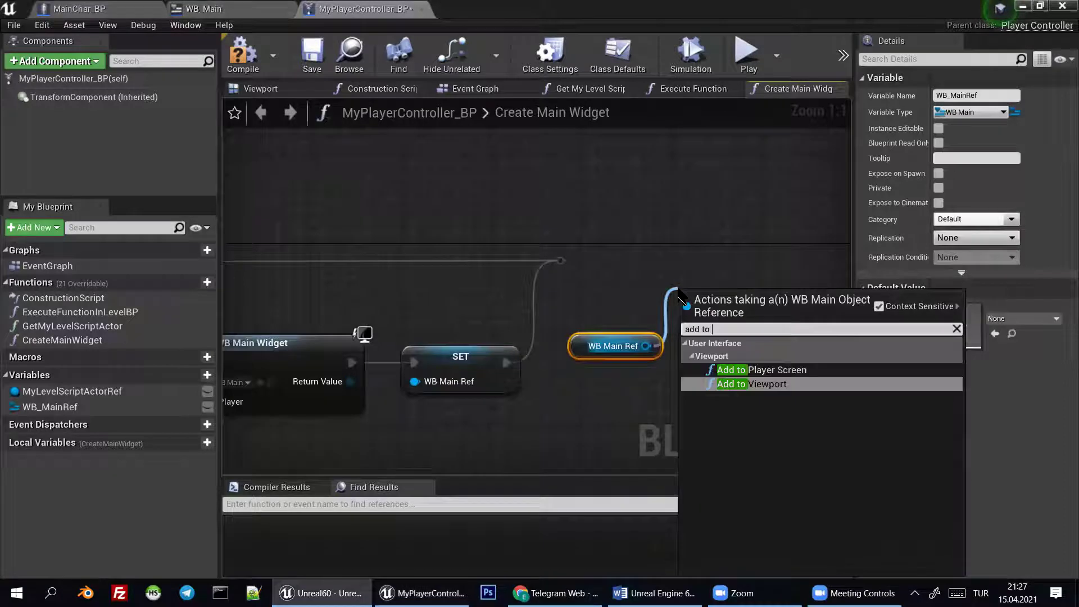
key(Return)
drag(730, 298, 731, 242)
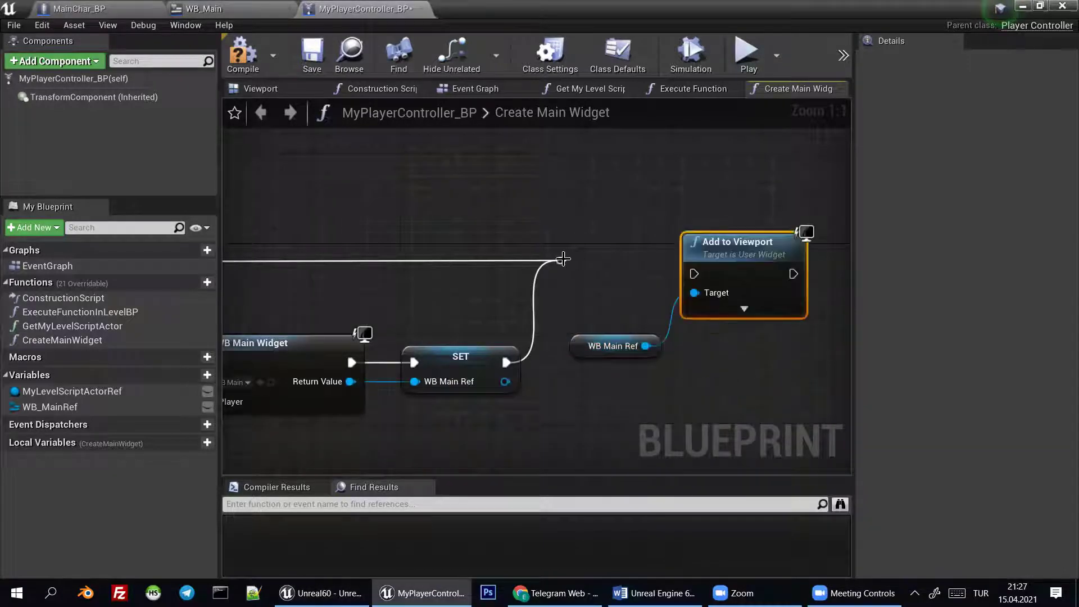
drag(693, 274, 560, 260)
drag(730, 242, 731, 230)
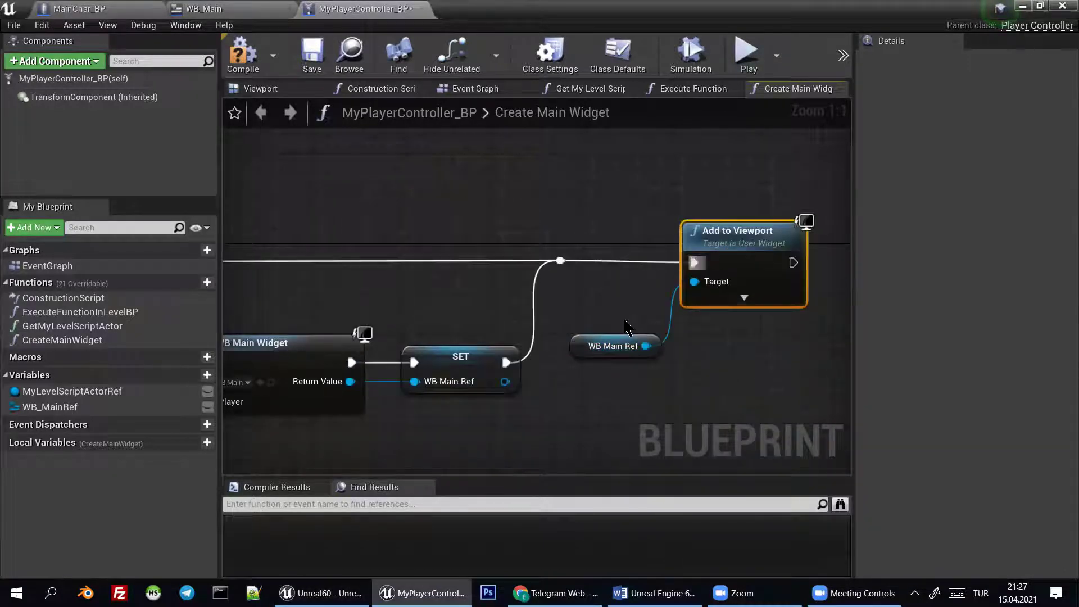
drag(612, 339, 612, 305)
right_drag(605, 344, 769, 348)
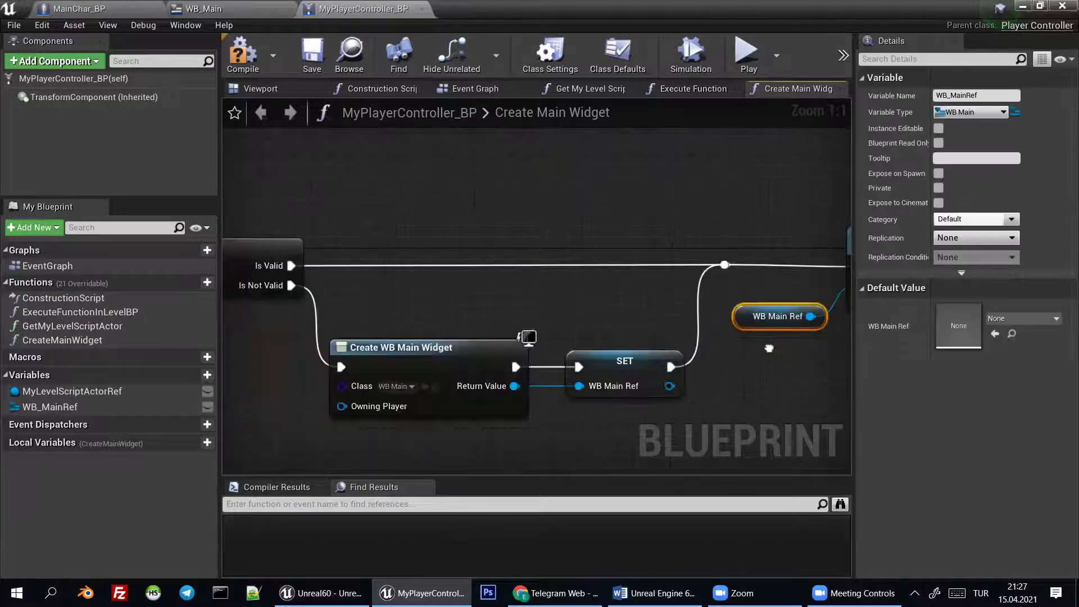
scroll(753, 366, down, 2)
mouse_move(460, 323)
right_down()
mouse_move(367, 288)
mouse_move(439, 272)
right_up()
right_drag(692, 298, 548, 298)
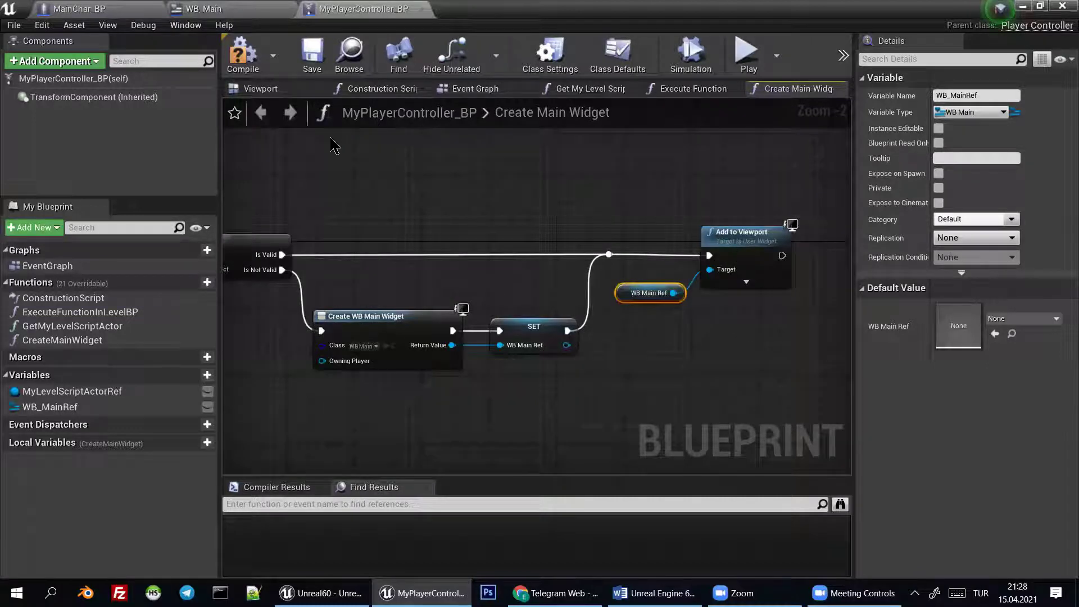
right_drag(392, 184, 501, 174)
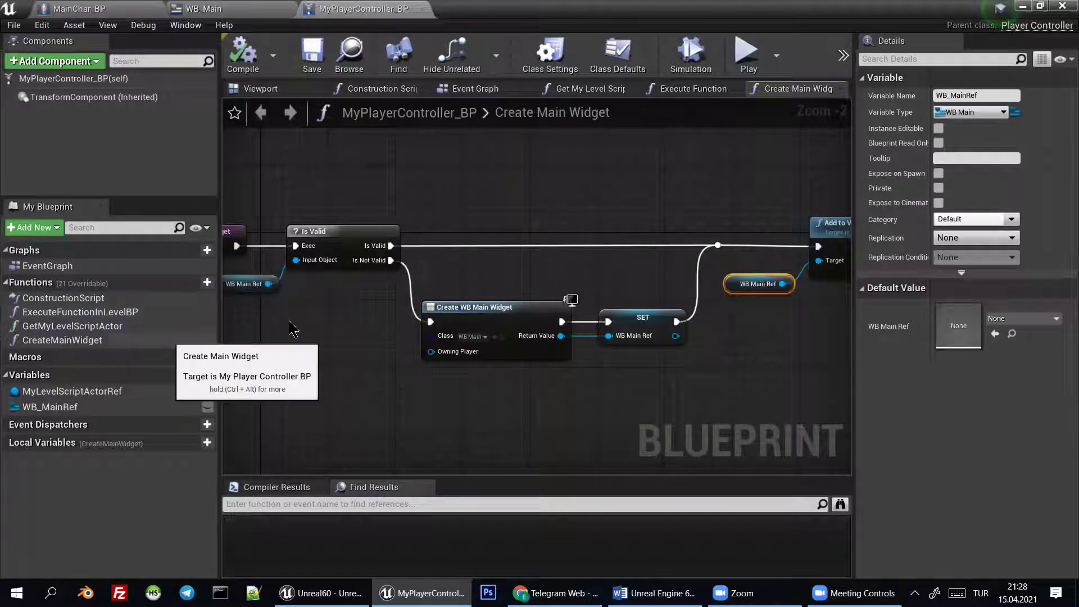
Add Event BeginPlay to the Event Graph, wire it to Create Main Widget, and save
click(483, 92)
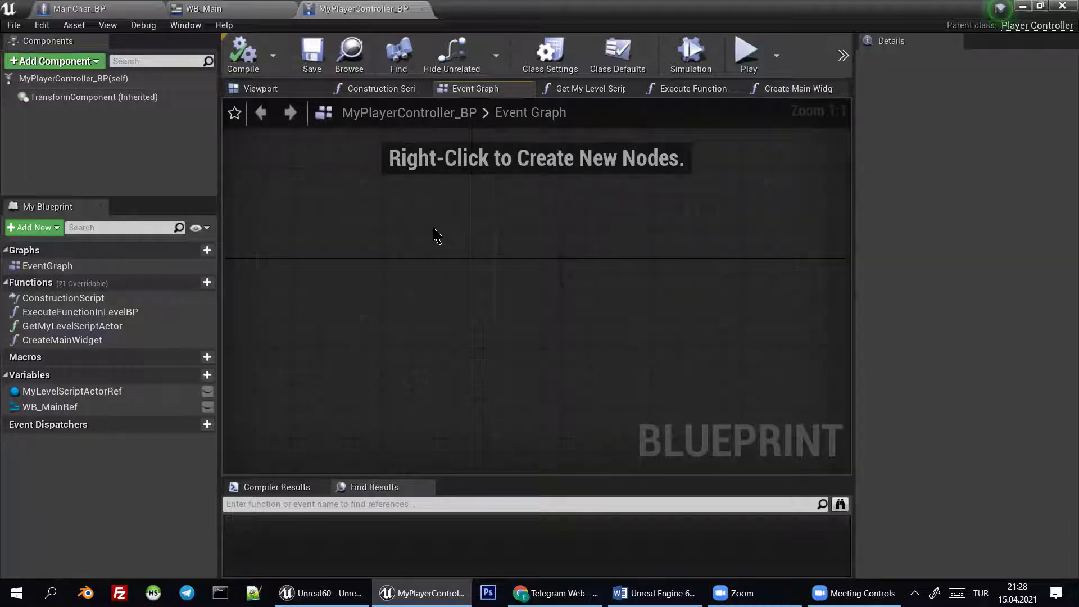
right_click(450, 256)
text(begin pl)
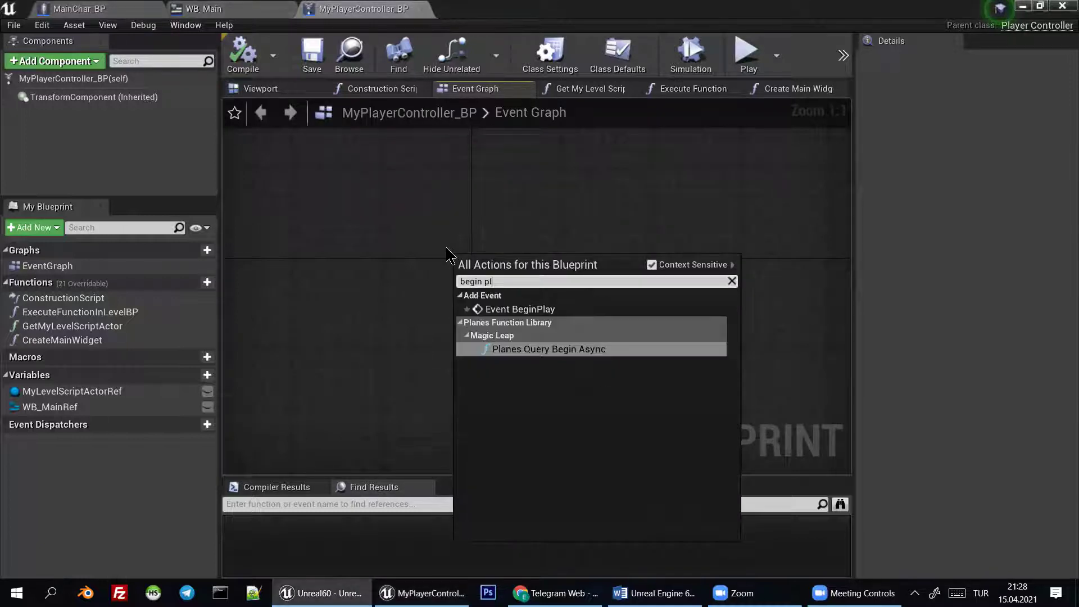
text(a)
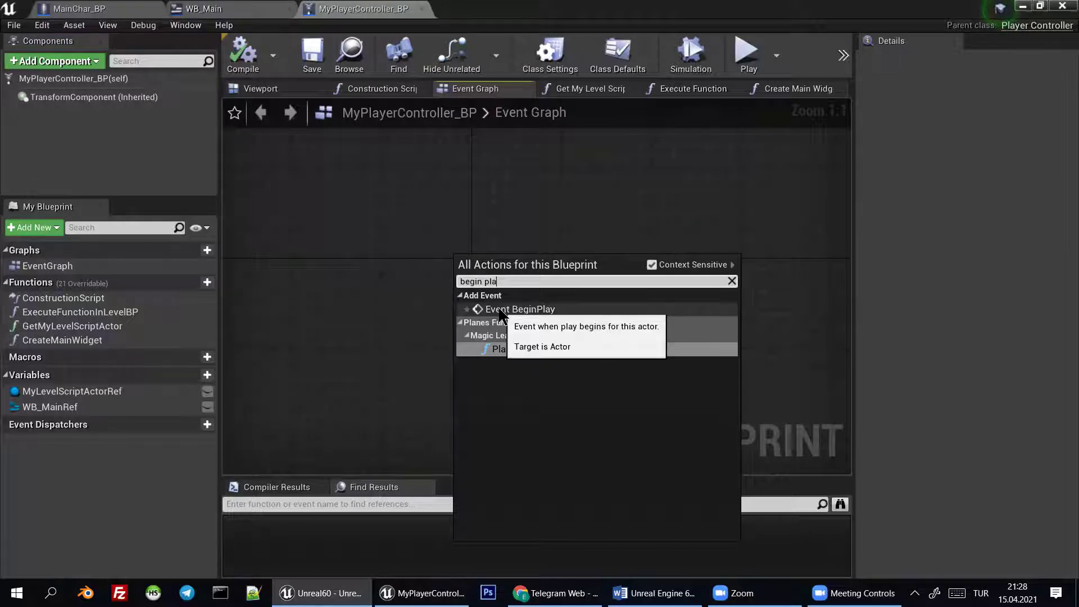
click(500, 311)
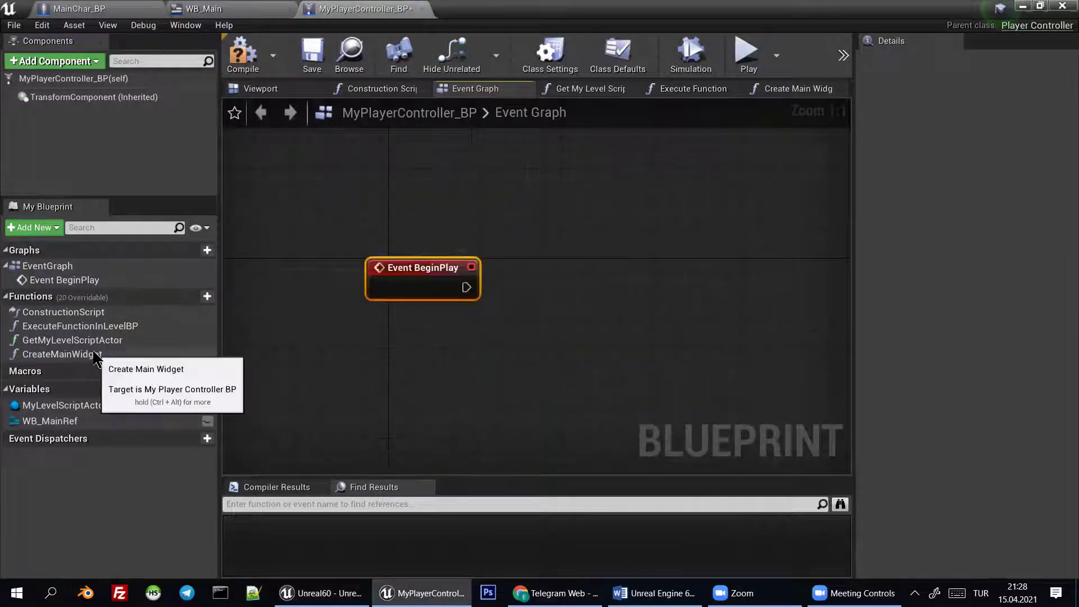
drag(96, 356, 553, 281)
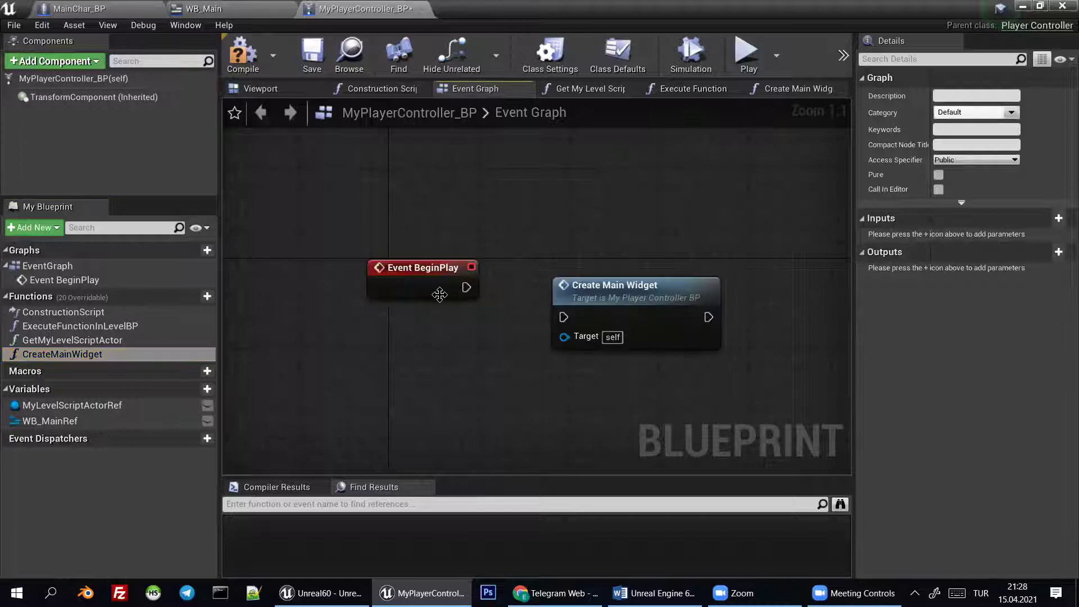
drag(466, 287, 564, 317)
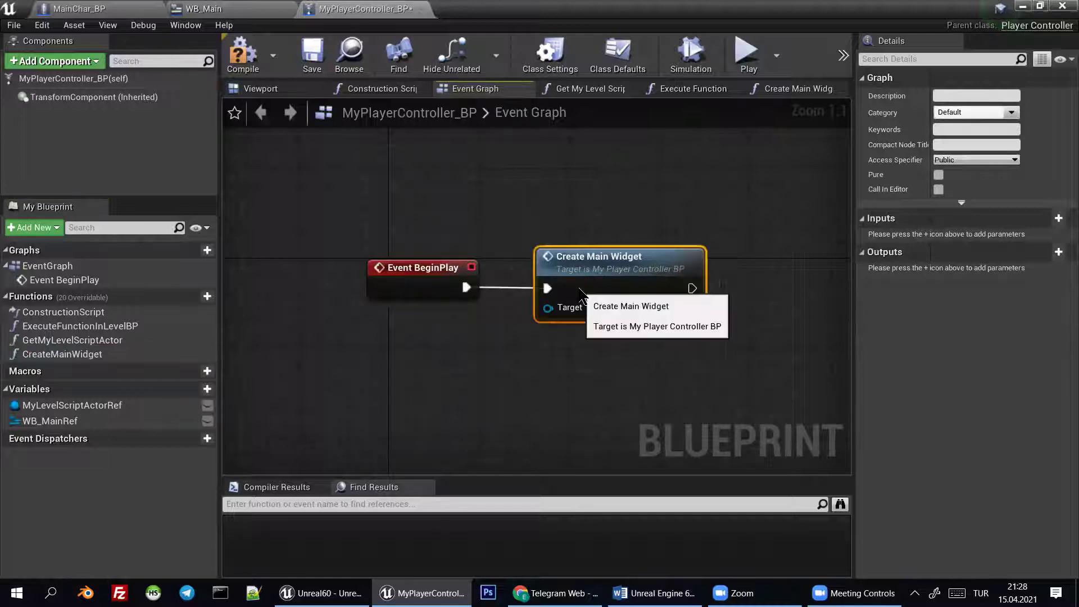
key(ctrl+s)
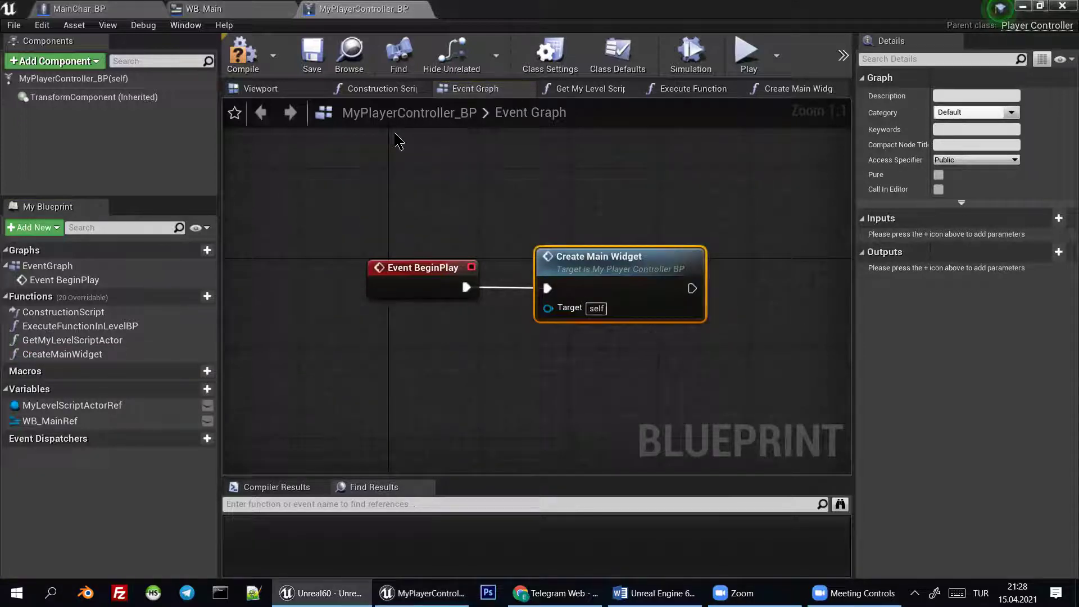
Compile the player controller Blueprint and review the Create Main Widget function graph
click(420, 269)
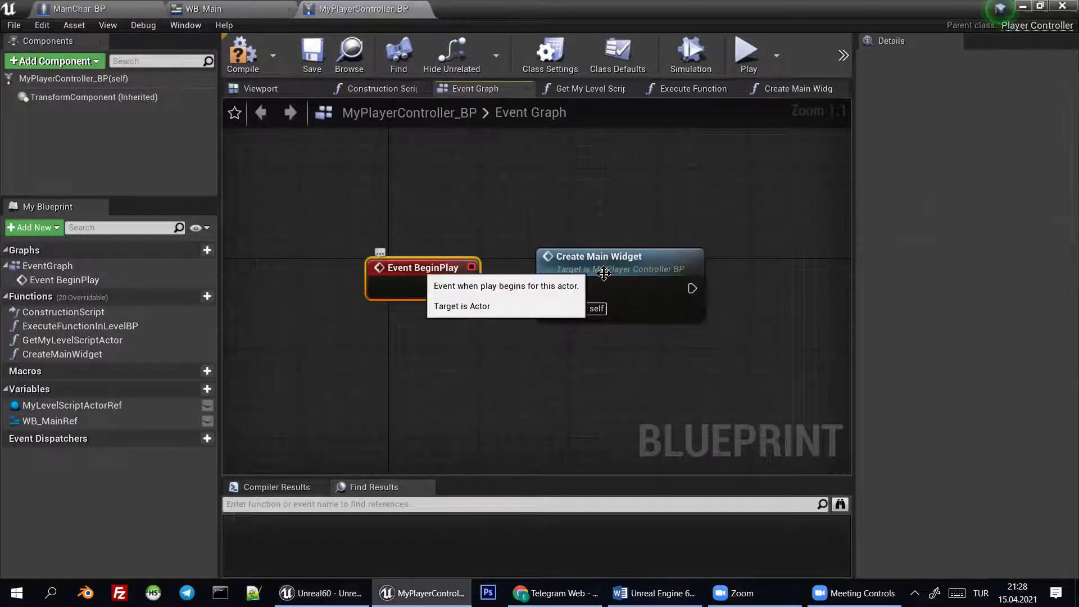
click(548, 270)
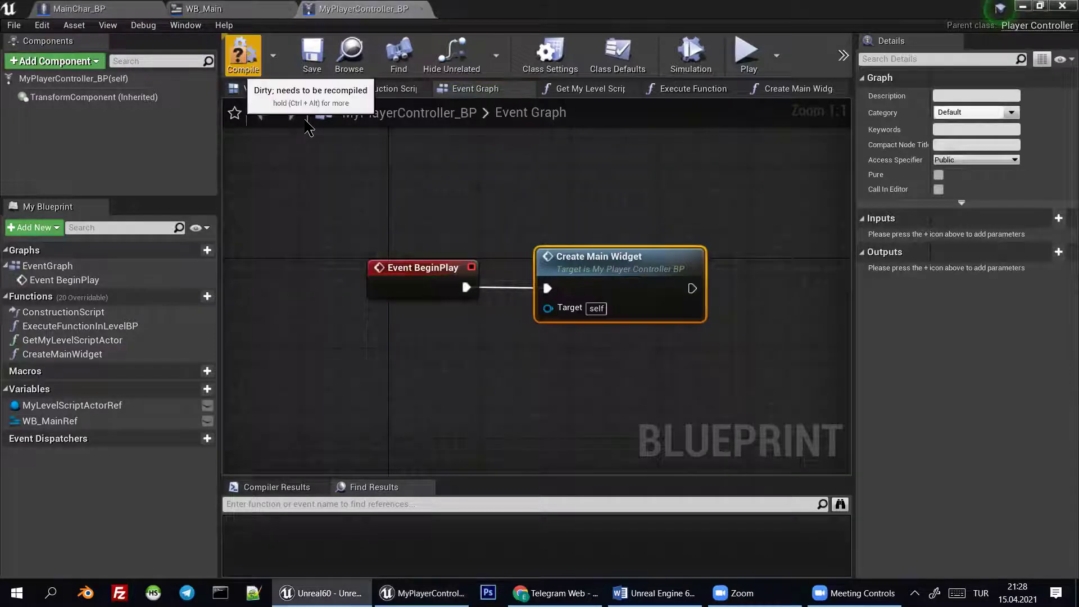
click(242, 57)
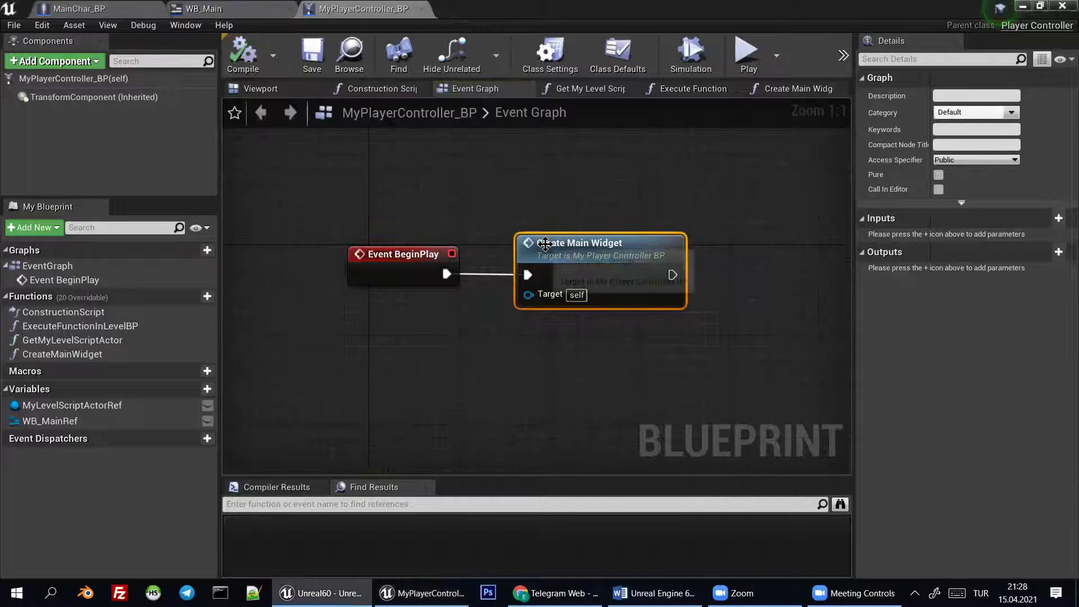
double_click(556, 255)
mouse_move(535, 270)
right_down()
mouse_move(696, 280)
mouse_move(487, 277)
right_up()
click(475, 88)
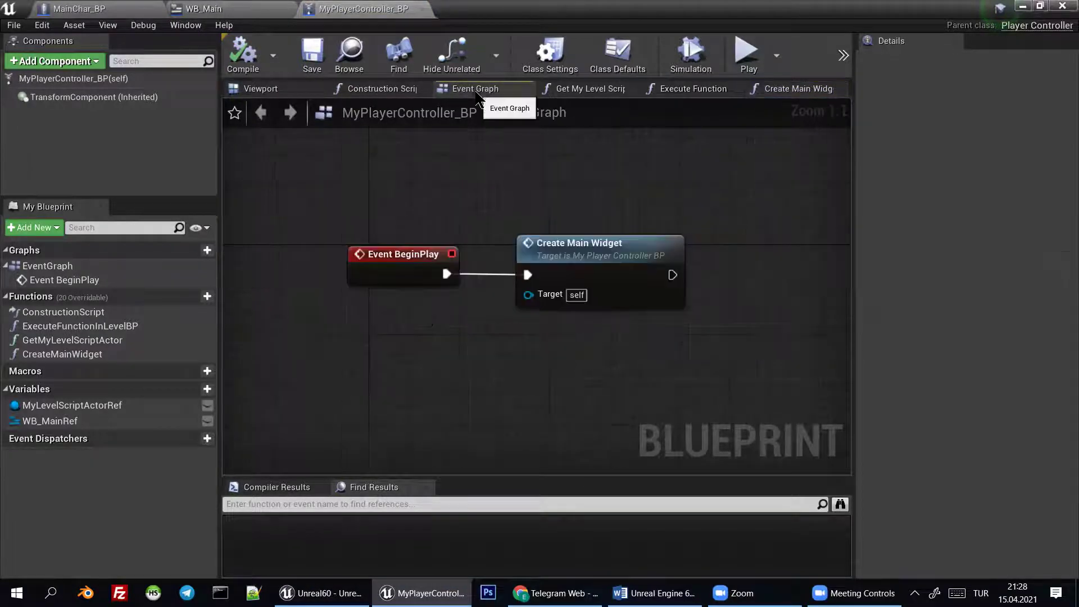
click(1021, 6)
Confirm the health bar reads 300/300 in play, stop, and reopen MyPlayerController_BP
key(F8)
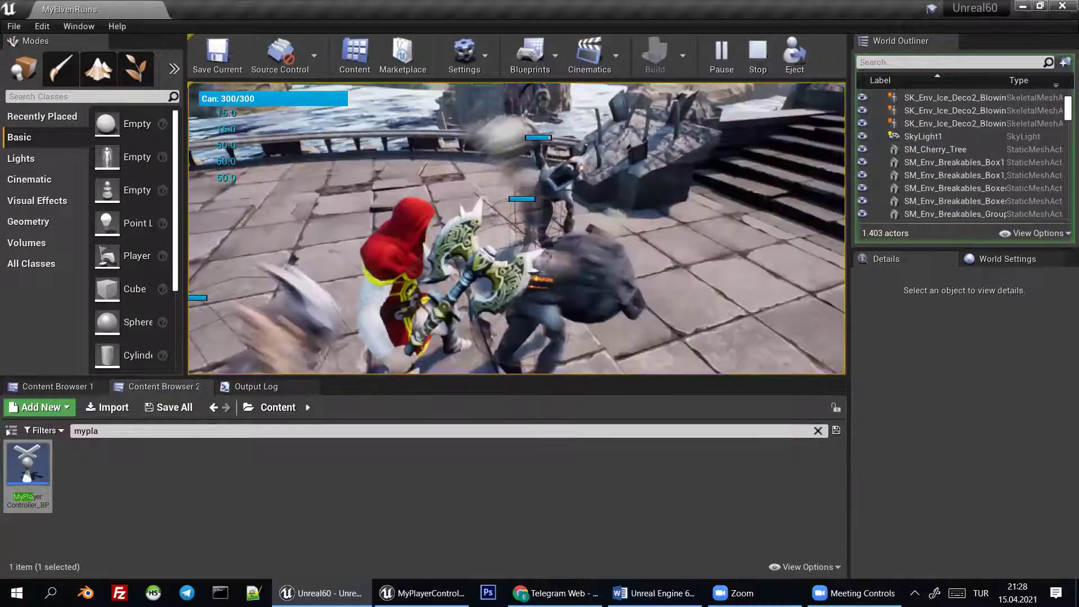
key(Escape)
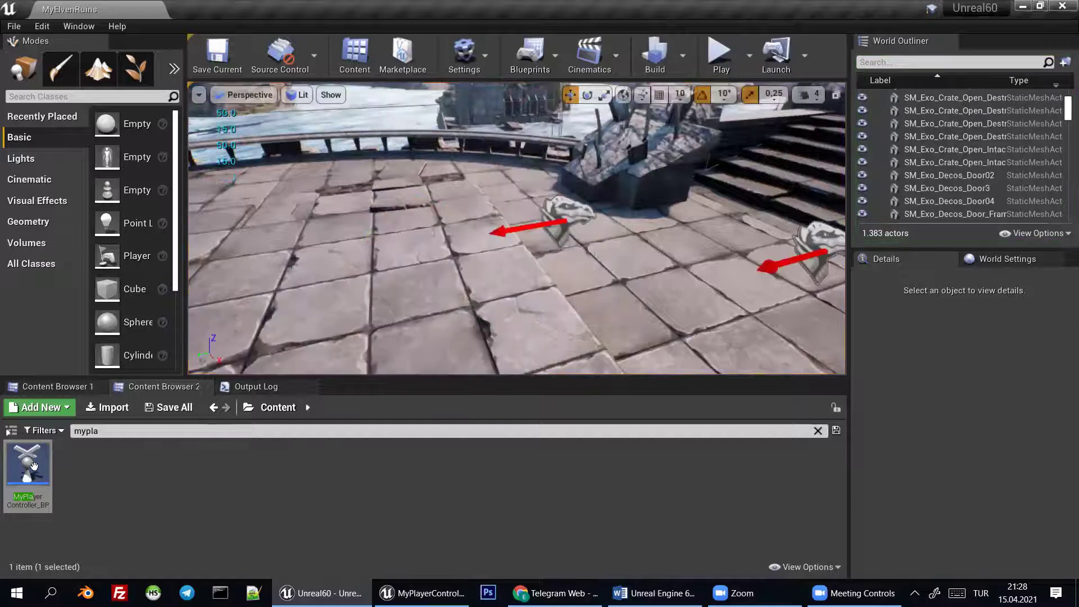
double_click(28, 467)
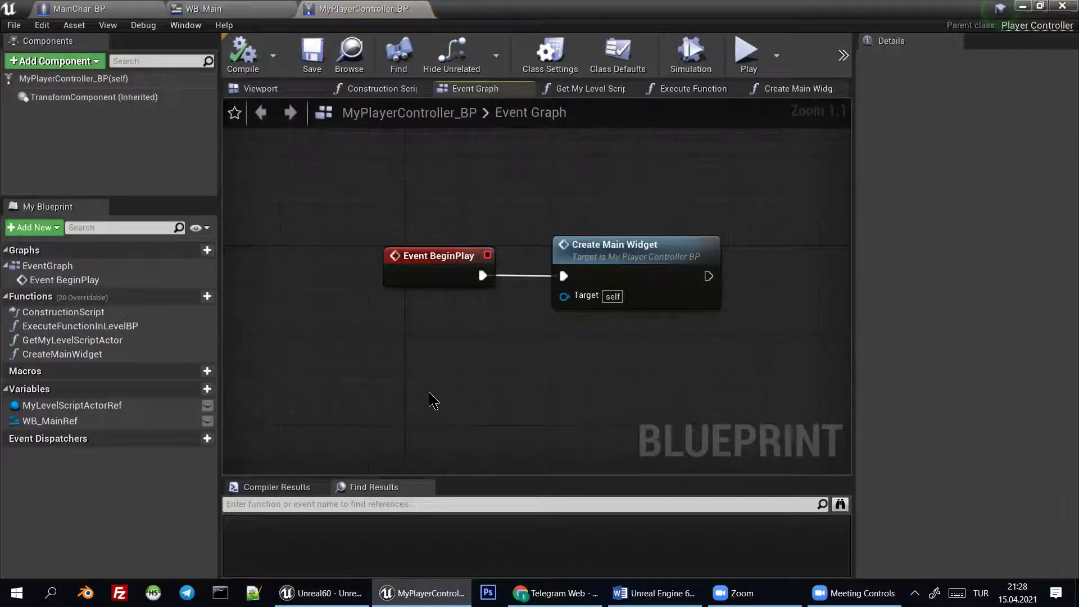
mouse_move(95, 297)
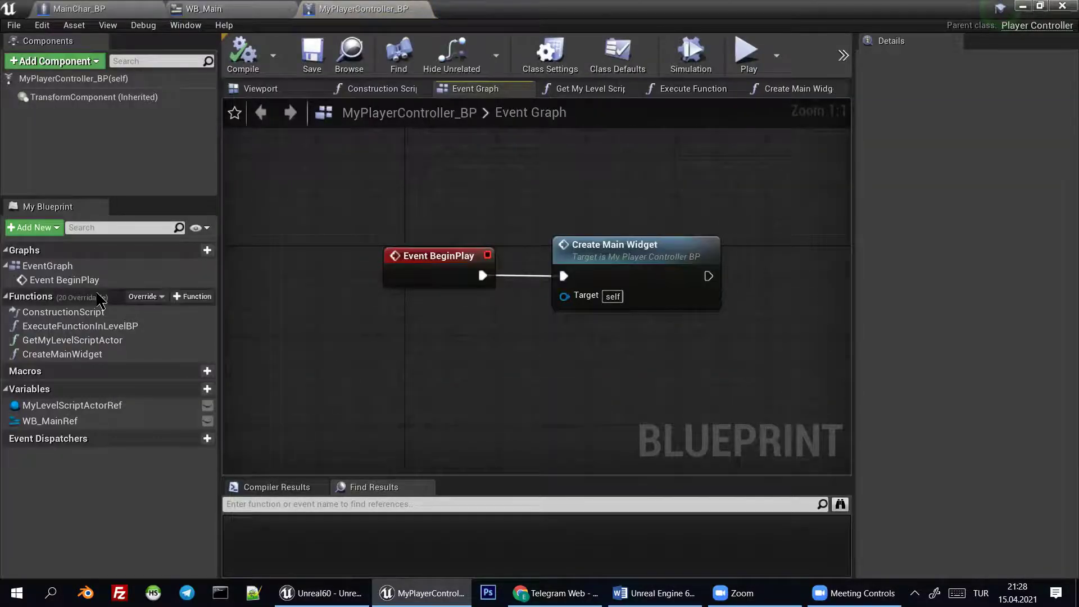
mouse_move(402, 360)
right_down()
mouse_move(423, 302)
mouse_move(342, 328)
right_up()
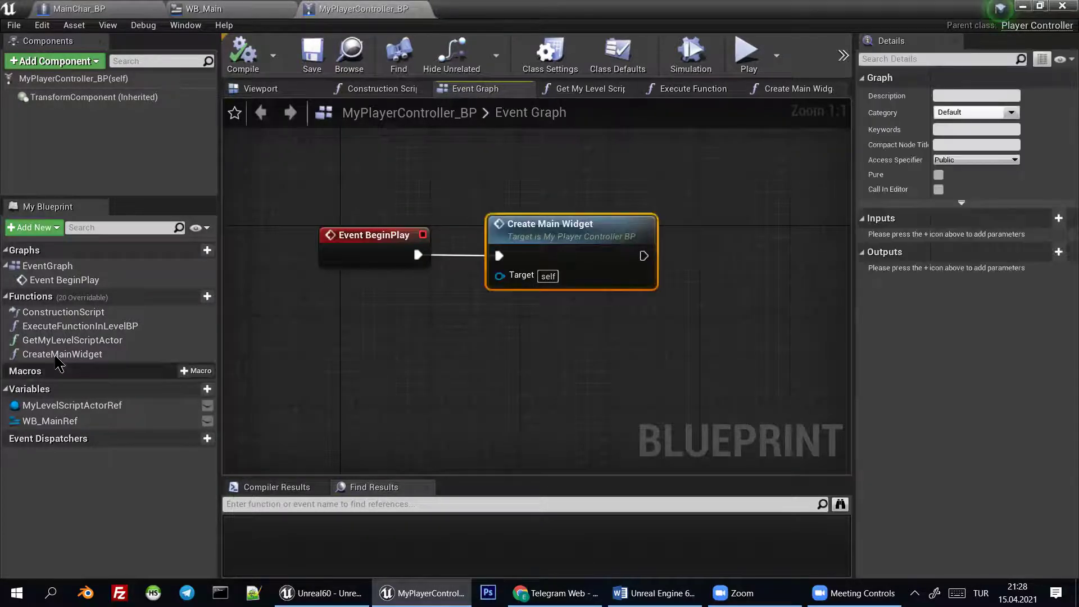
right_drag(330, 329, 361, 320)
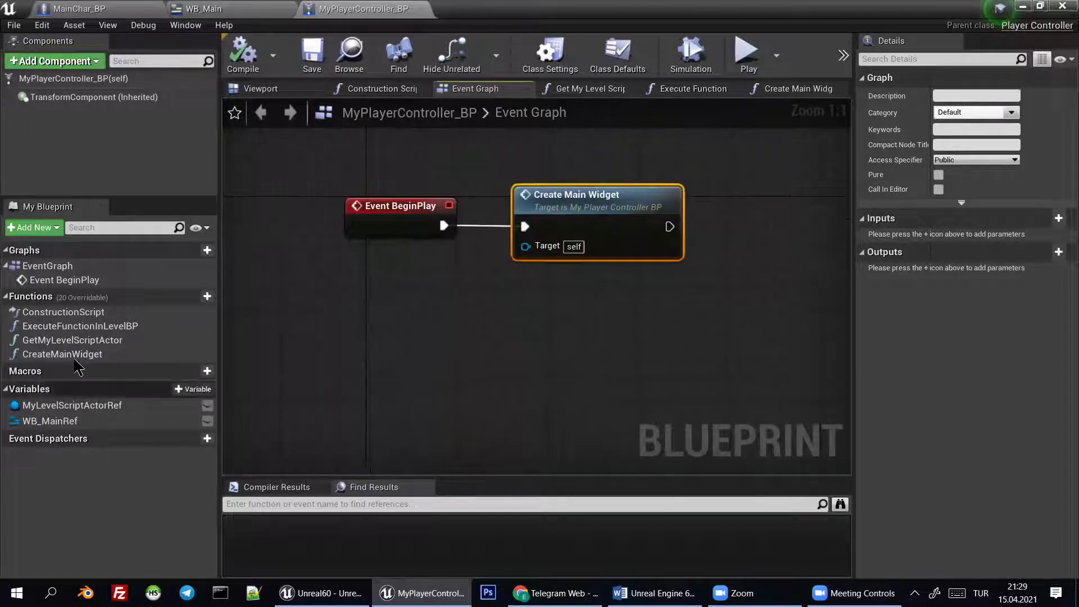
click(161, 354)
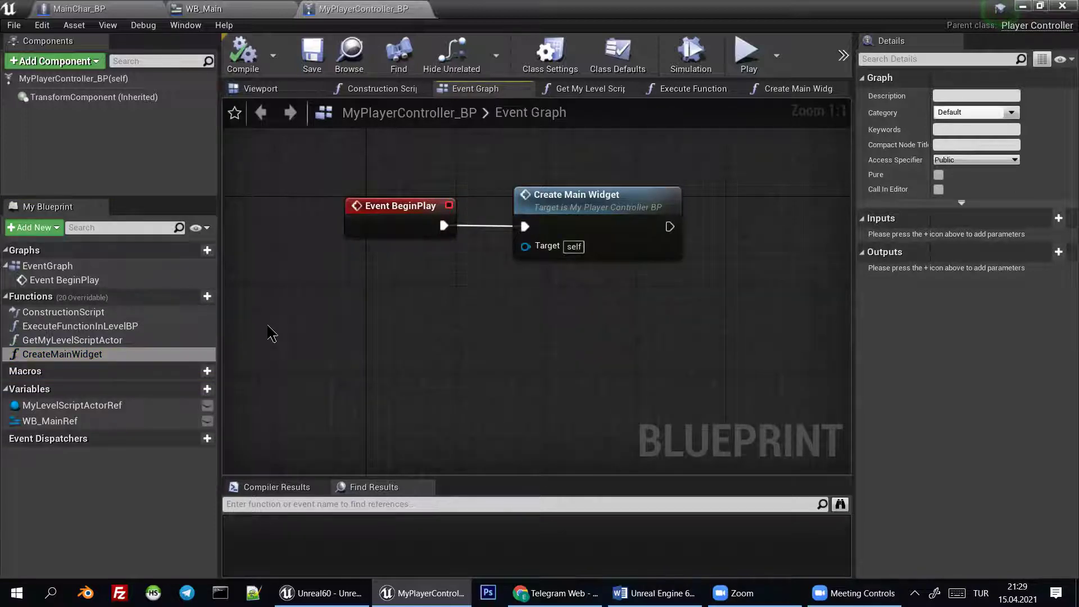
Open MainChar_BP's Change Health graph and locate the health bar update nodes
mouse_move(202, 299)
click(51, 7)
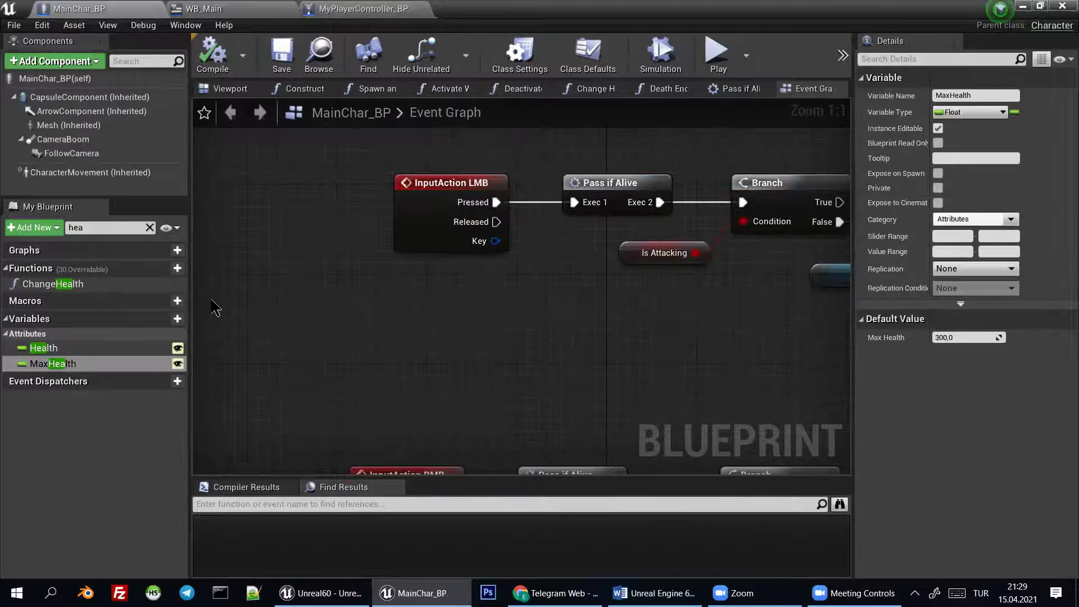
double_click(103, 285)
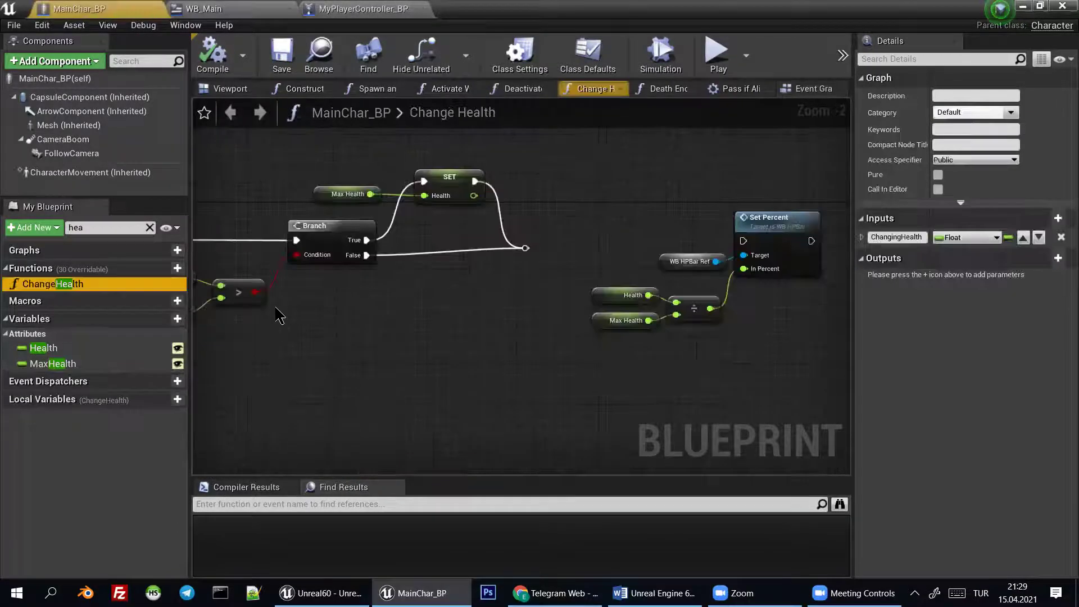
mouse_move(396, 318)
right_down()
mouse_move(647, 330)
mouse_move(1067, 321)
right_up()
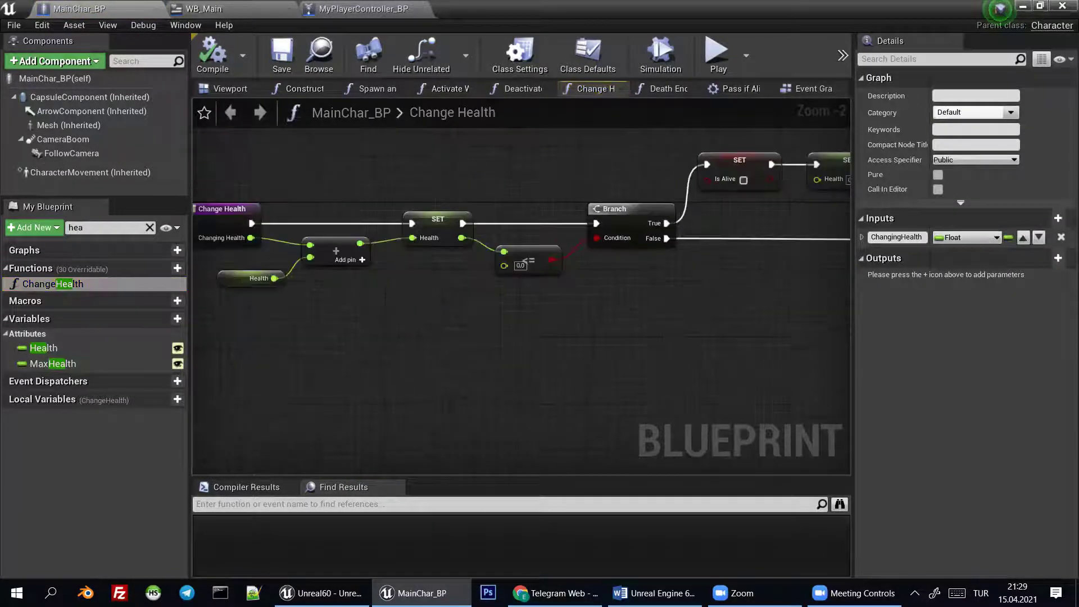
right_drag(513, 301, 312, 321)
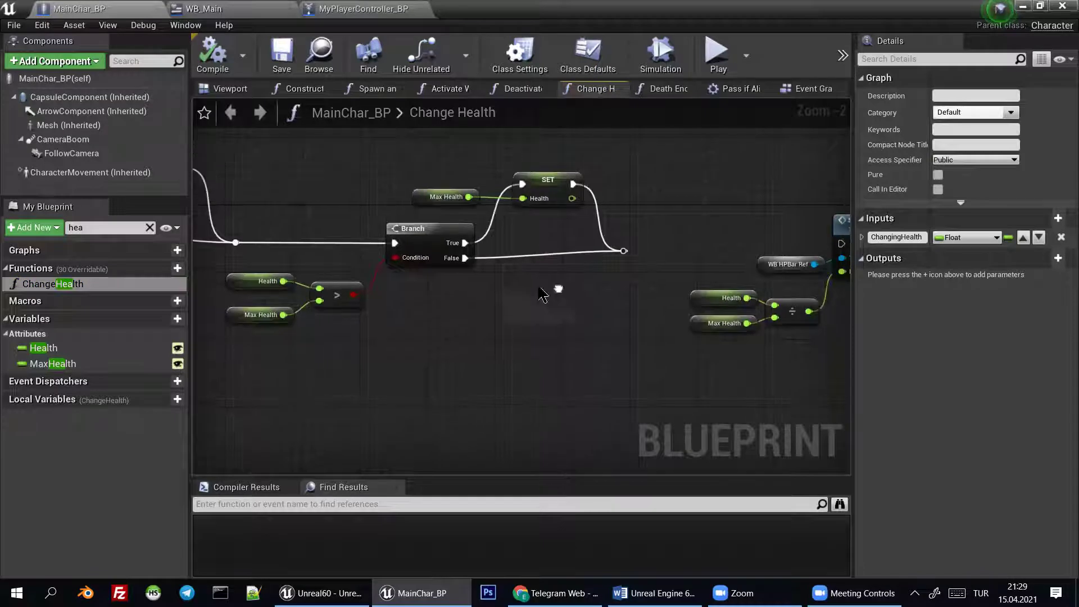
click(369, 8)
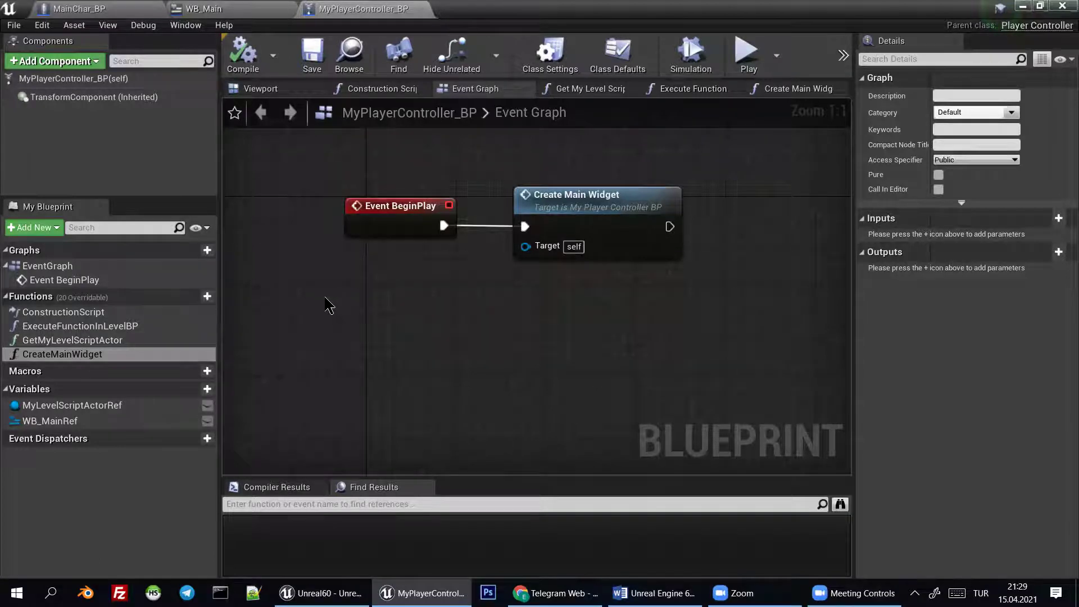
Delete the Set Percent and WB HPBar Ref nodes, keeping the Health ÷ Max Health division
click(79, 8)
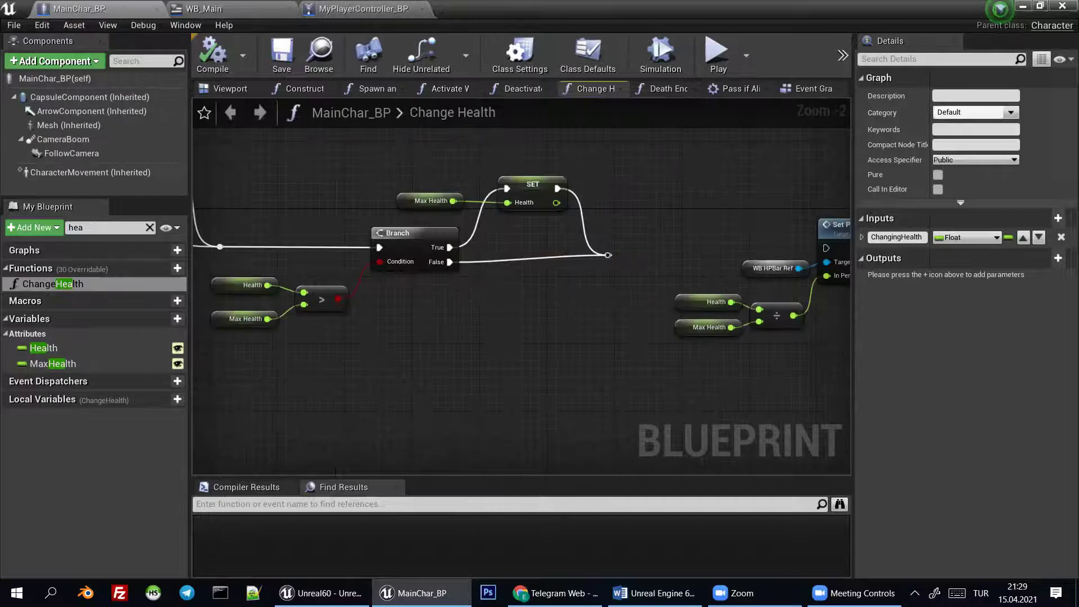
right_drag(753, 221, 592, 224)
drag(514, 181, 744, 383)
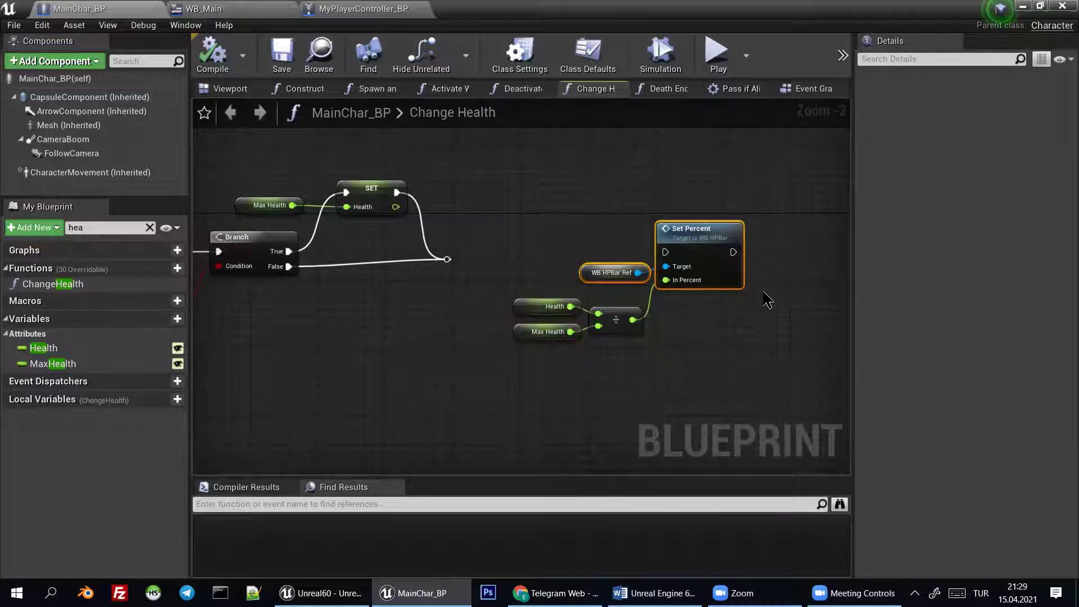
key(Delete)
drag(662, 346, 502, 260)
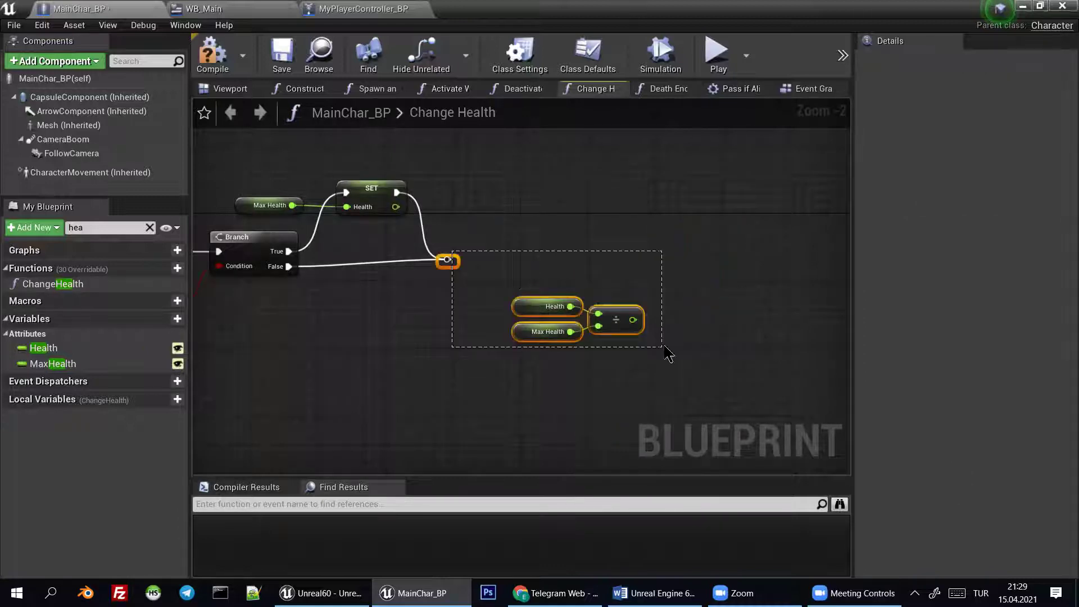
drag(611, 313, 594, 347)
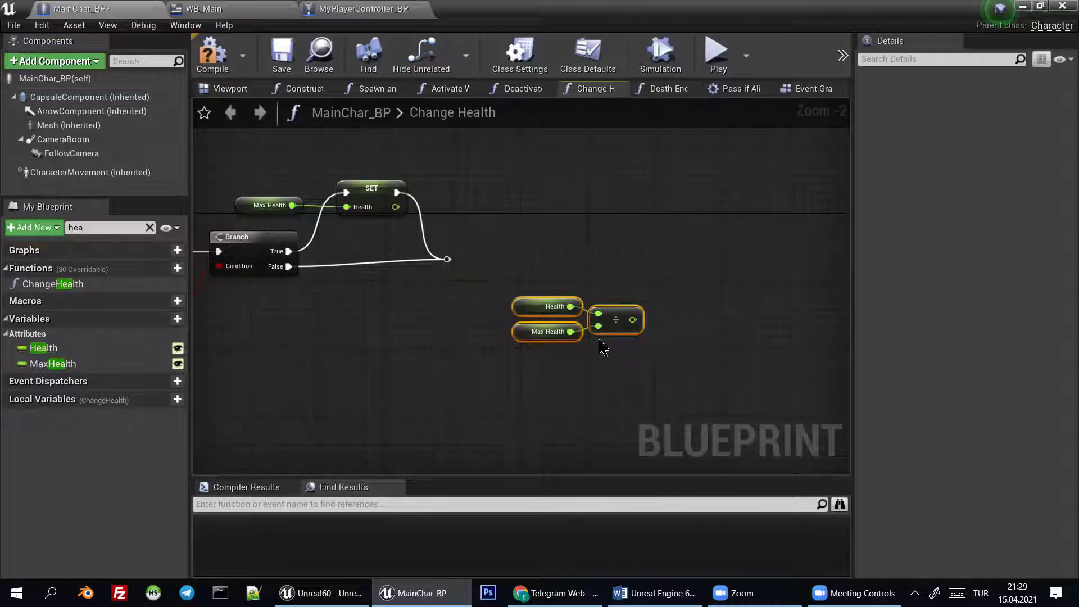
click(380, 4)
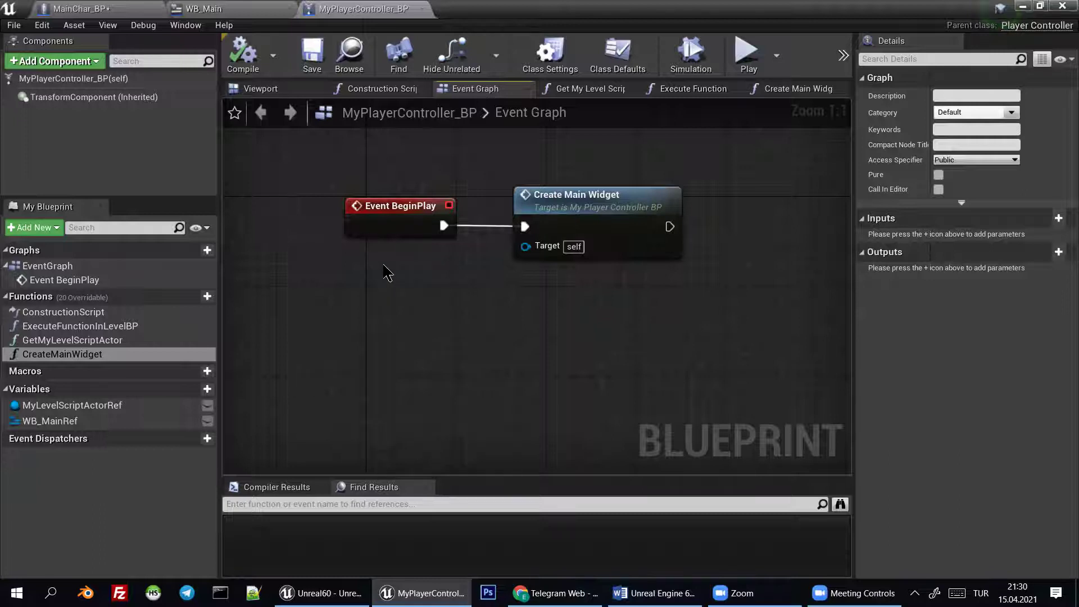
Save MyPlayerController_BP and review the Change Health division nodes in MainChar_BP
click(321, 73)
right_drag(402, 272, 425, 269)
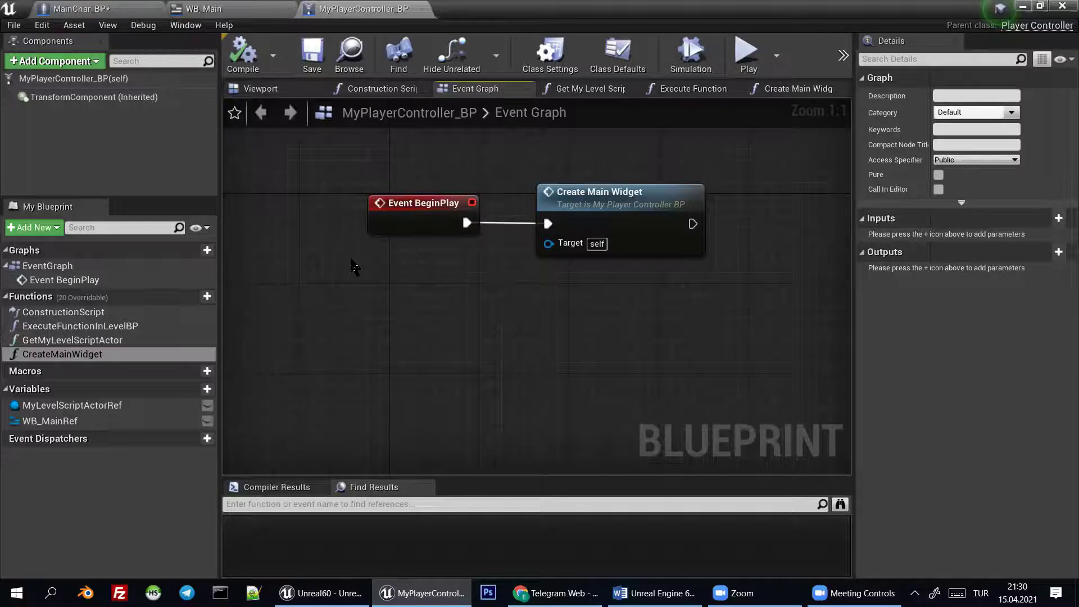
right_drag(382, 275, 348, 251)
click(84, 7)
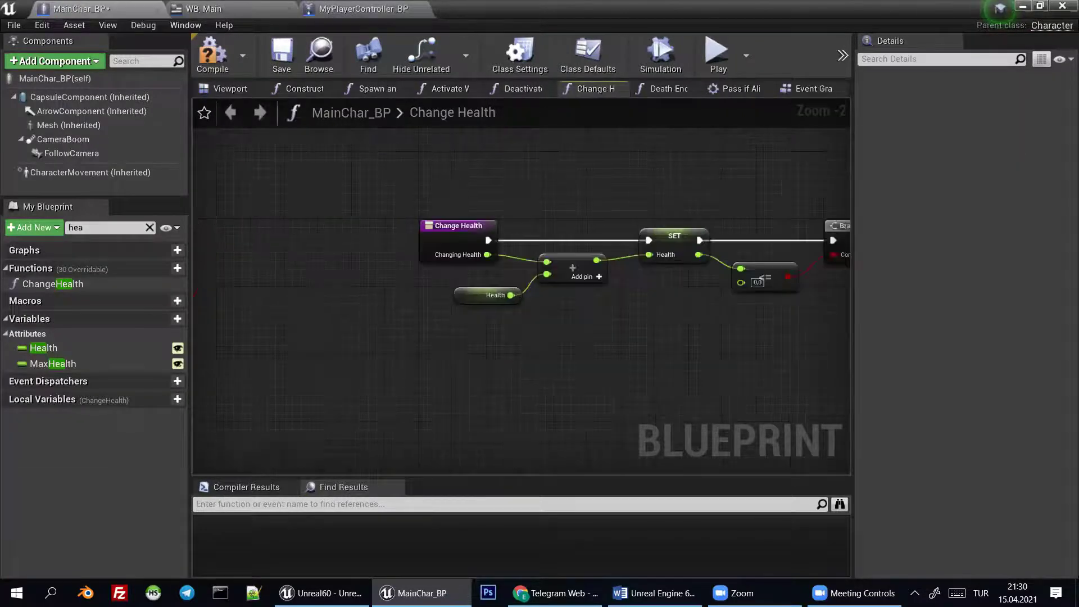
scroll(486, 243, up, 2)
mouse_move(647, 370)
right_down()
mouse_move(470, 349)
mouse_move(294, 374)
right_up()
right_drag(526, 343, 755, 343)
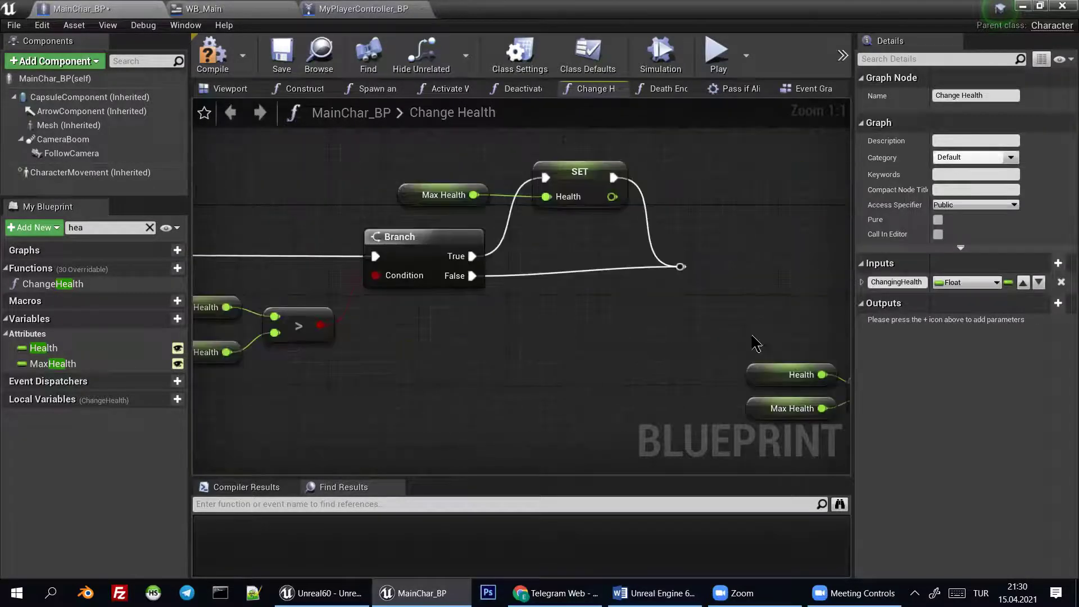
right_drag(524, 316, 313, 293)
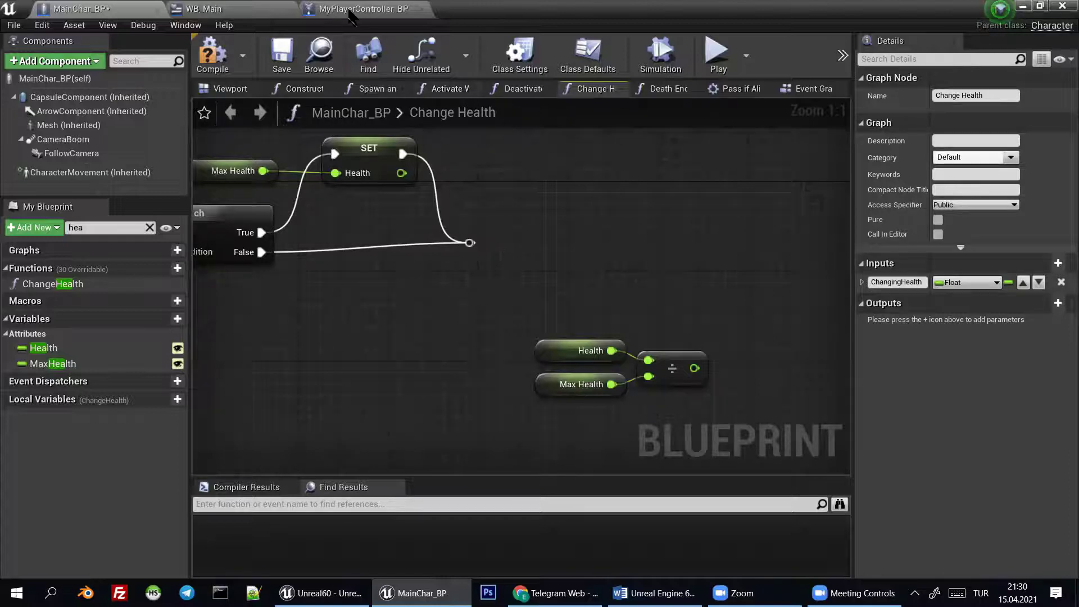
Save MainChar_BP's changes and return to MyPlayerController_BP's Event Graph
click(349, 12)
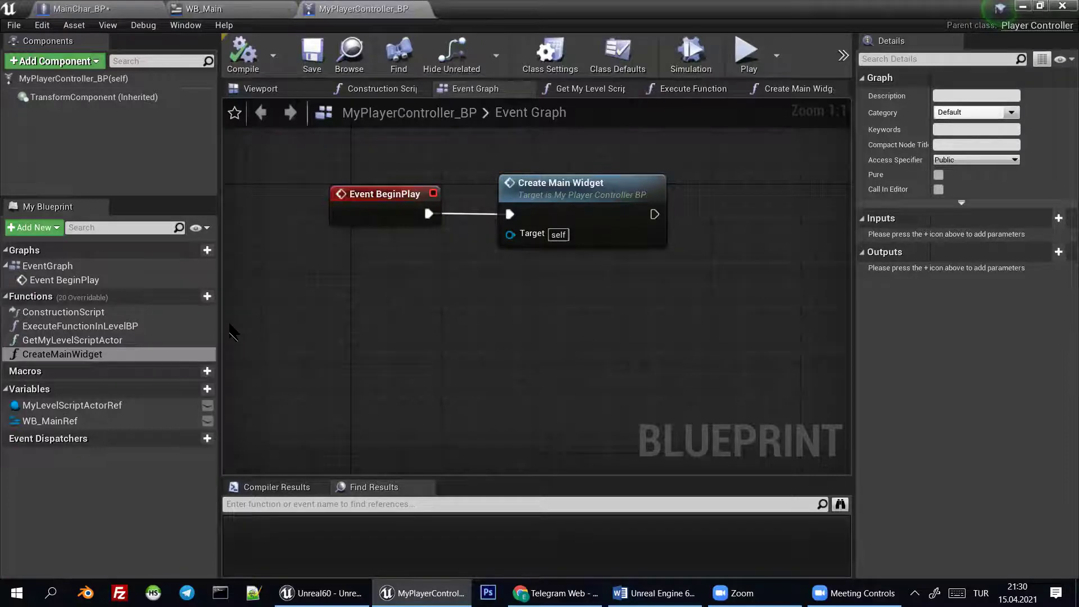
click(130, 9)
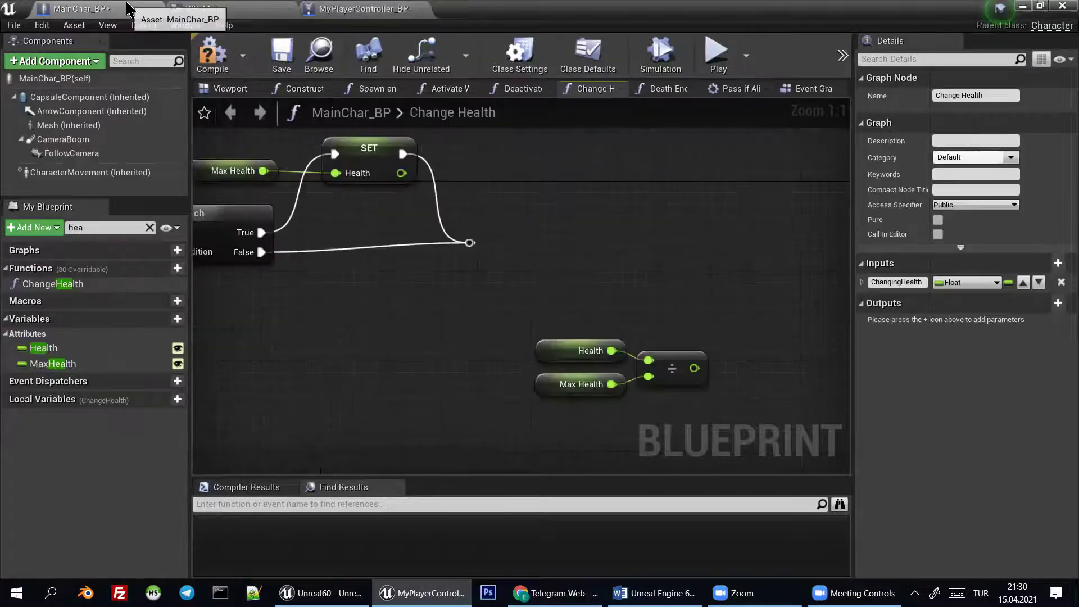
click(264, 58)
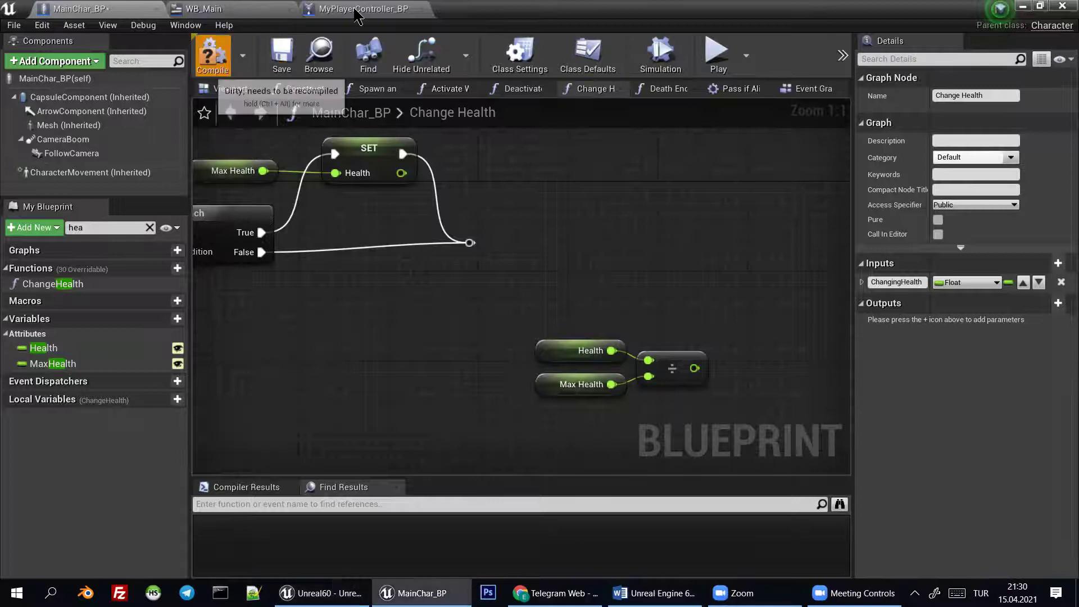
click(362, 9)
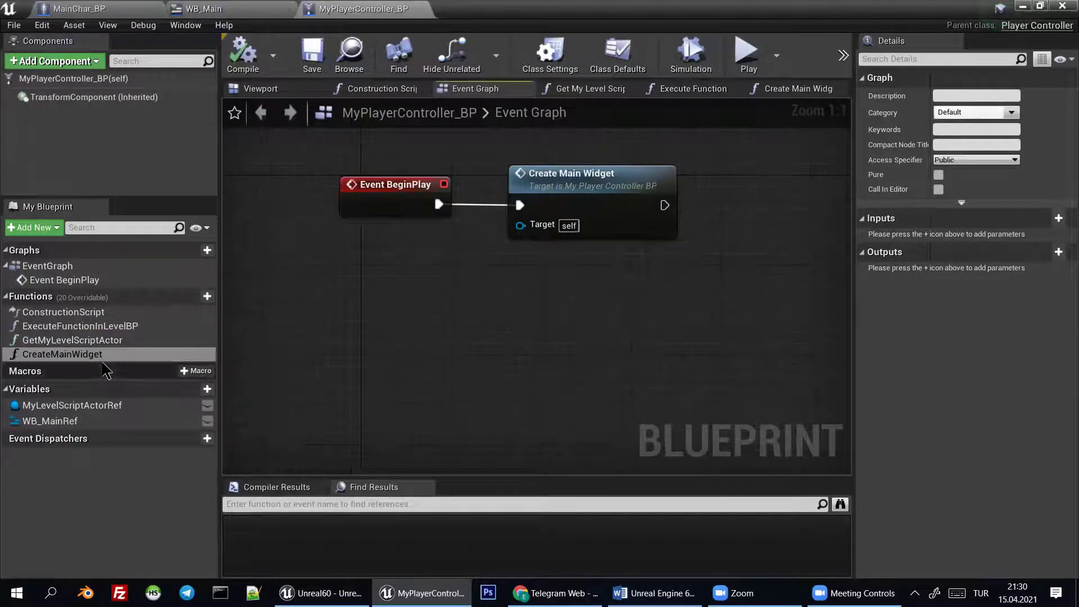
mouse_move(135, 299)
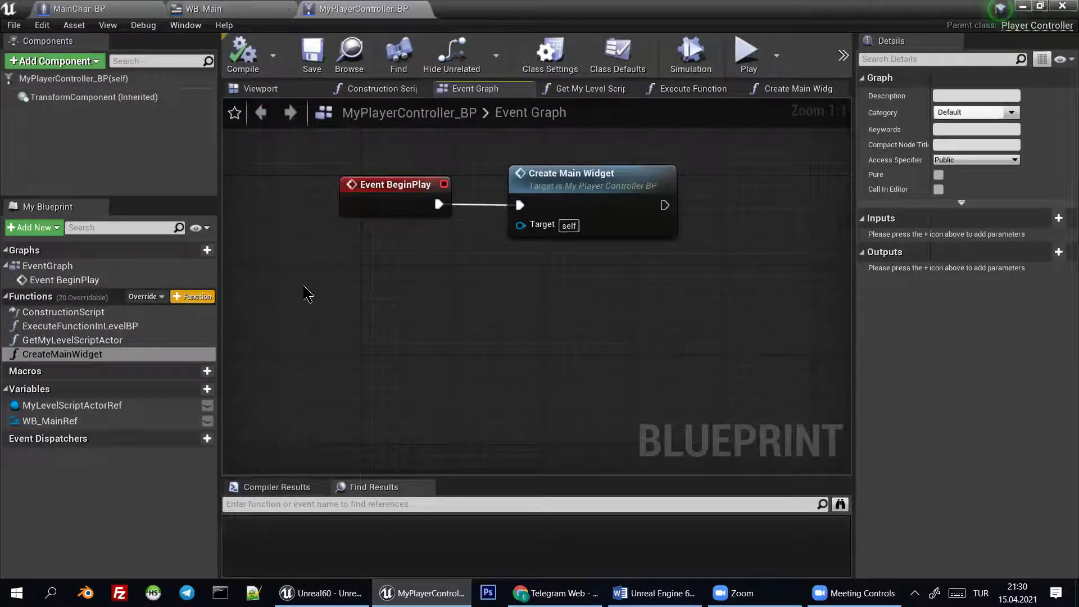
Name the new function UpdateHPBar and save the player controller Blueprint
text(UpdateHPV)
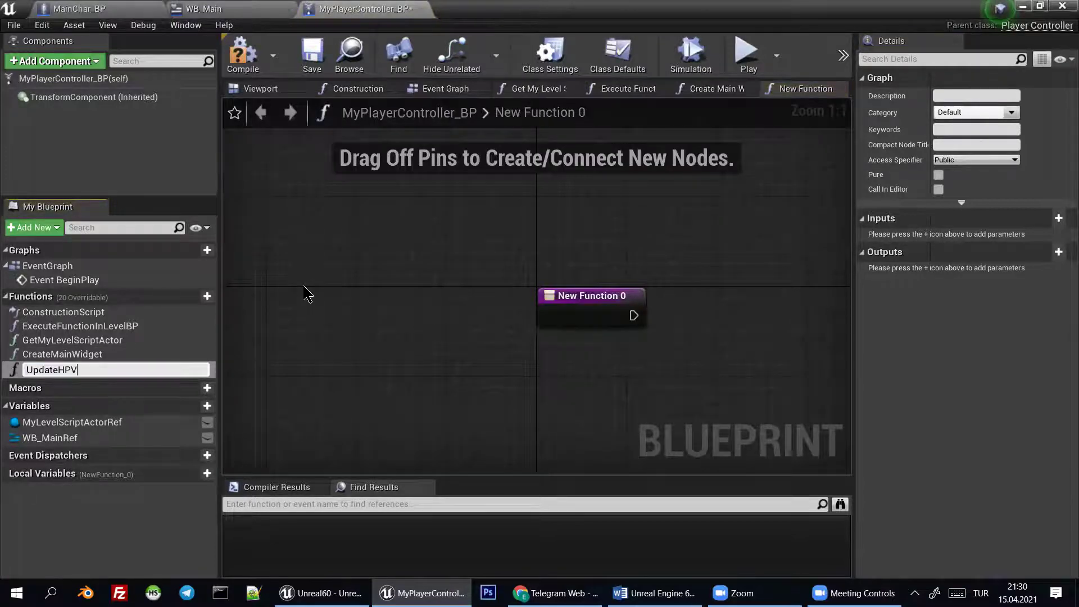
text(ar)
key(Return)
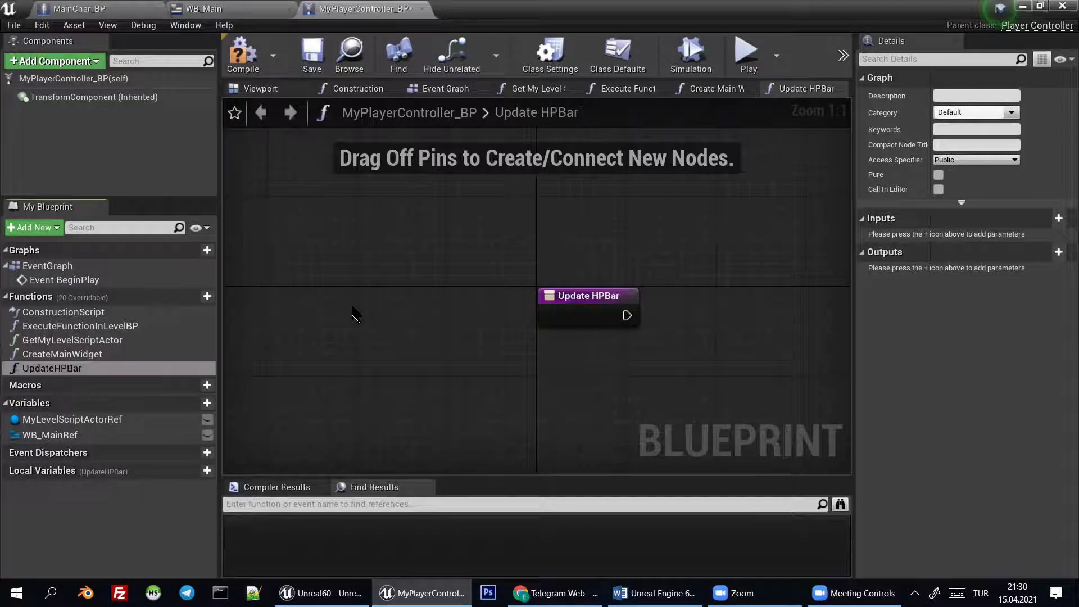
mouse_move(748, 311)
right_down()
mouse_move(541, 293)
mouse_move(513, 275)
right_up()
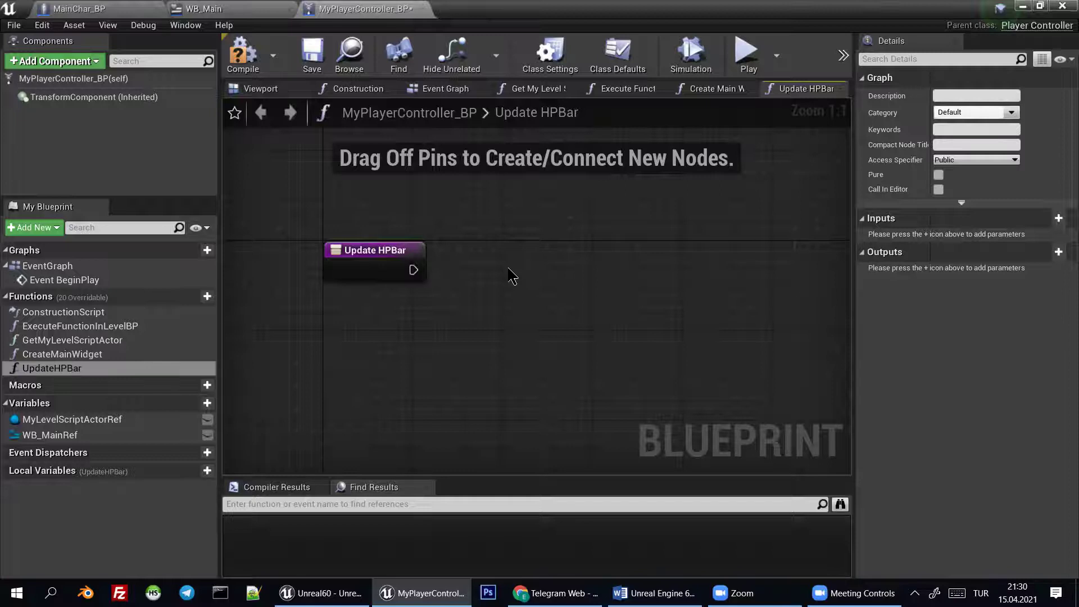
mouse_move(504, 294)
right_down()
mouse_move(513, 297)
mouse_move(465, 281)
right_up()
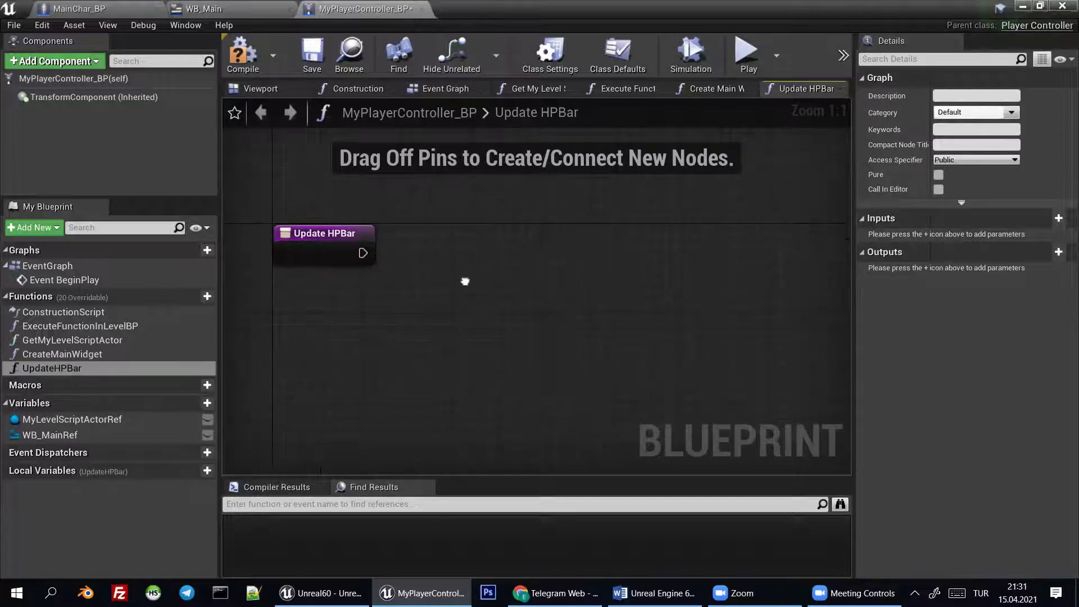
click(308, 63)
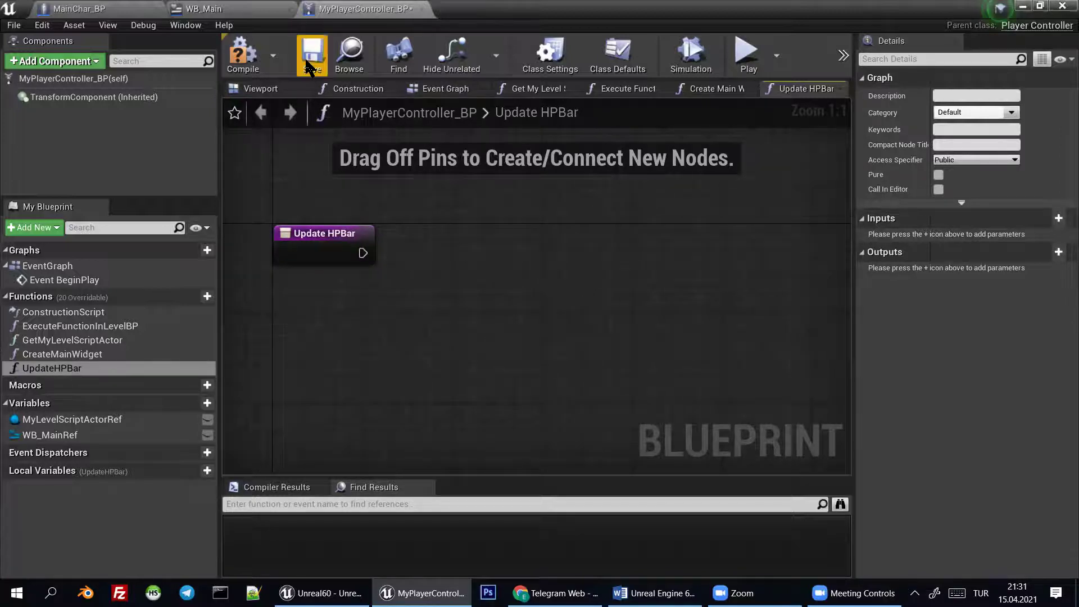
right_drag(424, 319, 402, 312)
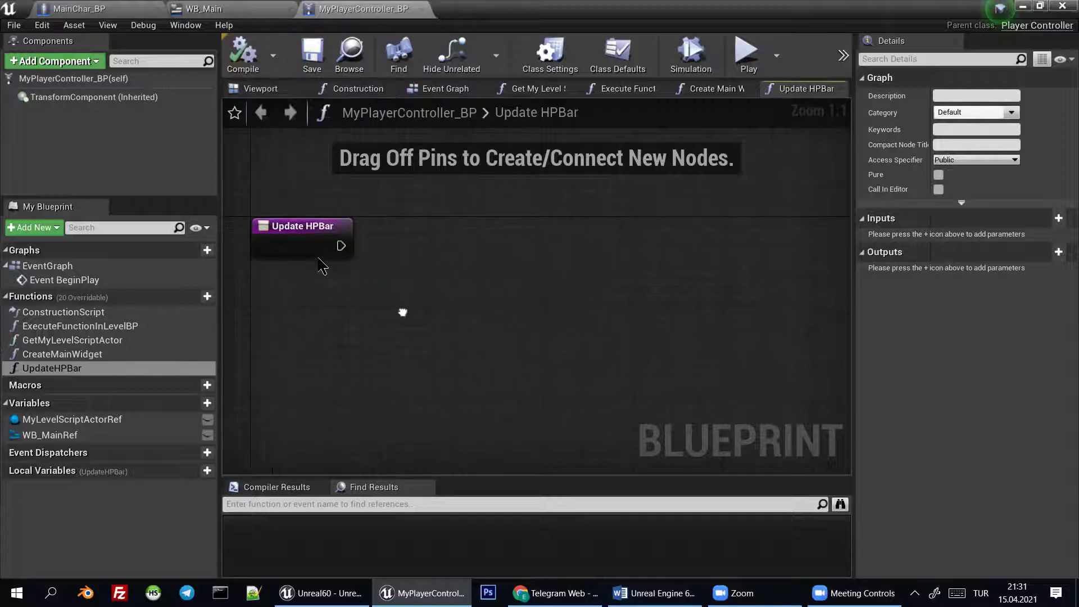
click(308, 254)
click(396, 301)
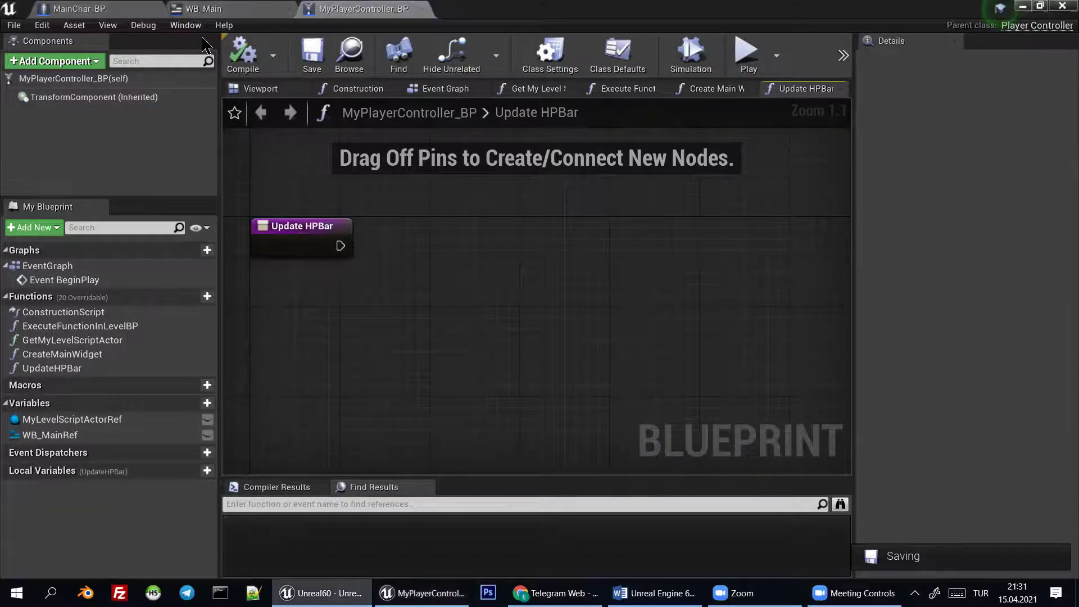
Check the WB_Main widget designer, then return to the UpdateHPBar graph
click(231, 11)
scroll(383, 208, up, 6)
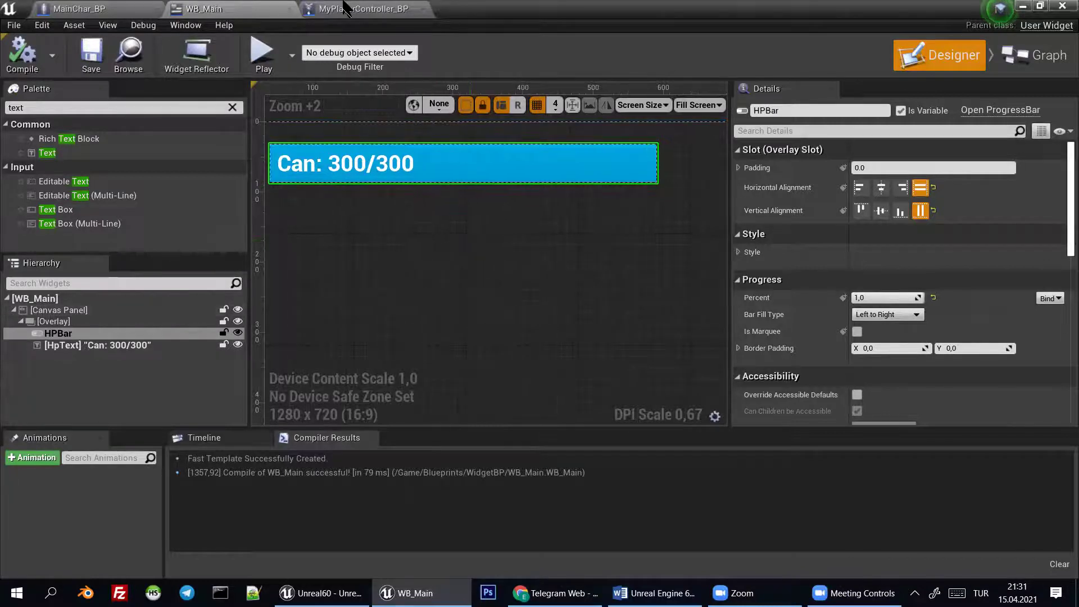
key(ctrl+Tab)
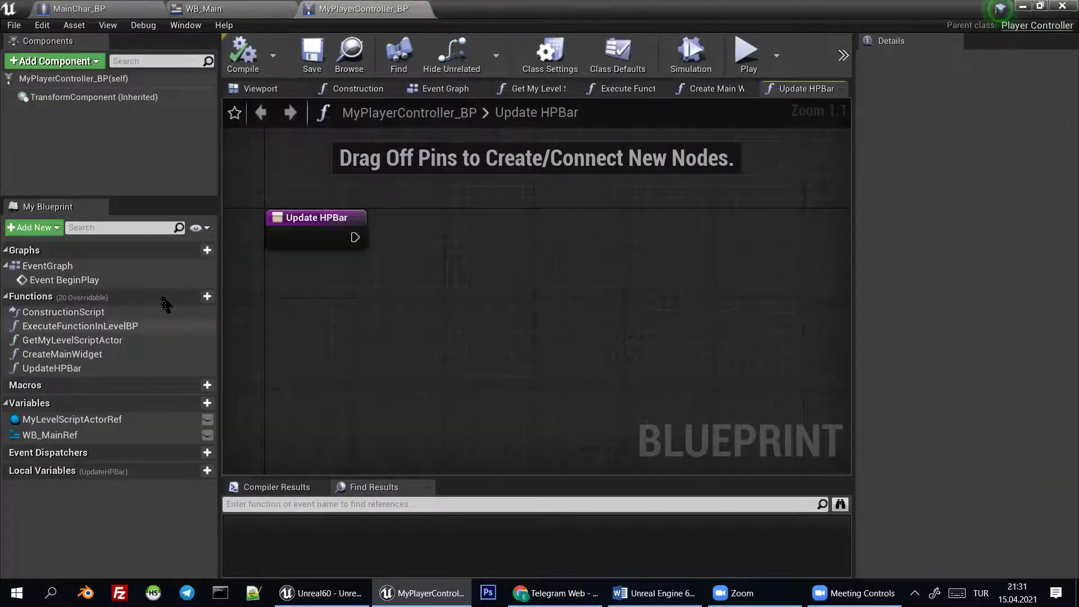
mouse_move(186, 298)
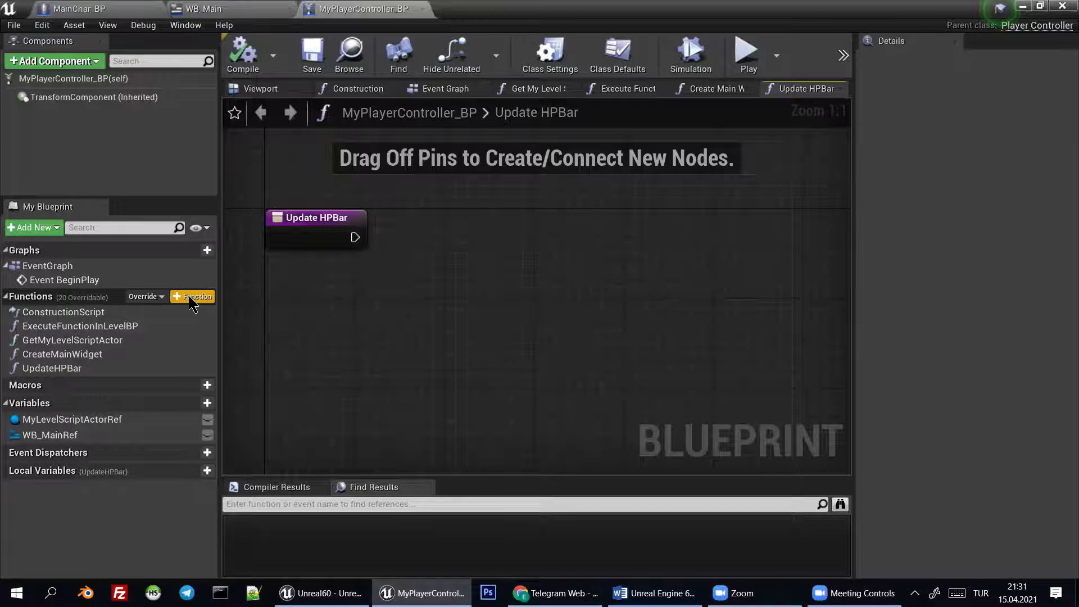
Create a GetMainChar function containing a Get Player Character node
click(191, 298)
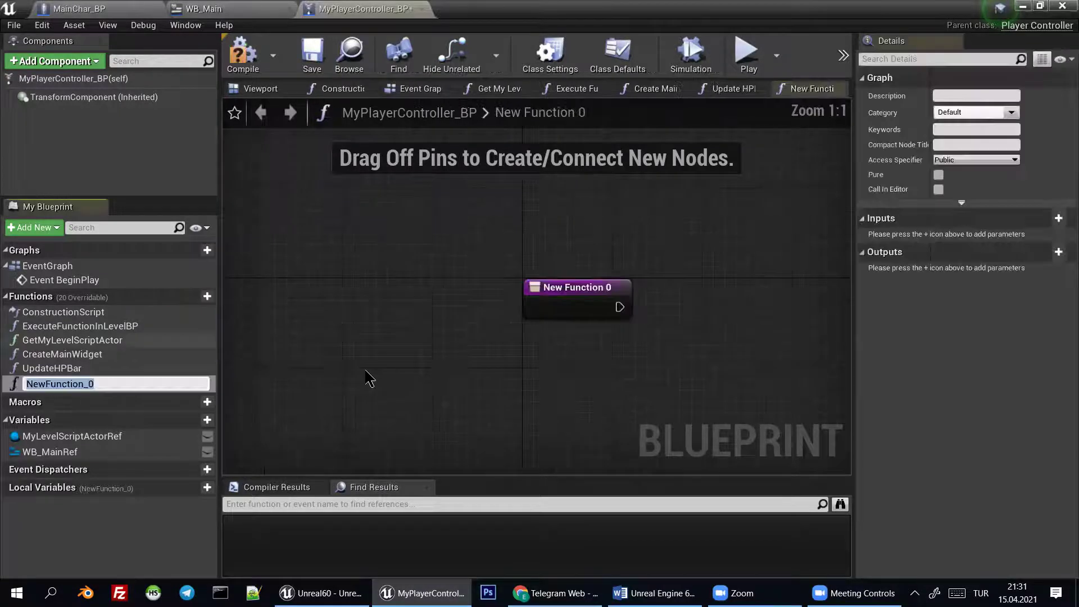
text(GetMainChar)
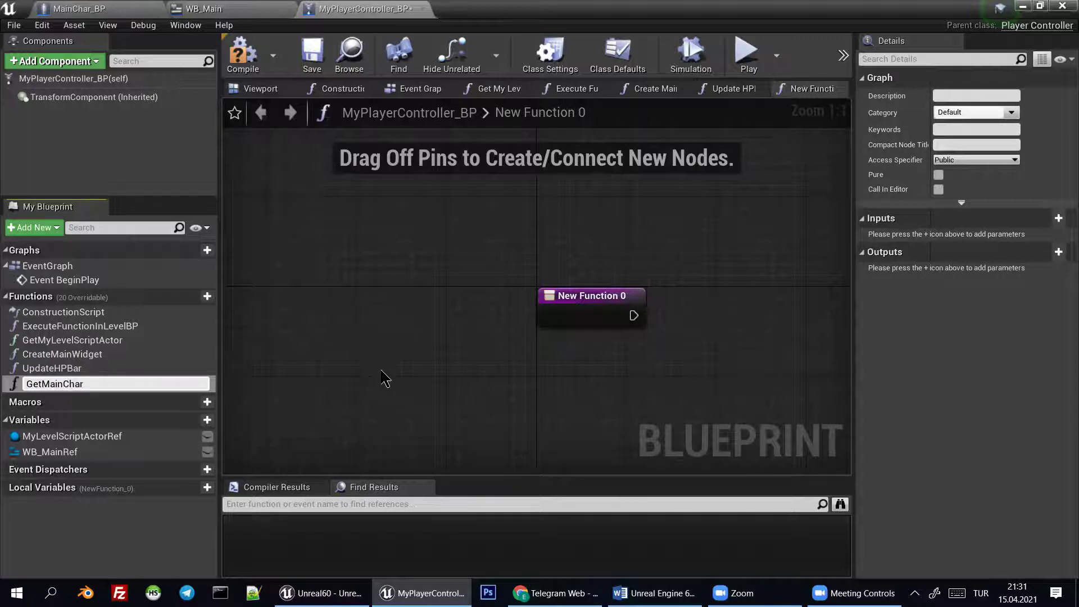
key(Return)
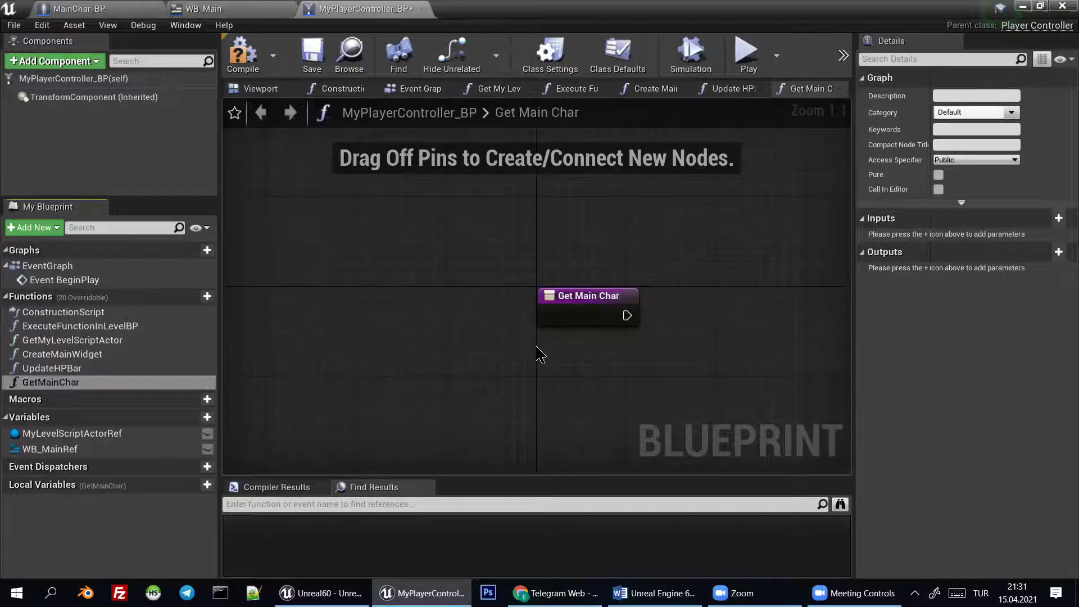
right_click(443, 361)
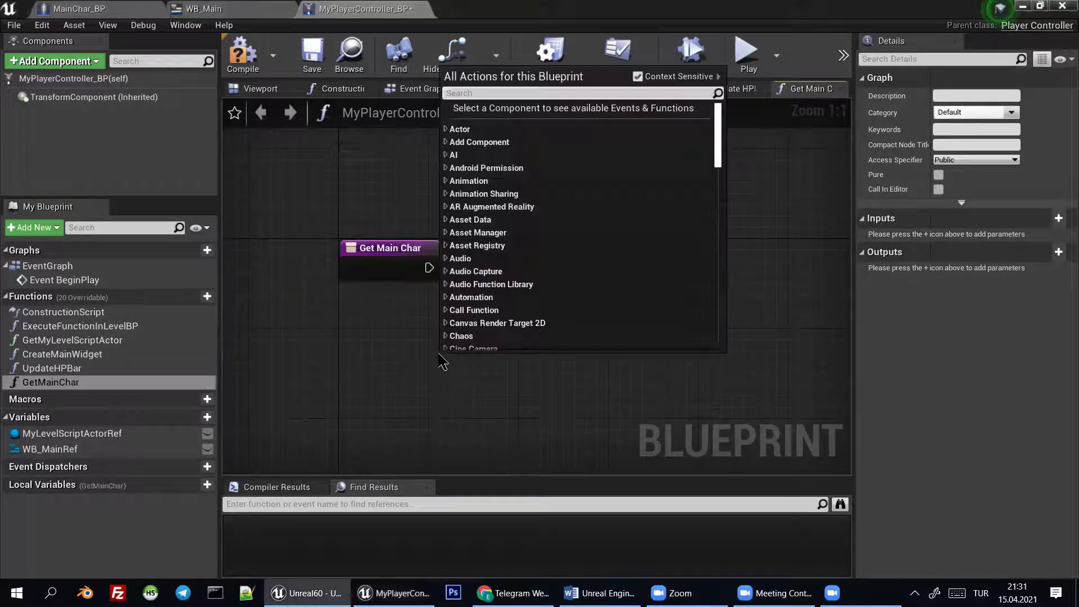
text(get player)
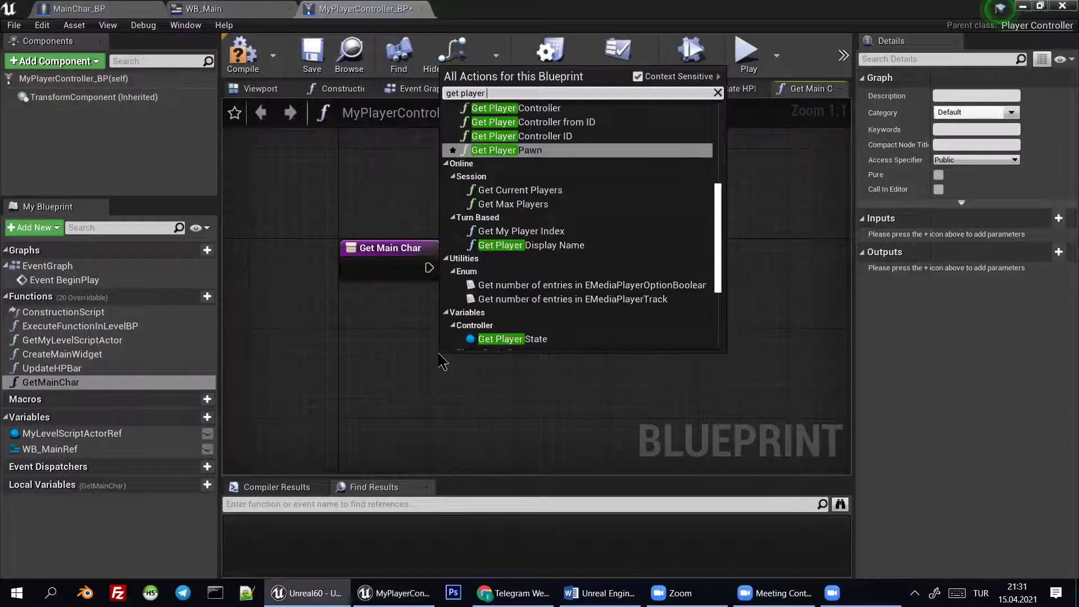
key(Up)
key(Up)
key(Up)
key(Return)
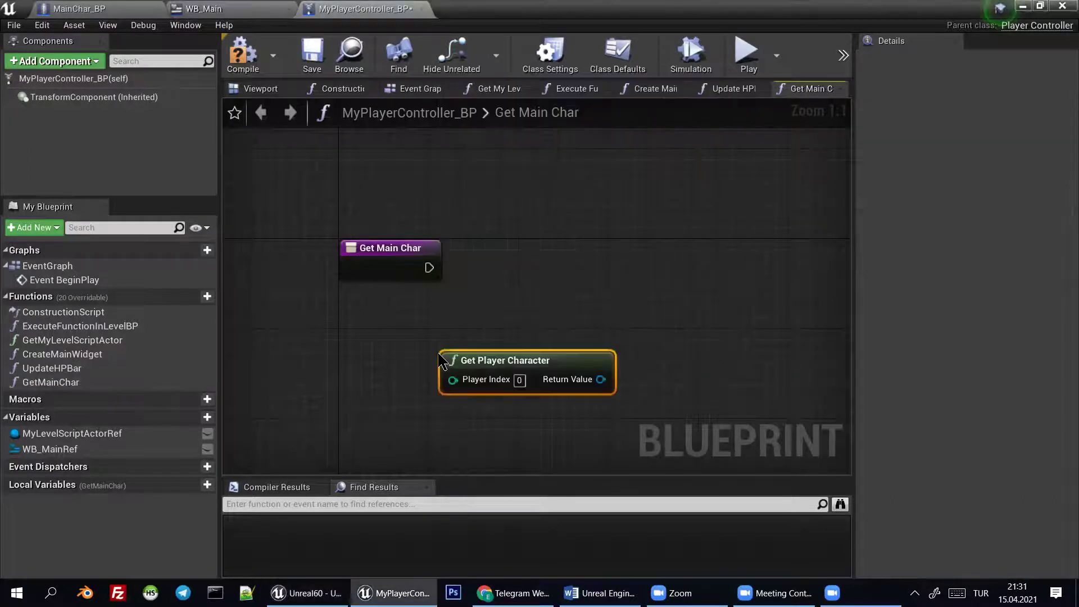
Cast Get Player Character's result to MainChar_BP, wiring the function entry into the cast
drag(601, 379, 646, 326)
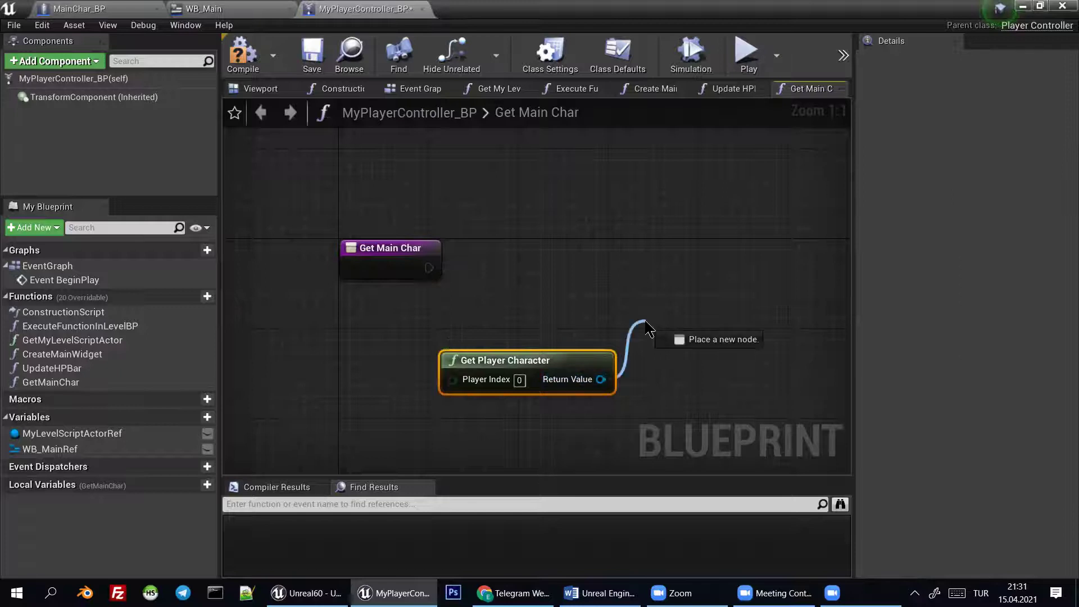
text(cast to)
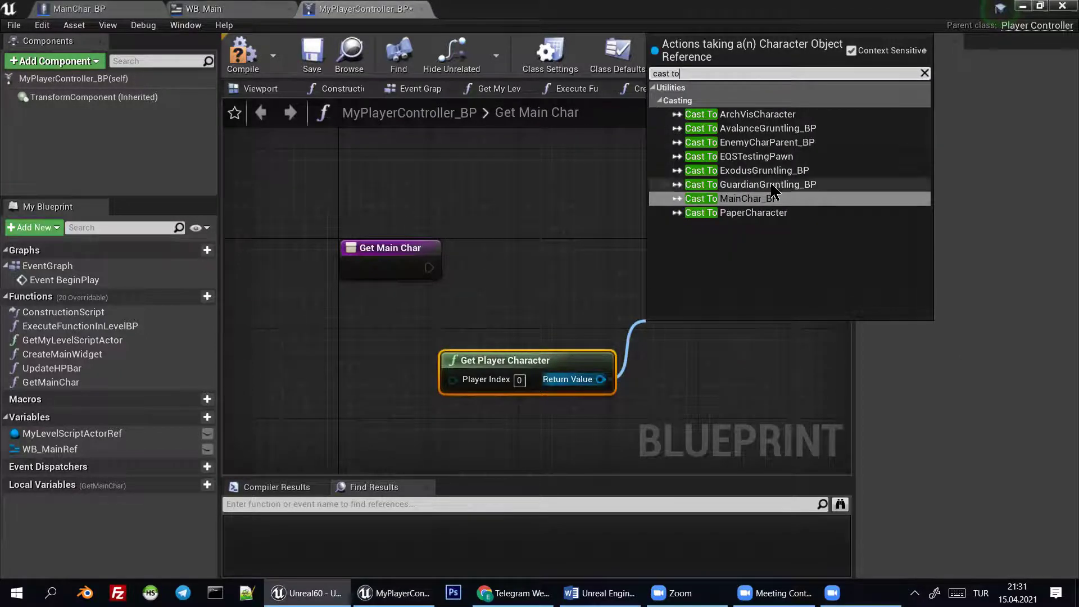
click(763, 200)
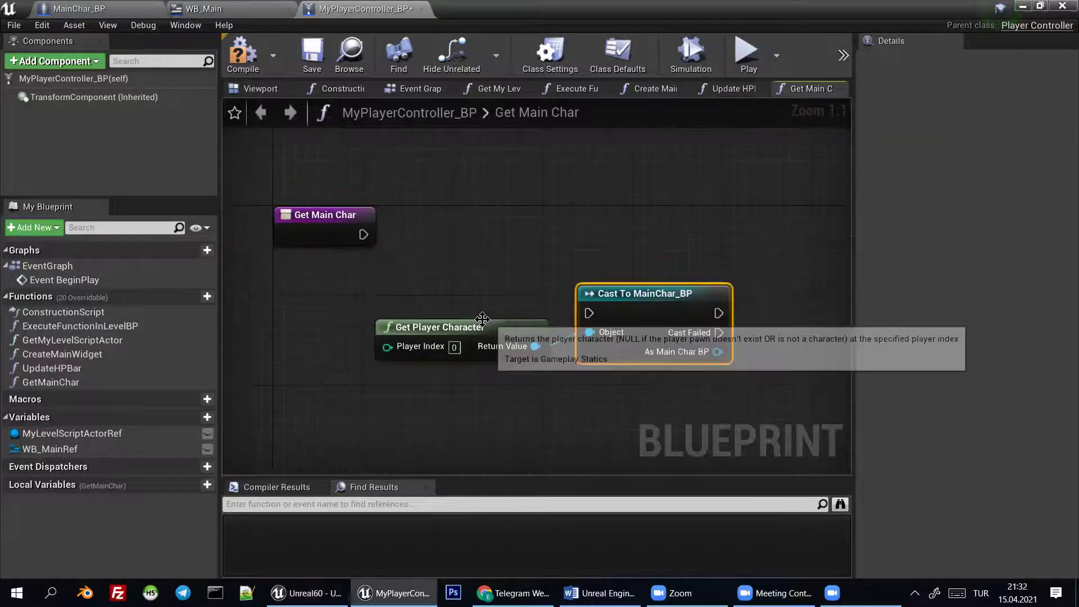
mouse_move(364, 235)
mouse_down()
mouse_move(387, 308)
mouse_move(589, 313)
mouse_up()
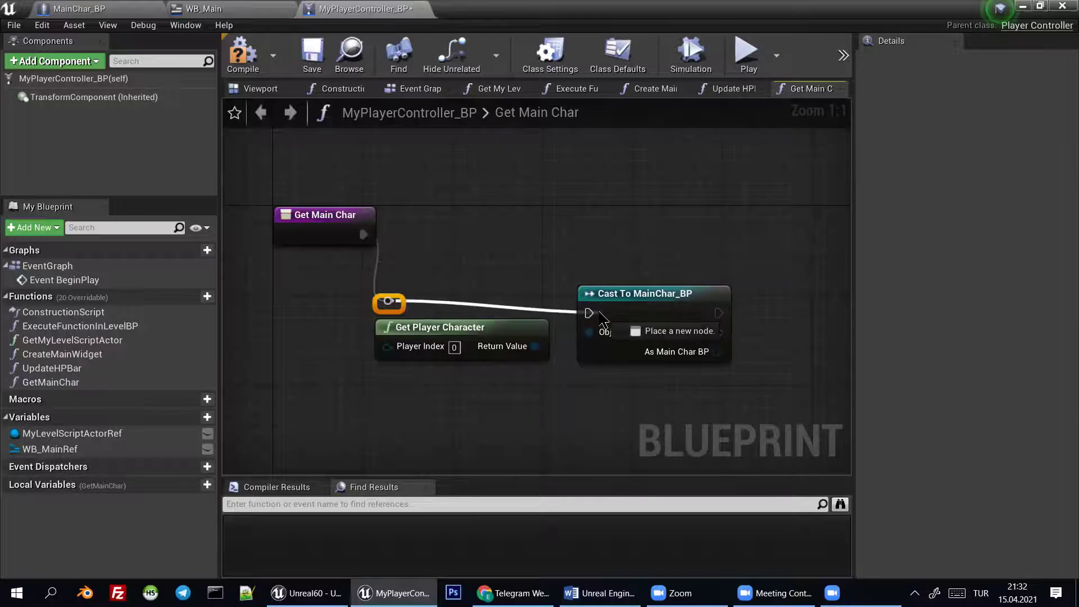
drag(488, 326, 512, 334)
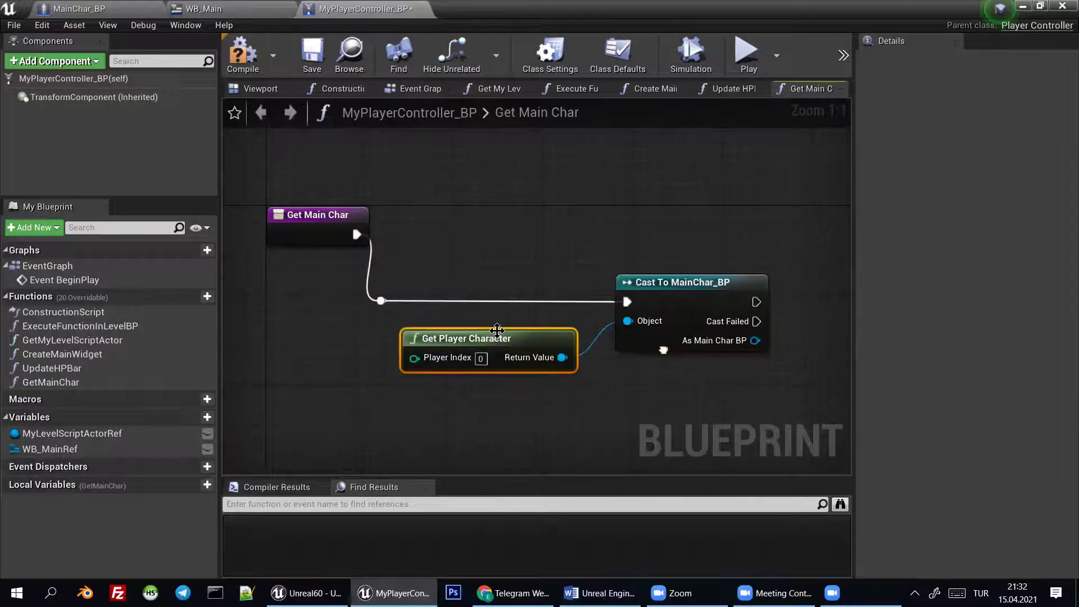
drag(762, 340, 639, 342)
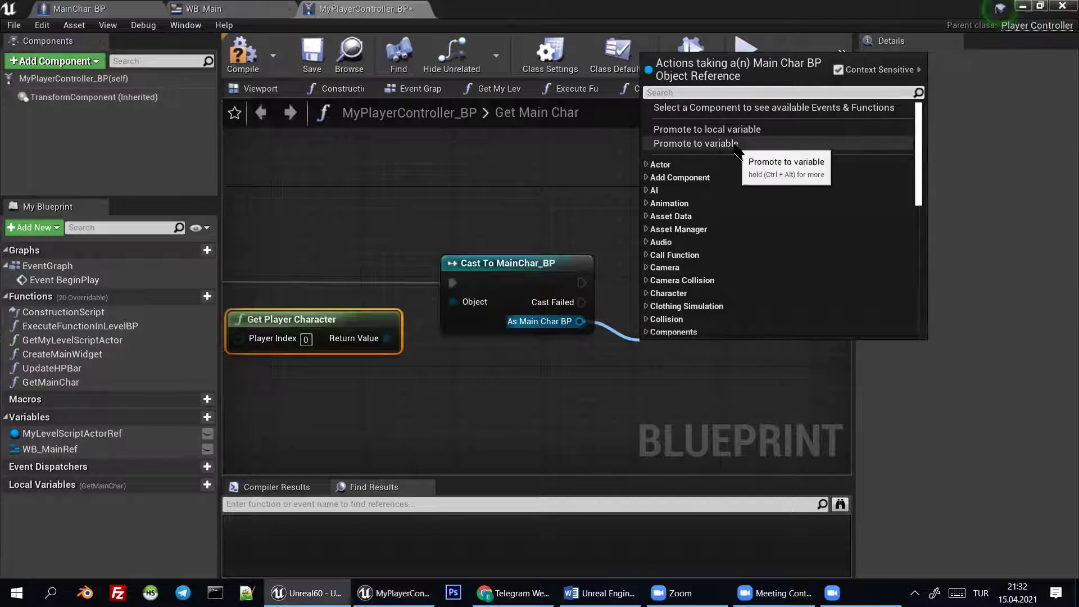
Promote the cast's As Main Char BP output to a variable named MainCharRef
click(735, 145)
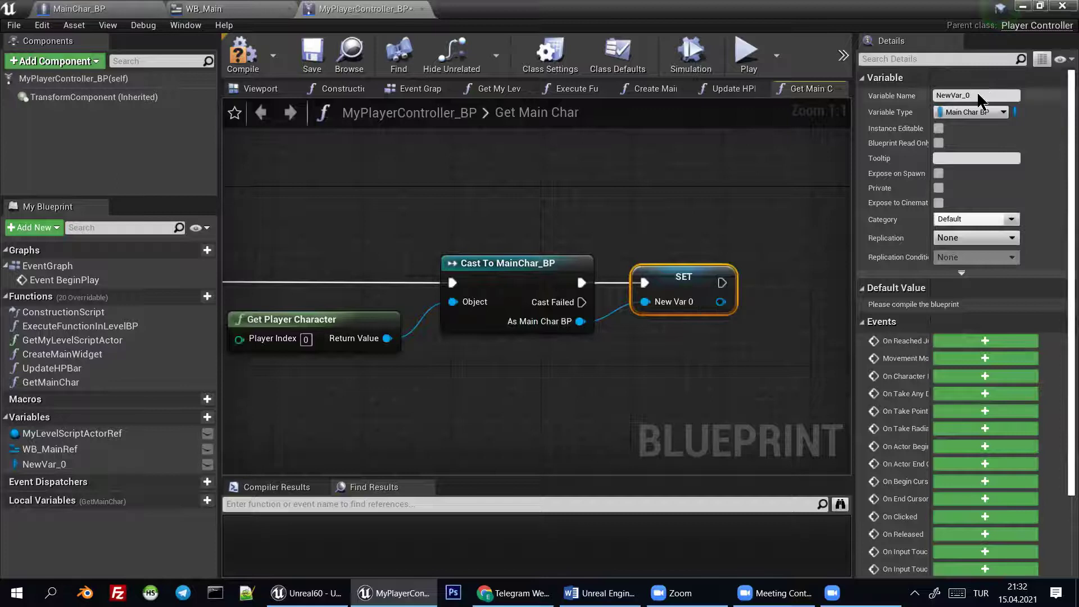
text(Mi)
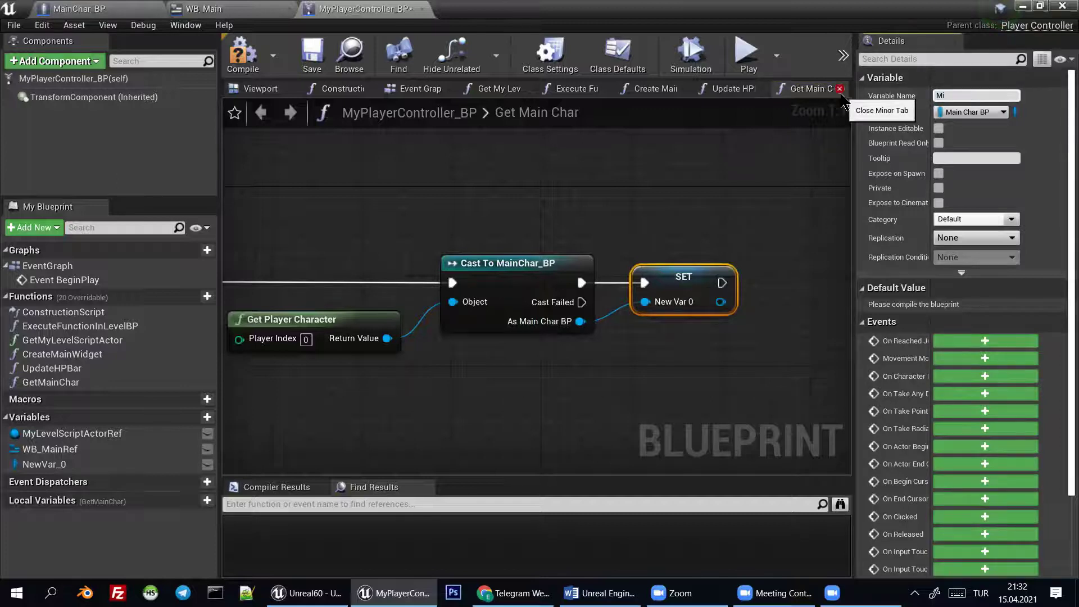
text(ainCha)
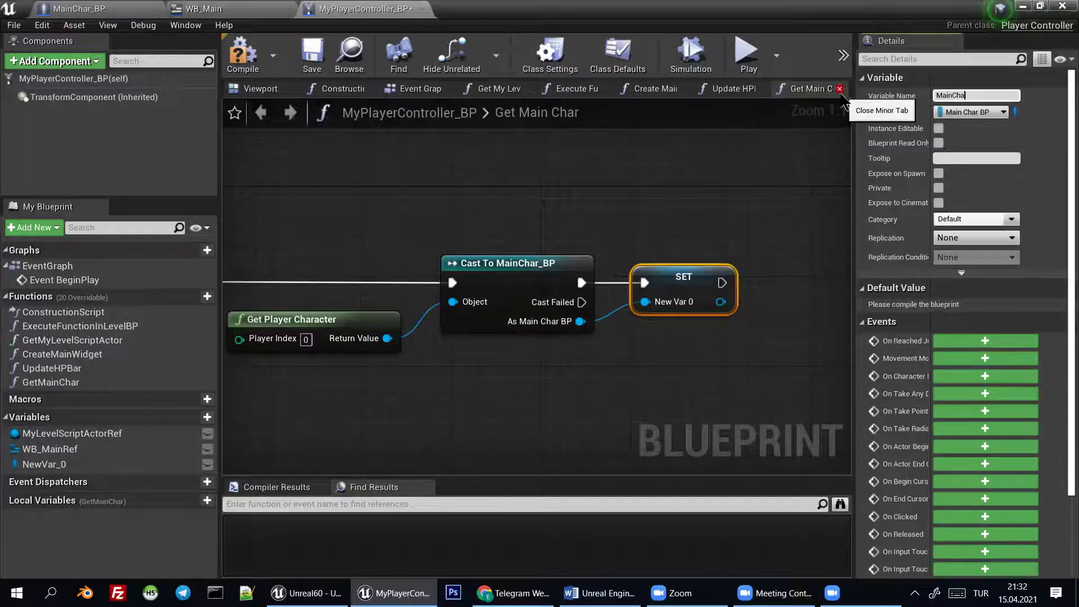
text(rRef)
key(Return)
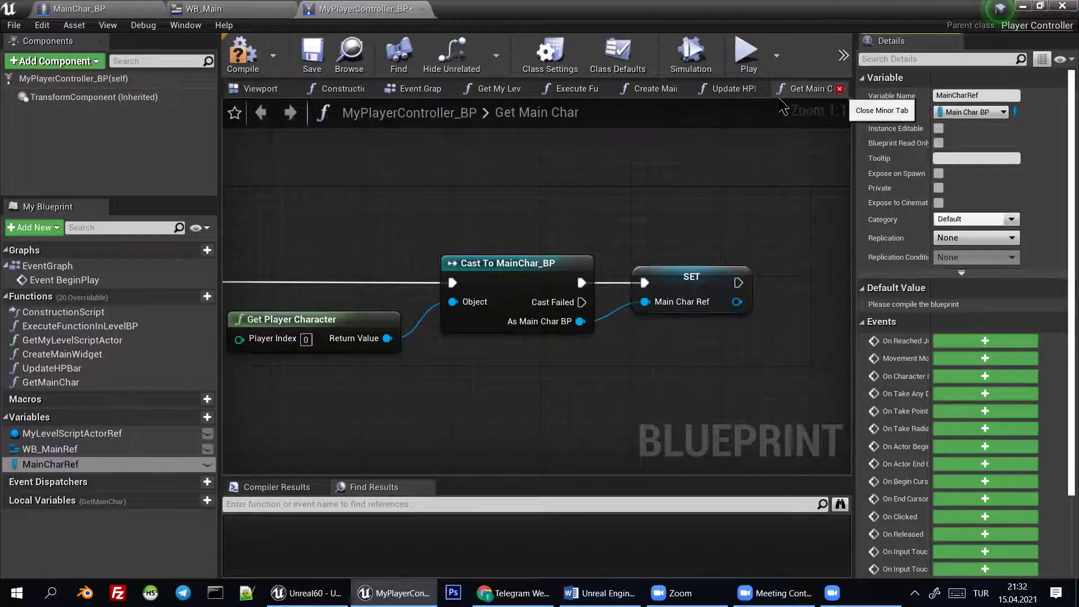
right_drag(710, 166, 805, 191)
scroll(545, 249, down, 2)
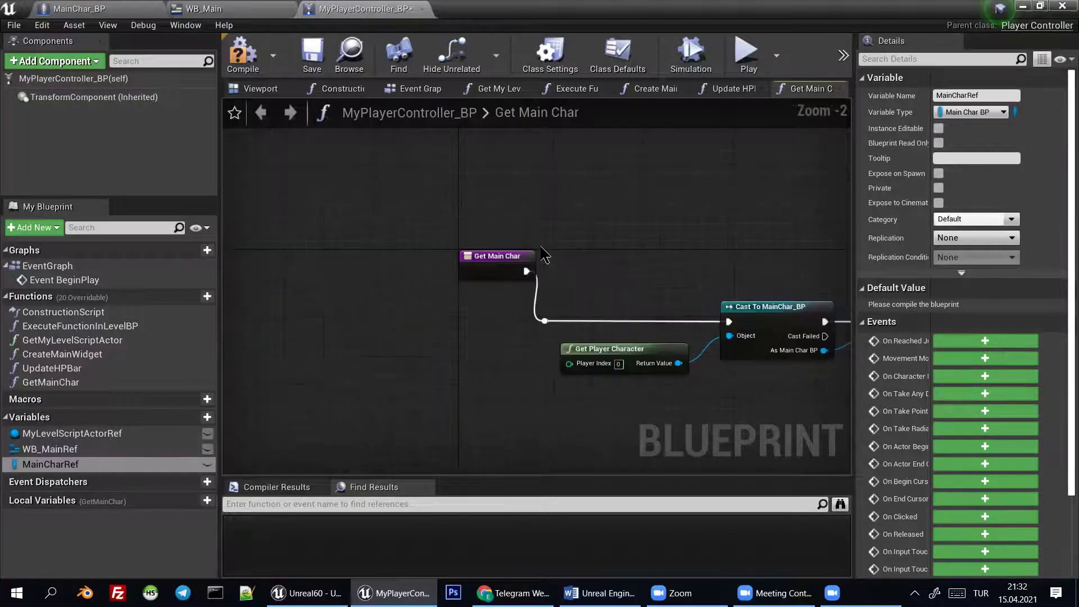
click(505, 264)
scroll(506, 264, up, 2)
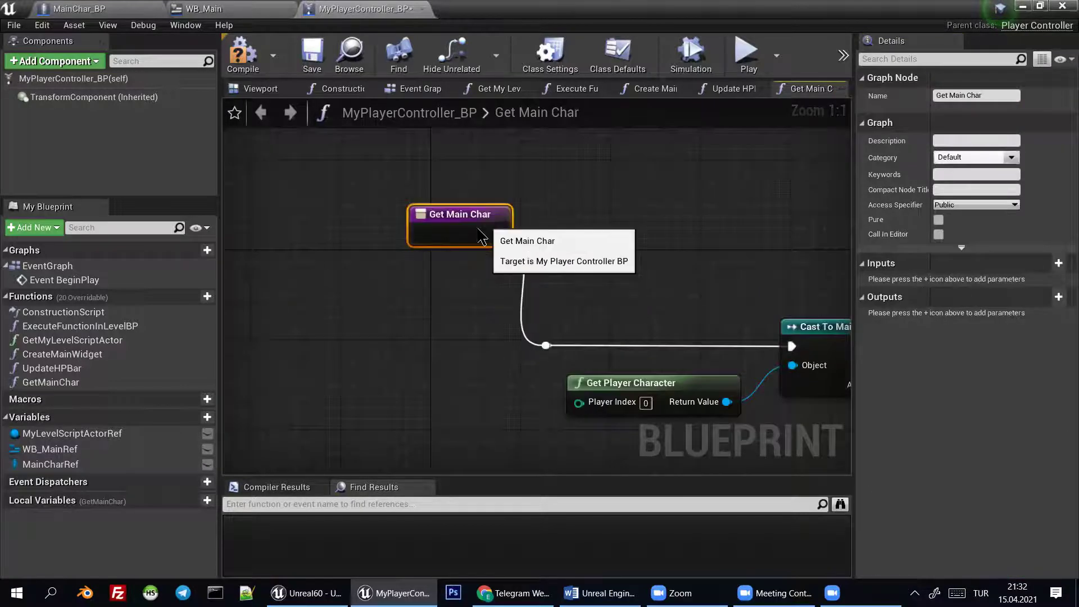
mouse_move(664, 233)
right_down()
mouse_move(412, 221)
mouse_move(502, 252)
right_up()
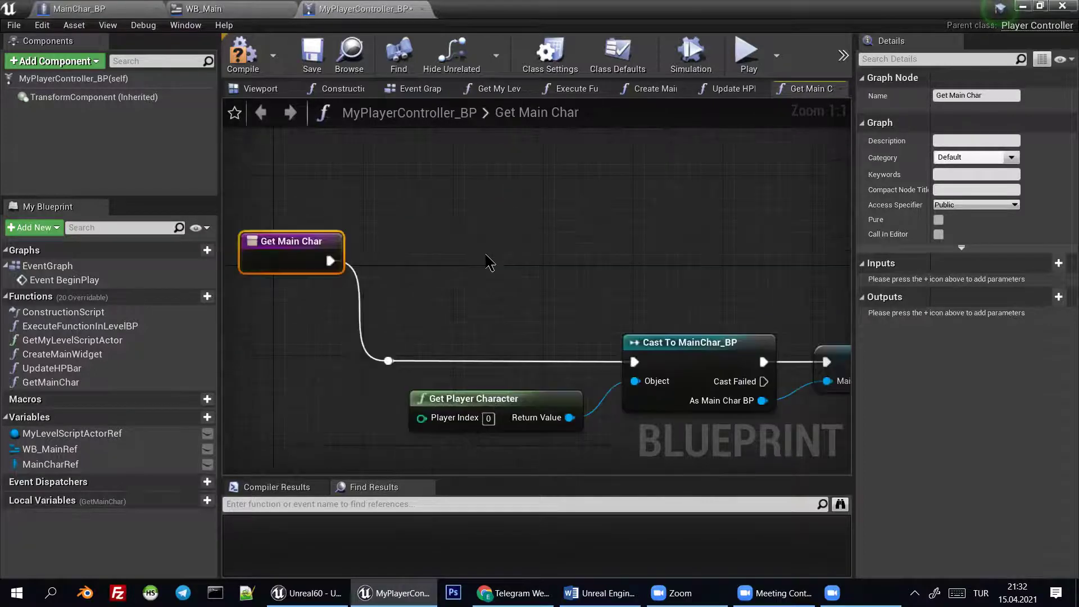
Check a MainCharRef getter with Is Valid, running the cast only on Is Not Valid
right_drag(390, 240, 452, 233)
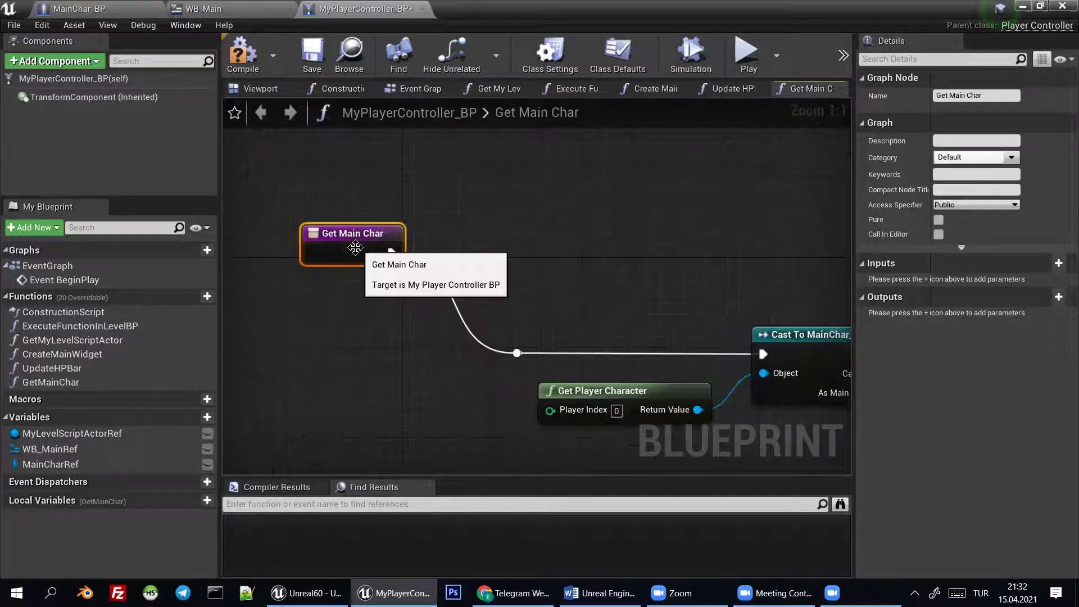
drag(50, 464, 439, 304)
text(is v)
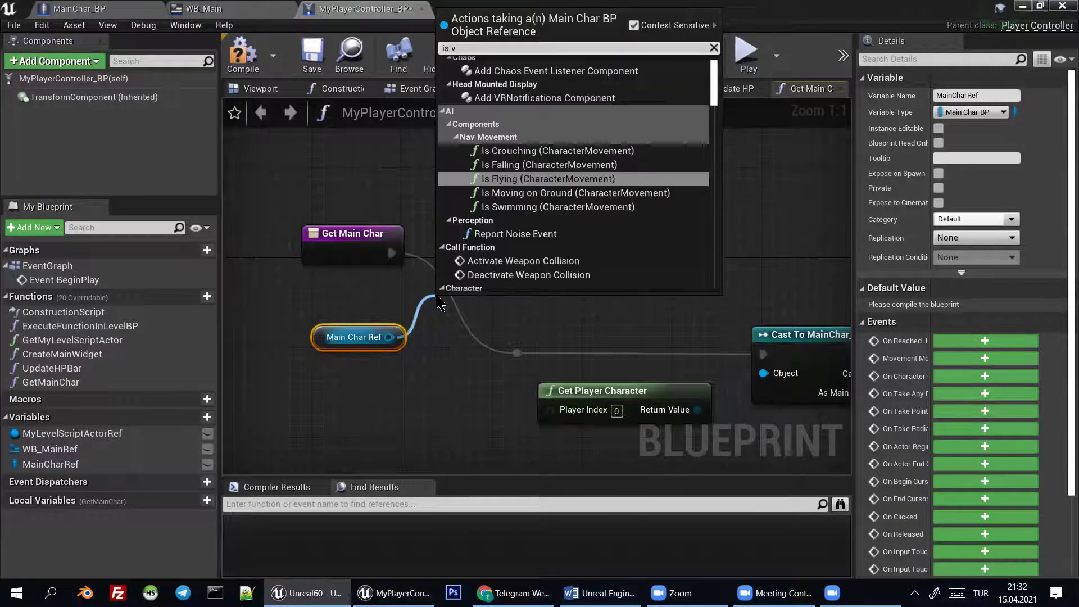
text(alid)
key(Return)
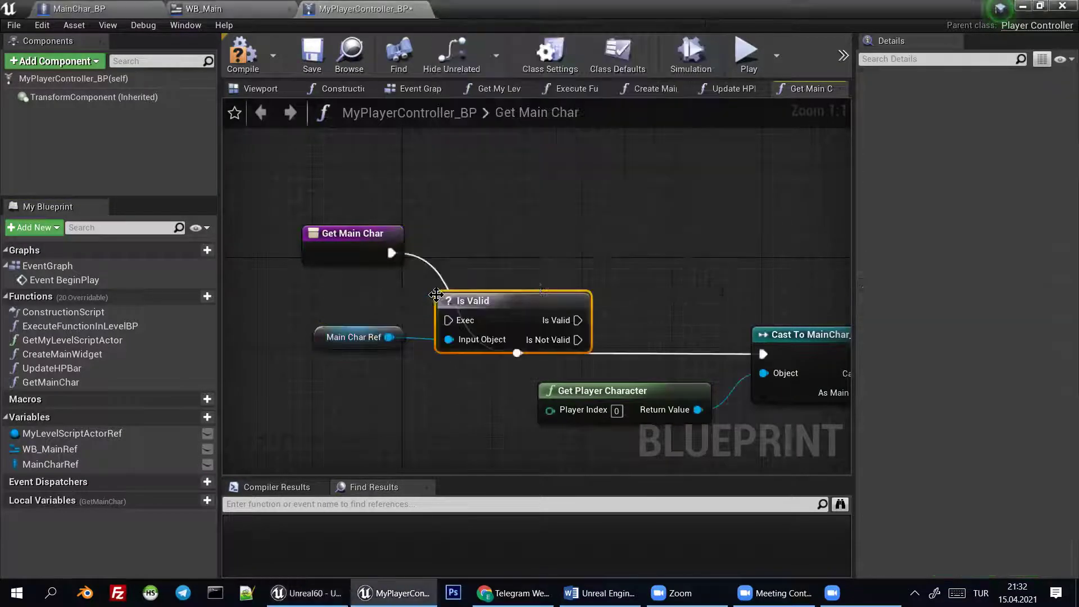
drag(495, 304, 461, 236)
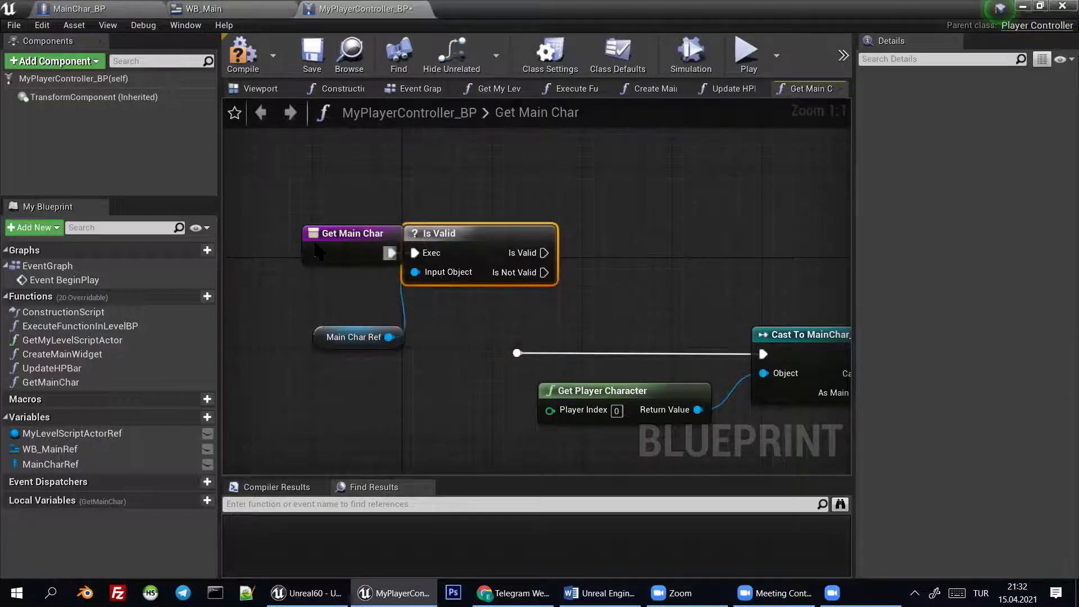
key(ctrl+z)
drag(544, 273, 522, 356)
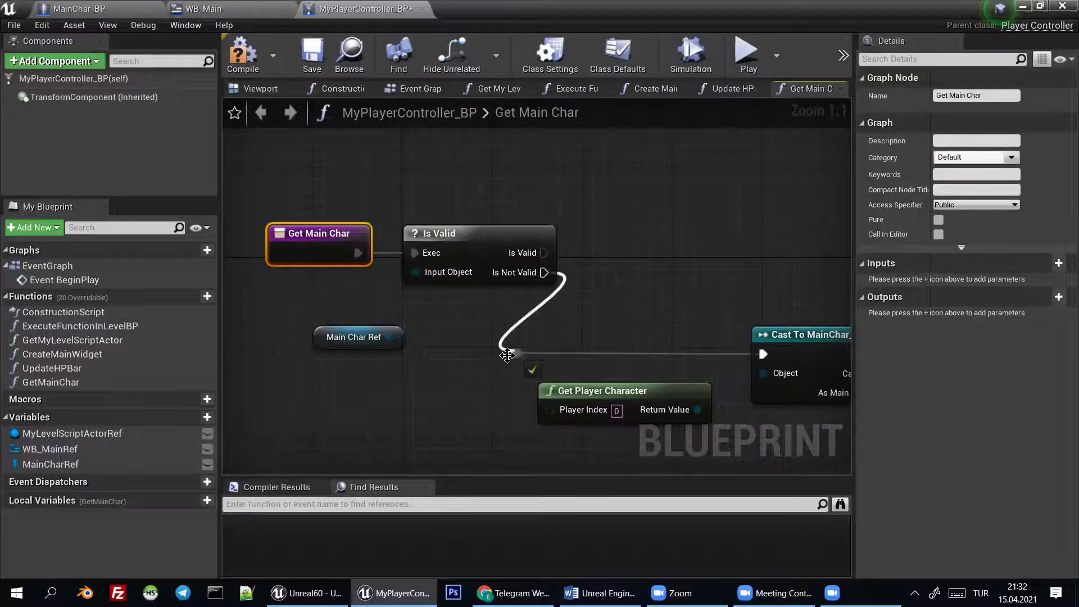
right_drag(647, 329, 492, 287)
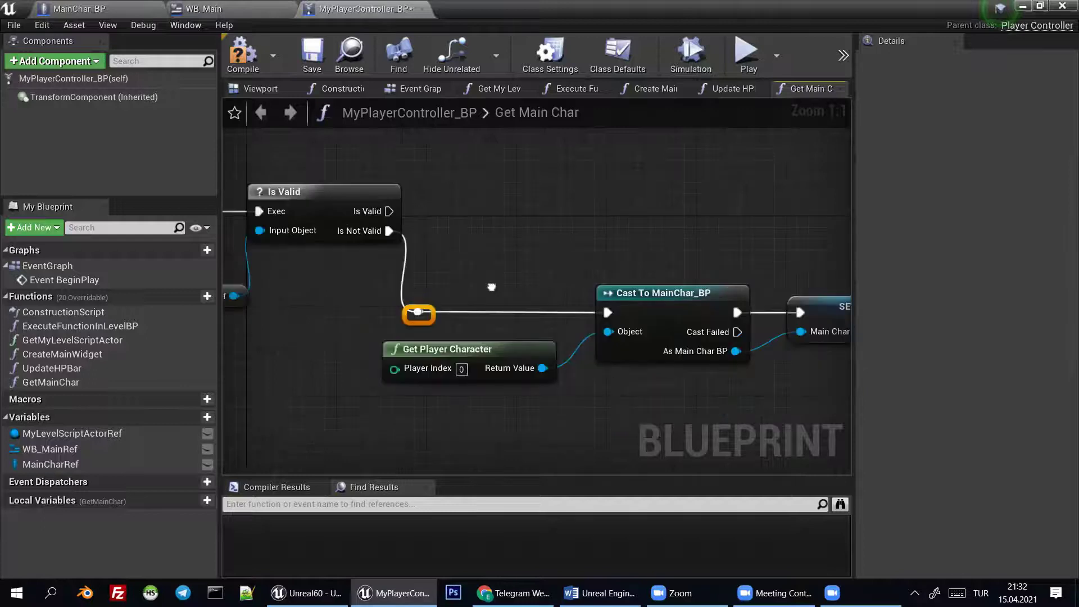
right_drag(366, 274, 545, 316)
click(340, 264)
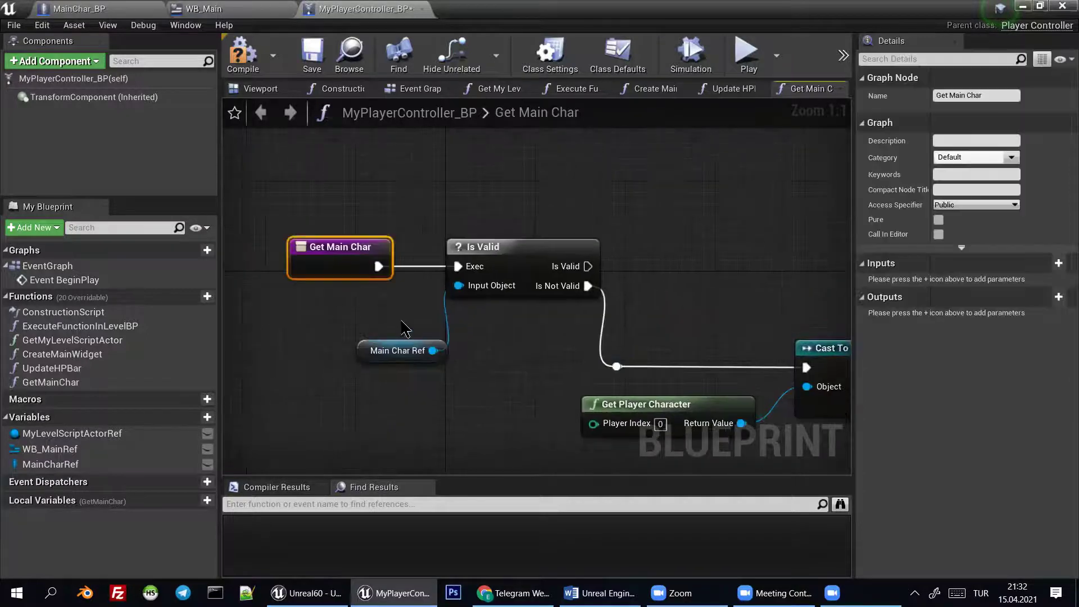
drag(398, 344, 386, 321)
right_drag(535, 337, 357, 296)
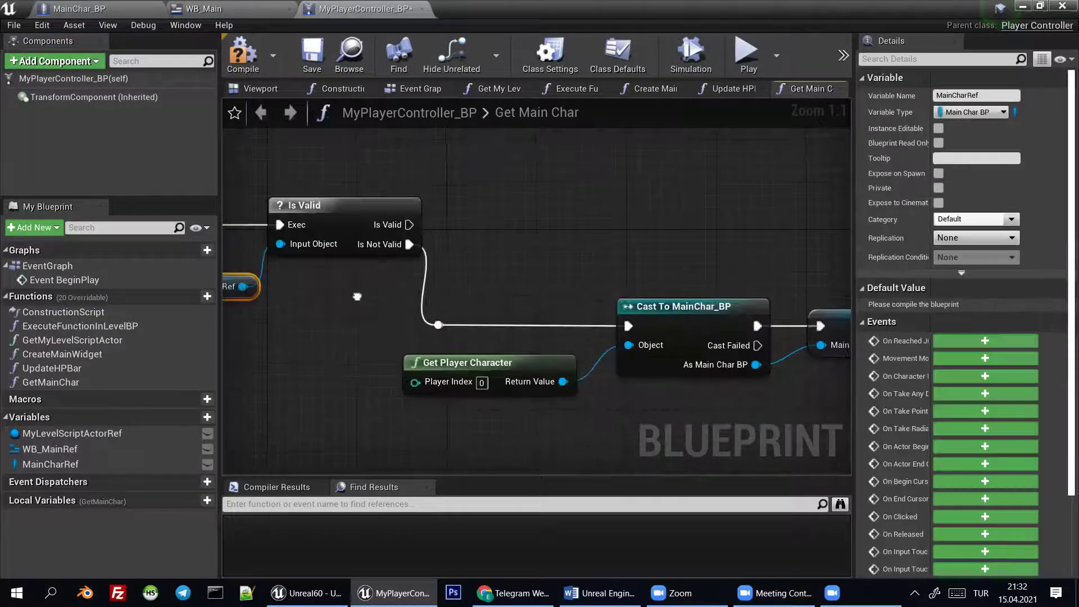
scroll(617, 293, down, 1)
mouse_move(617, 293)
right_down()
mouse_move(532, 308)
mouse_move(623, 336)
mouse_move(592, 332)
right_up()
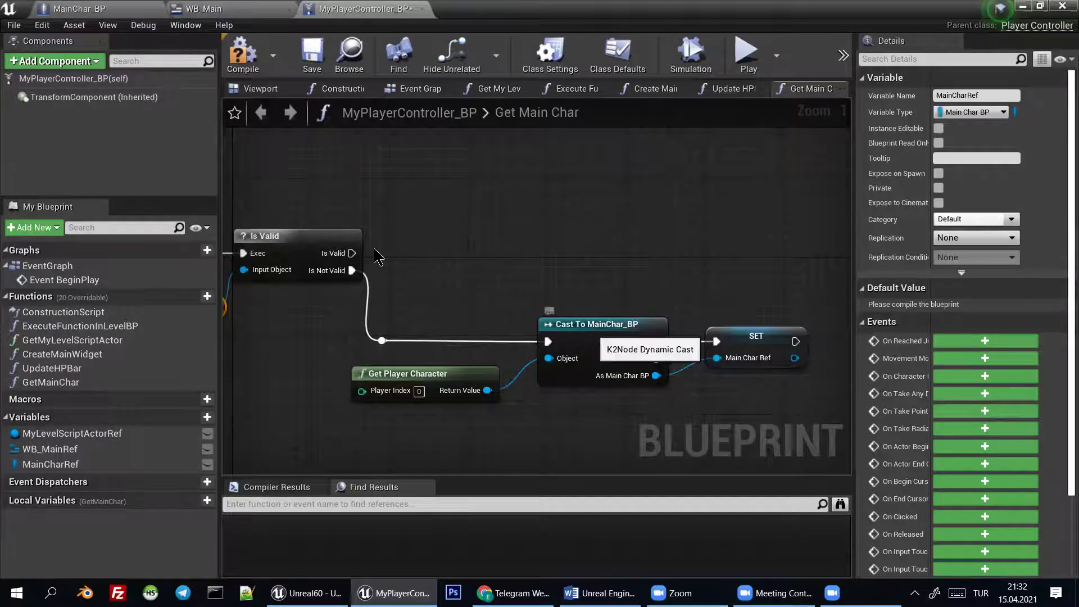
Join the Is Valid and SET exec paths at a single reroute node
mouse_move(337, 261)
right_down()
mouse_move(420, 249)
mouse_move(280, 228)
right_up()
drag(279, 227, 760, 229)
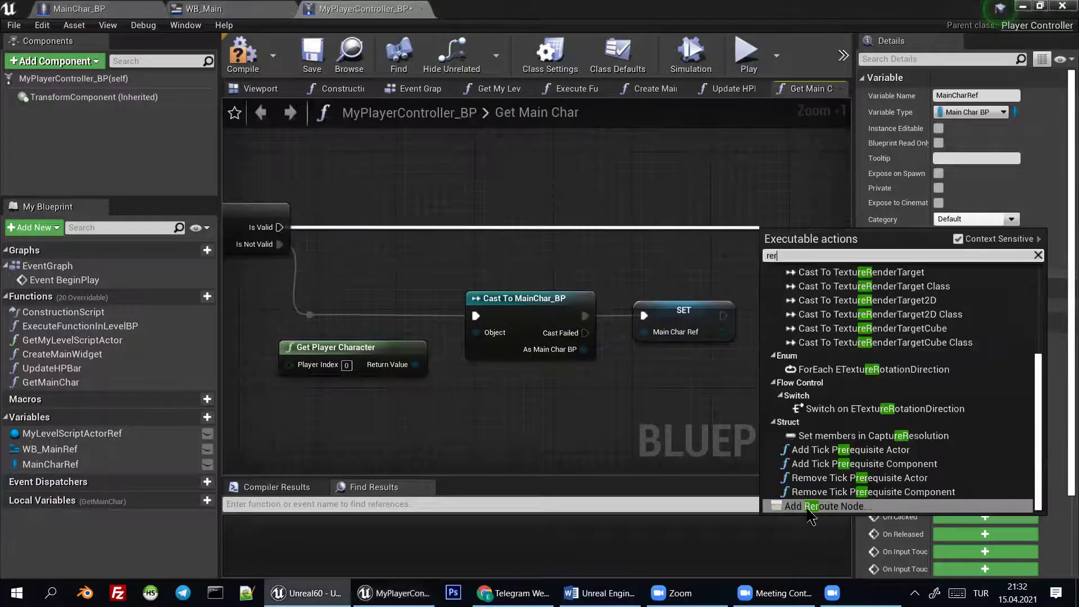
click(822, 516)
drag(724, 315, 711, 251)
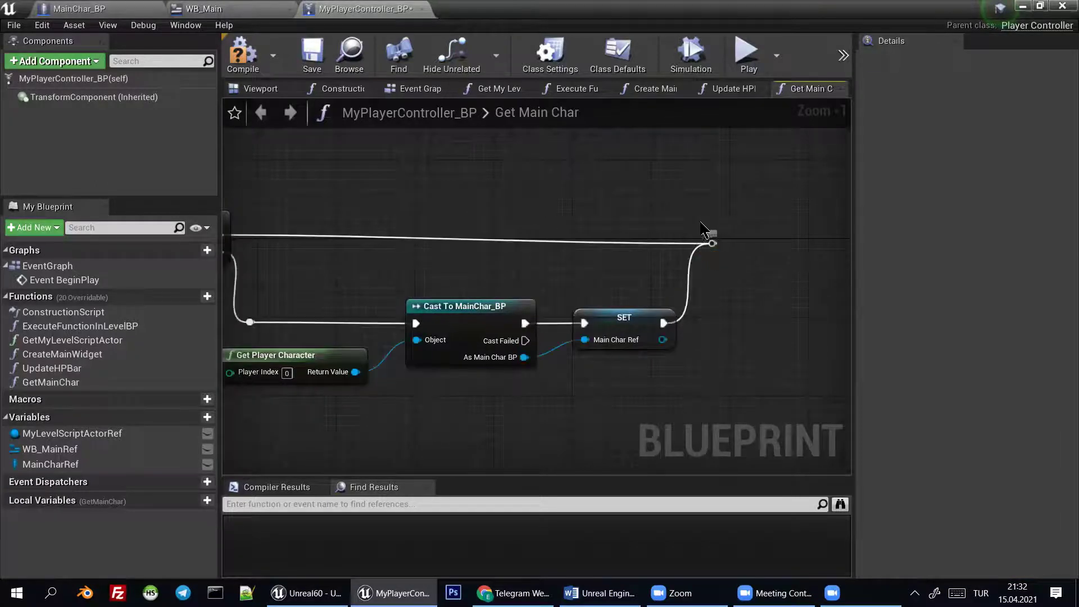
drag(711, 248, 711, 234)
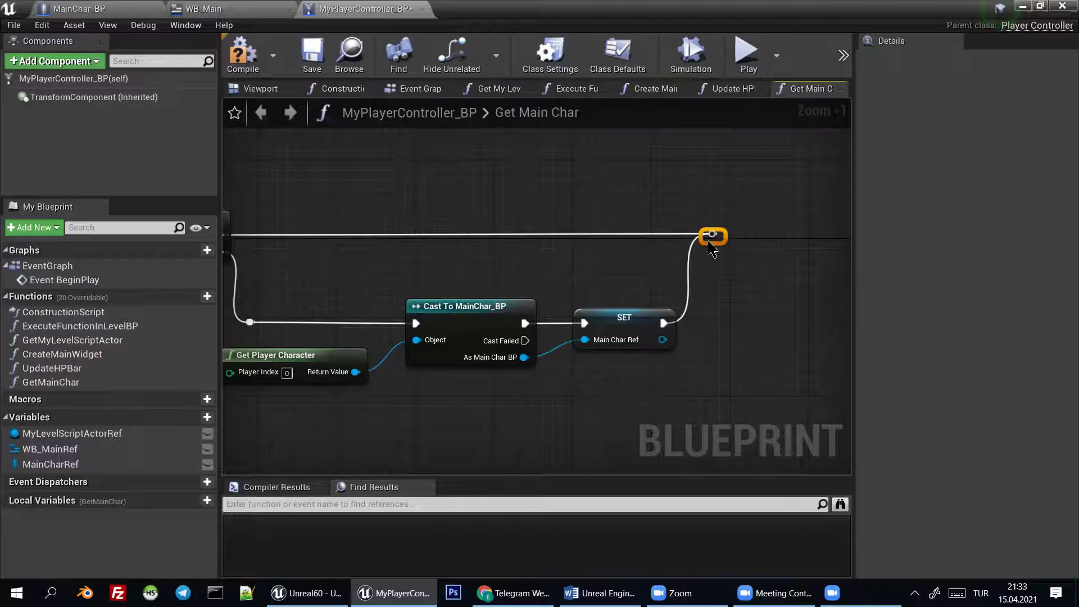
click(597, 265)
click(210, 387)
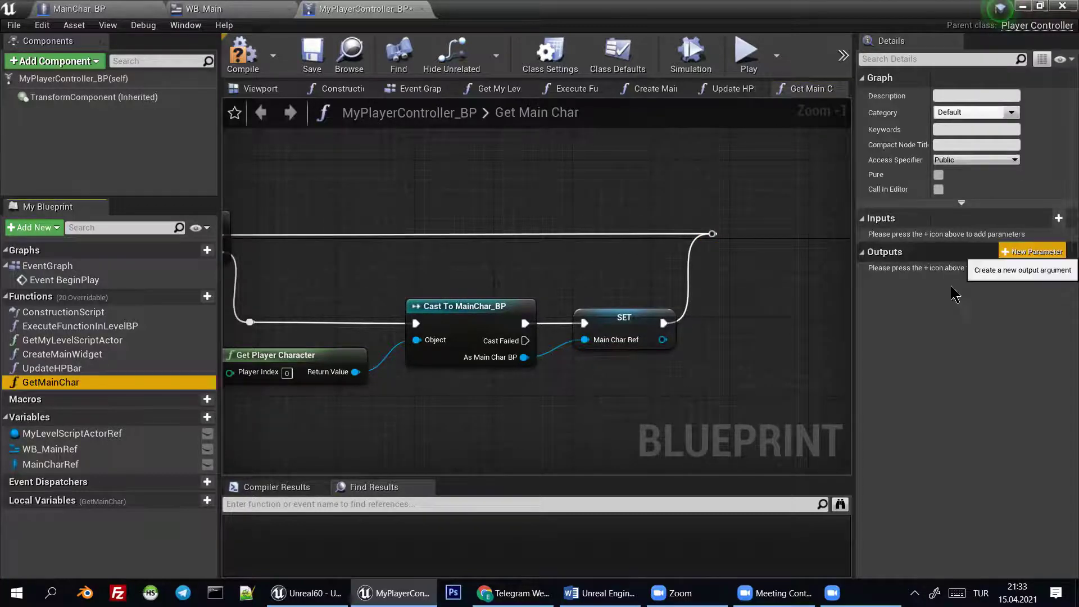
right_drag(713, 318, 795, 314)
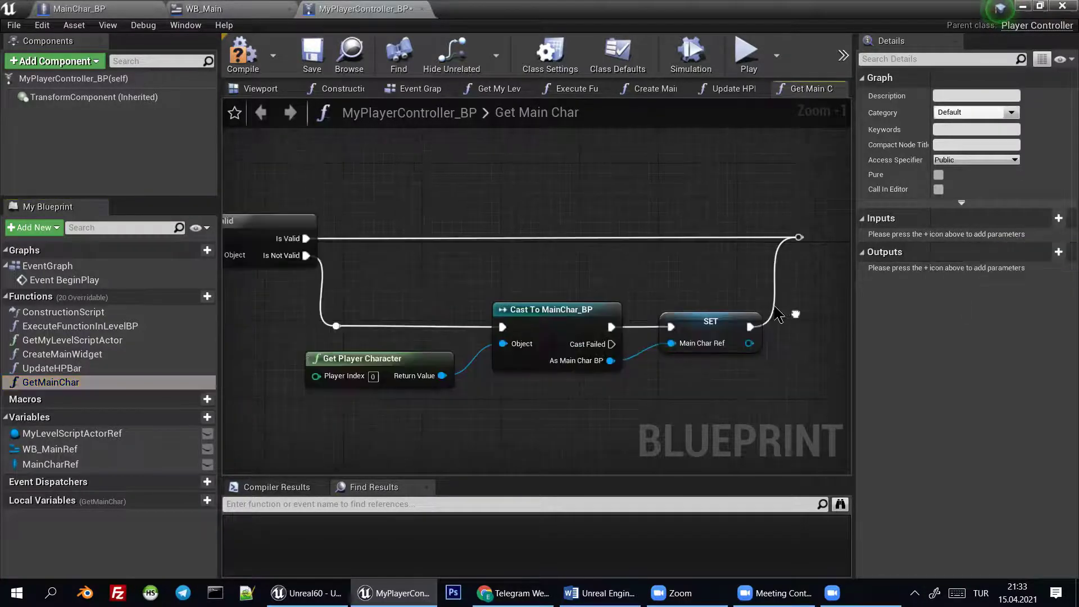
Give GetMainChar a Return Node fed by a MainCharRef getter, removing the placeholder NewParam
click(1059, 251)
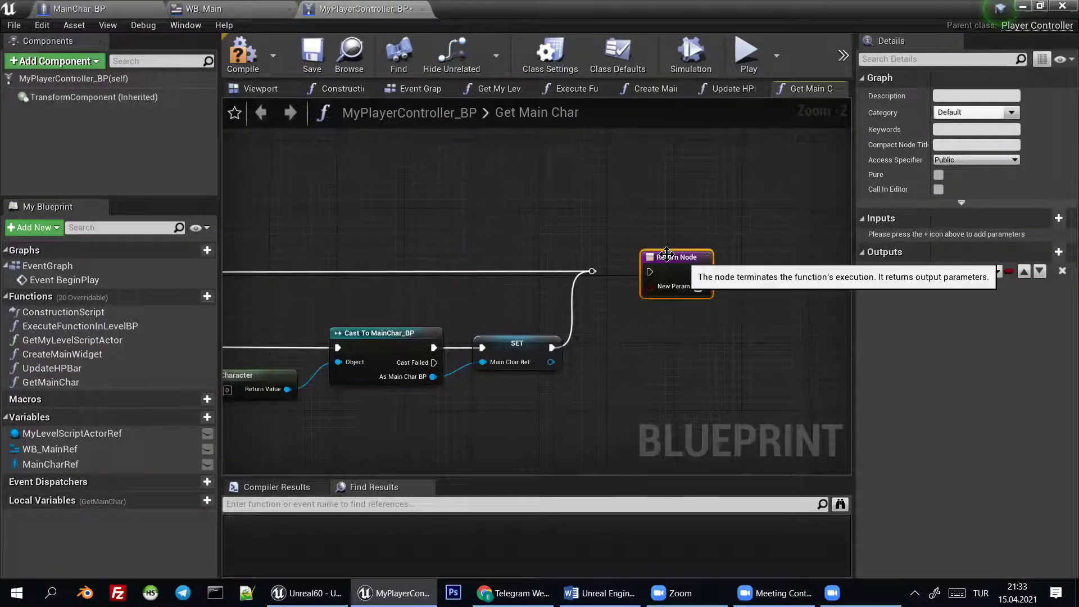
scroll(700, 279, up, 2)
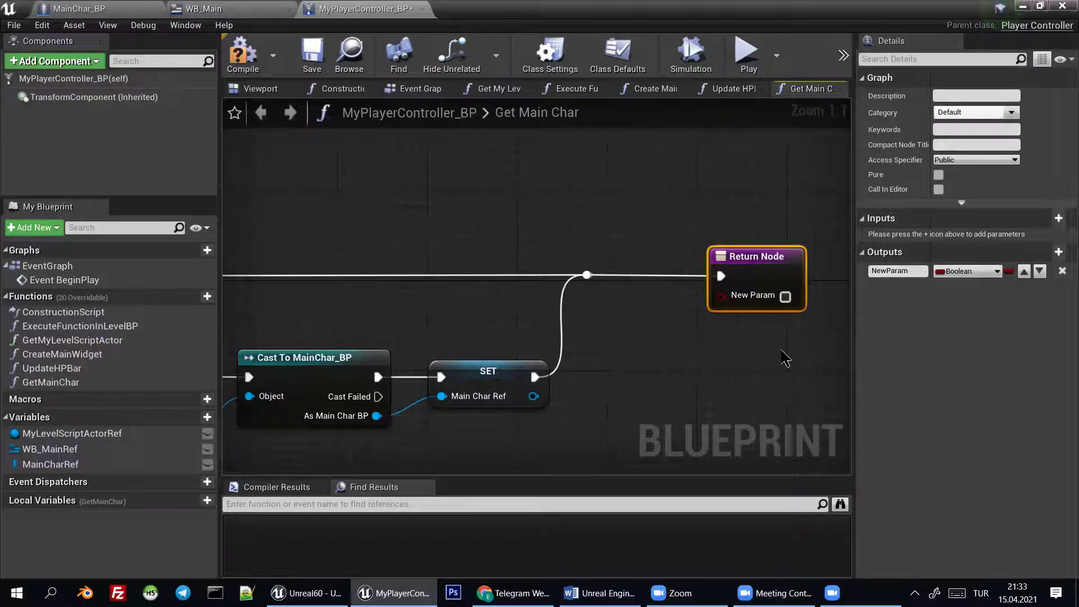
click(1061, 271)
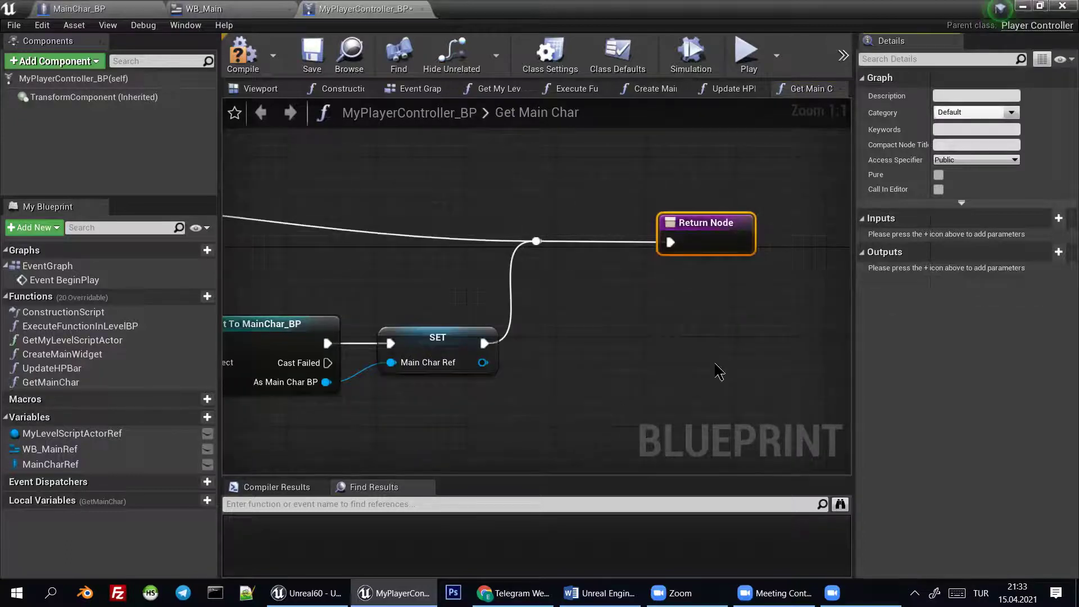
scroll(630, 321, down, 1)
click(51, 464)
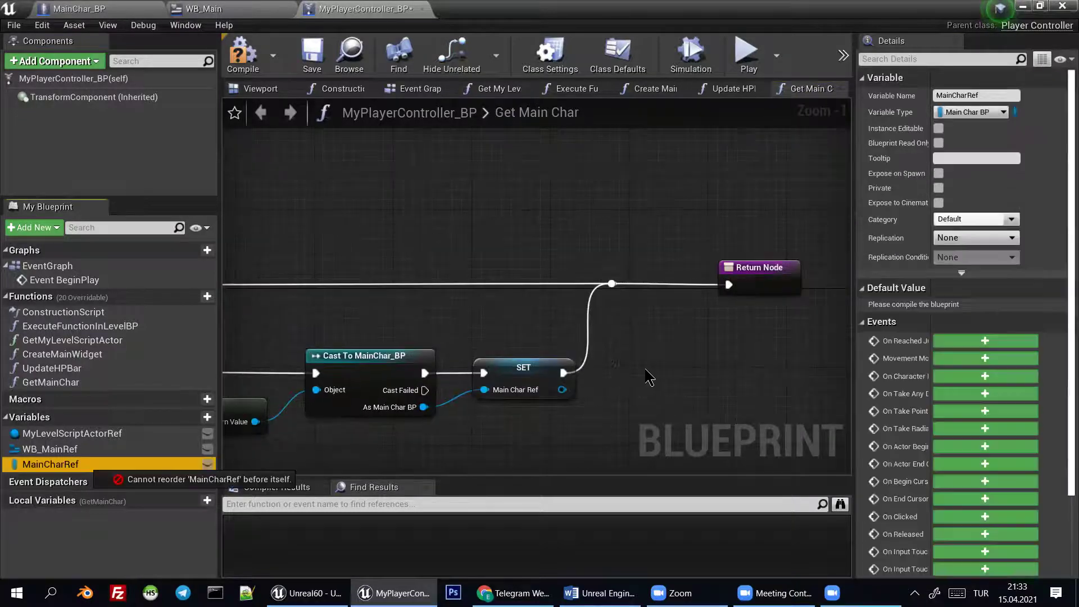
drag(630, 321, 625, 310)
click(652, 328)
scroll(684, 342, up, 1)
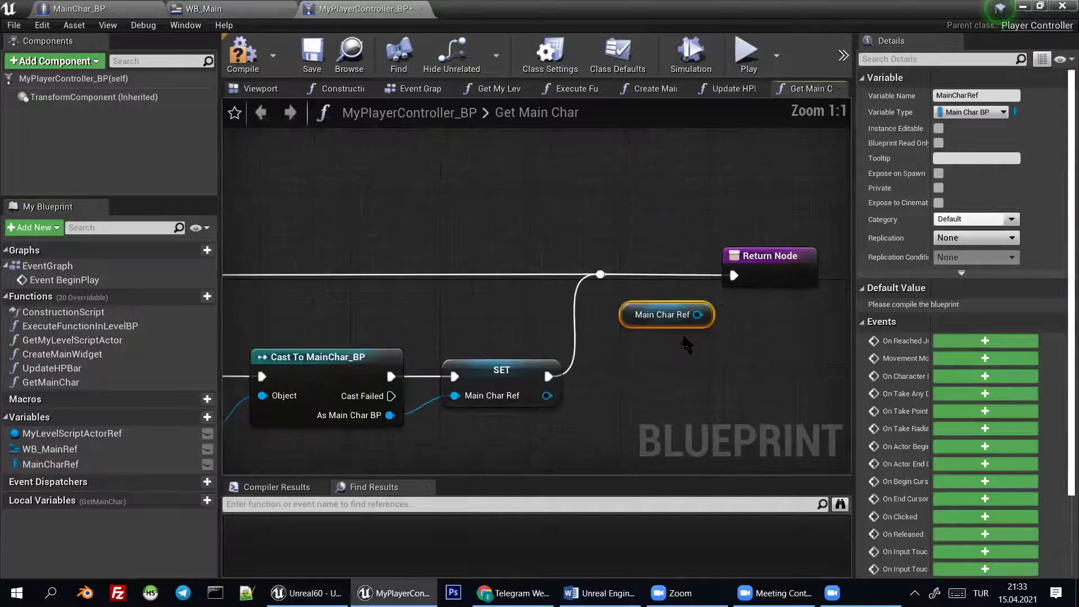
drag(700, 315, 730, 281)
scroll(667, 255, down, 1)
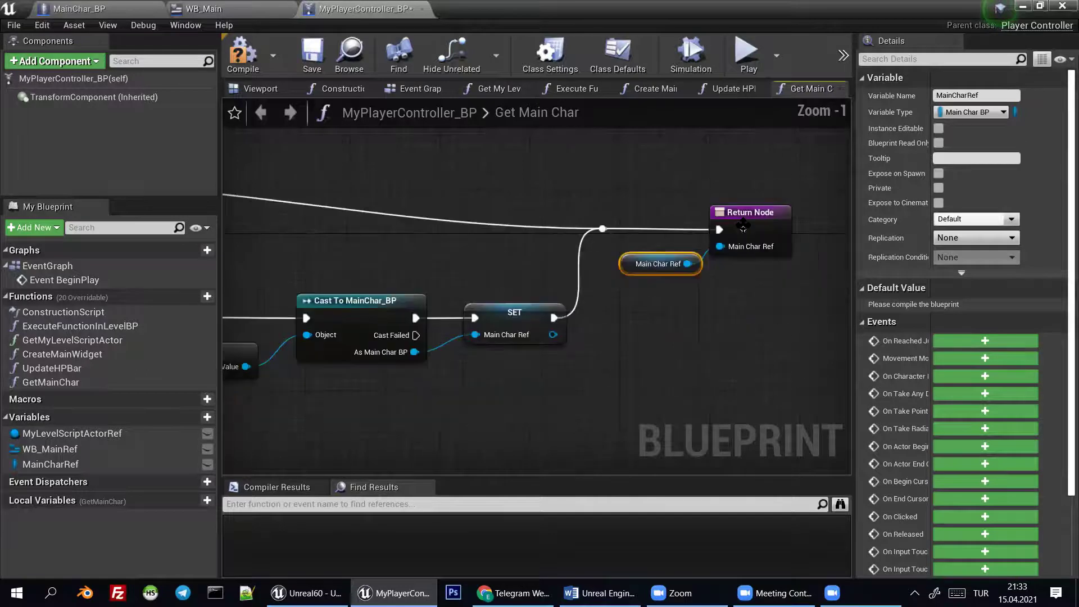
mouse_move(625, 320)
right_down()
mouse_move(1053, 311)
mouse_move(804, 310)
right_up()
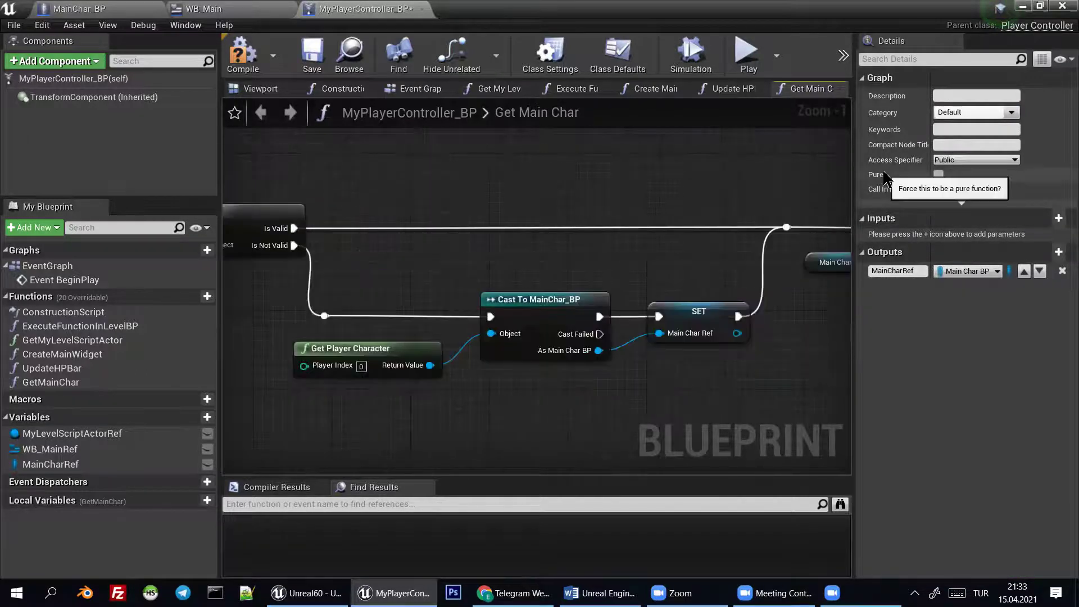
Make GetMainChar a pure function
click(938, 173)
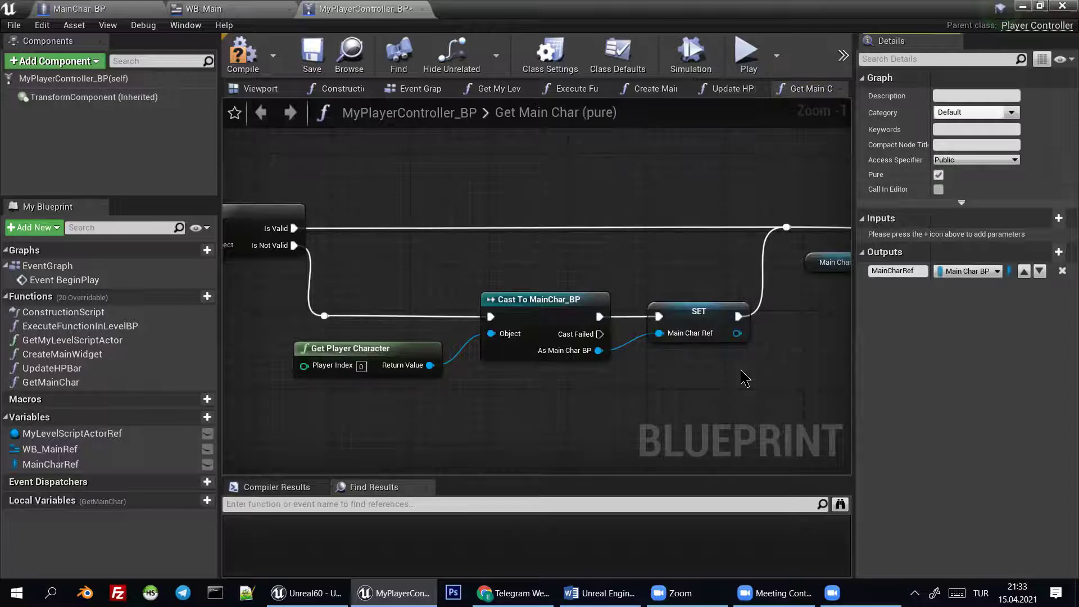
right_drag(570, 393, 753, 385)
right_drag(812, 391, 868, 393)
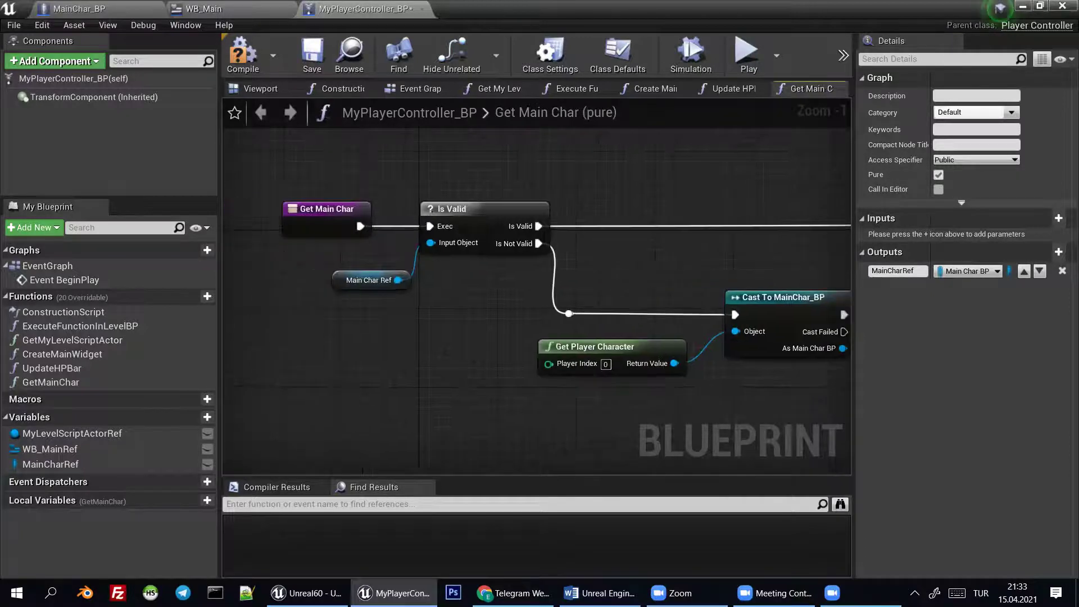
right_drag(787, 365, 458, 382)
right_drag(674, 365, 609, 358)
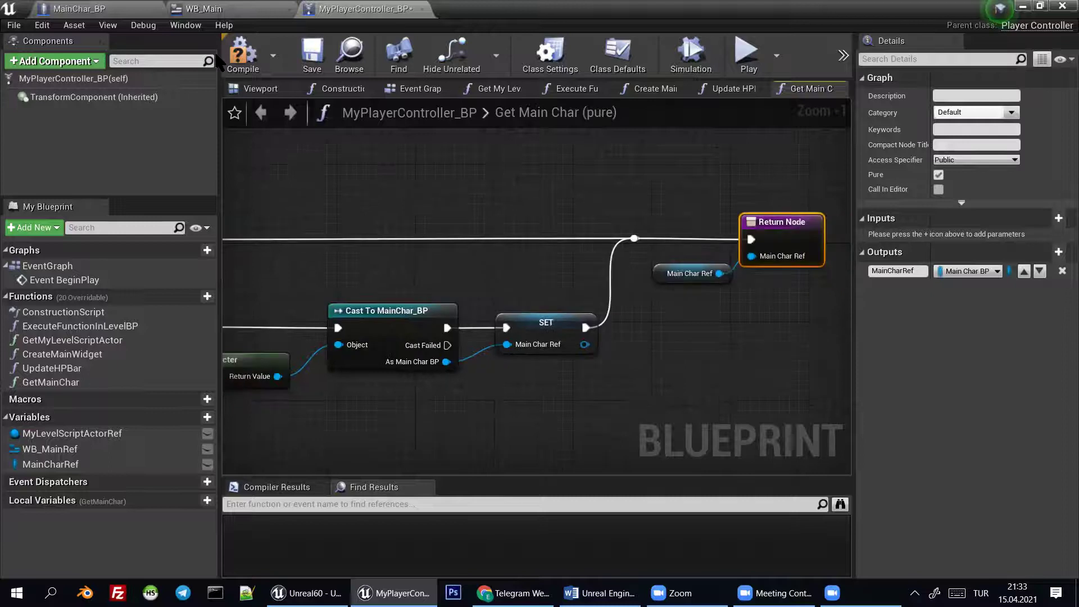
Save MyPlayerController_BP and return to its Event Graph
click(313, 71)
right_drag(281, 262, 659, 241)
right_drag(813, 280, 489, 274)
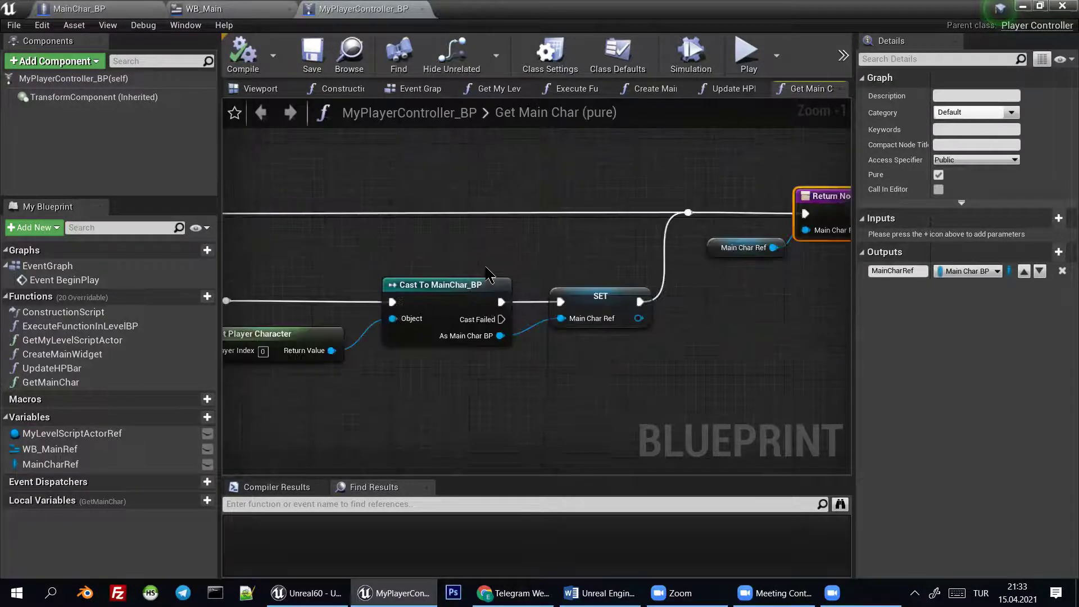
right_drag(356, 262, 584, 290)
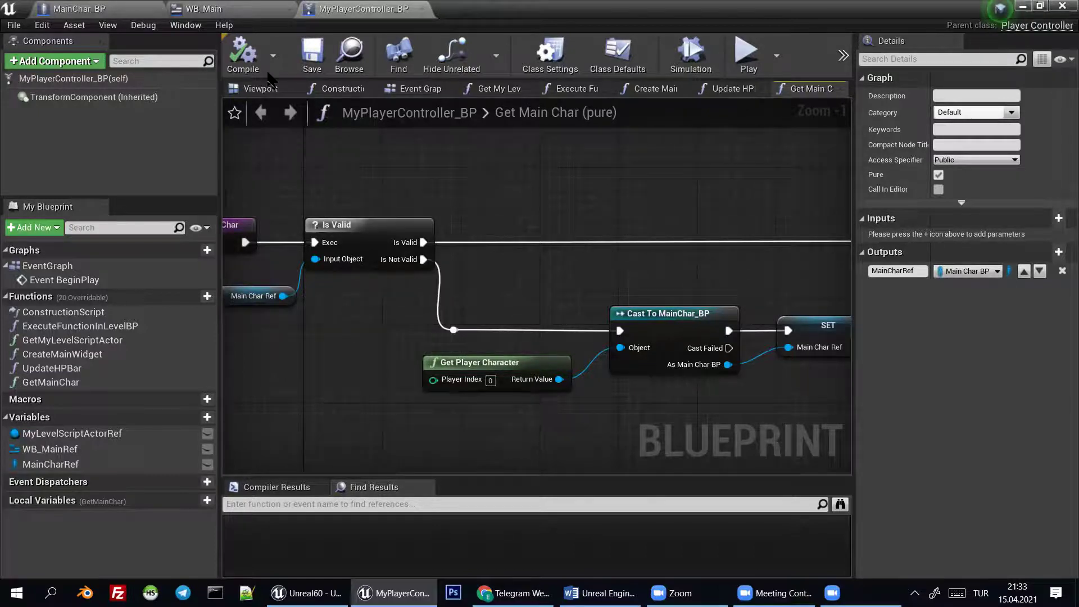
click(300, 57)
right_drag(708, 311, 514, 279)
click(514, 279)
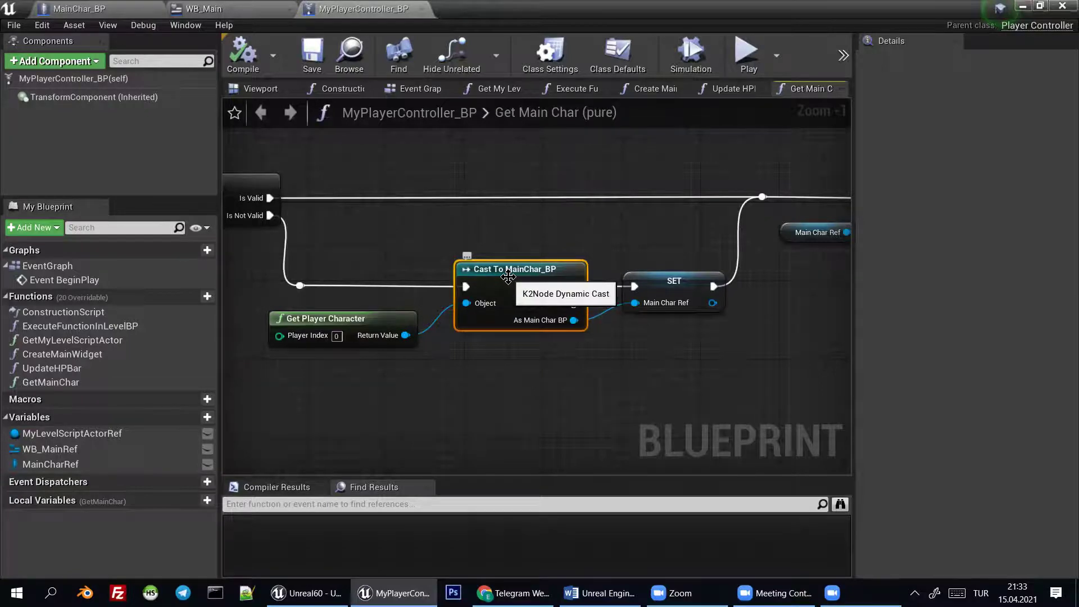
mouse_move(535, 239)
right_down()
mouse_move(495, 264)
mouse_move(553, 284)
mouse_move(405, 281)
mouse_move(672, 251)
mouse_move(484, 252)
right_up()
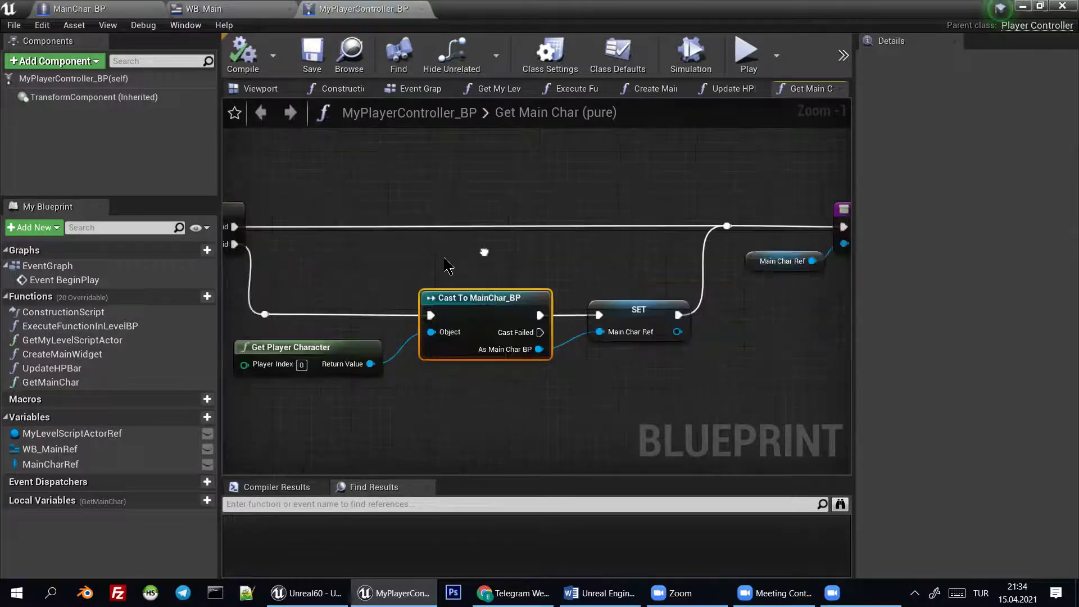
click(401, 95)
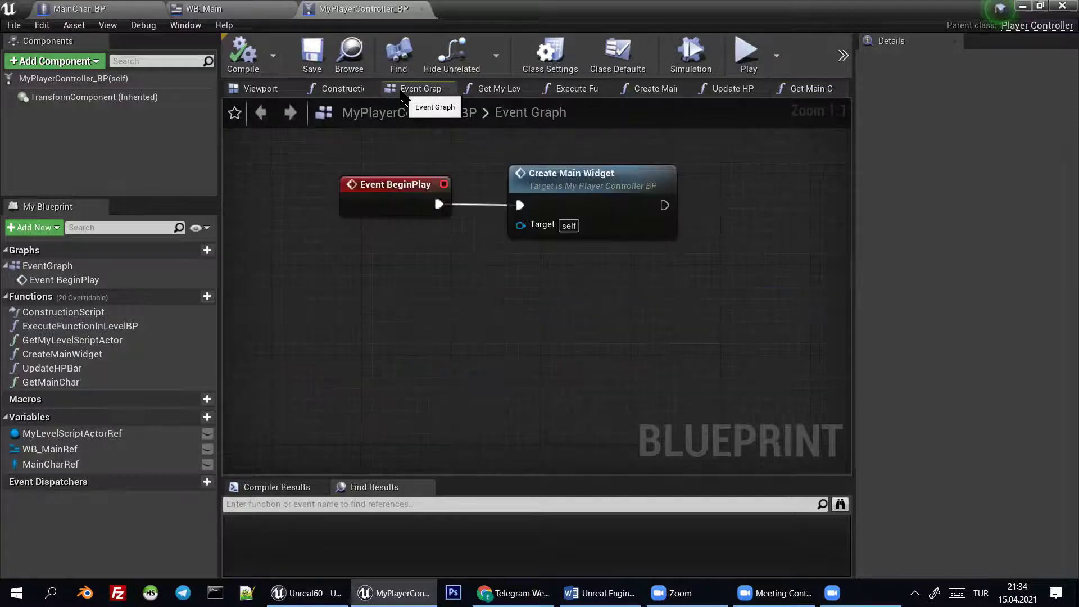
In UpdateHPBar, call Get Main Char and add an Is Valid check on its result
double_click(73, 372)
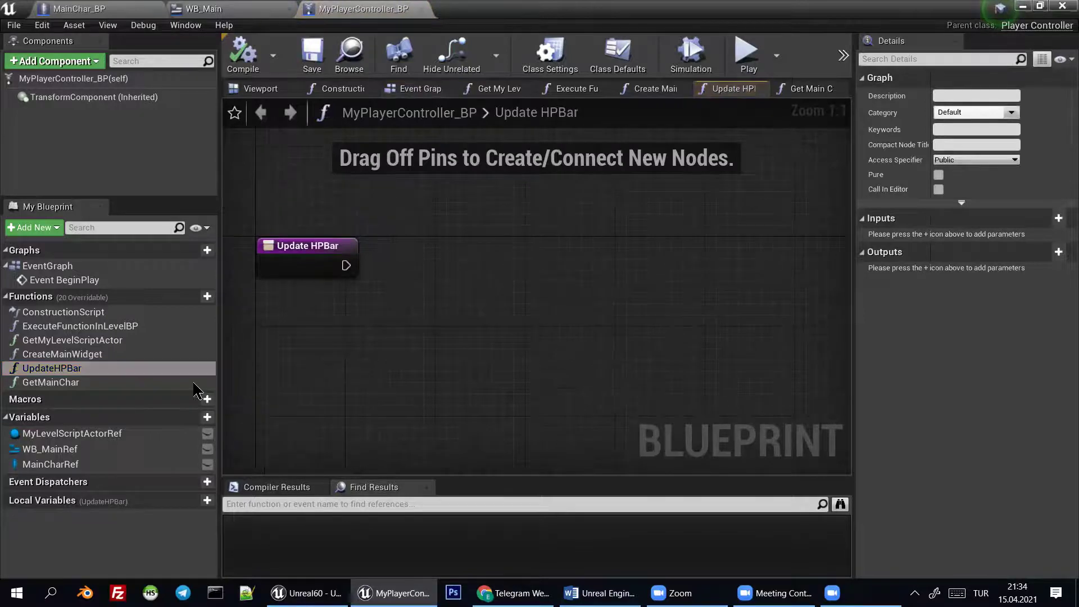
drag(112, 386, 332, 358)
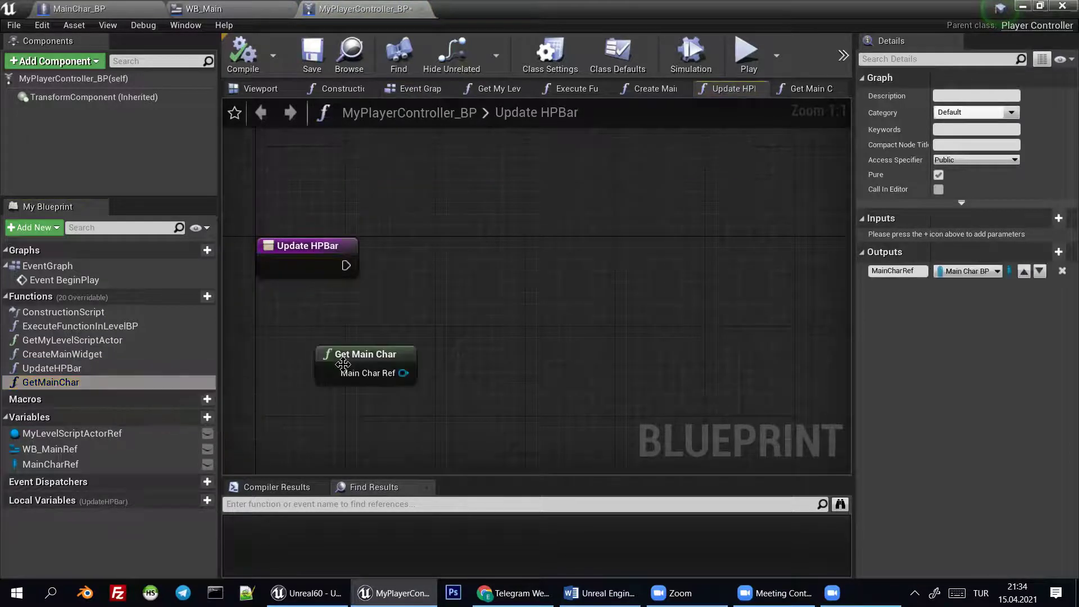
drag(404, 372, 431, 265)
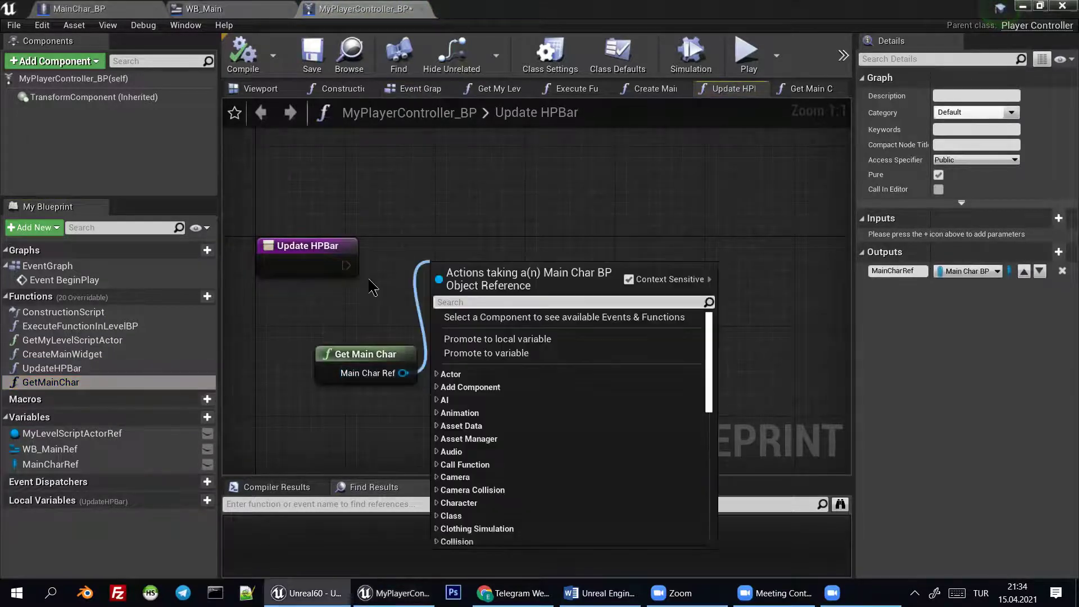
text(is valid)
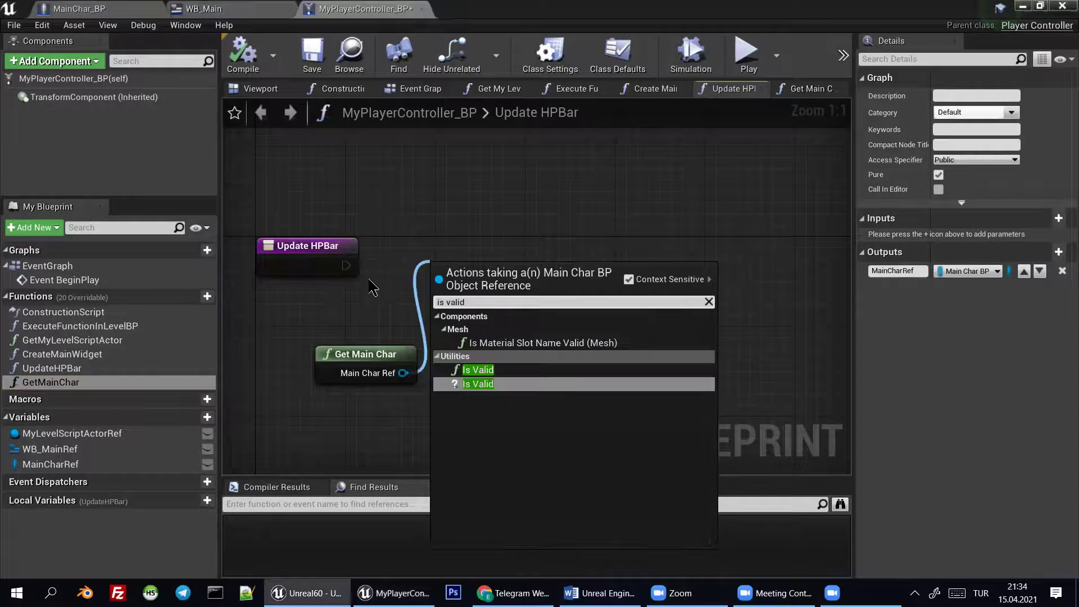
key(Return)
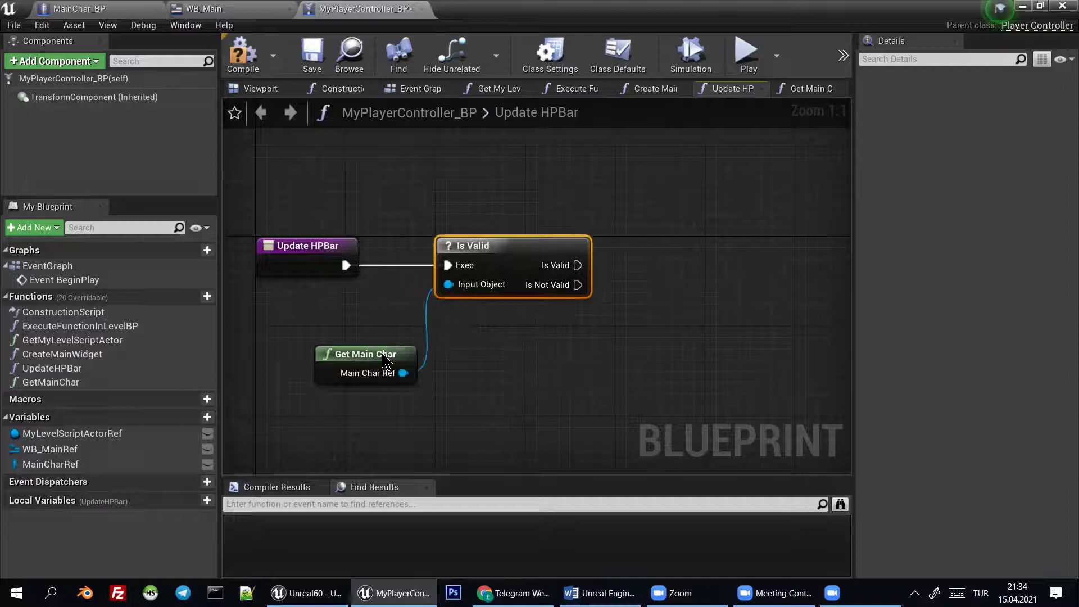
Arrange the nodes and place a WB_MainRef getter in the graph
drag(384, 351, 369, 321)
right_drag(586, 324, 426, 296)
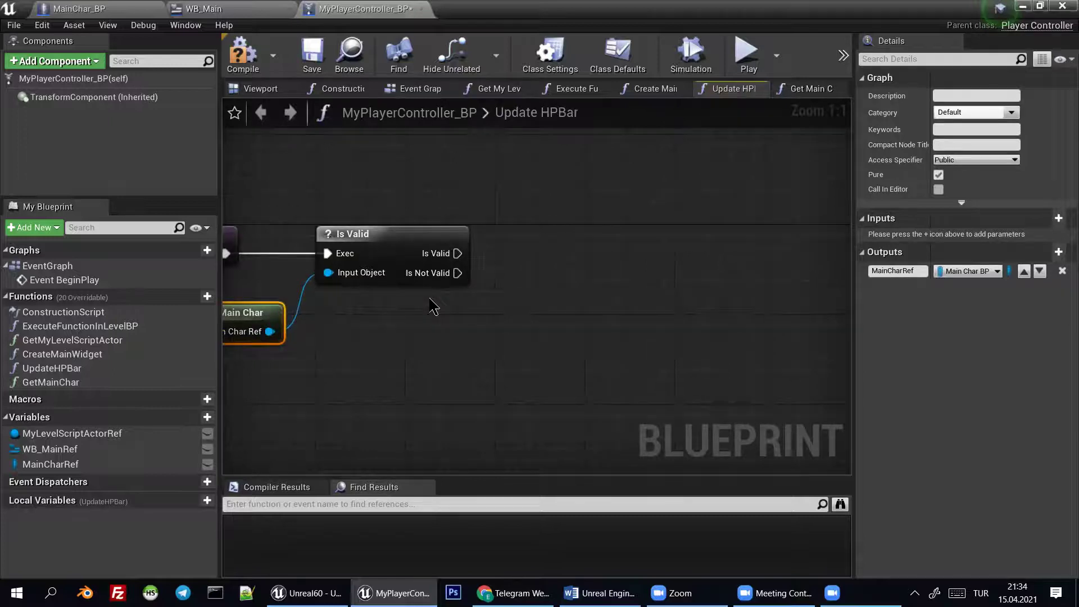
right_drag(426, 296, 388, 304)
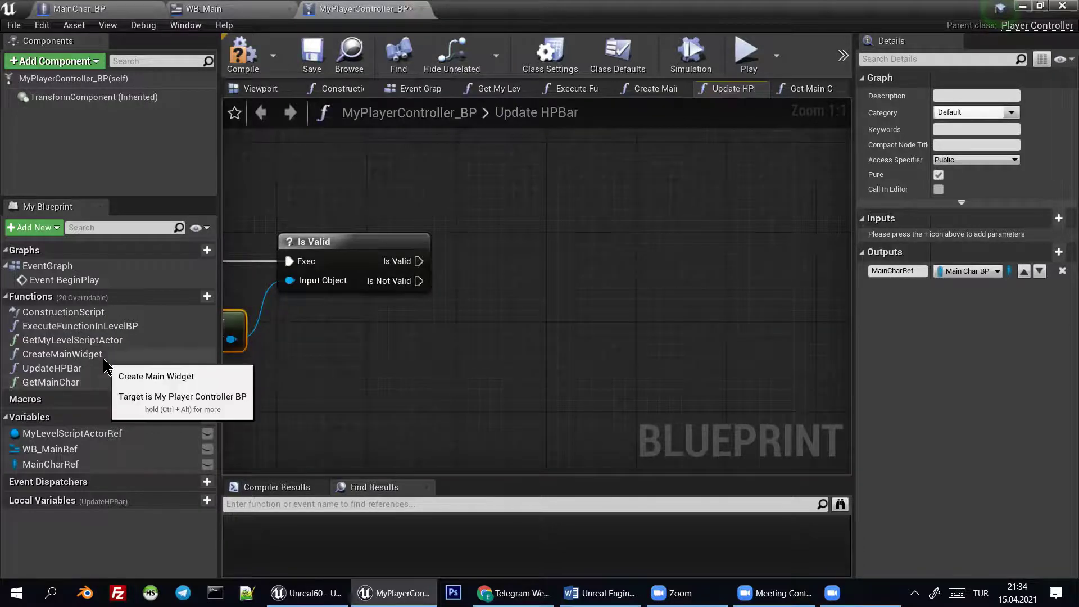
right_drag(295, 338, 427, 311)
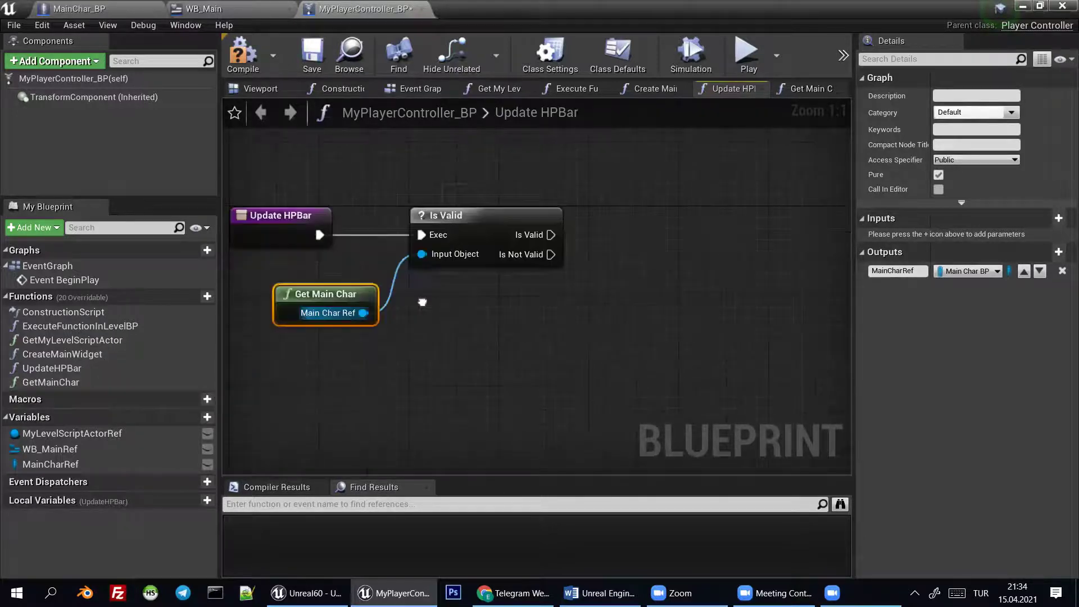
right_drag(455, 232, 356, 251)
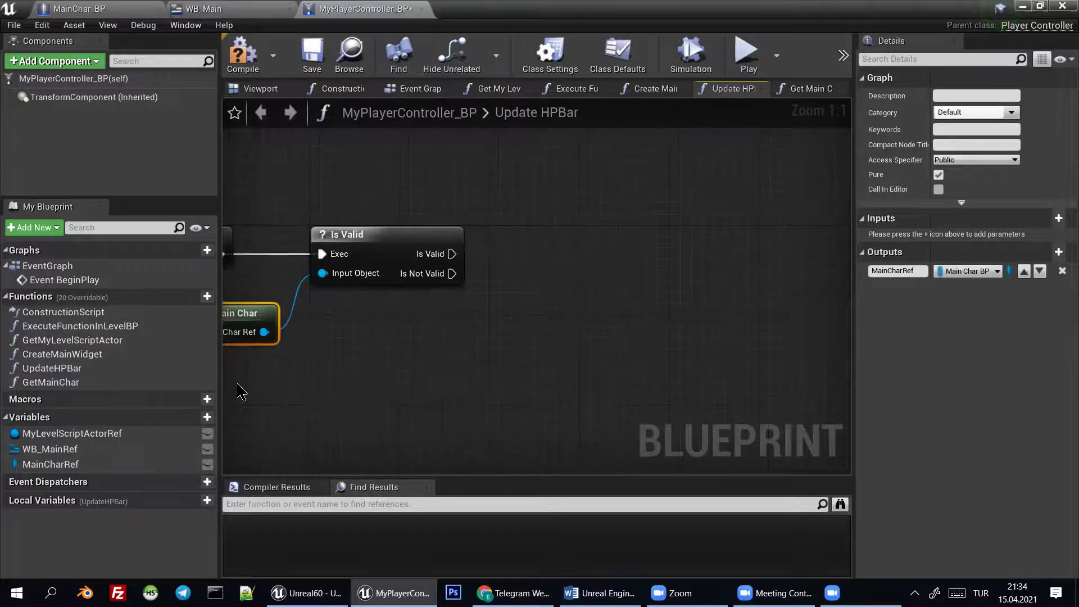
drag(50, 448, 392, 343)
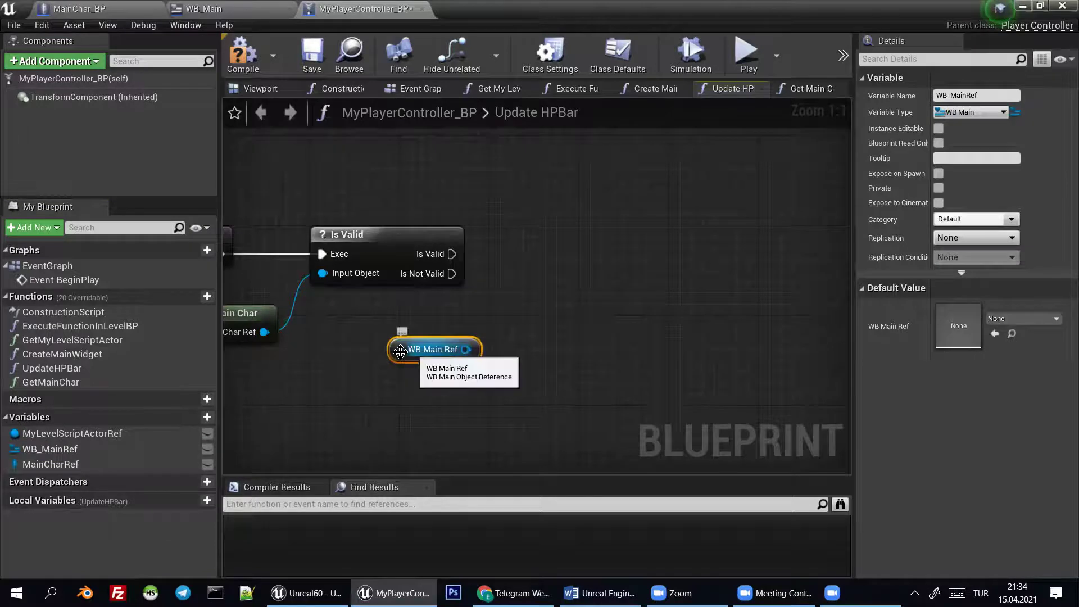
Add an Is Valid check on WB Main Ref, chained after the first check passes
mouse_move(490, 344)
right_down()
mouse_move(475, 353)
mouse_move(470, 385)
right_up()
drag(444, 389, 492, 337)
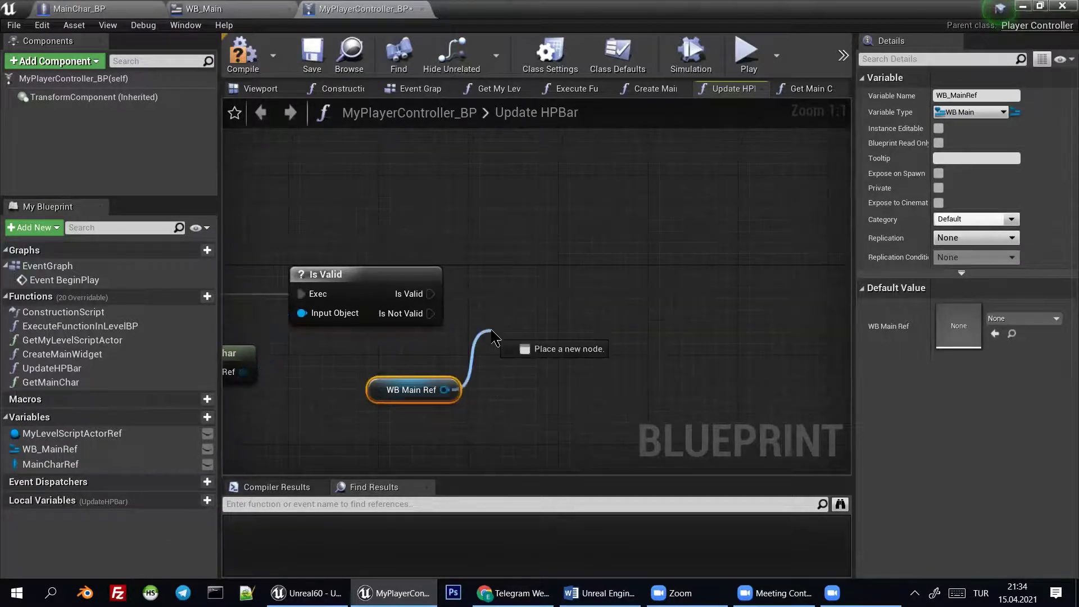
text(is)
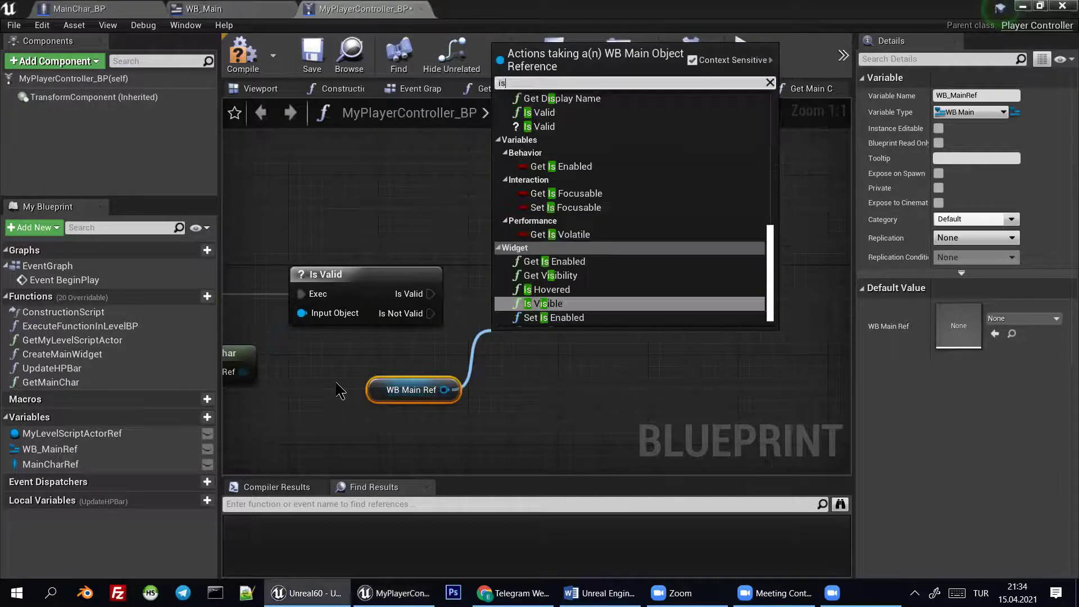
text(valid)
key(Down)
key(Return)
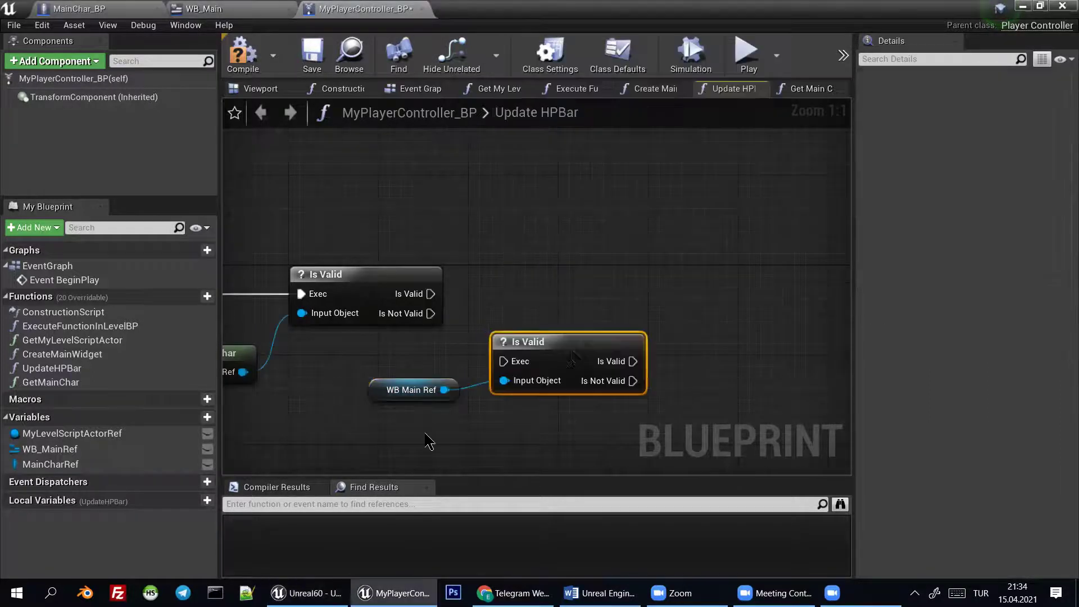
drag(577, 360, 592, 278)
drag(515, 282, 430, 293)
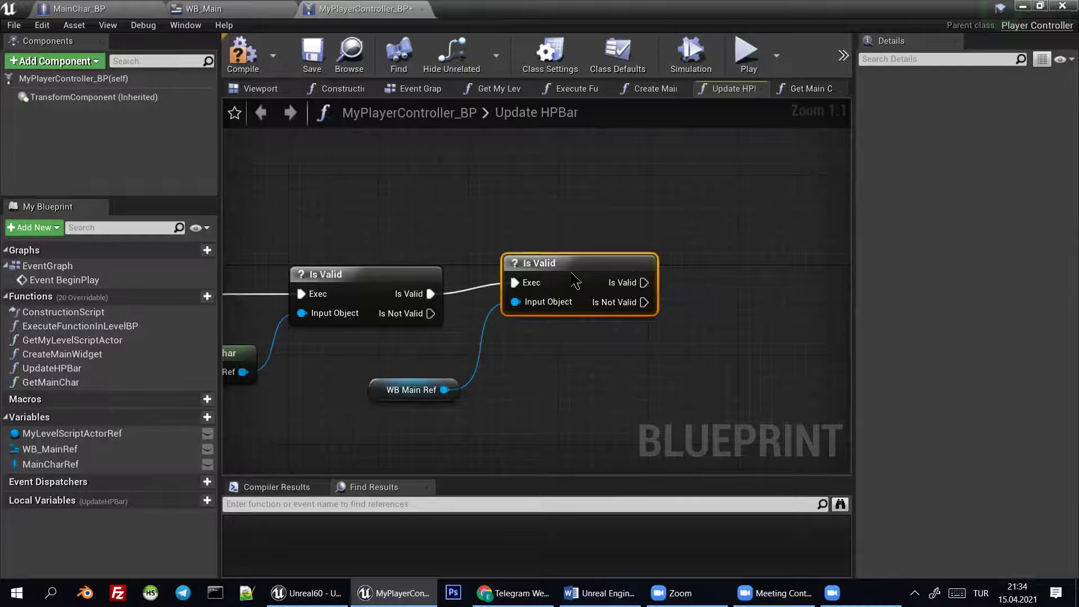
drag(573, 275, 584, 287)
Reposition WB Main Ref and pull a wire from the second check's valid output
right_drag(454, 373, 594, 360)
click(594, 360)
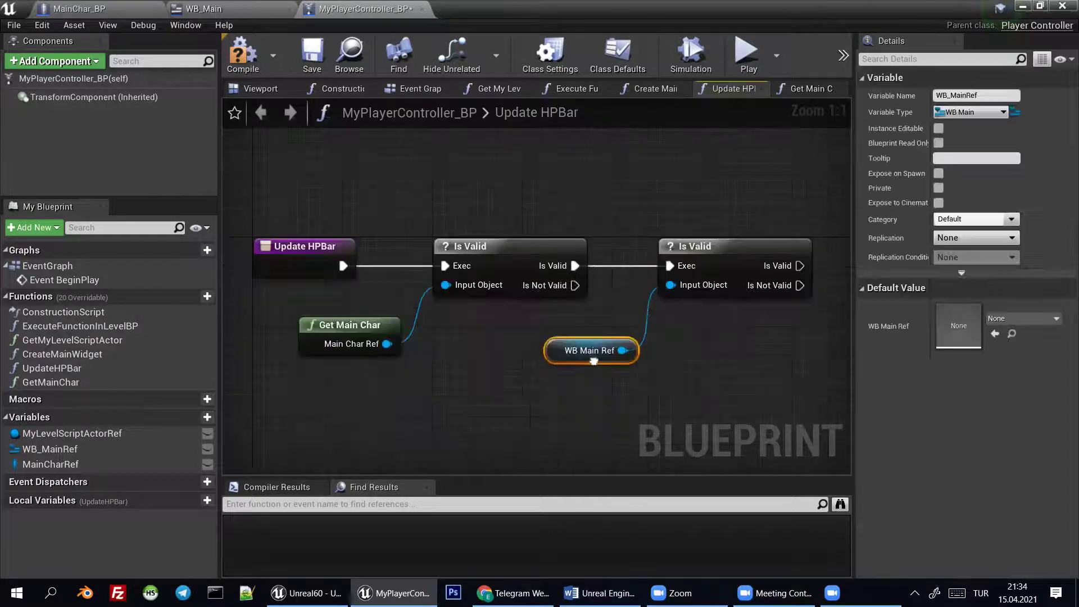
right_drag(522, 344, 452, 329)
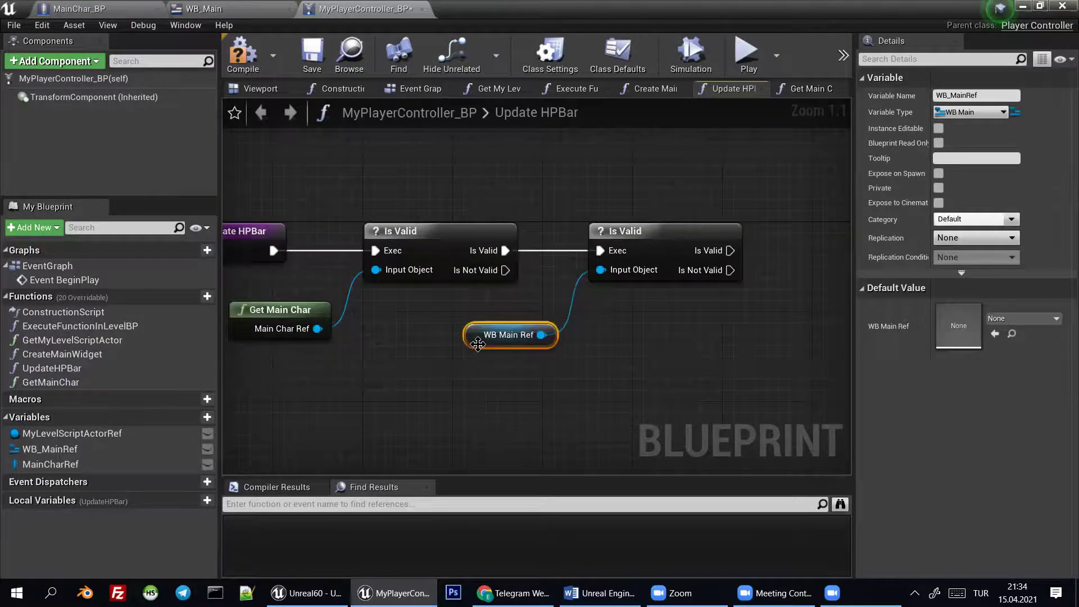
right_drag(726, 323, 588, 321)
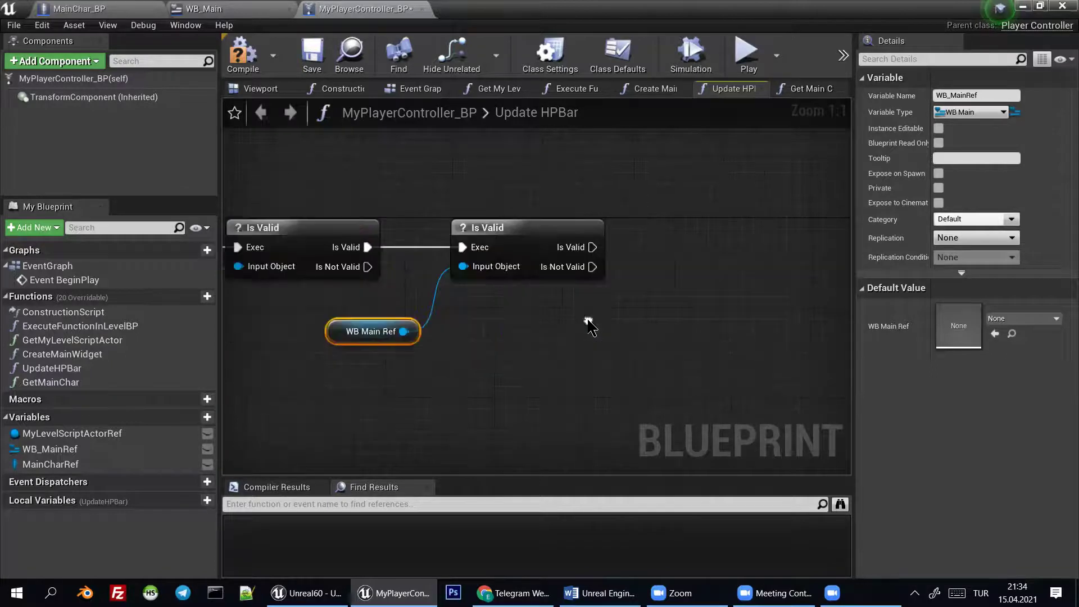
scroll(534, 331, down, 1)
scroll(634, 349, up, 1)
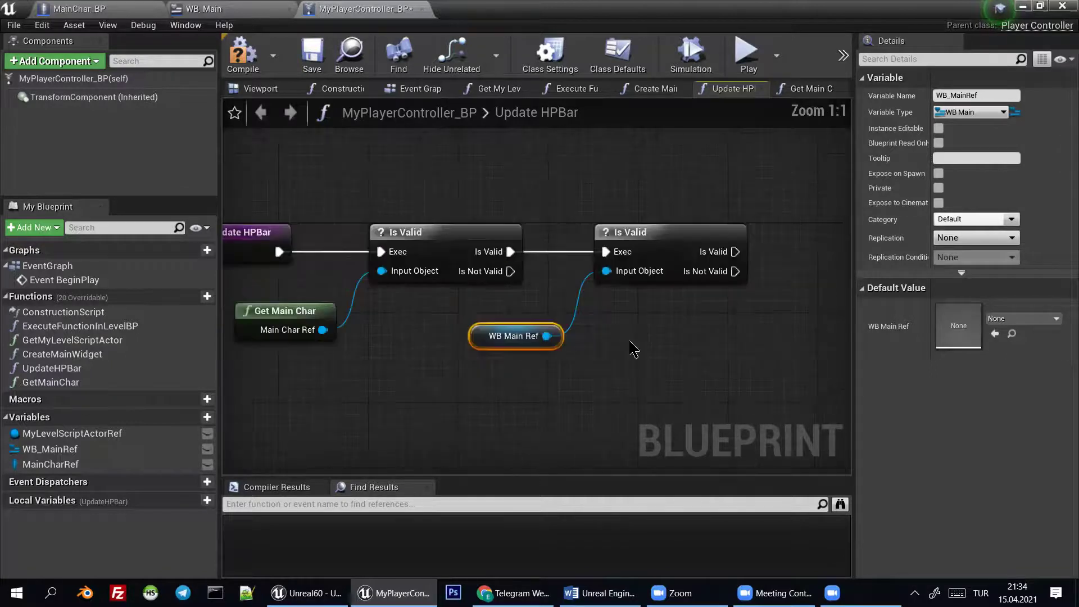
right_drag(584, 355, 537, 361)
right_drag(427, 323, 211, 317)
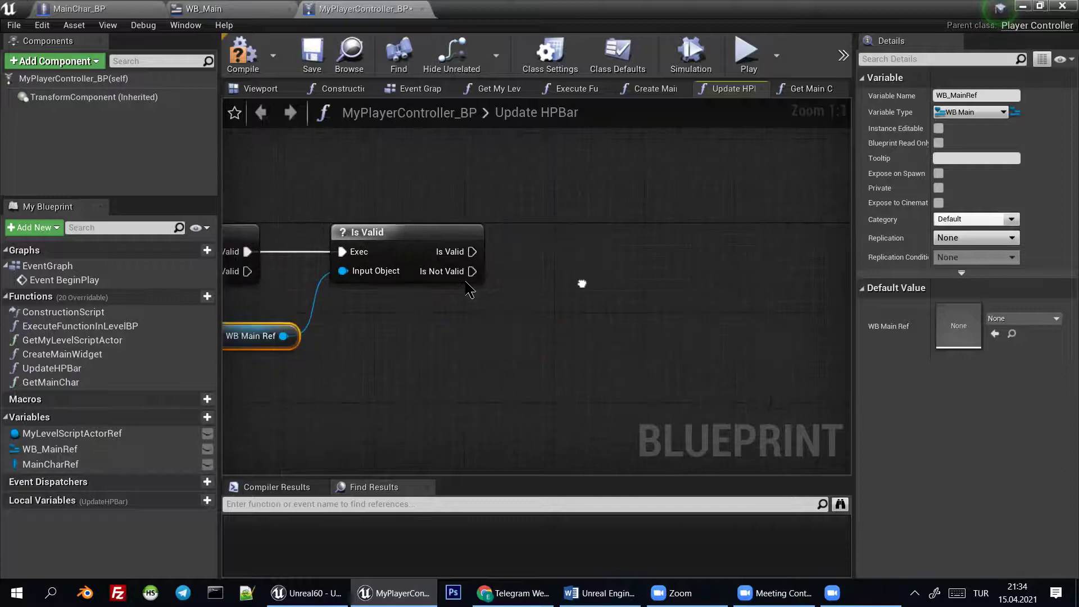
right_drag(582, 284, 500, 294)
drag(390, 262, 523, 265)
Add a reroute point at the end of the second Is Valid's valid-branch wire
text(r)
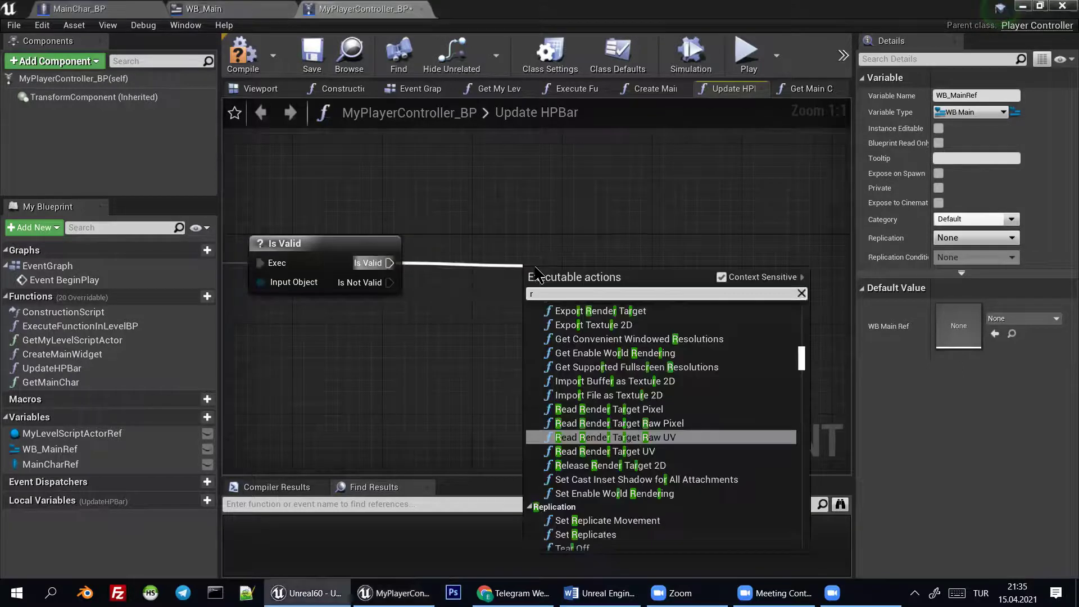
click(594, 544)
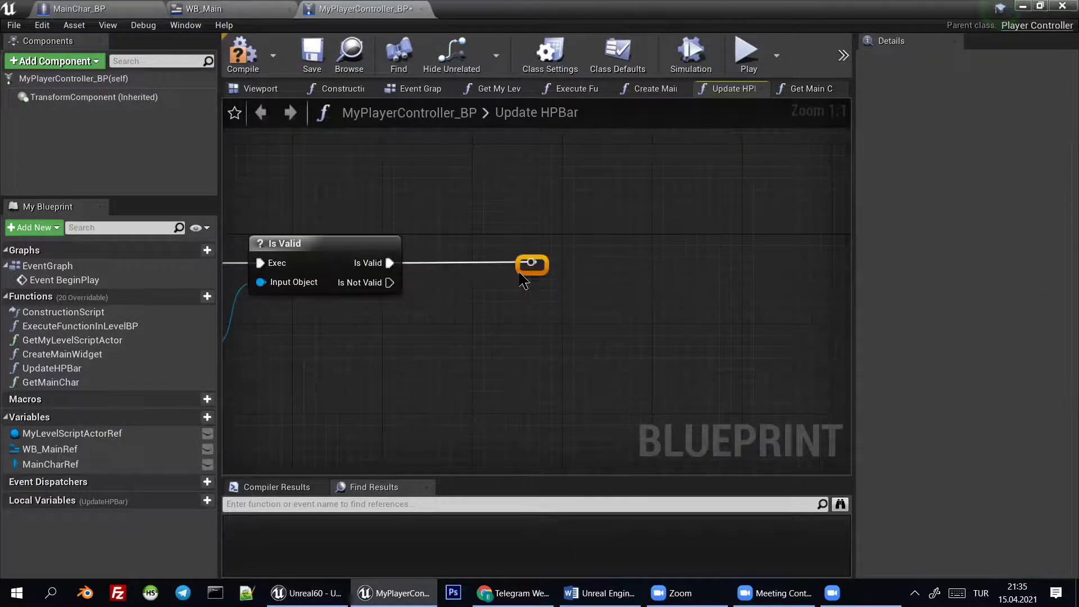
mouse_move(483, 290)
right_down()
mouse_move(841, 294)
mouse_move(532, 281)
mouse_move(648, 288)
right_up()
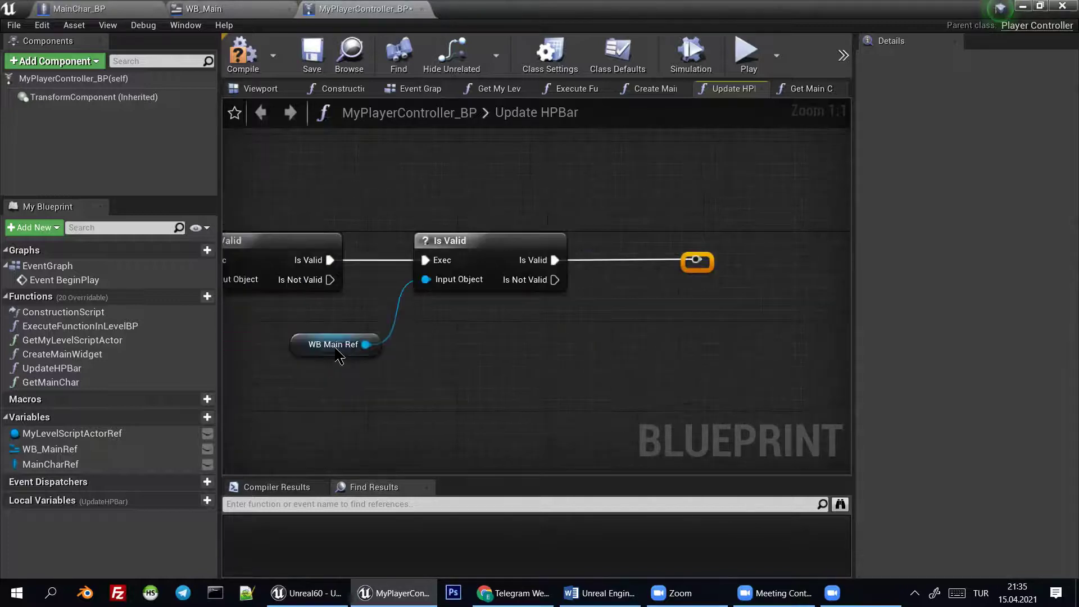
Add a Get HPBar node off the WB Main Ref reference
click(326, 354)
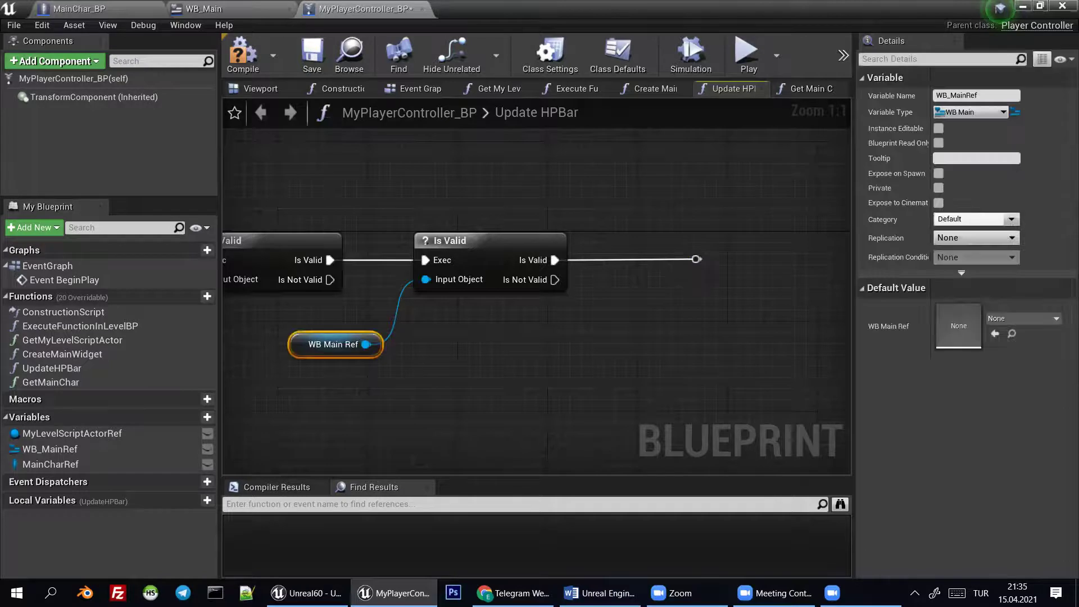
key(ctrl+z)
drag(483, 362, 560, 332)
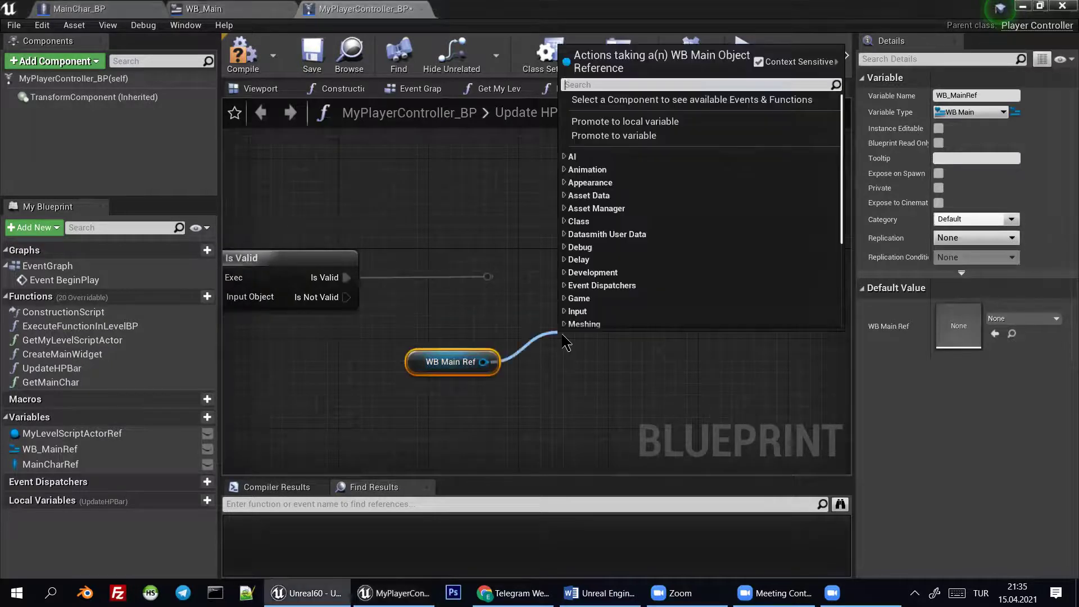
text(hp)
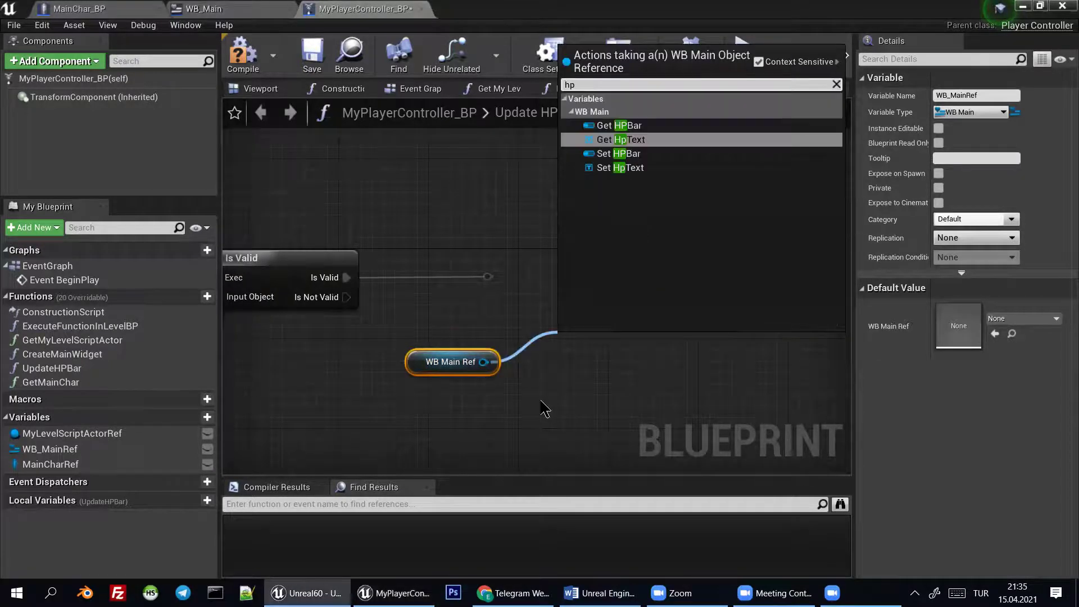
key(Up)
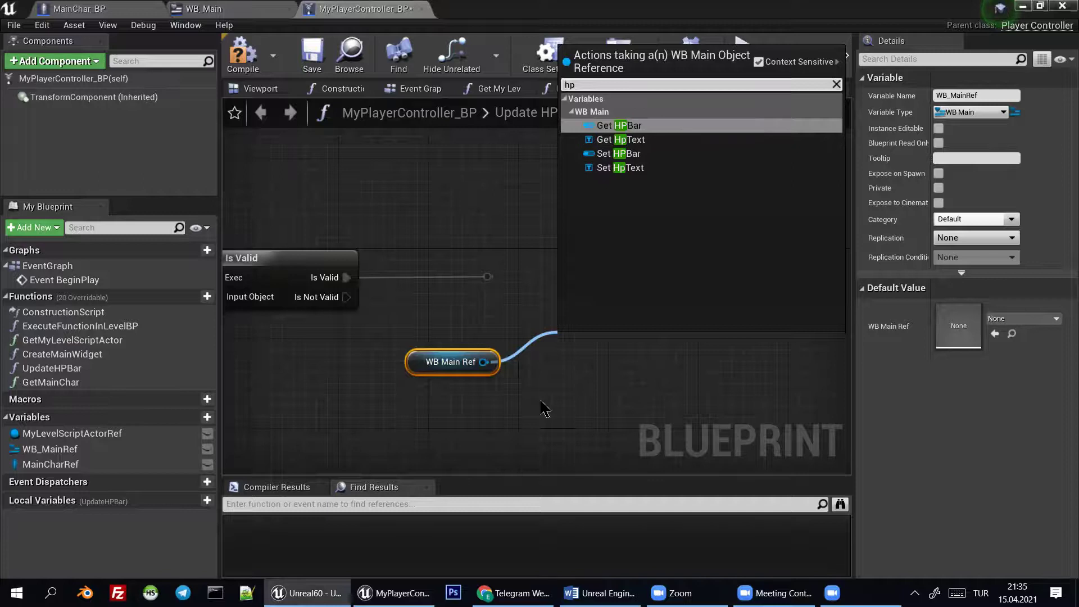
key(Return)
Place the HPBar getter below WB Main Ref and check the WB_Main widget designer
drag(604, 340, 489, 388)
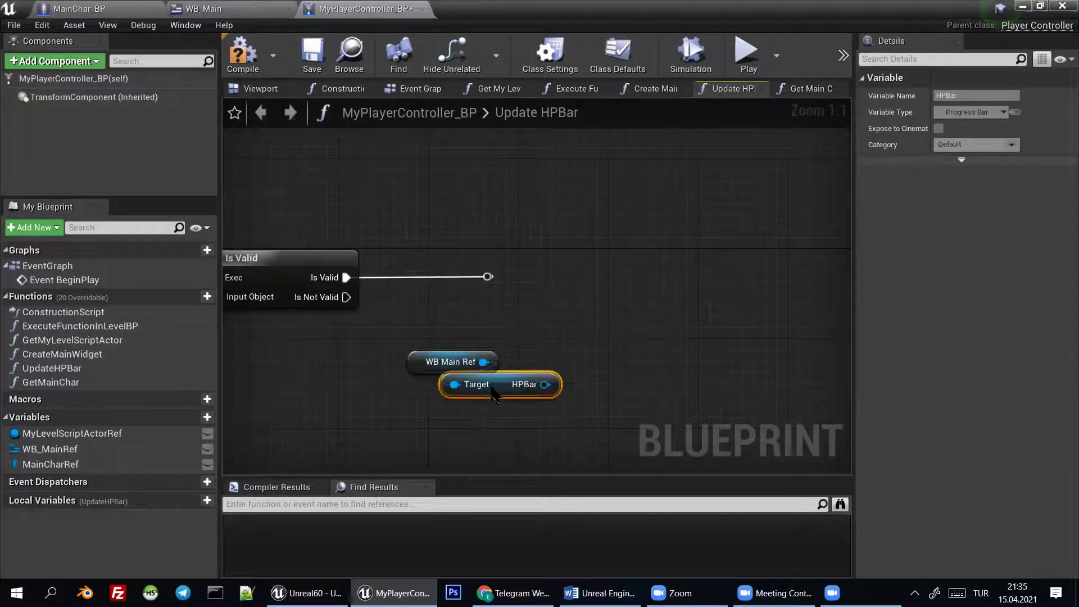
click(214, 9)
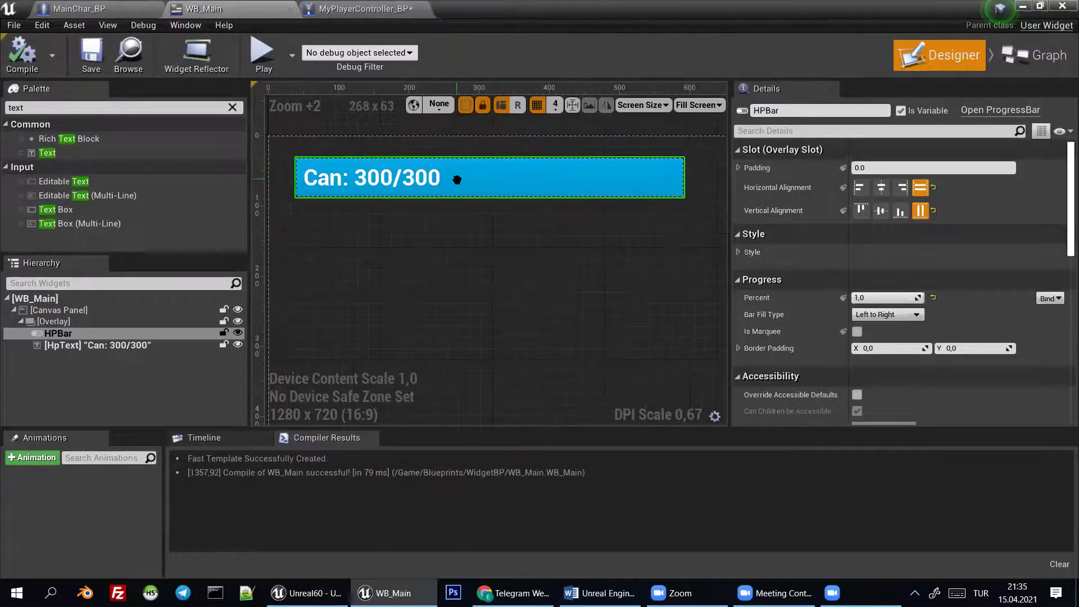
click(366, 8)
Add a Set Percent node for HPBar and wire the reroute point into it
drag(533, 384, 590, 298)
text(set)
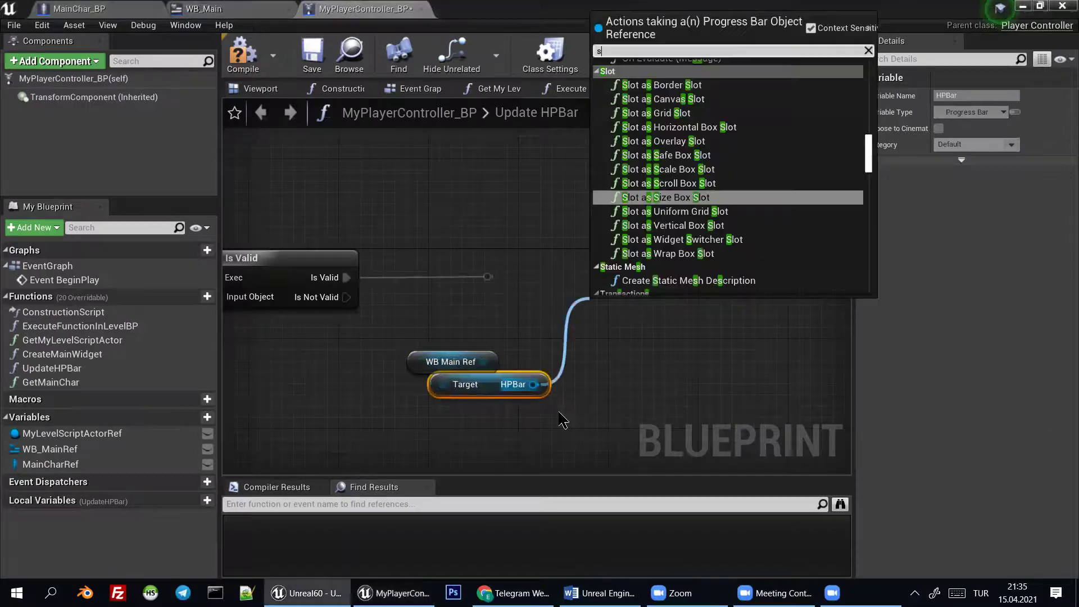
key(Return)
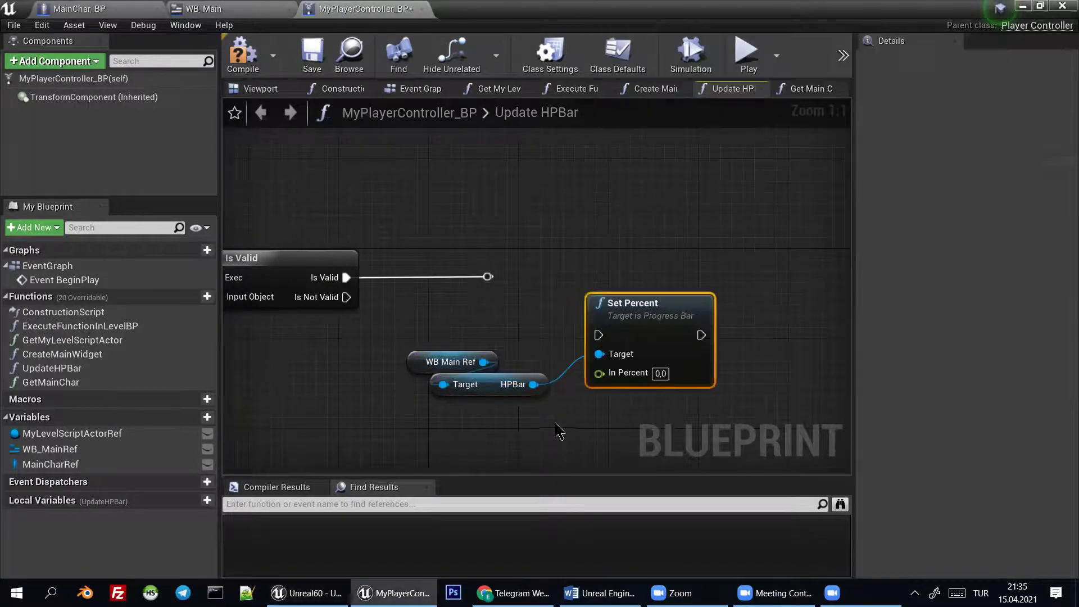
drag(677, 298, 700, 242)
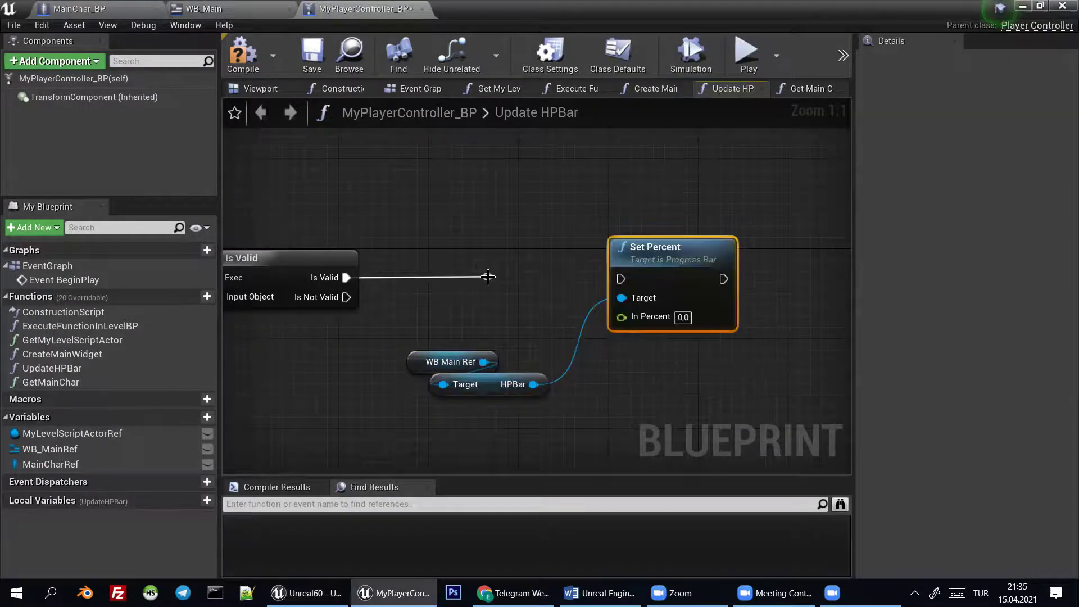
drag(487, 276, 711, 272)
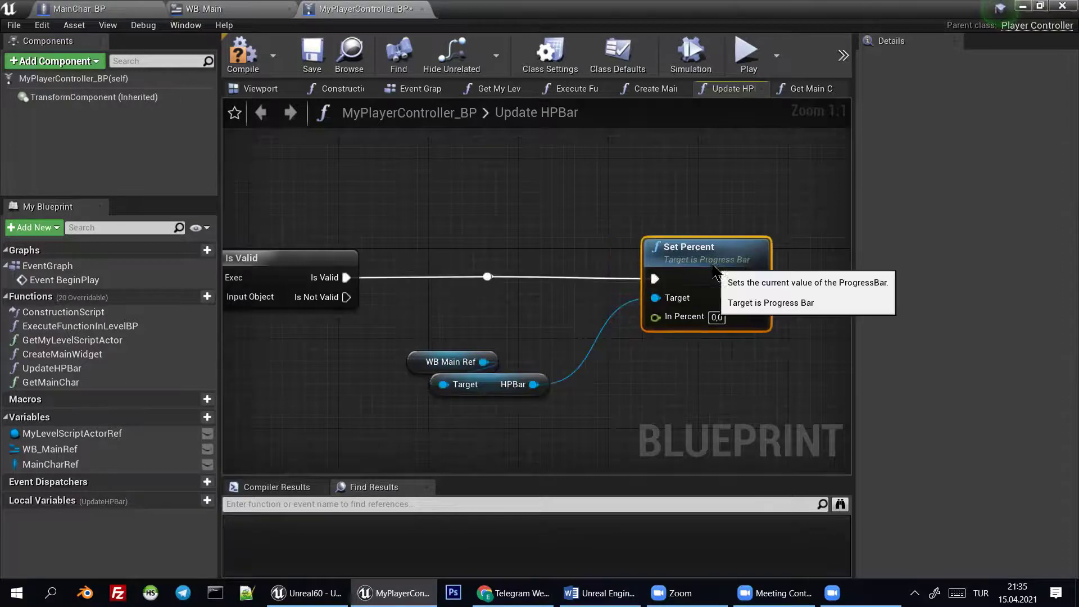
Tidy the WB Main Ref, HPBar and Set Percent nodes, panning back to Get Main Char
mouse_move(441, 344)
mouse_down()
mouse_move(512, 393)
mouse_move(568, 337)
mouse_up()
right_drag(569, 338, 450, 343)
drag(618, 266, 641, 267)
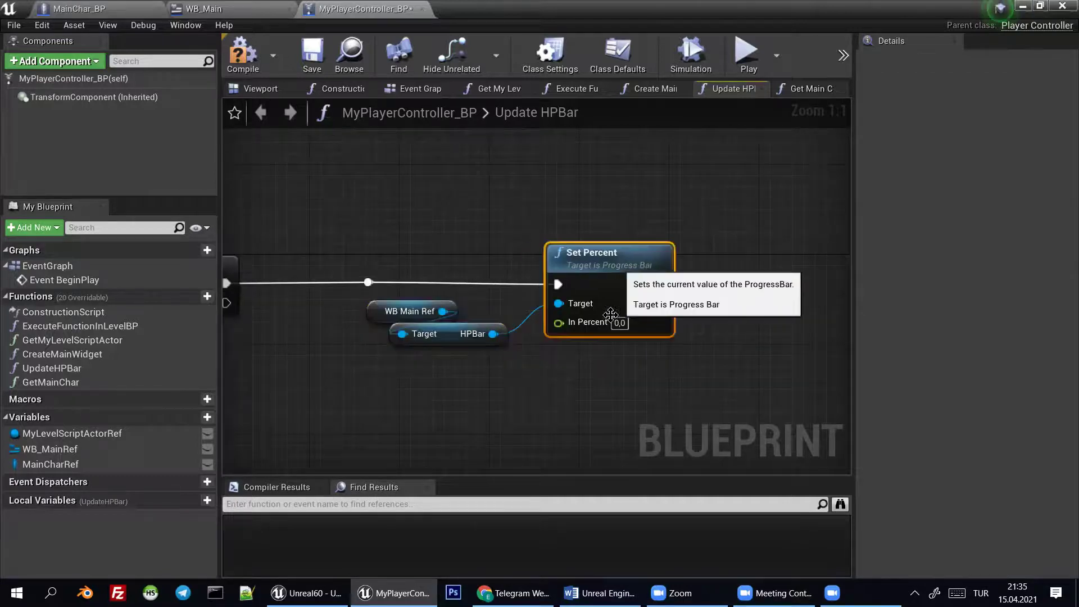
right_drag(343, 340, 736, 306)
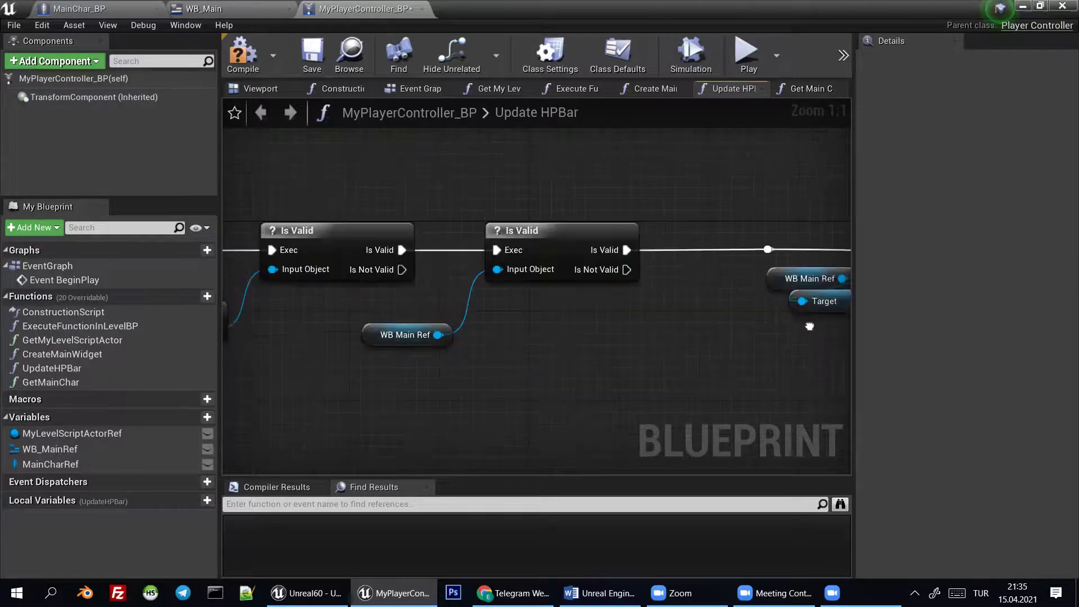
right_drag(309, 304, 413, 303)
Copy and paste the Get Main Char node near Set Percent, then delete the copy
click(279, 308)
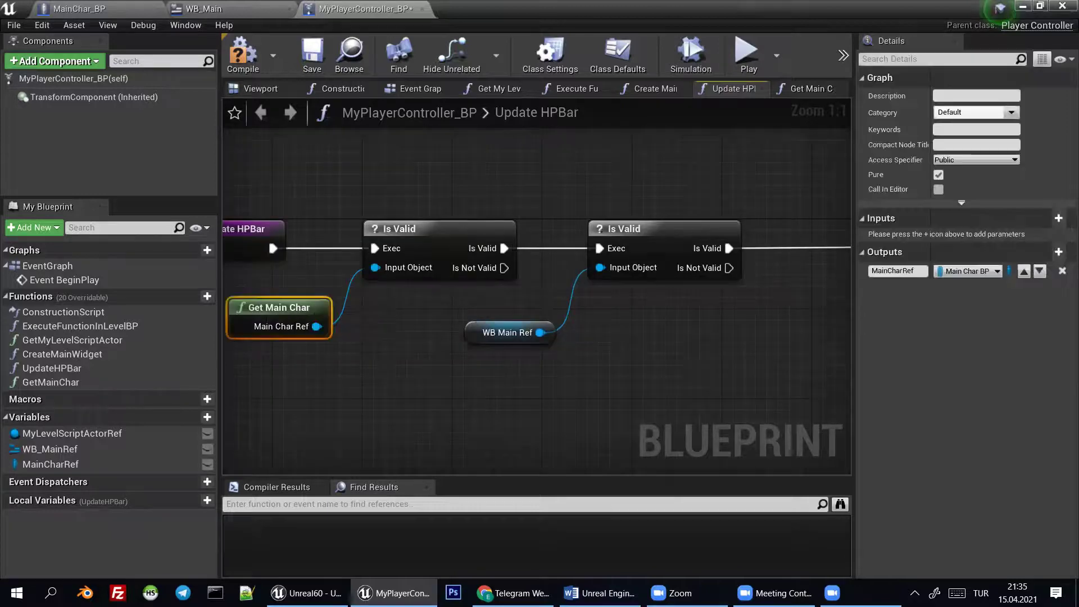
key(ctrl+c)
right_drag(849, 338, 429, 329)
key(ctrl+v)
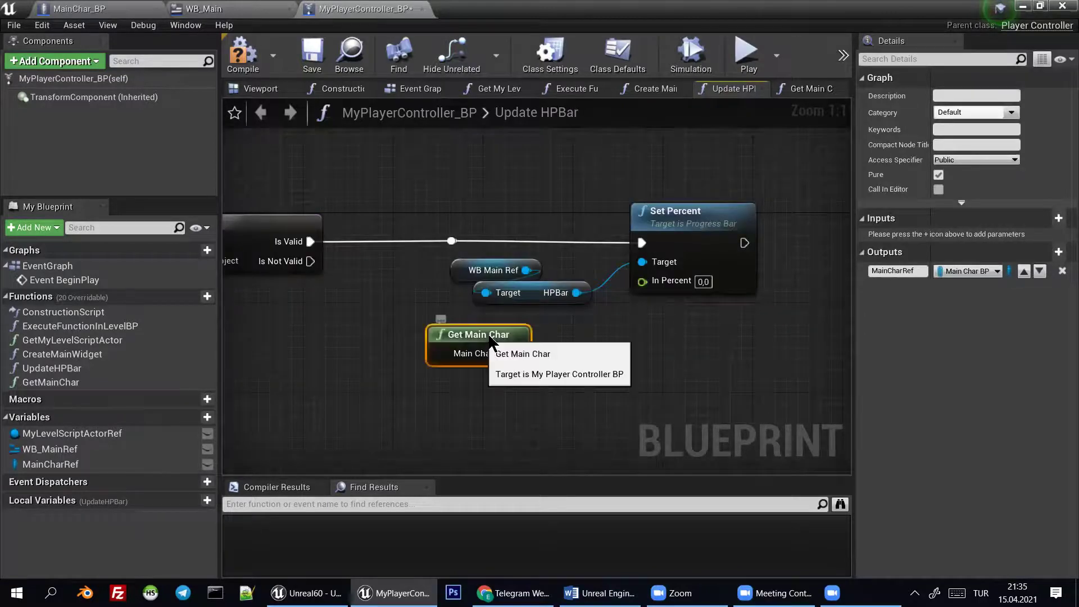
drag(485, 339, 497, 339)
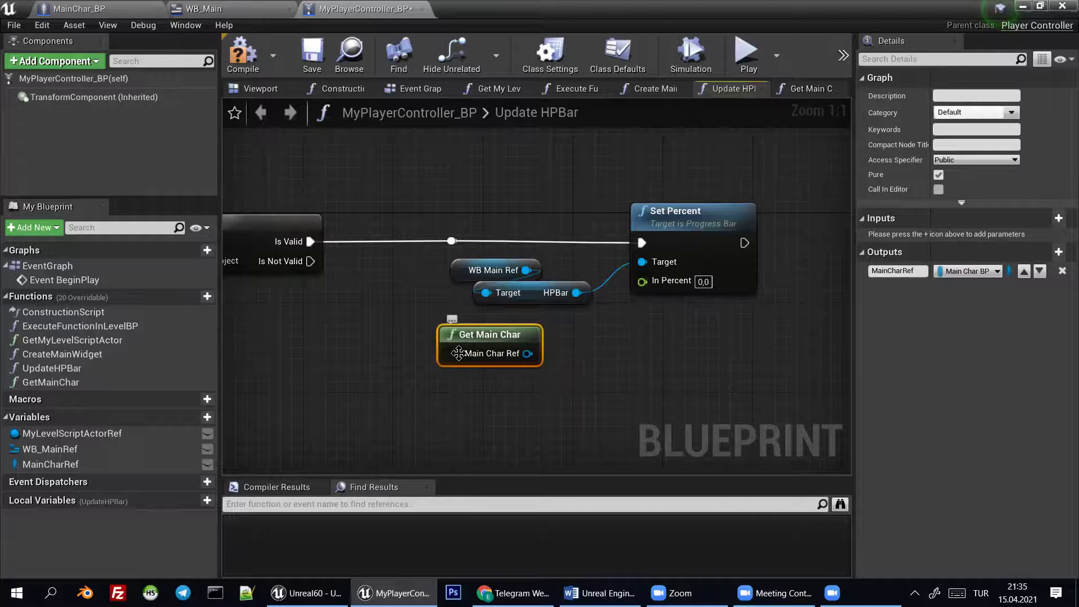
key(Delete)
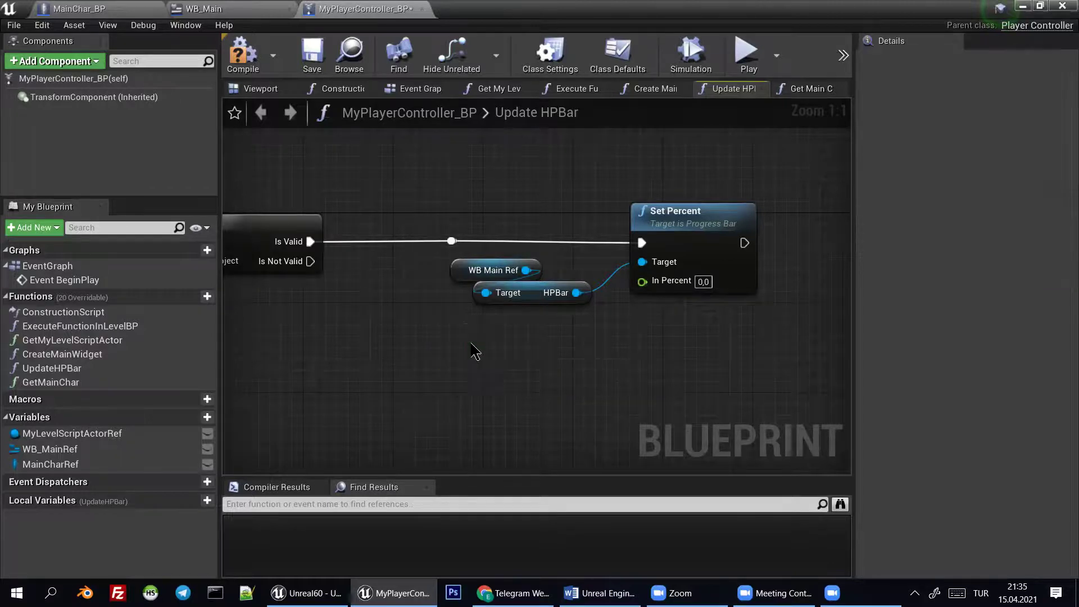
Drag the MainCharRef variable in as a getter and position it below the HPBar nodes
right_drag(402, 378, 802, 352)
mouse_move(505, 314)
right_down()
mouse_move(725, 317)
mouse_move(289, 320)
right_up()
drag(51, 463, 524, 370)
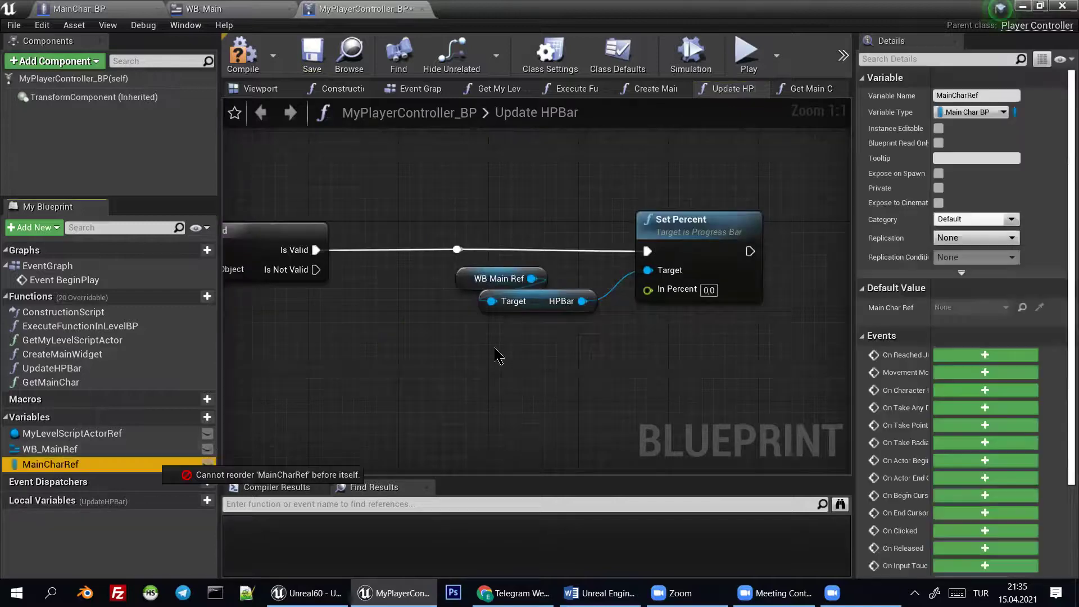
click(506, 364)
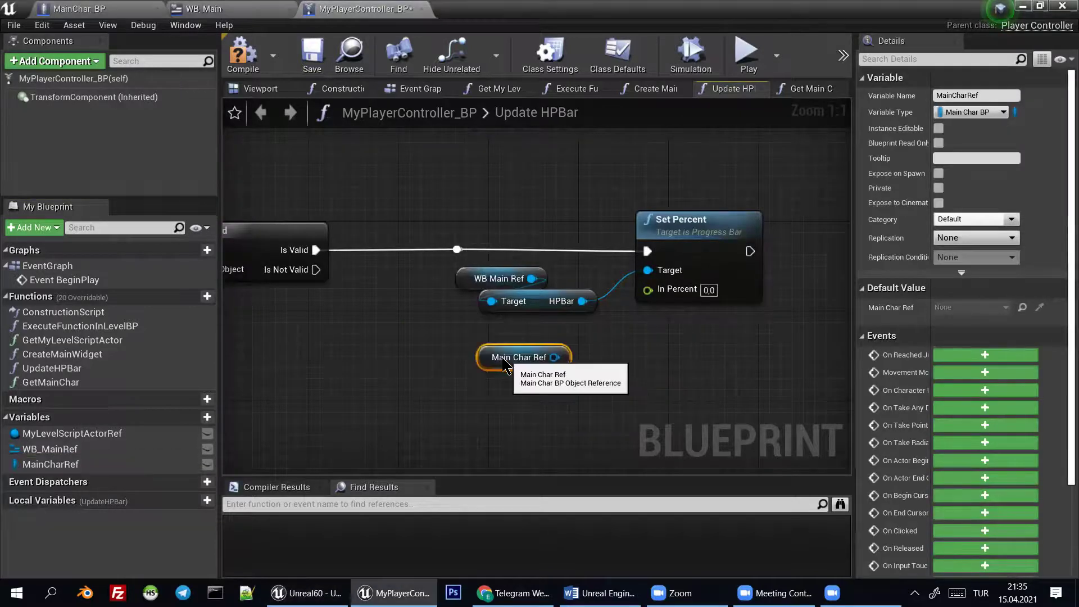
mouse_move(556, 360)
right_down()
mouse_move(649, 364)
mouse_move(596, 350)
right_up()
drag(564, 366, 565, 366)
mouse_move(611, 320)
right_down()
mouse_move(636, 373)
mouse_move(457, 365)
mouse_move(147, 394)
right_up()
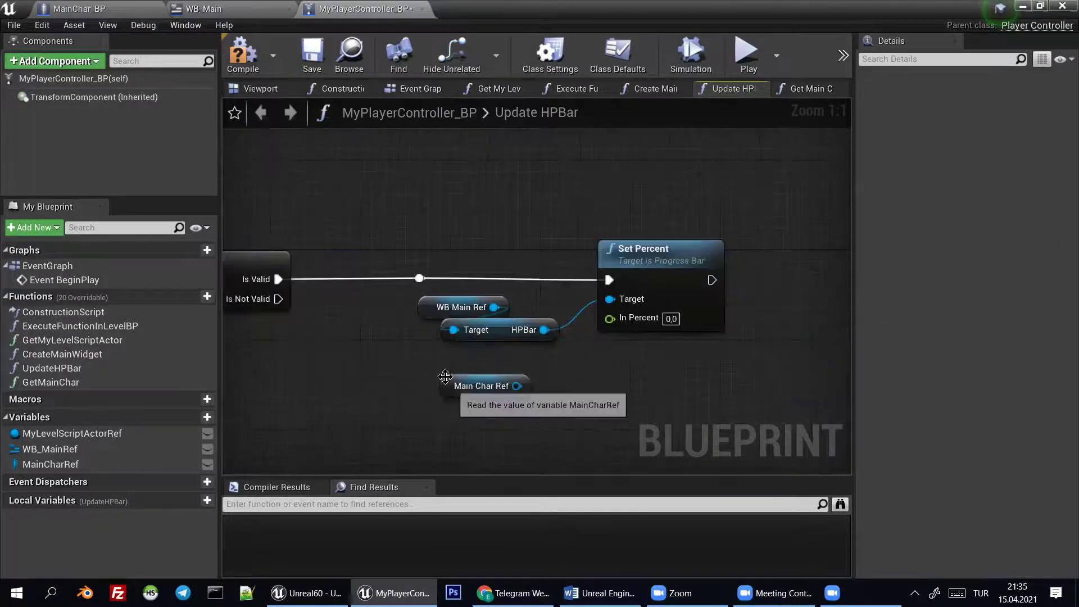
click(474, 378)
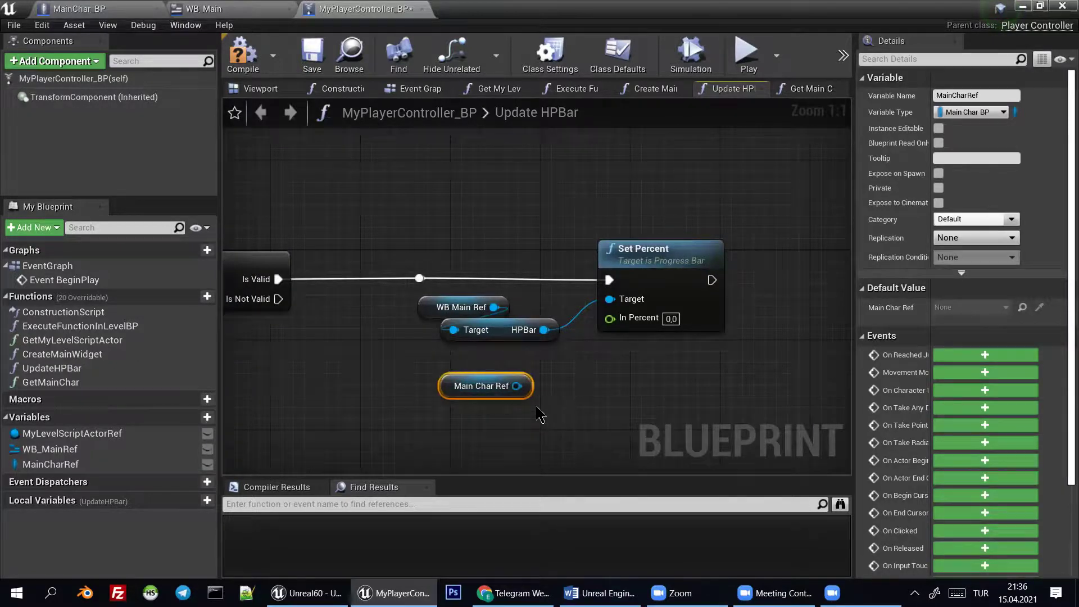
drag(427, 378, 405, 375)
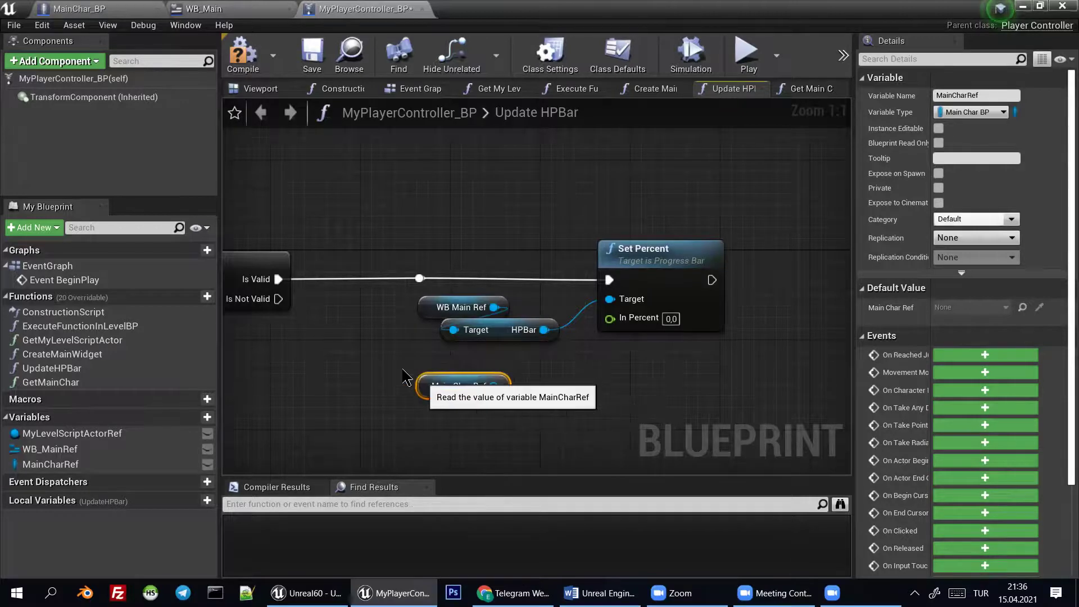
right_drag(522, 398, 496, 370)
right_drag(555, 345, 542, 337)
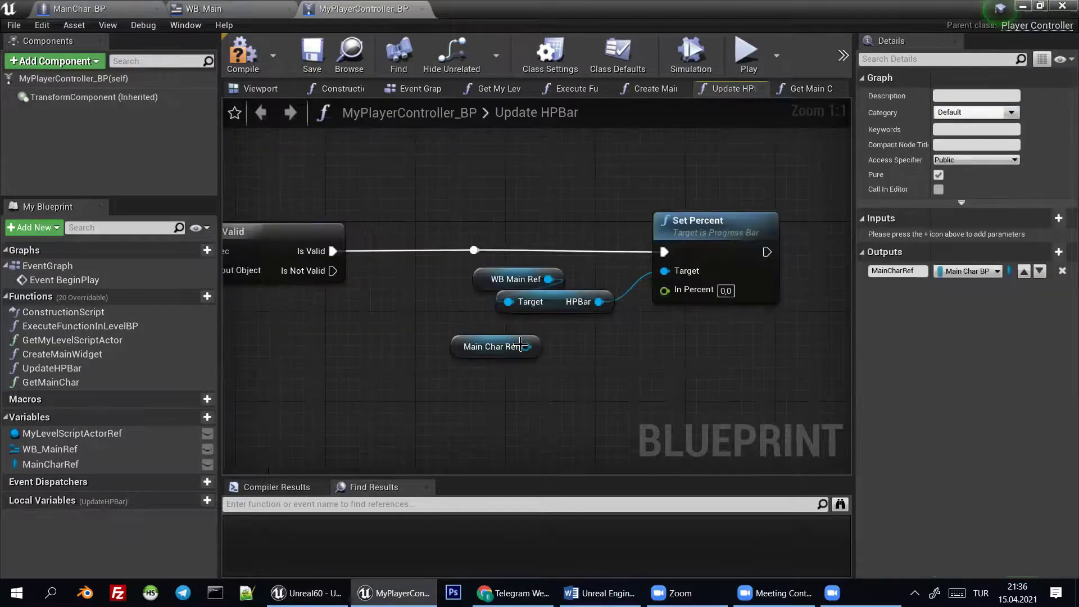
Add Get Health and Get Max Health nodes off Main Char Ref
scroll(521, 345, down, 1)
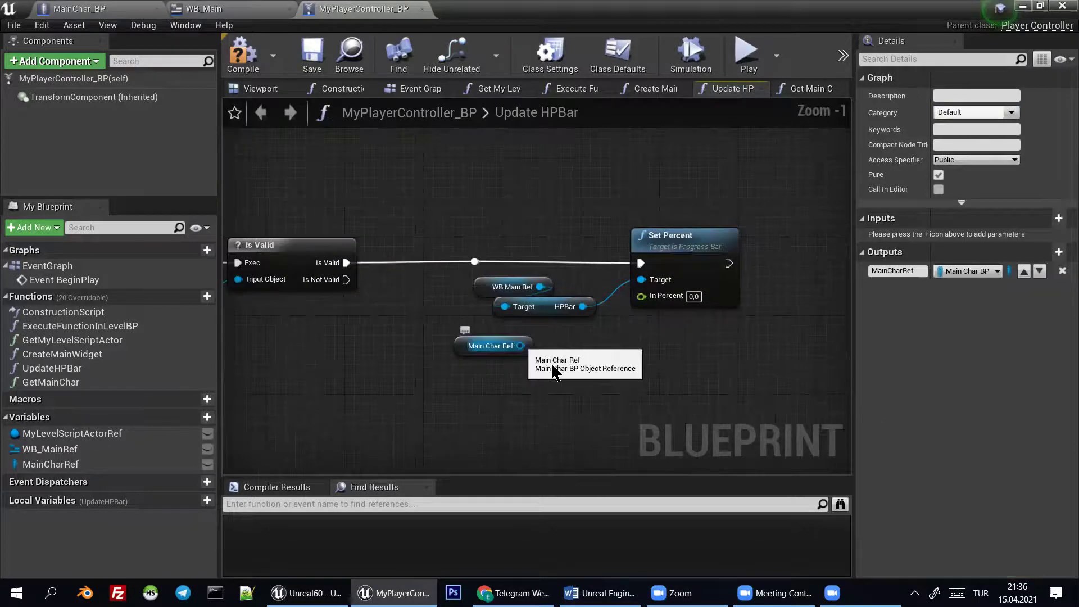
drag(519, 346, 560, 370)
text(geal)
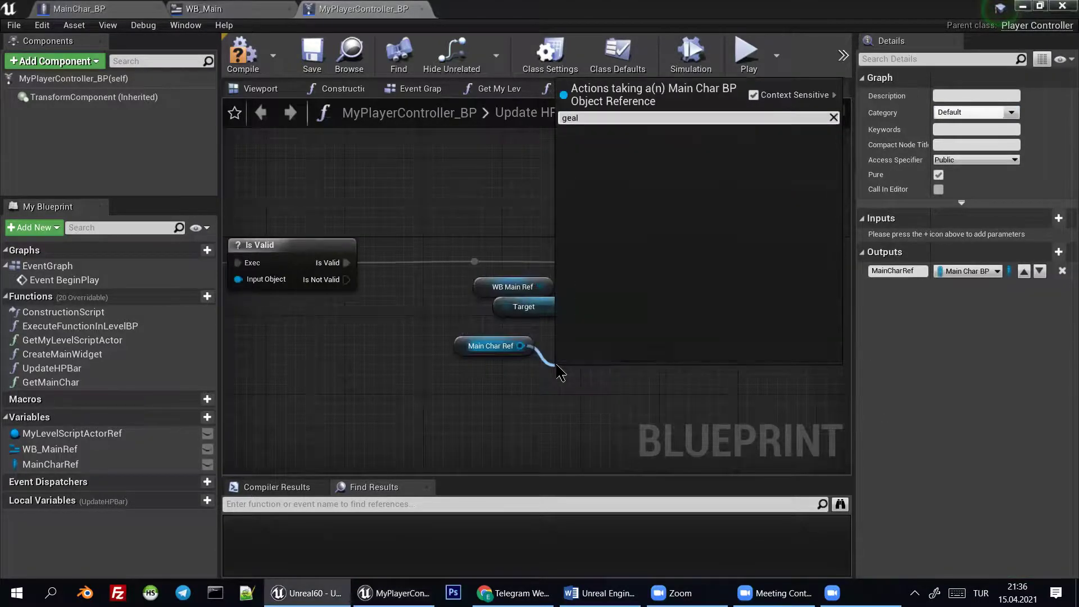
key(BackSpace)
key(BackSpace)
key(BackSpace)
text(heal)
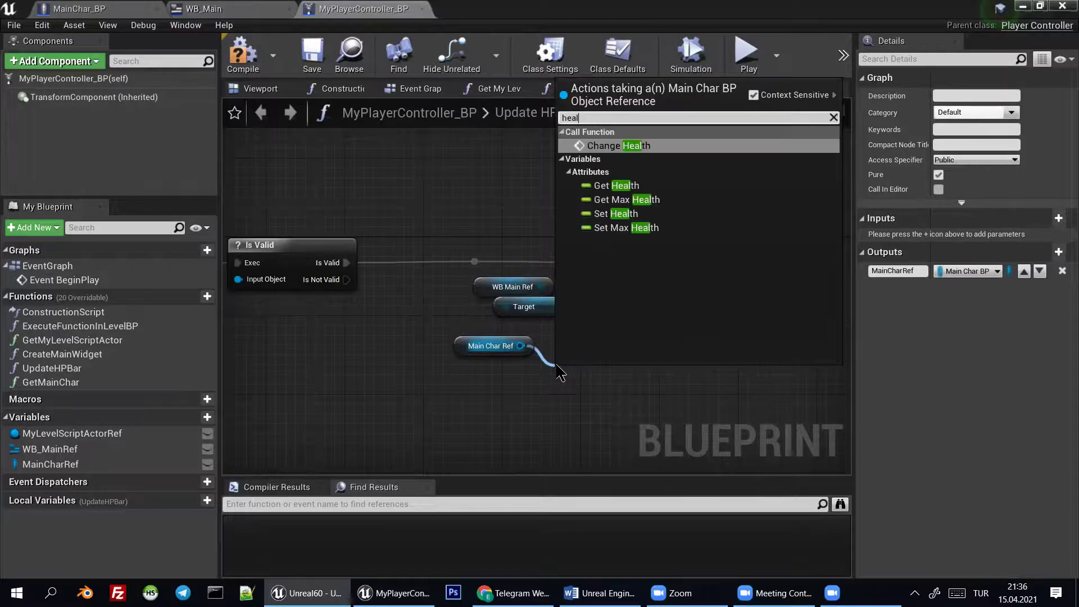
key(Down)
key(Return)
drag(520, 346, 539, 419)
text(get)
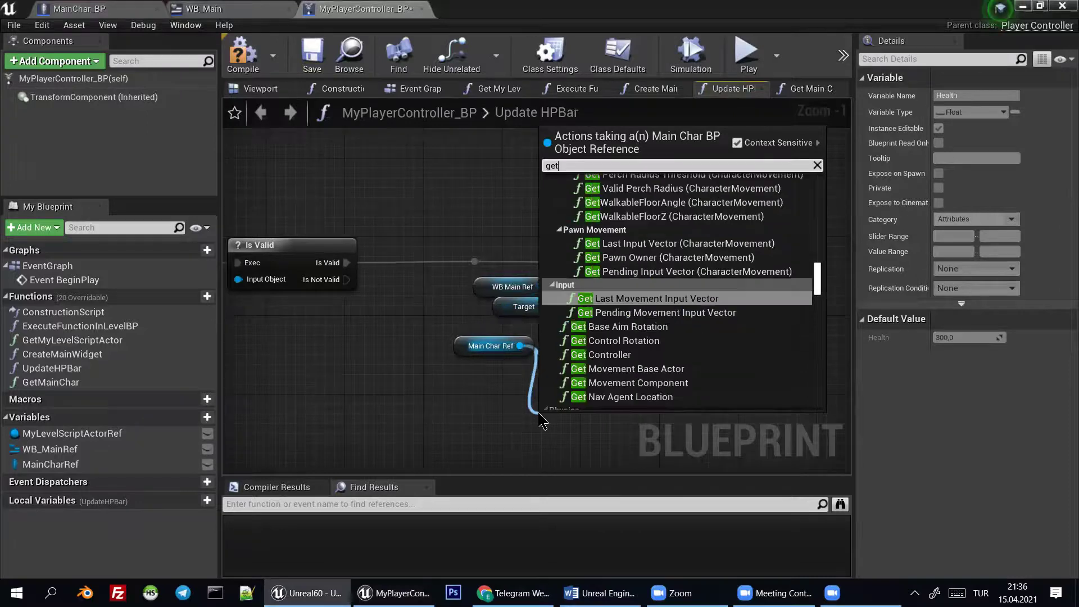
text( max hea)
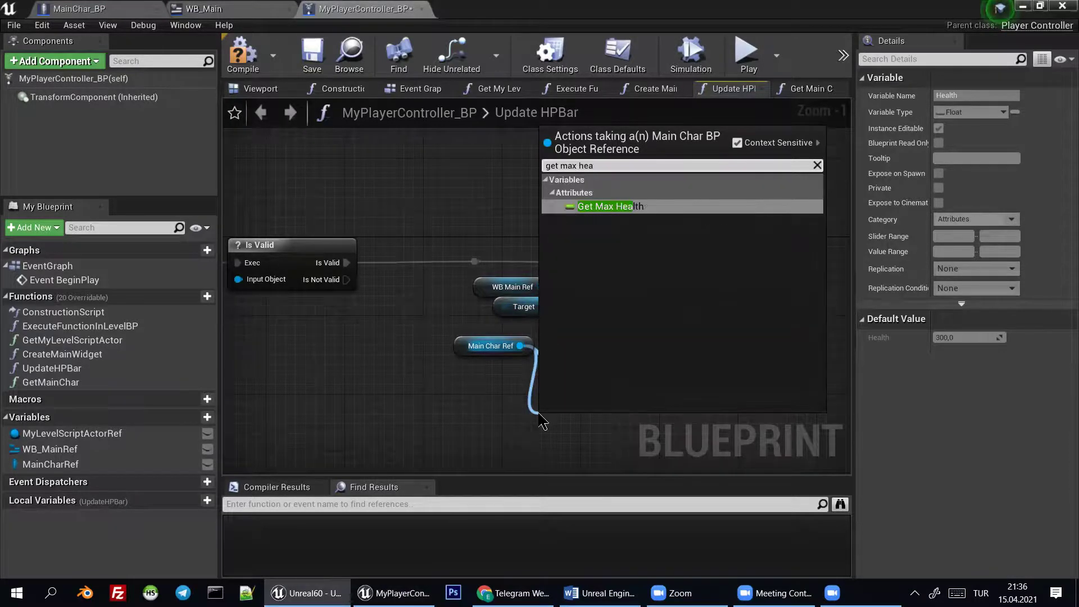
key(Return)
Divide Health by Max Health with a float / float node feeding Set Percent
right_drag(601, 386, 545, 377)
drag(585, 366, 627, 394)
text(/)
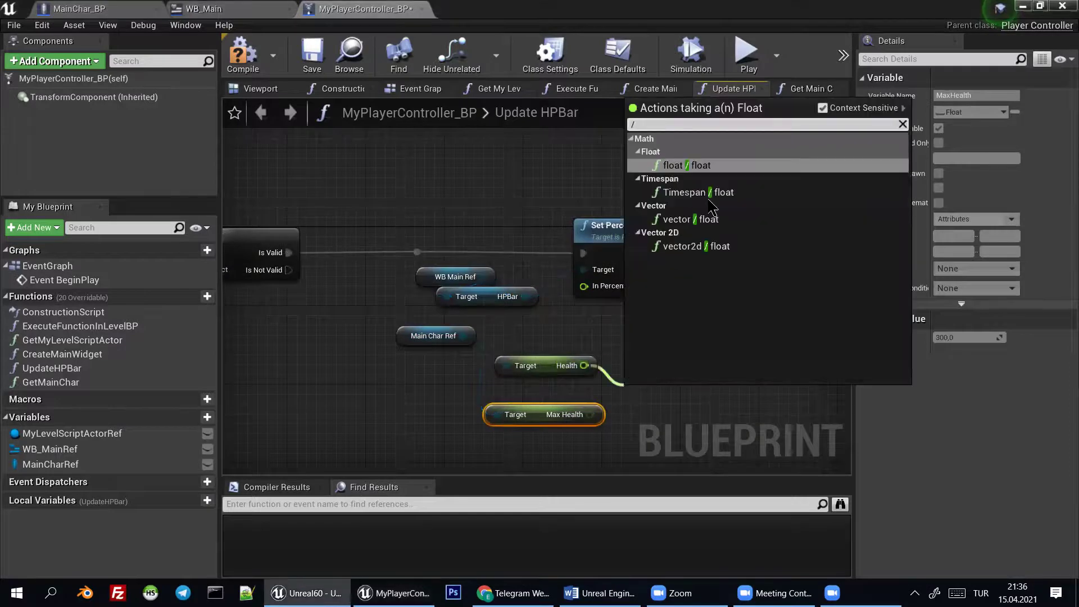
click(718, 165)
mouse_move(590, 414)
mouse_down()
mouse_move(652, 392)
mouse_move(584, 286)
mouse_up()
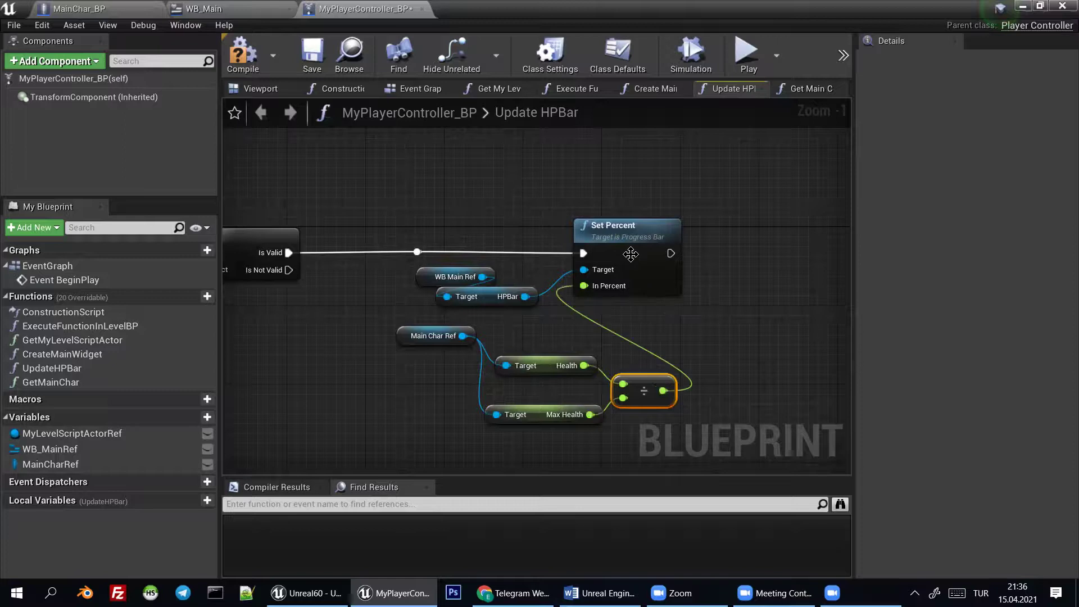
right_drag(585, 317, 785, 313)
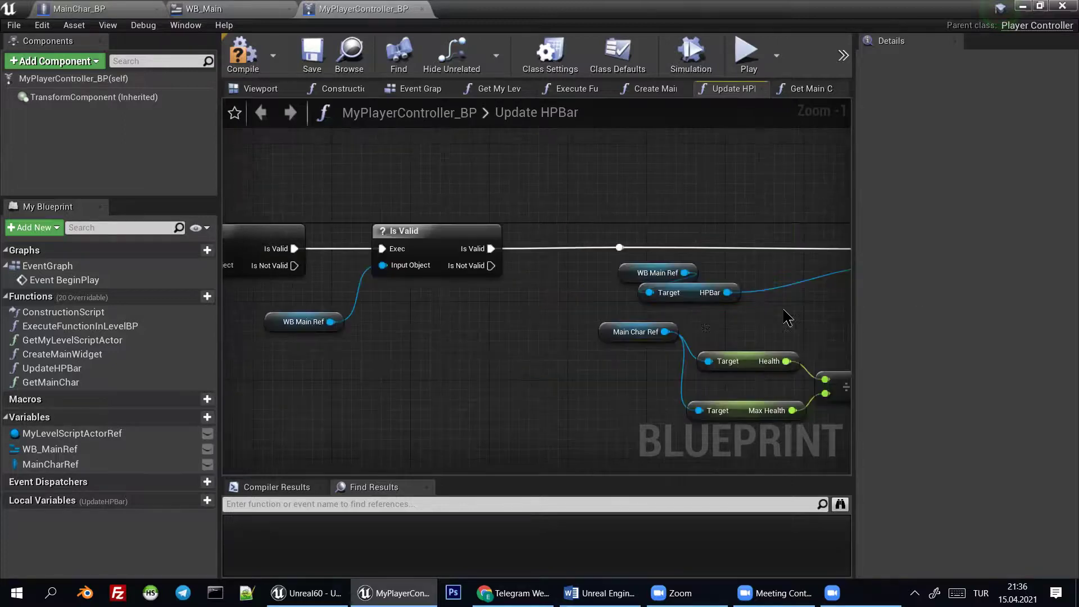
scroll(722, 319, down, 2)
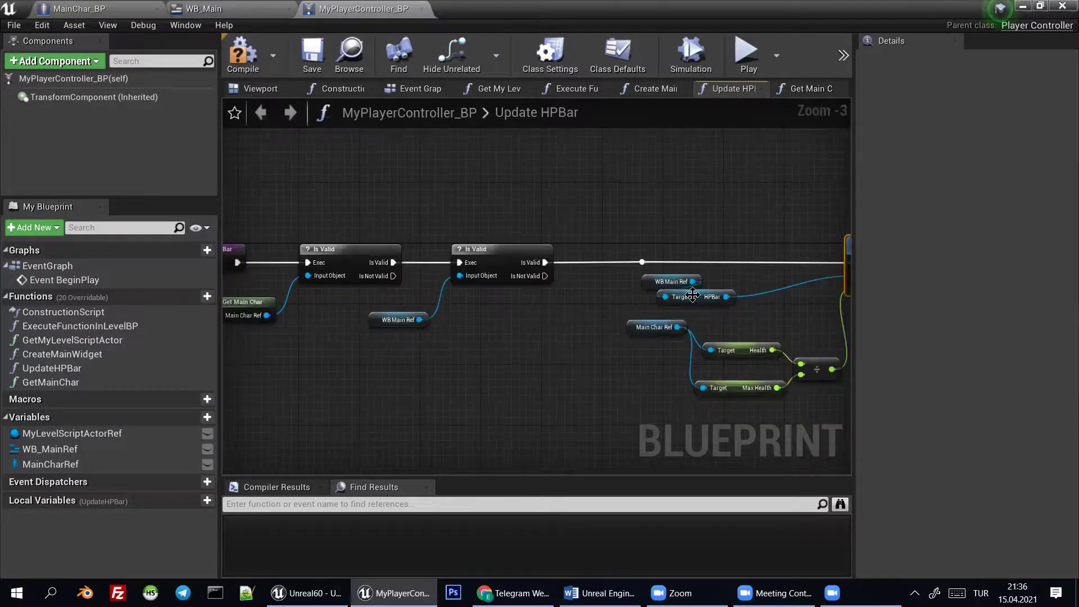
mouse_move(729, 299)
mouse_down()
mouse_move(775, 299)
mouse_move(645, 302)
mouse_up()
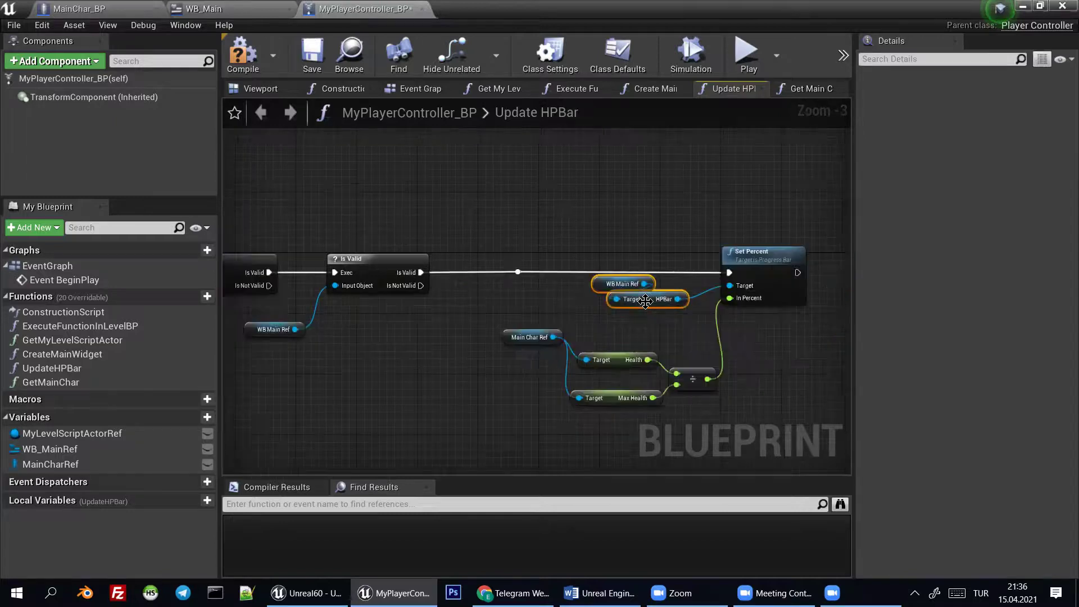
Save MyPlayerController_BP and move the Main Char Ref and health calculation nodes into place
key(ctrl+s)
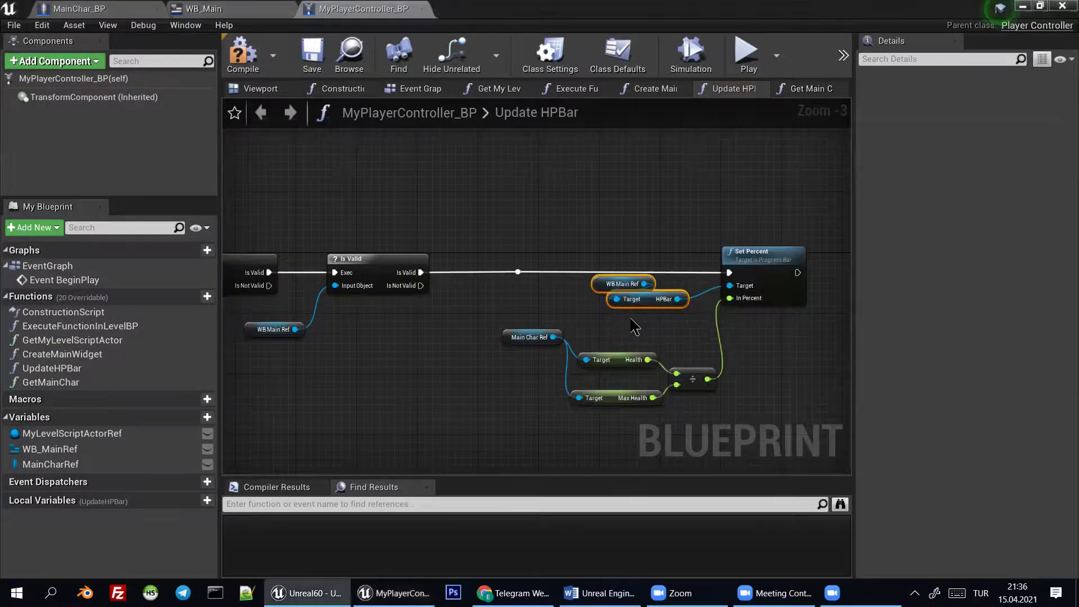
scroll(634, 324, up, 1)
scroll(621, 317, down, 2)
scroll(528, 329, up, 1)
scroll(541, 333, up, 2)
drag(503, 324, 512, 375)
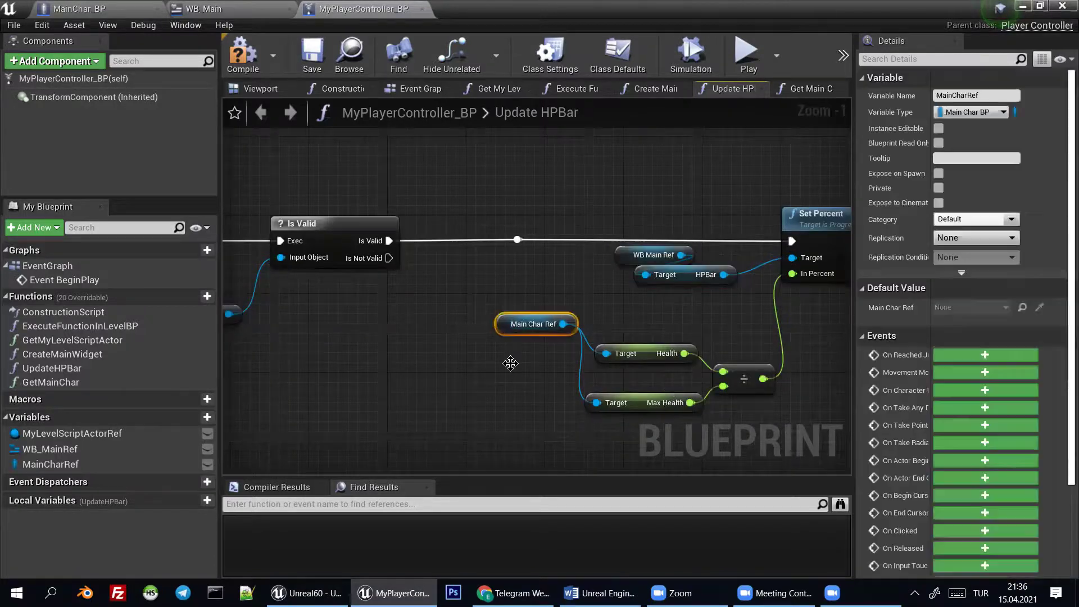
drag(722, 418, 500, 340)
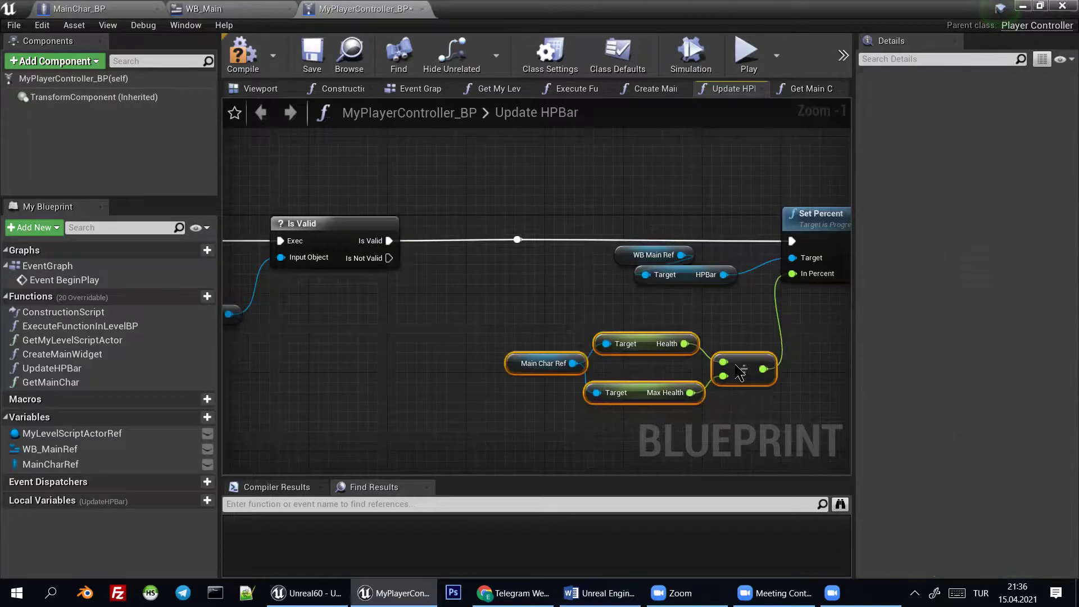
drag(730, 360, 731, 330)
Open MainChar_BP's ChangeHealth graph, clear the member search and expand the Functions list
click(122, 4)
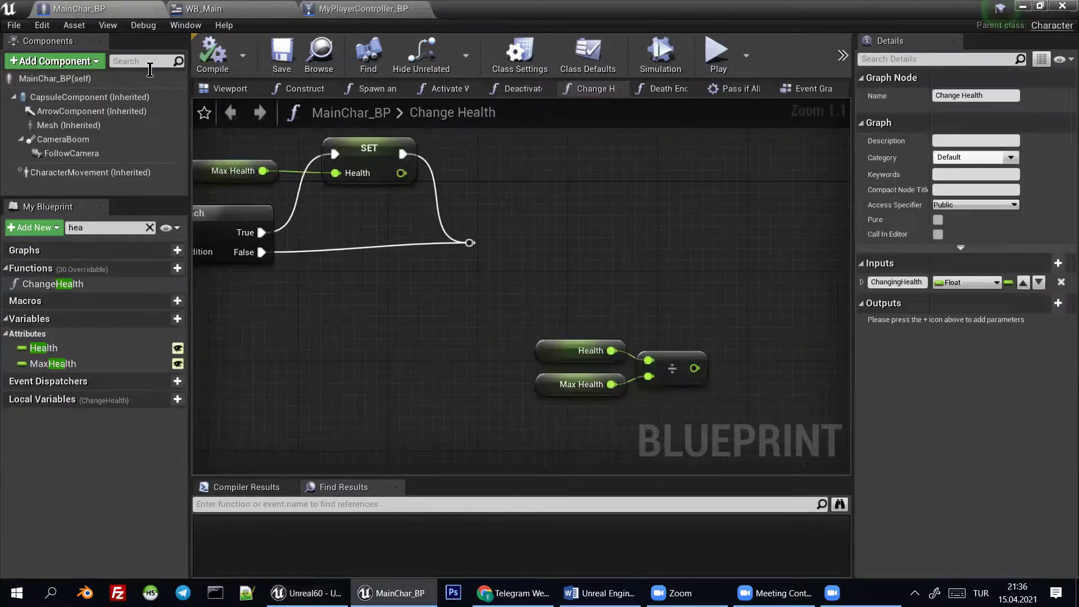
double_click(125, 287)
click(113, 285)
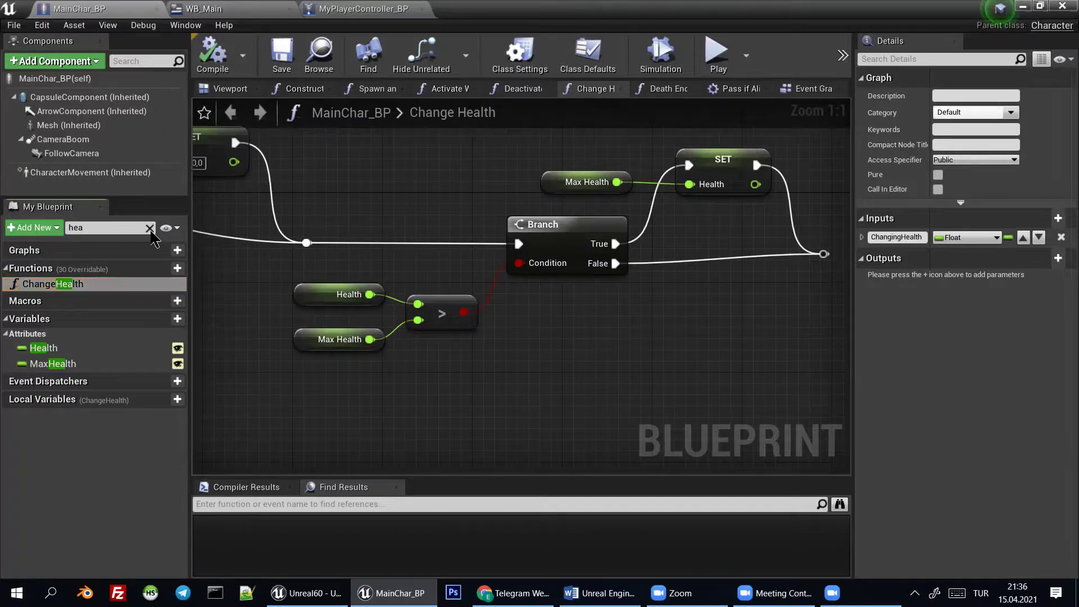
click(218, 308)
mouse_move(219, 313)
right_down()
mouse_move(491, 306)
mouse_move(587, 316)
right_up()
scroll(520, 326, down, 2)
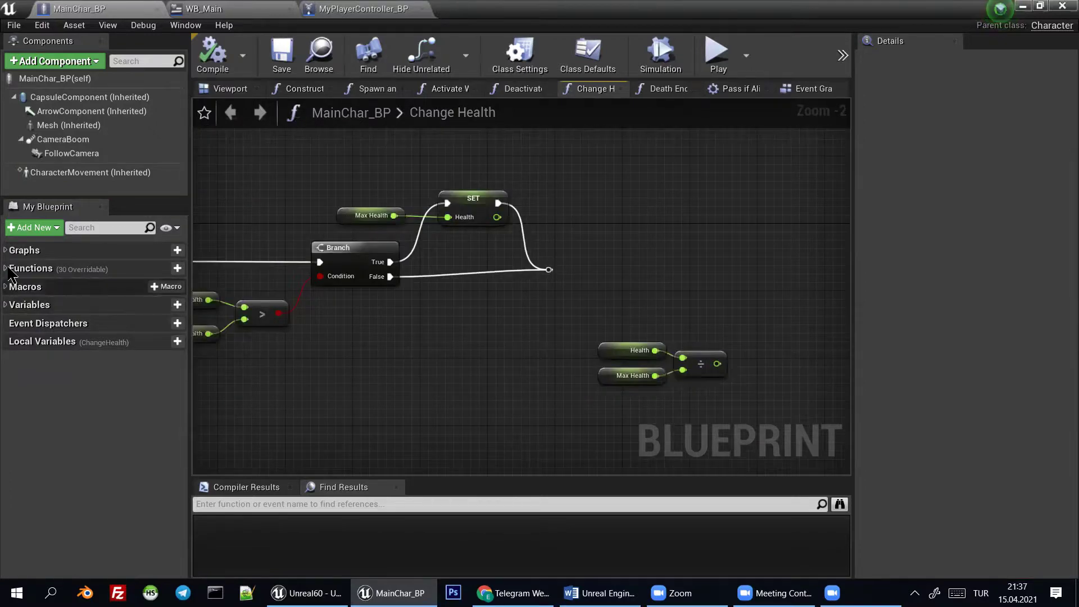
click(31, 268)
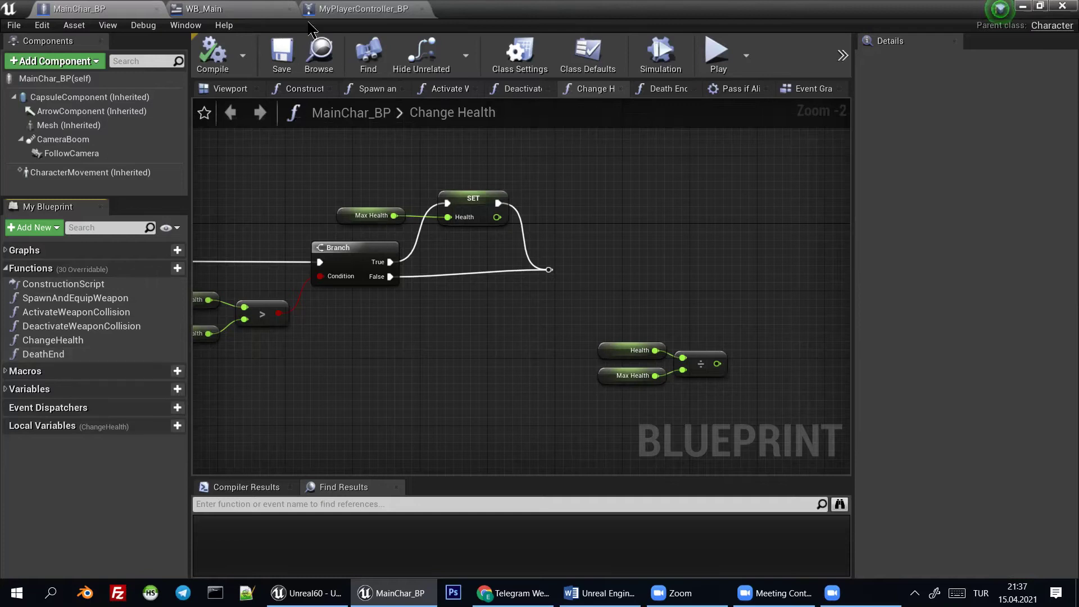
Check UpdateHPBar in MyPlayerController_BP, then return to MainChar_BP
click(331, 10)
click(63, 369)
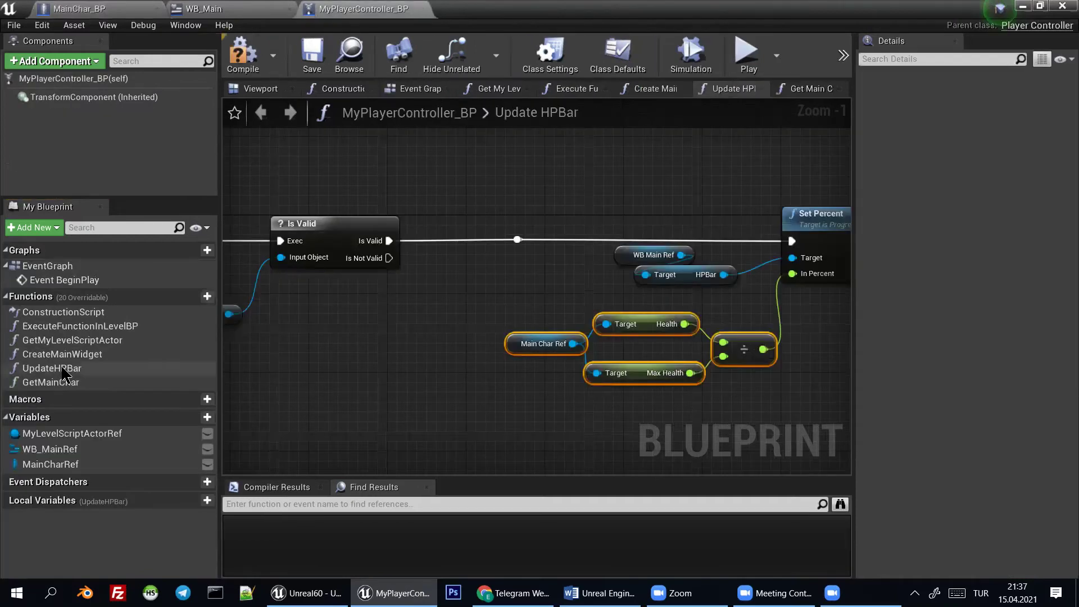
click(111, 9)
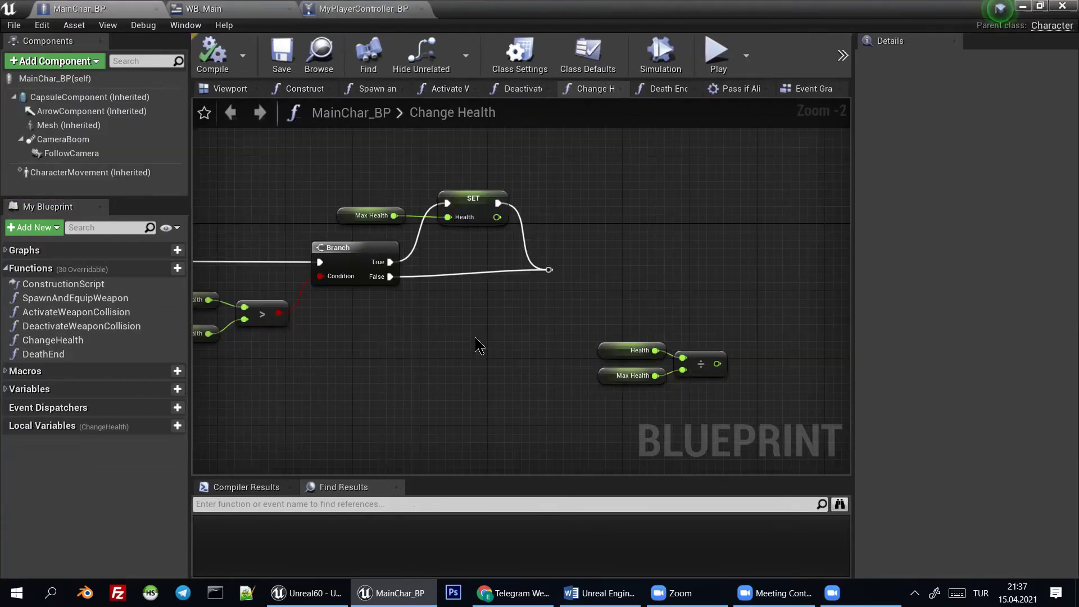